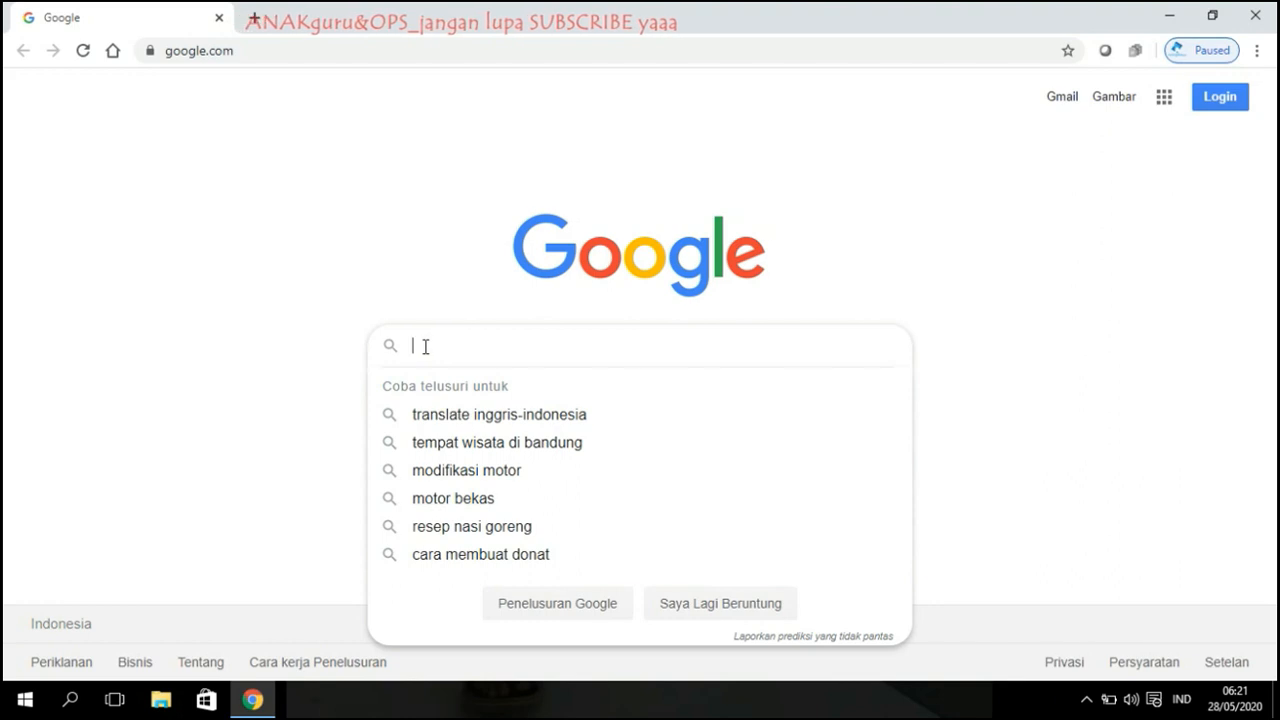
Step: Search Google for 'google form'
left_click(297, 281)
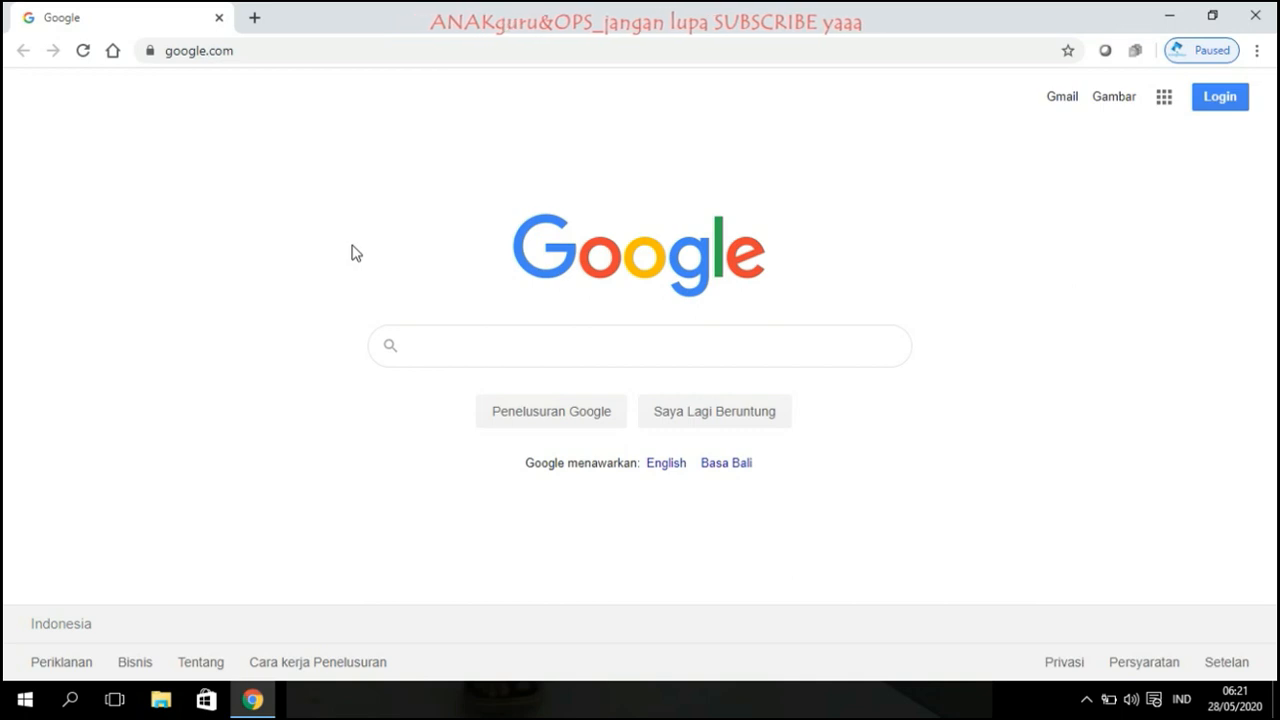
left_click(430, 344)
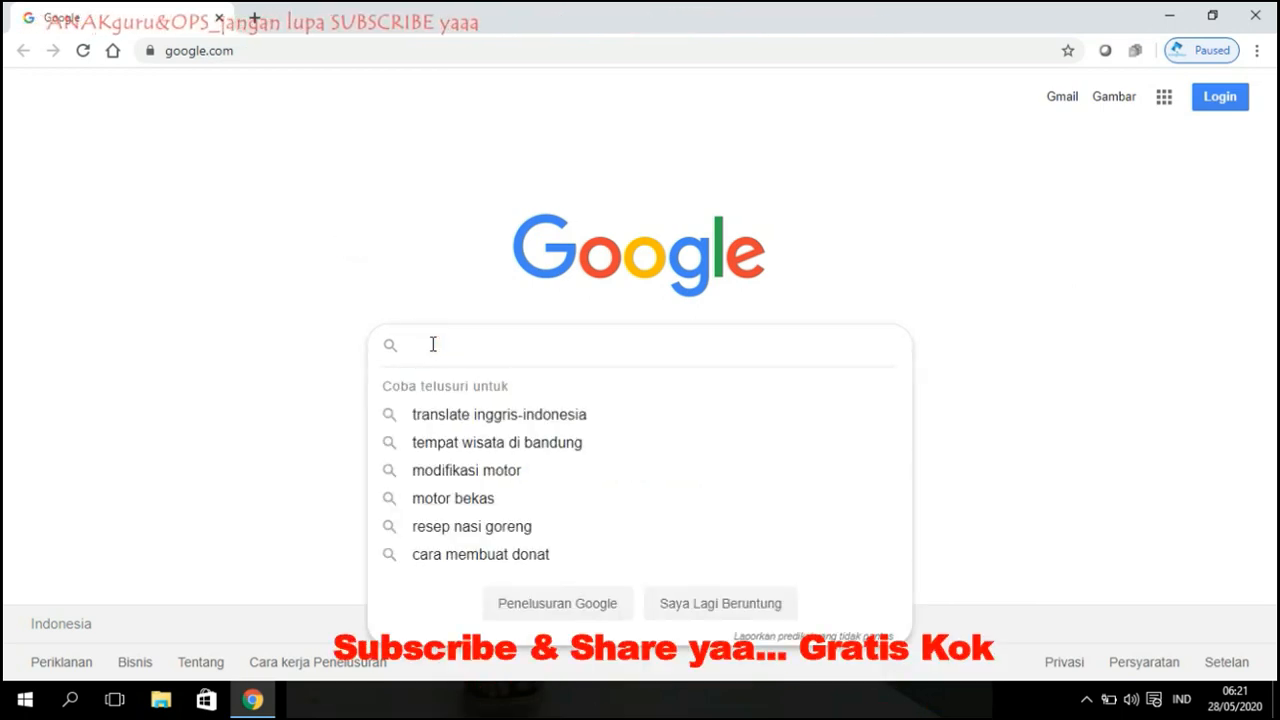
left_click(386, 283)
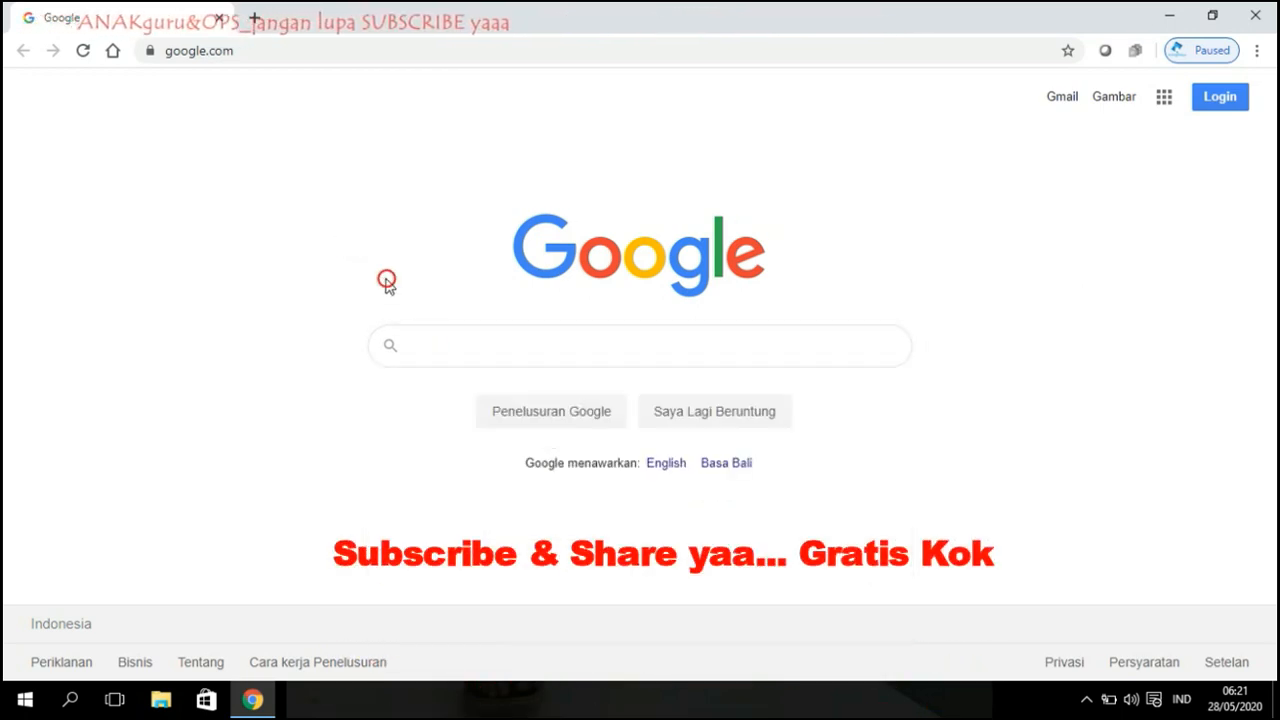
left_click(425, 343)
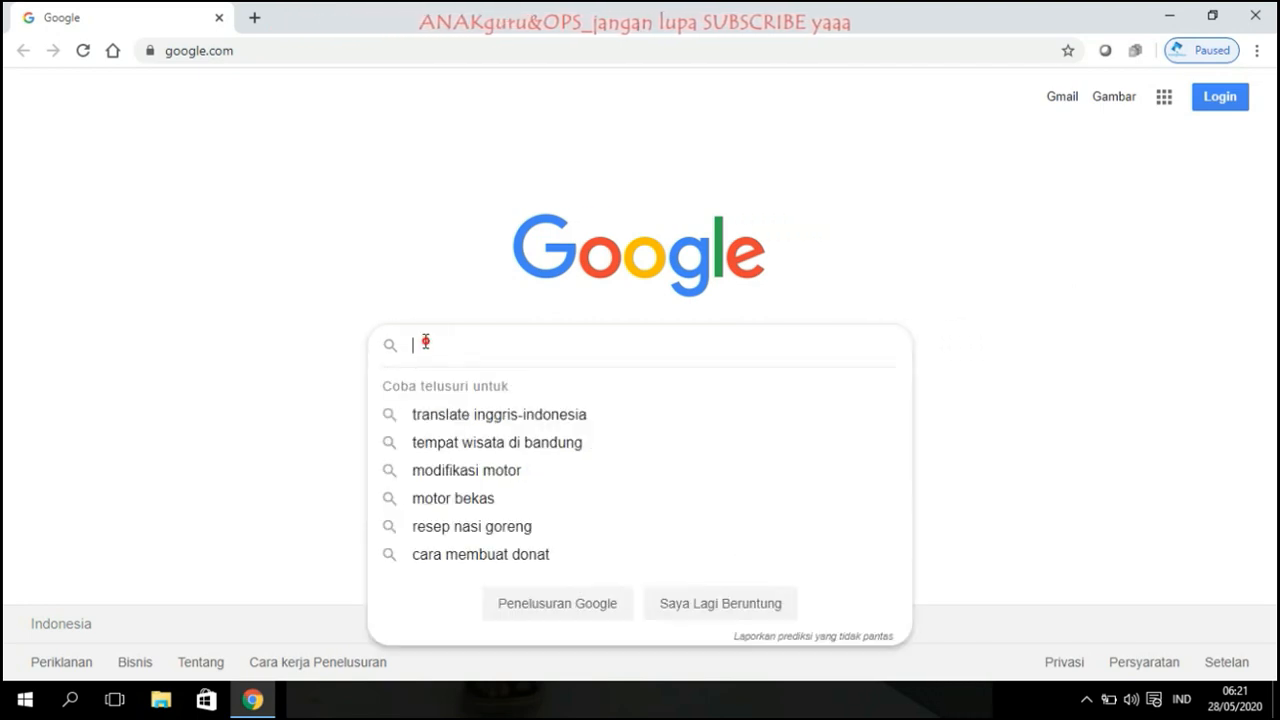
left_click(381, 292)
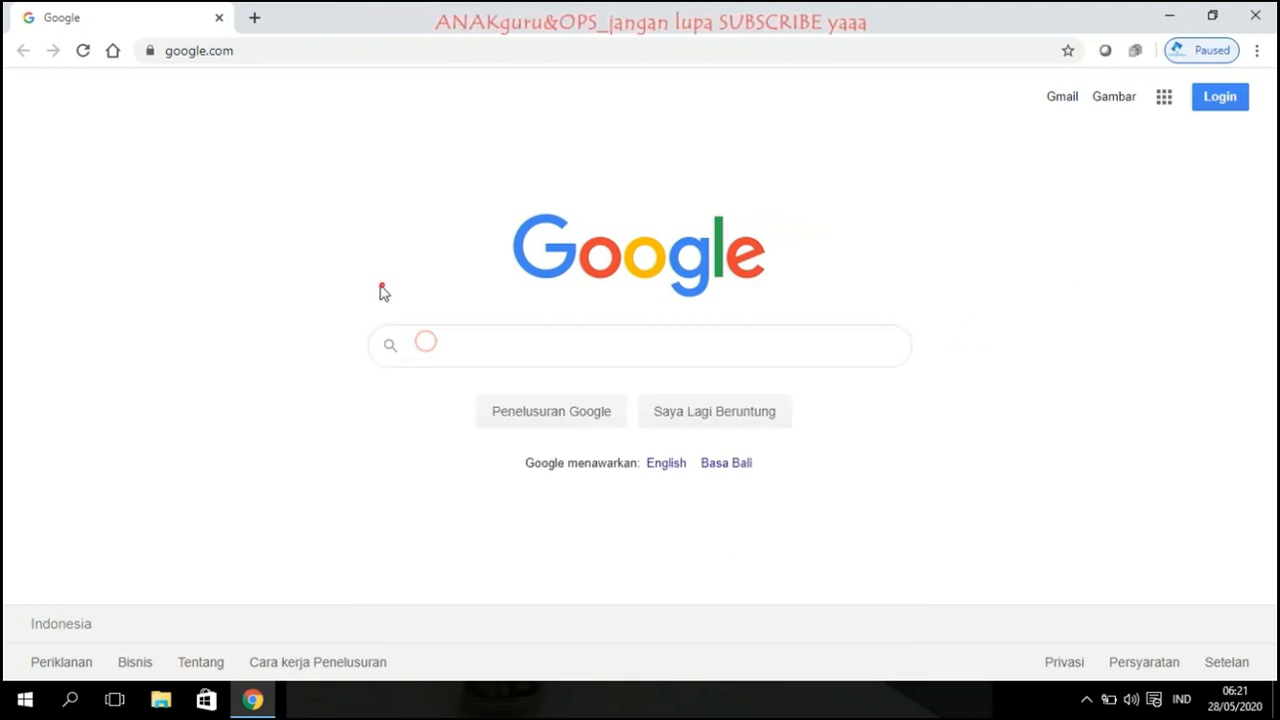
left_click(425, 350)
type("goog")
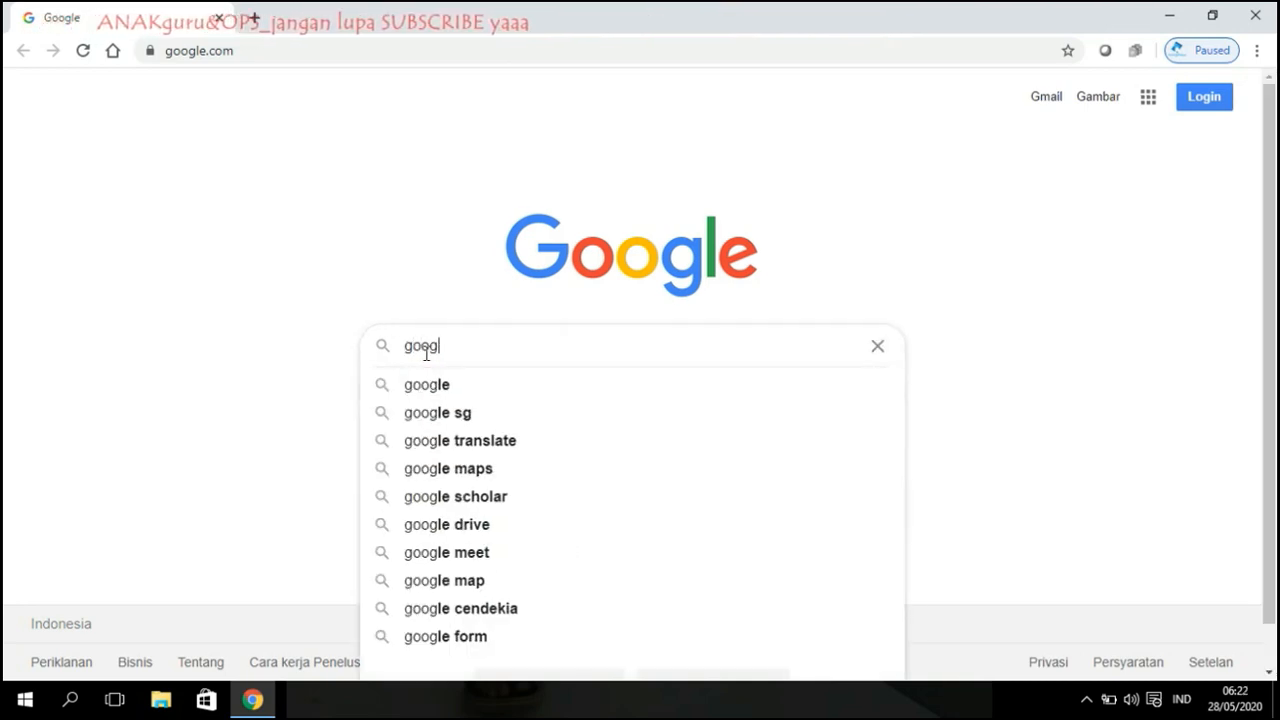
type("le form")
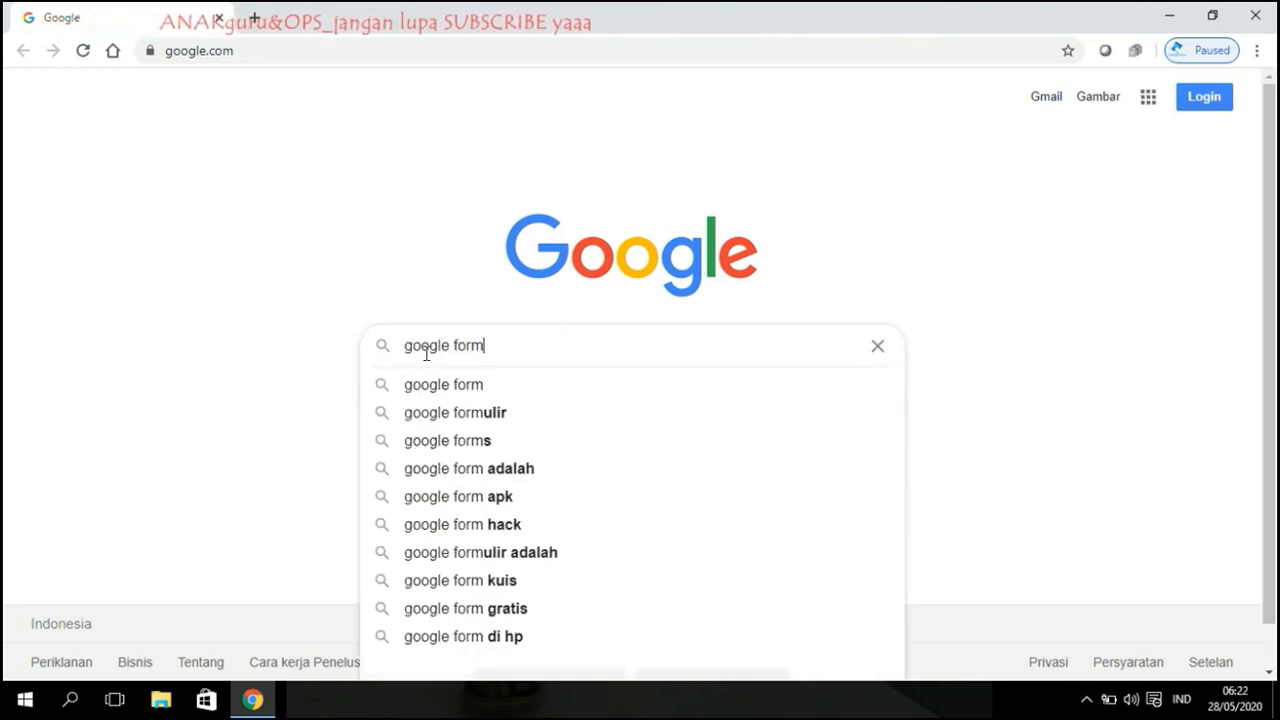
key("Return")
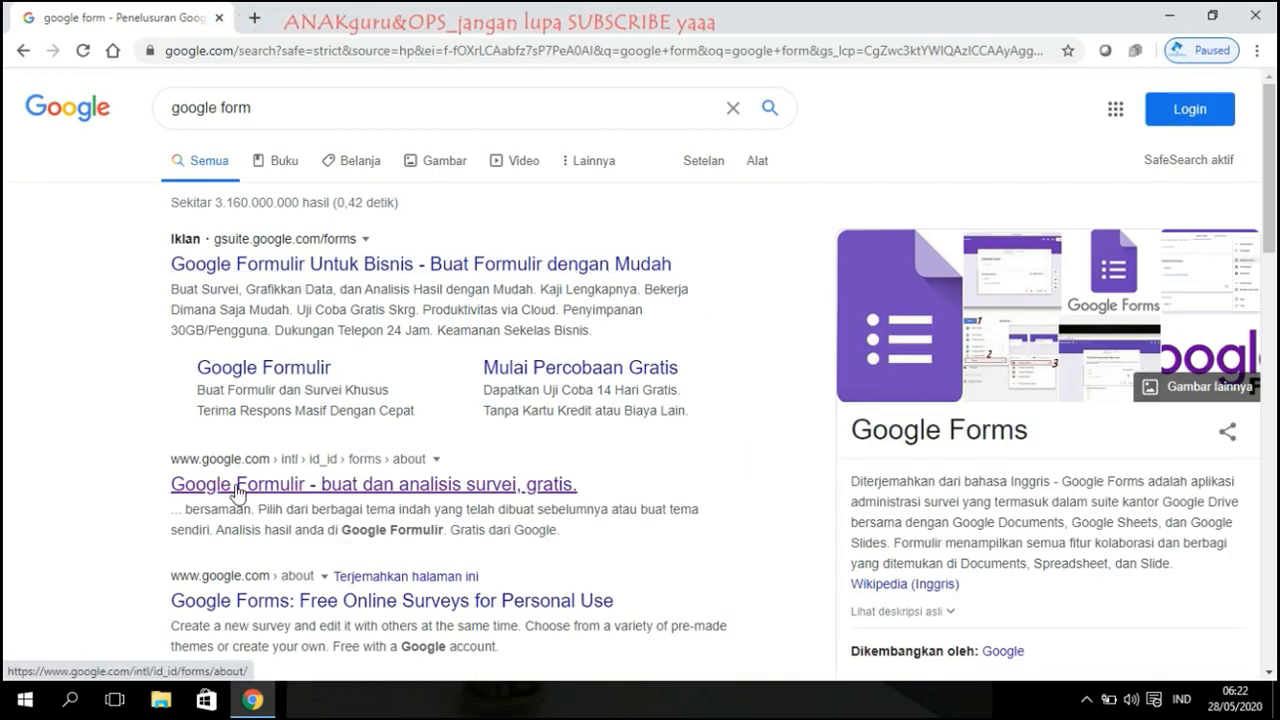
Step: Open Google Formulir from its about page in the search results
scroll(313, 468, "down", 2)
scroll(206, 426, "up", 1)
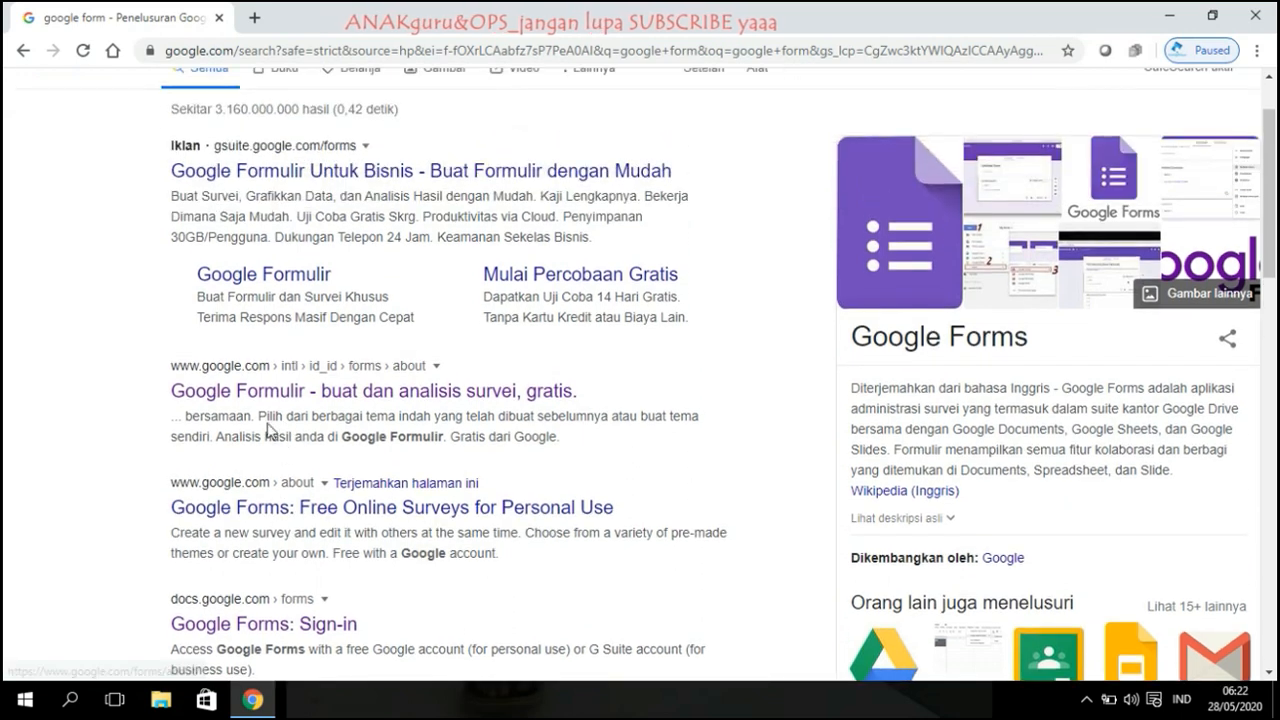
left_click(250, 393)
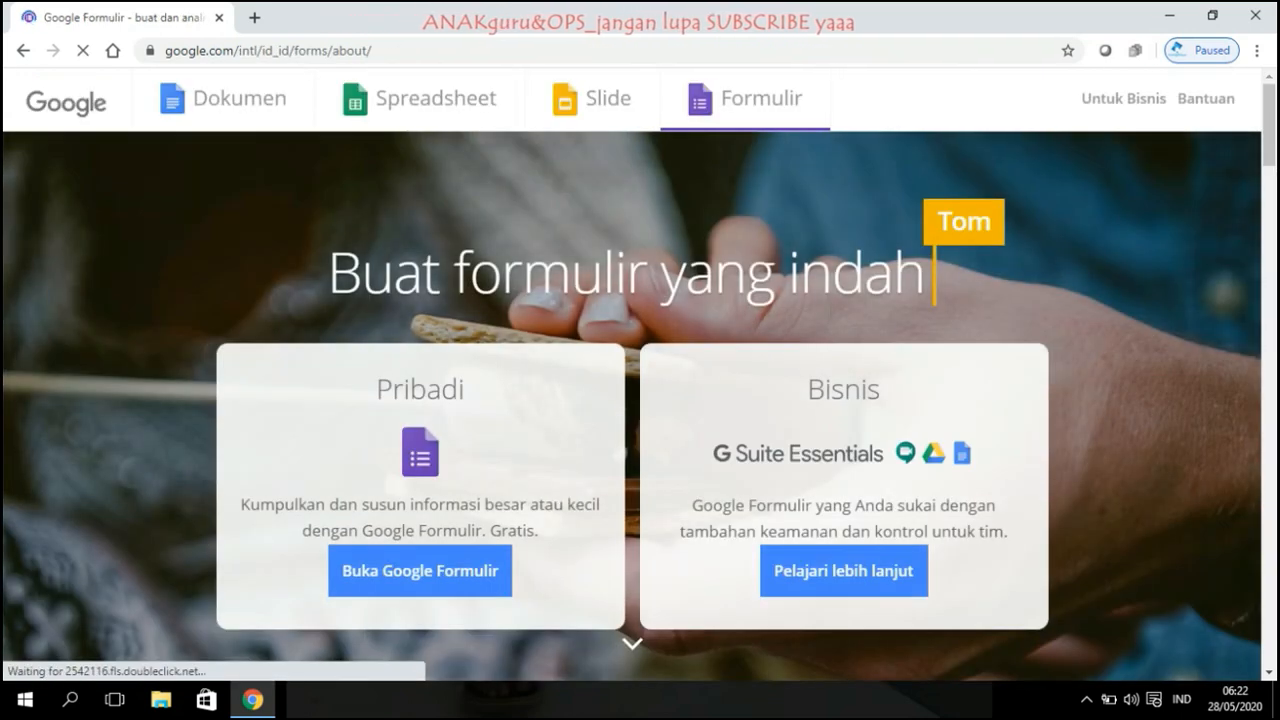
left_click(376, 587)
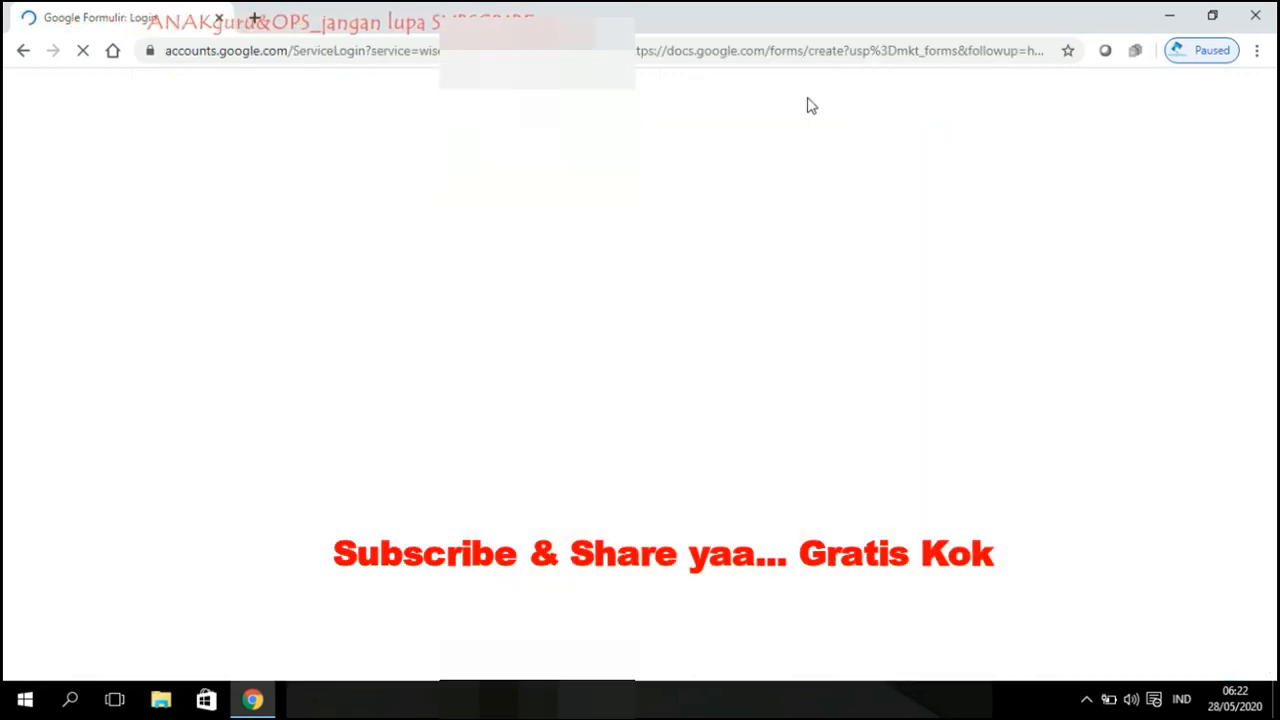
Step: Sign in with a saved Google account and its password to reach a blank form
scroll(535, 295, "down", 4)
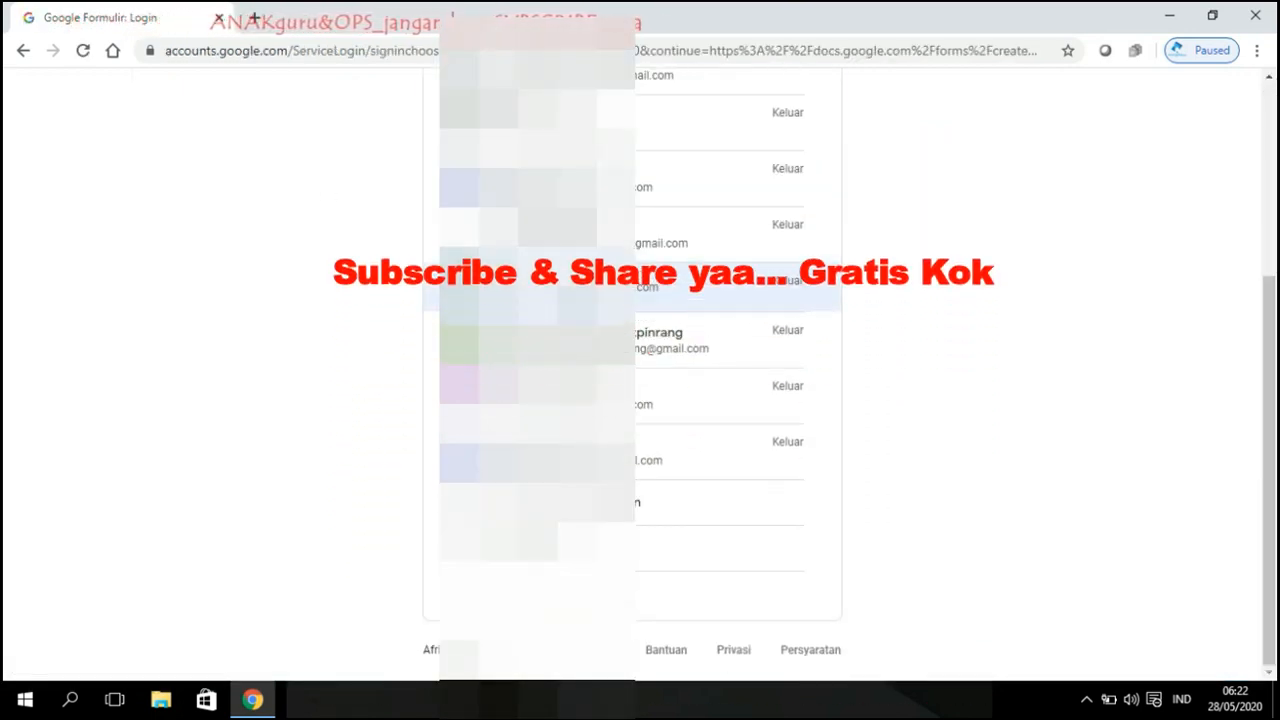
scroll(535, 290, "up", 3)
scroll(632, 400, "down", 3)
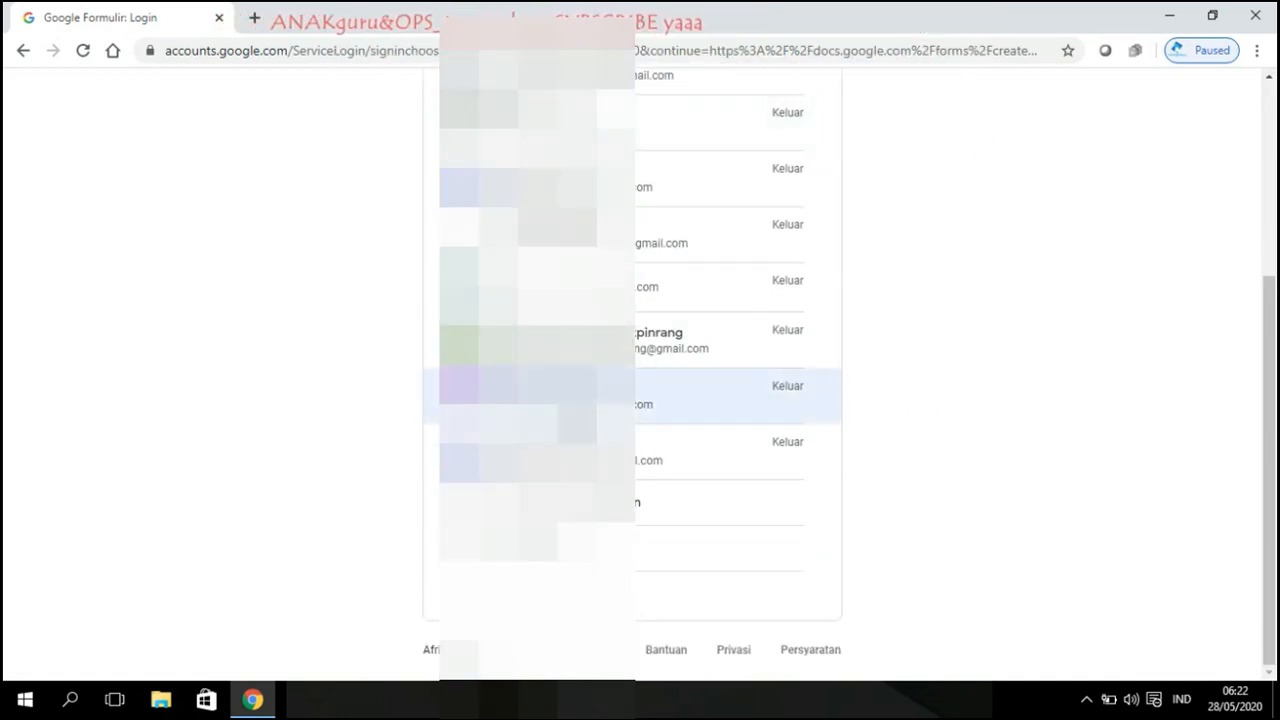
scroll(632, 430, "up", 3)
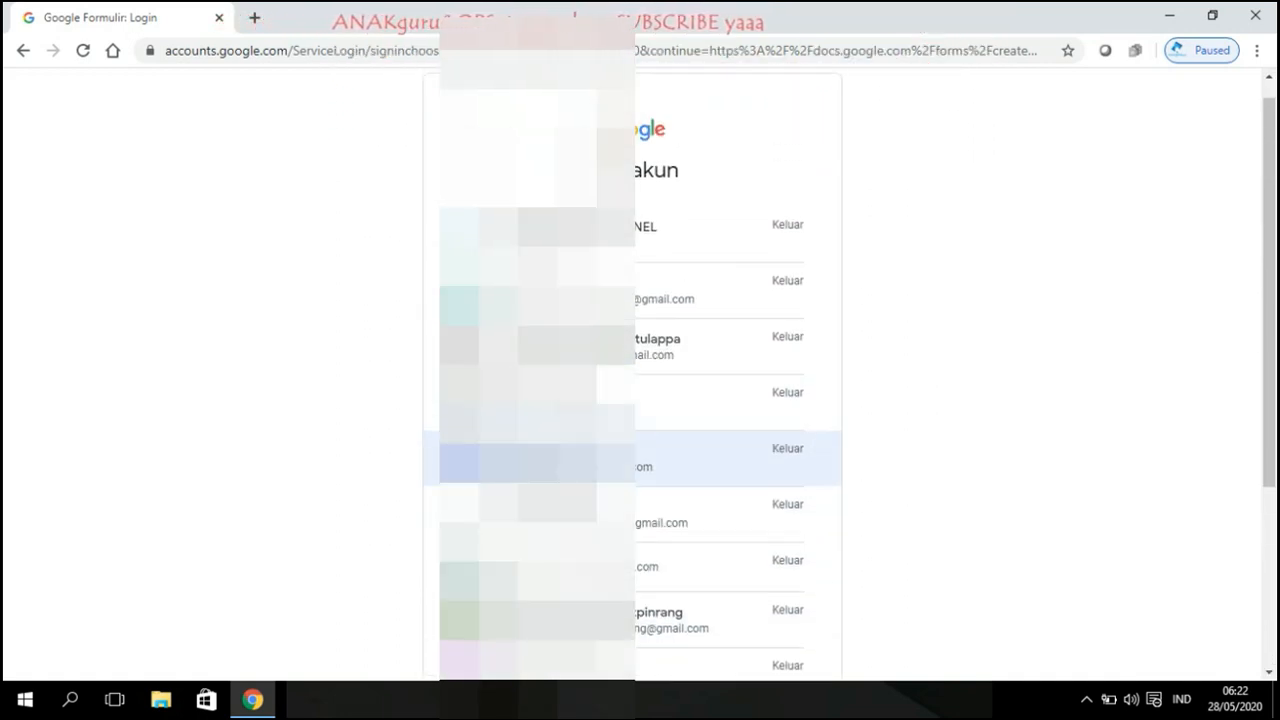
left_click(577, 346)
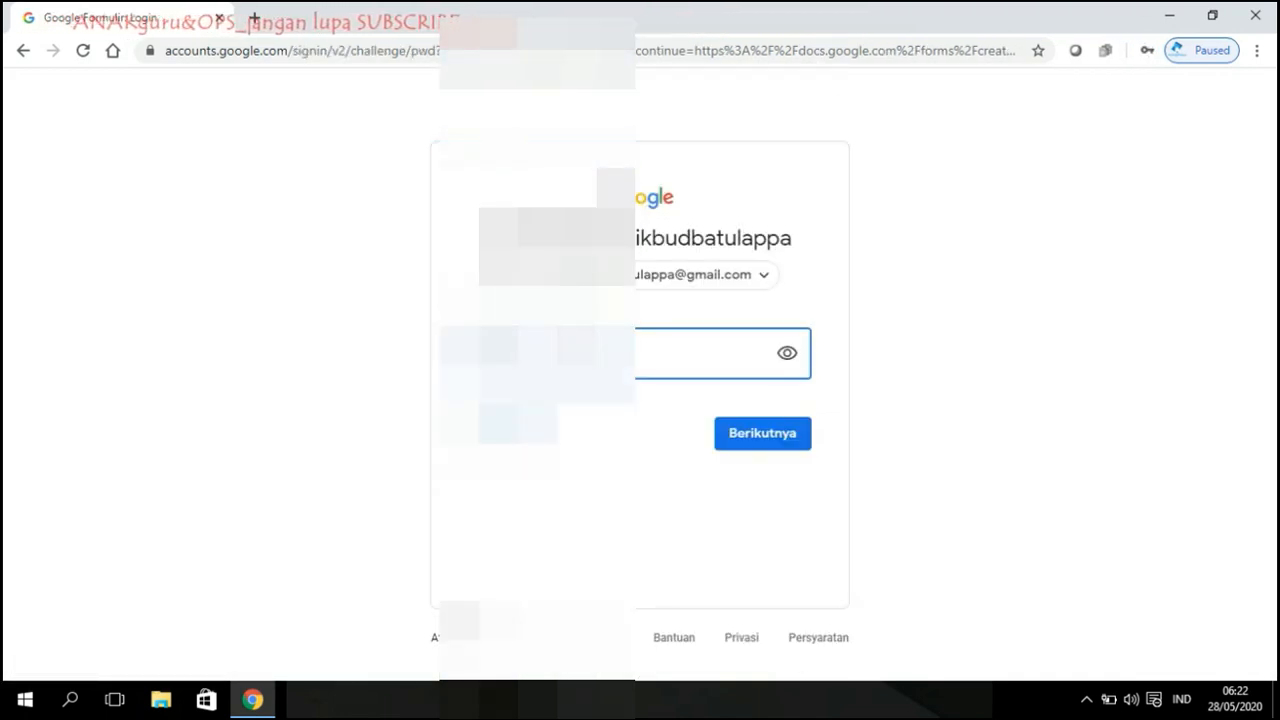
key("Return")
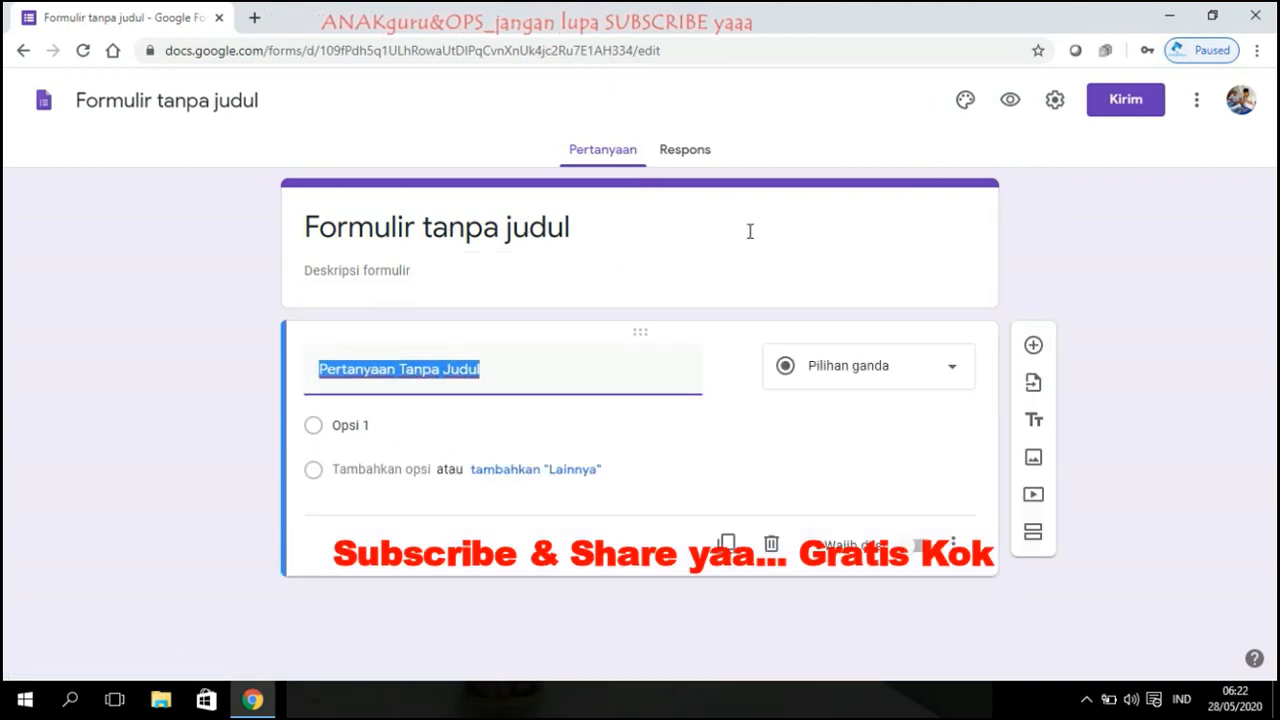
Step: Title the form 'SURAT MENYURAT ONLINE' with description 'aplikasi pengiriman surat dan peneriman surat online'
left_click(516, 237)
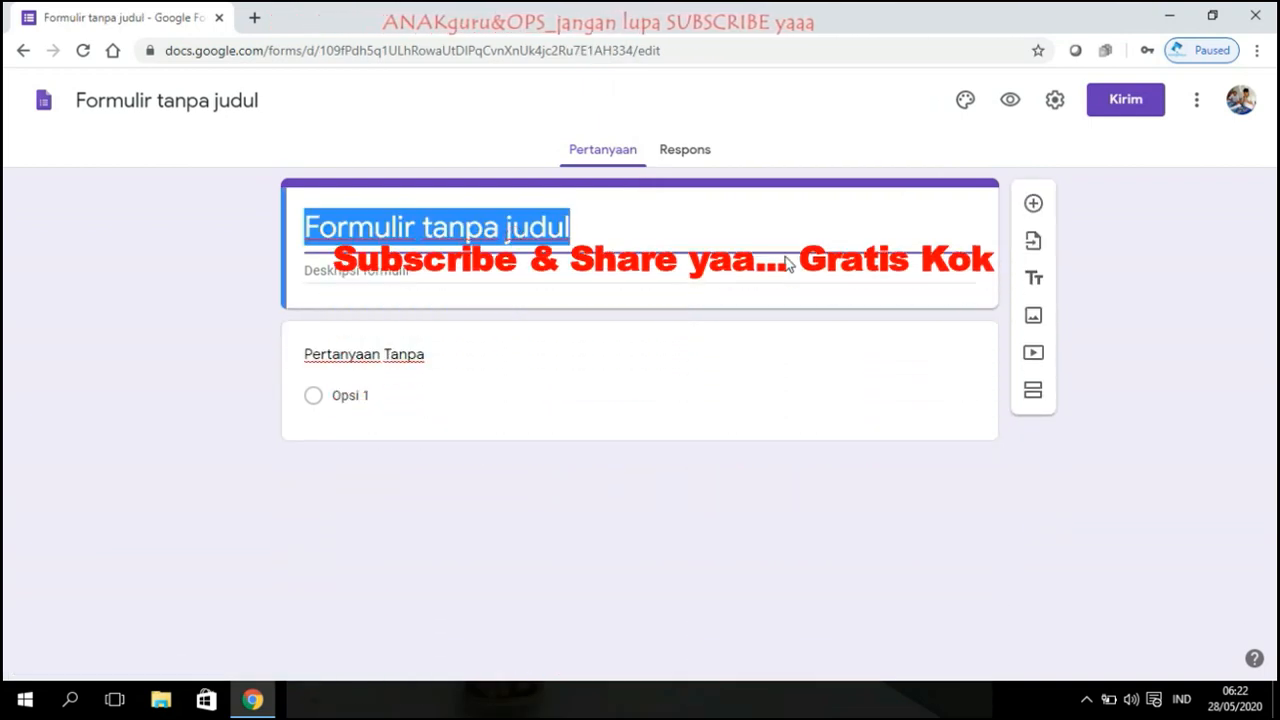
type("SURAT")
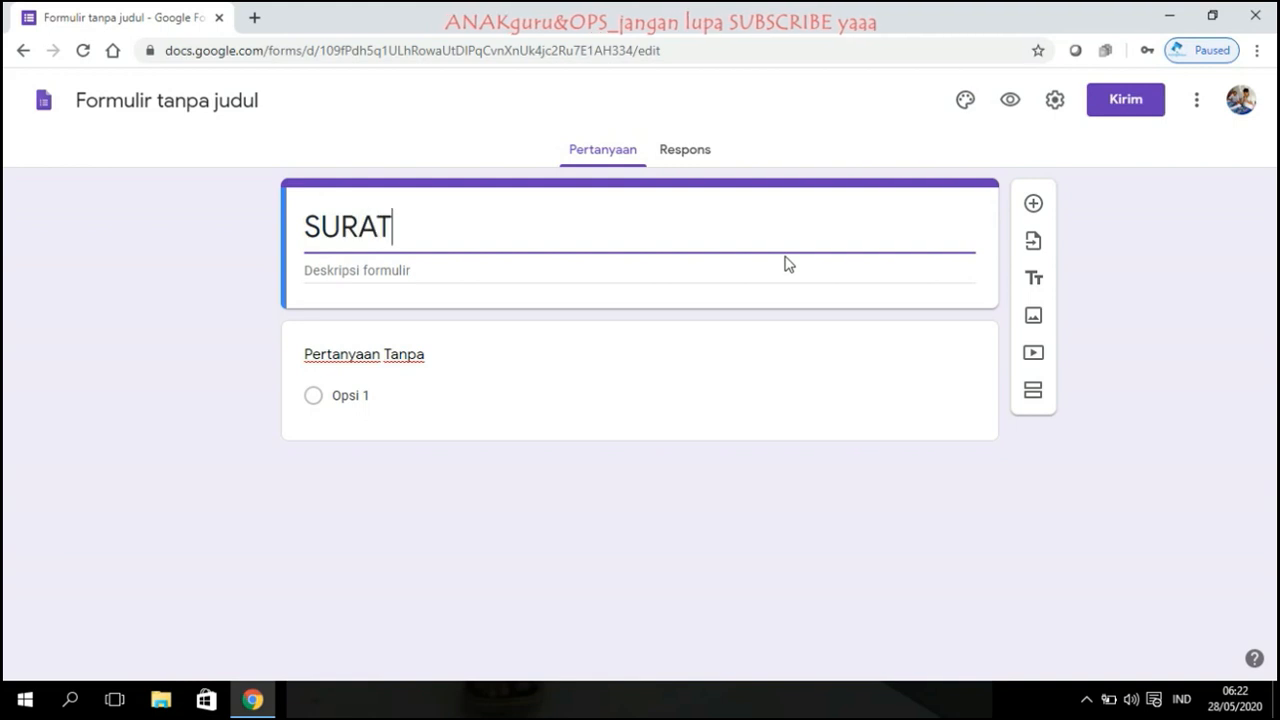
type(" MENYURA")
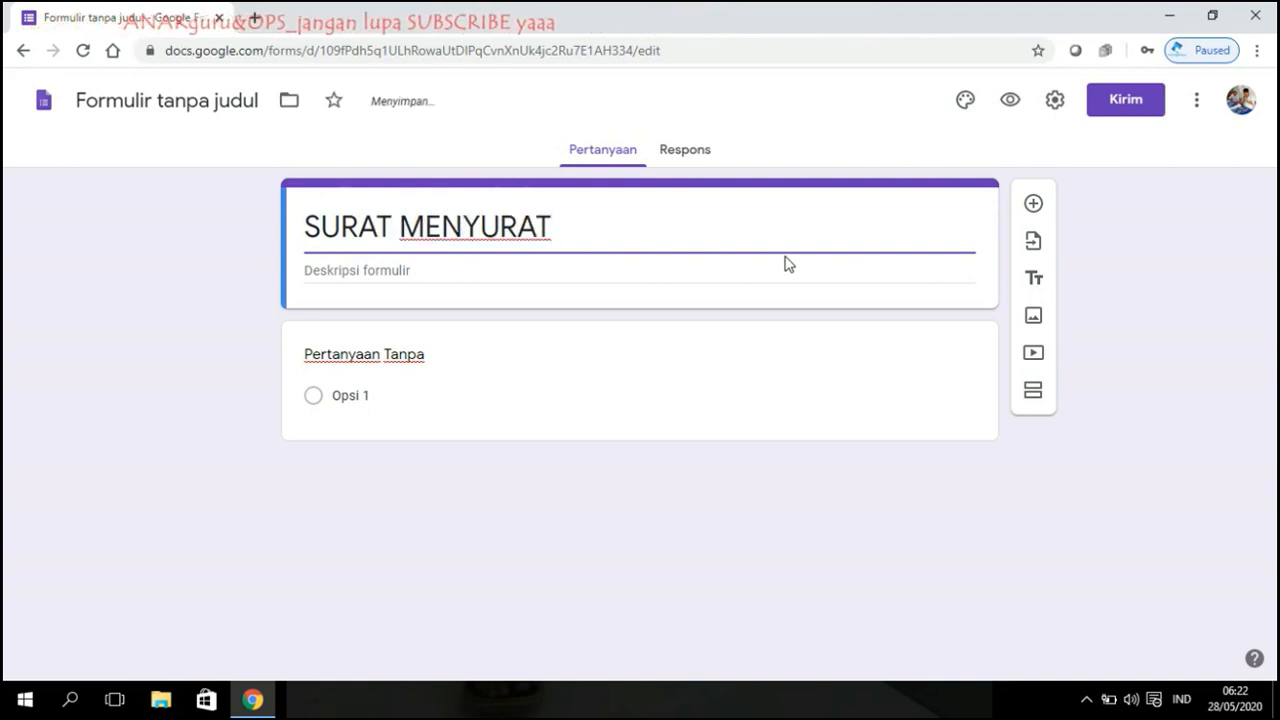
type("T")
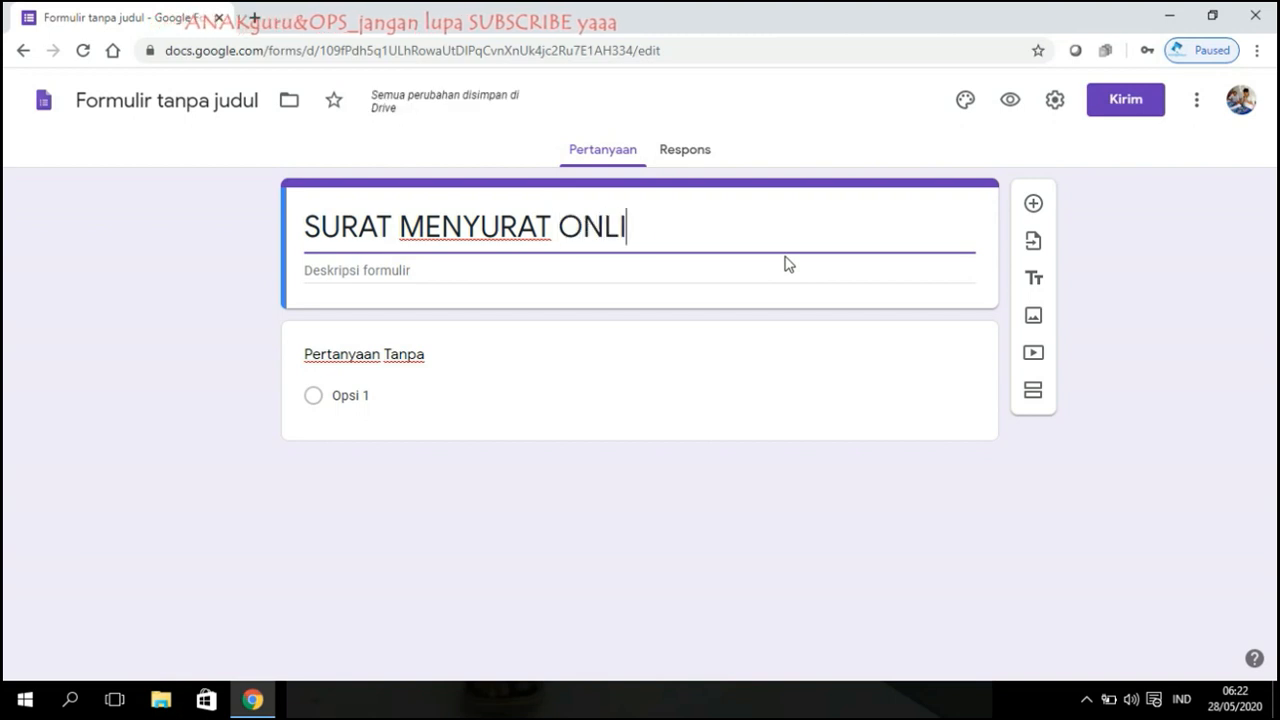
left_click(592, 272)
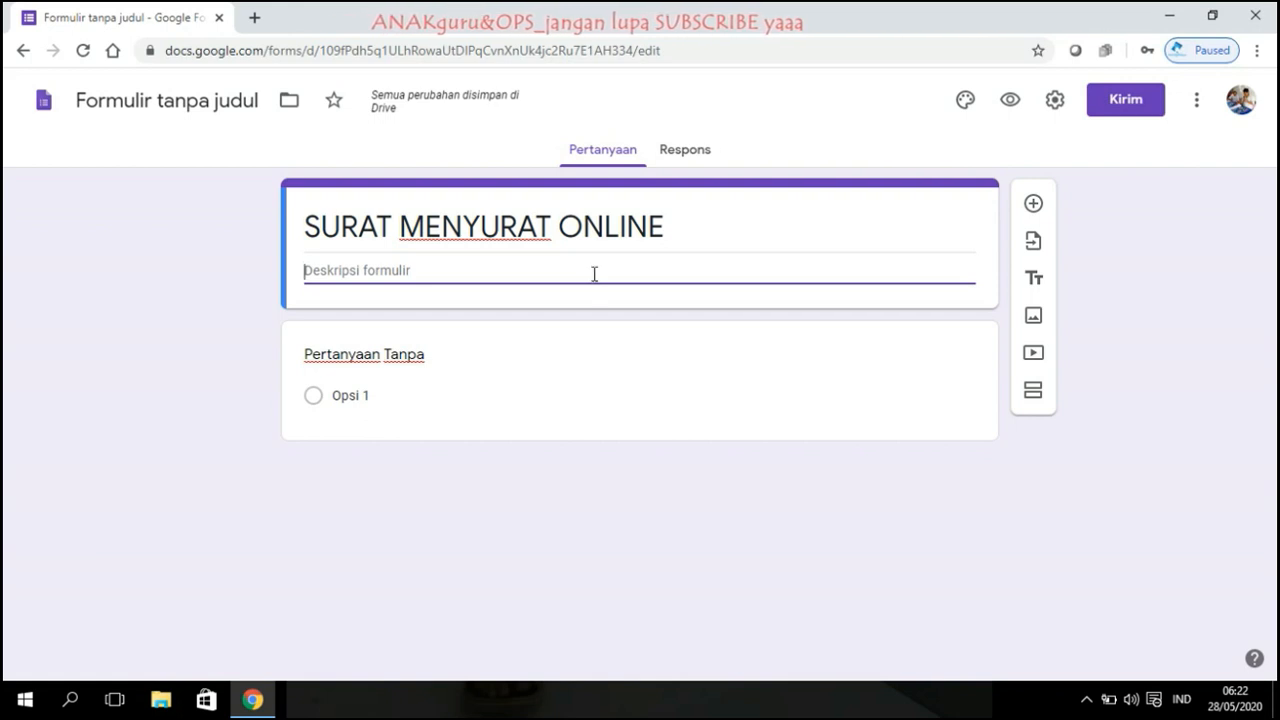
type("aplikasi ")
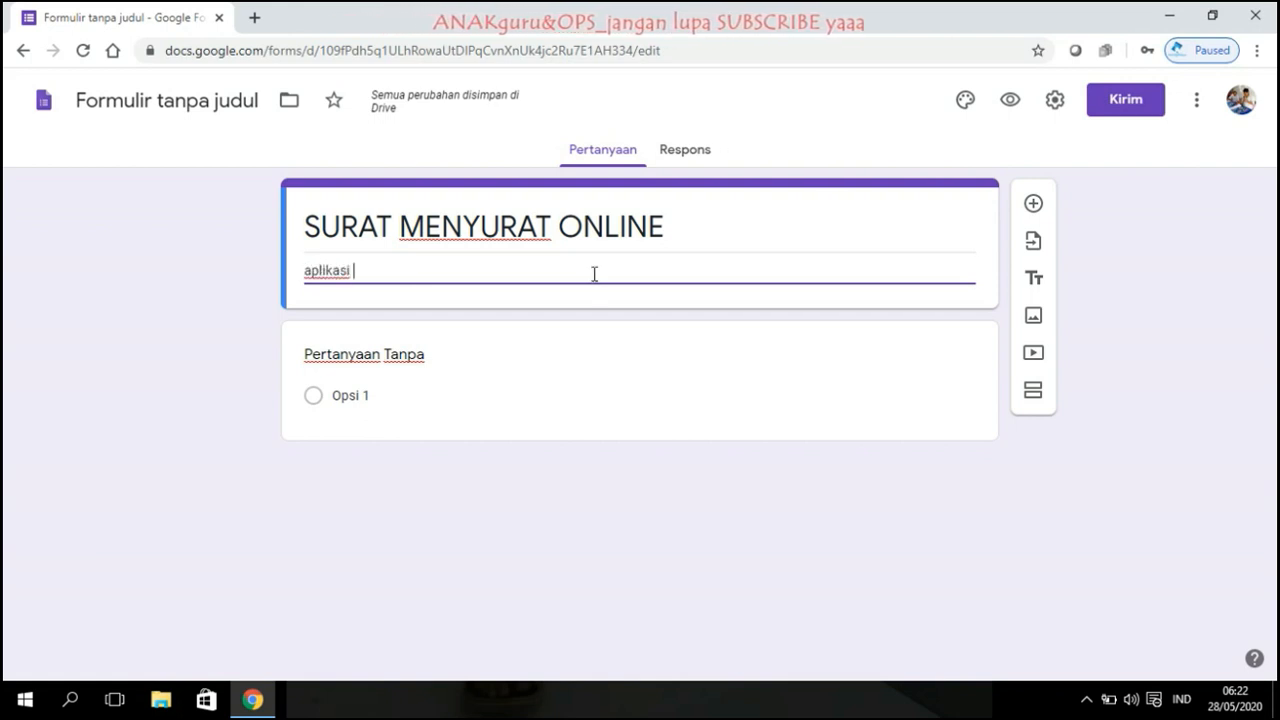
type("pengiriman su")
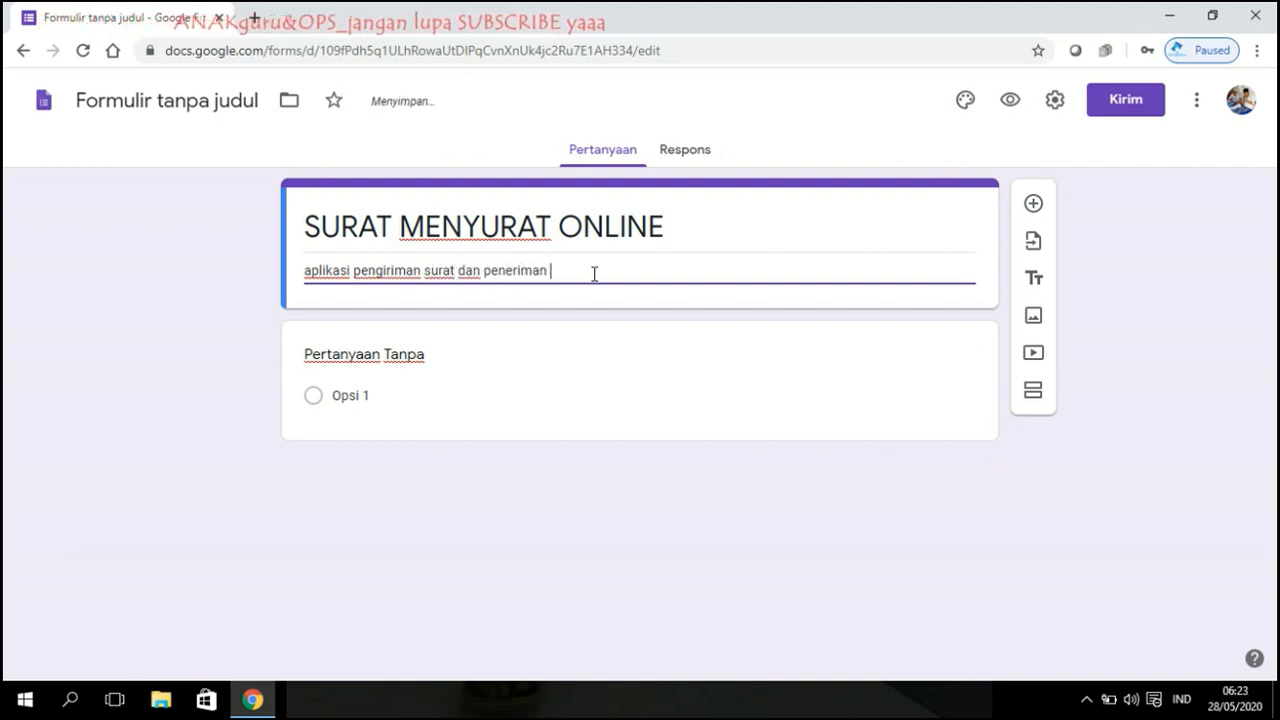
type("rat online")
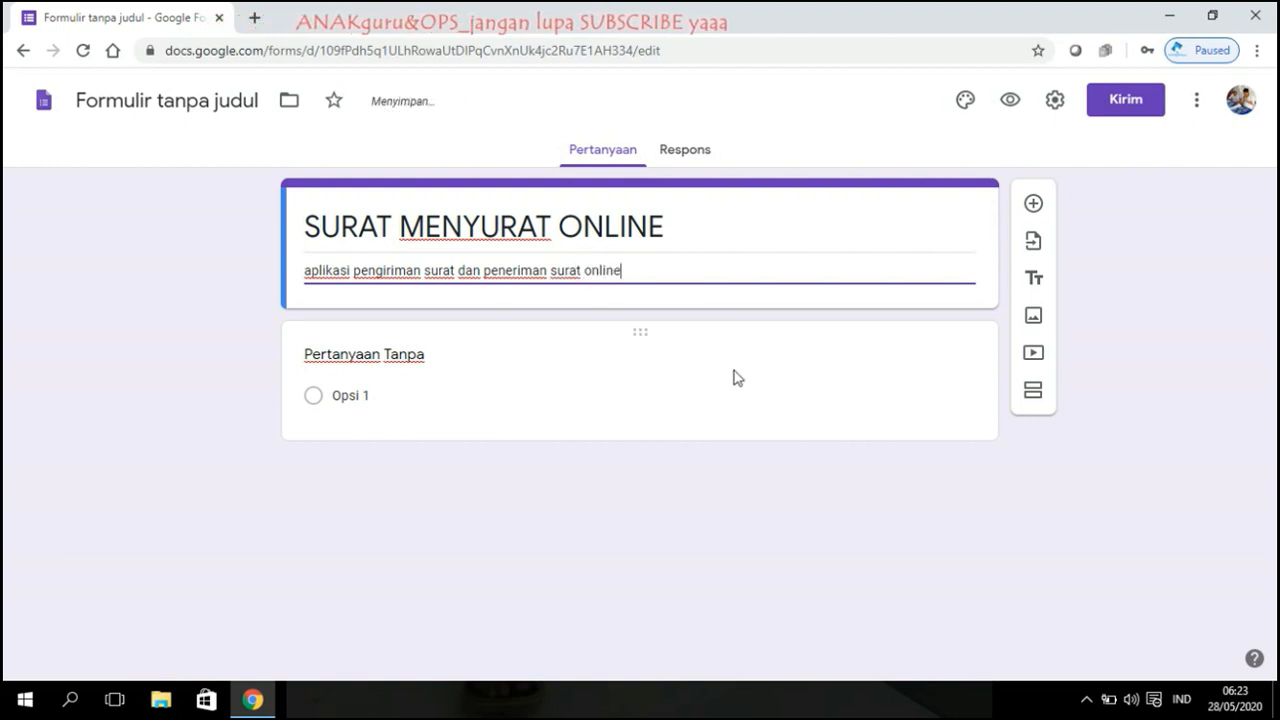
left_click(504, 360)
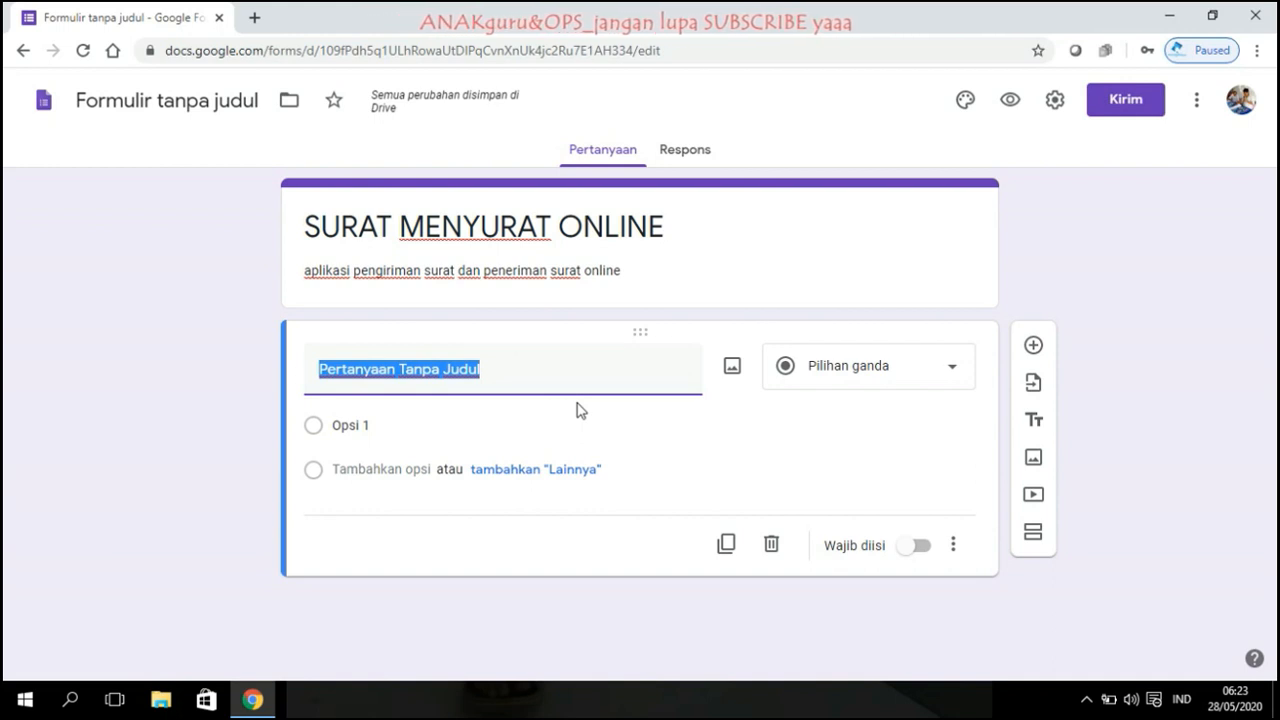
Step: Name the date question 'TANGGAL TRANSAKSI', make it required, and duplicate it
type("TANGGAL")
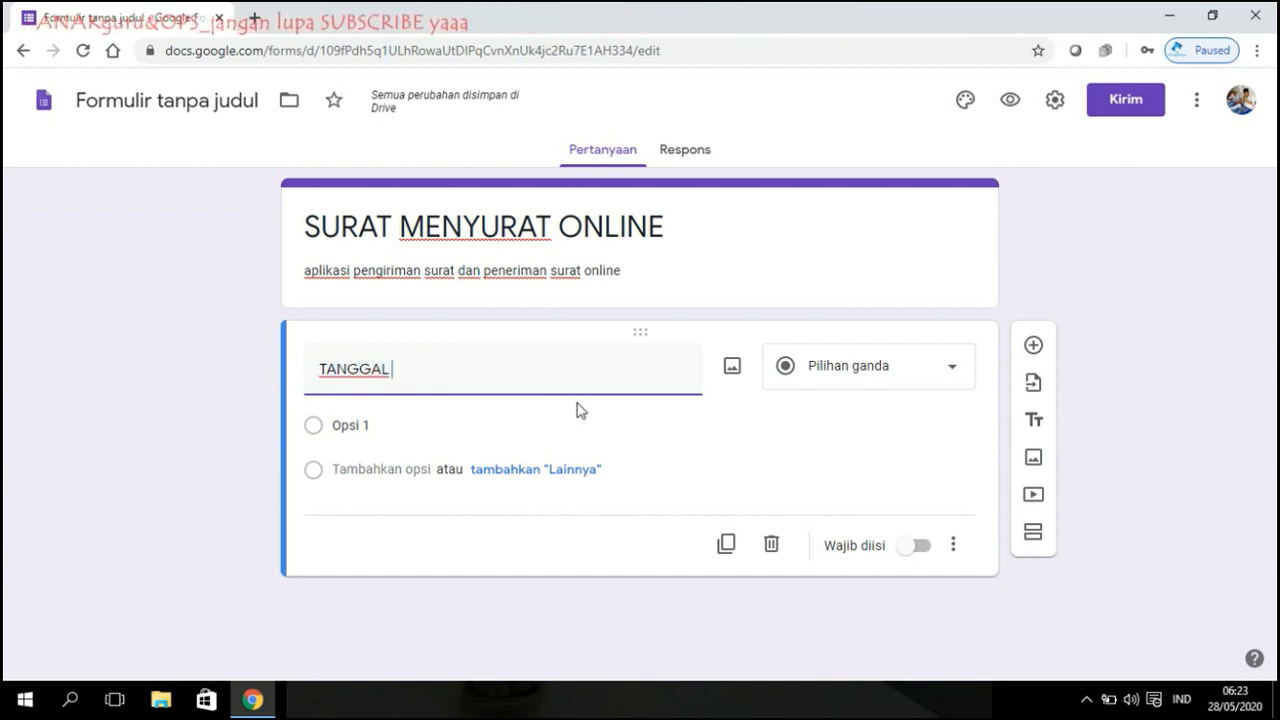
type(" TRANSAKSI")
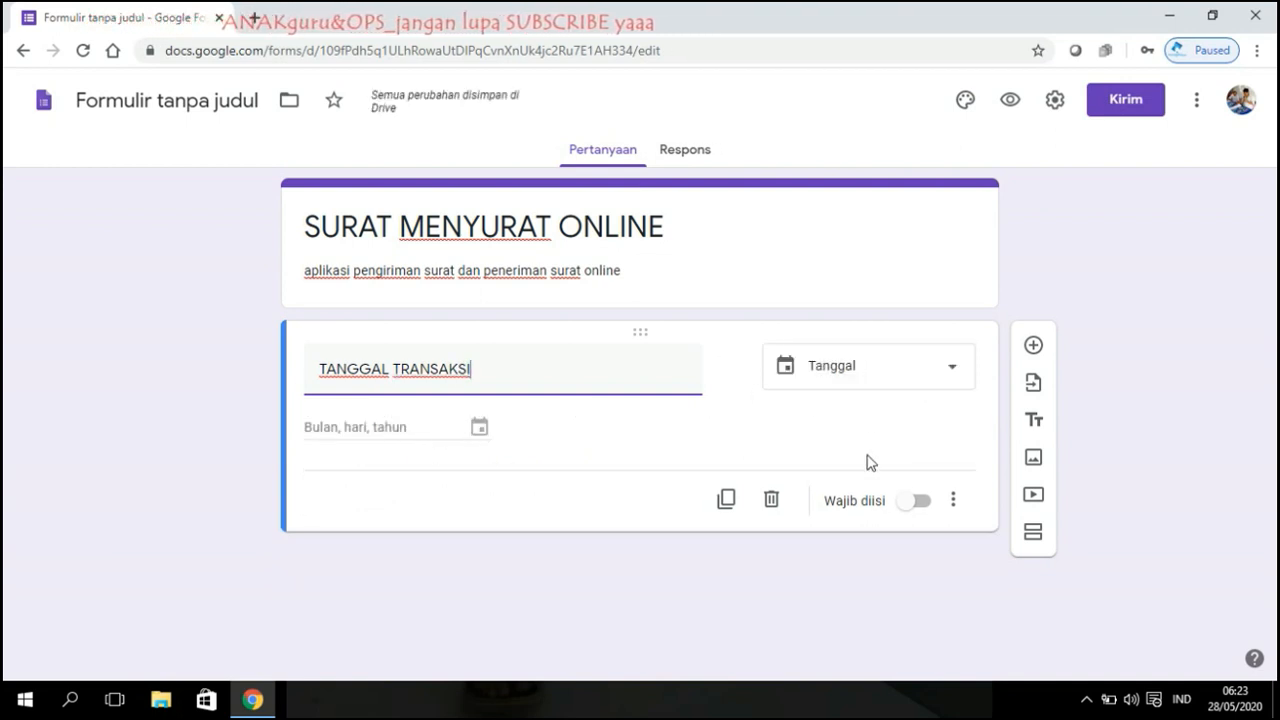
left_click(920, 502)
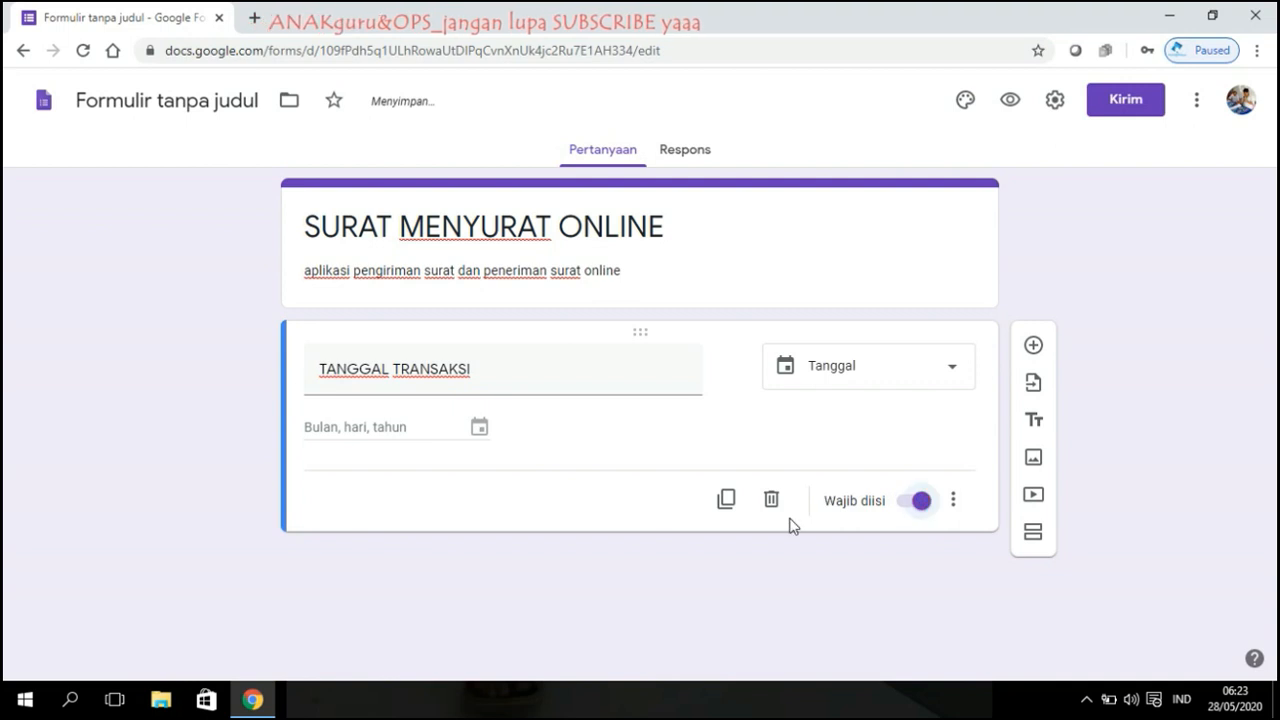
left_click(726, 499)
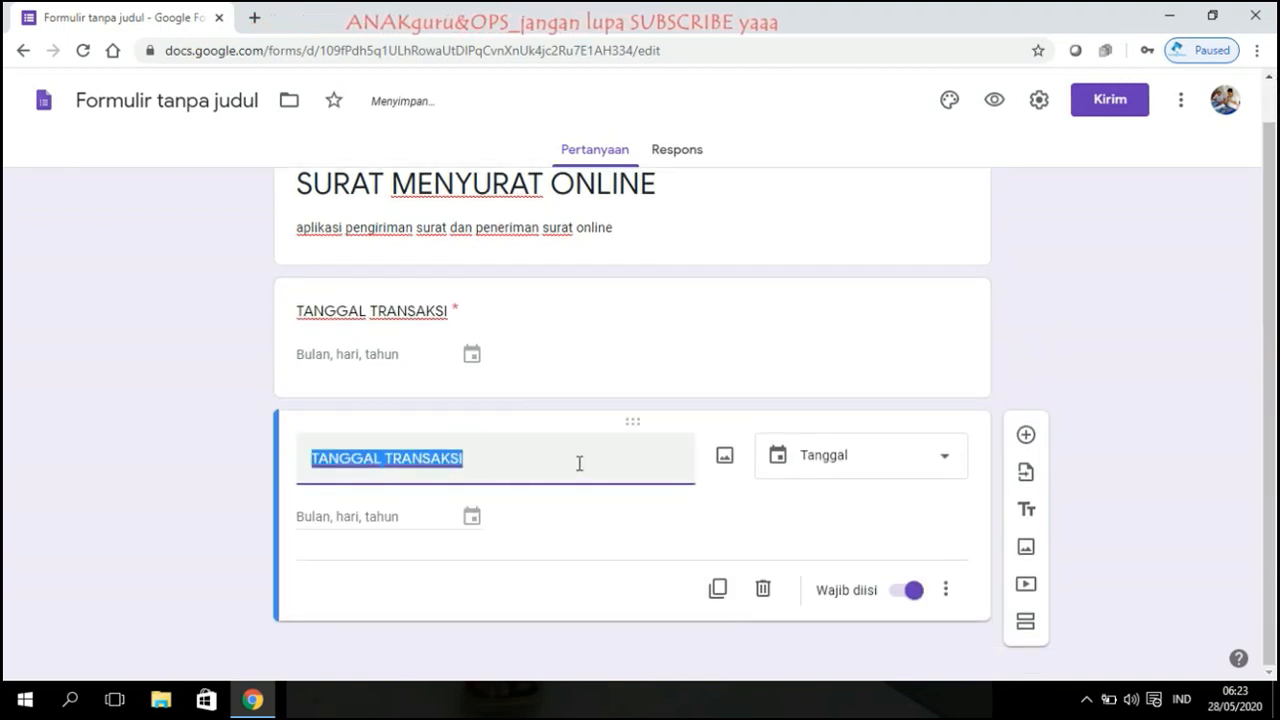
Step: Retitle the copied question 'ASAL SURAT', then change it to 'JENIS SURAT'
type("NAMA")
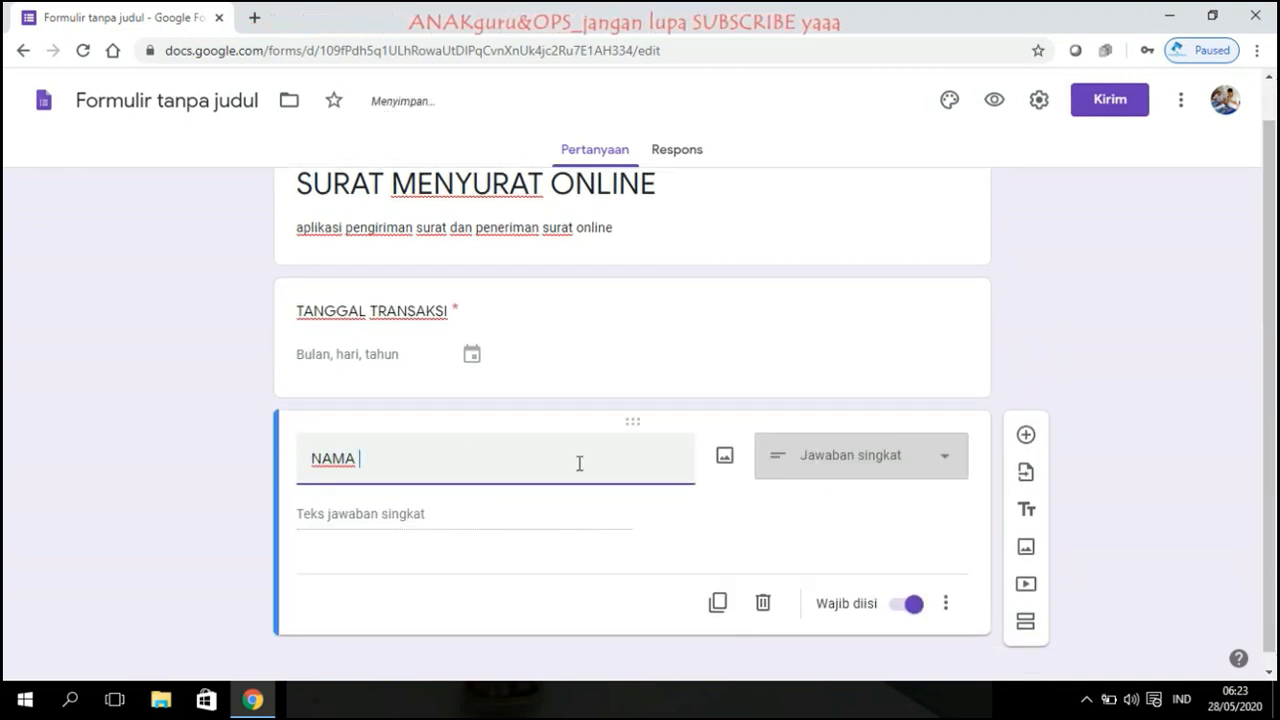
key("BackSpace")
key("BackSpace")
key("BackSpace")
key("BackSpace")
key("BackSpace")
type("ASAL SURAT")
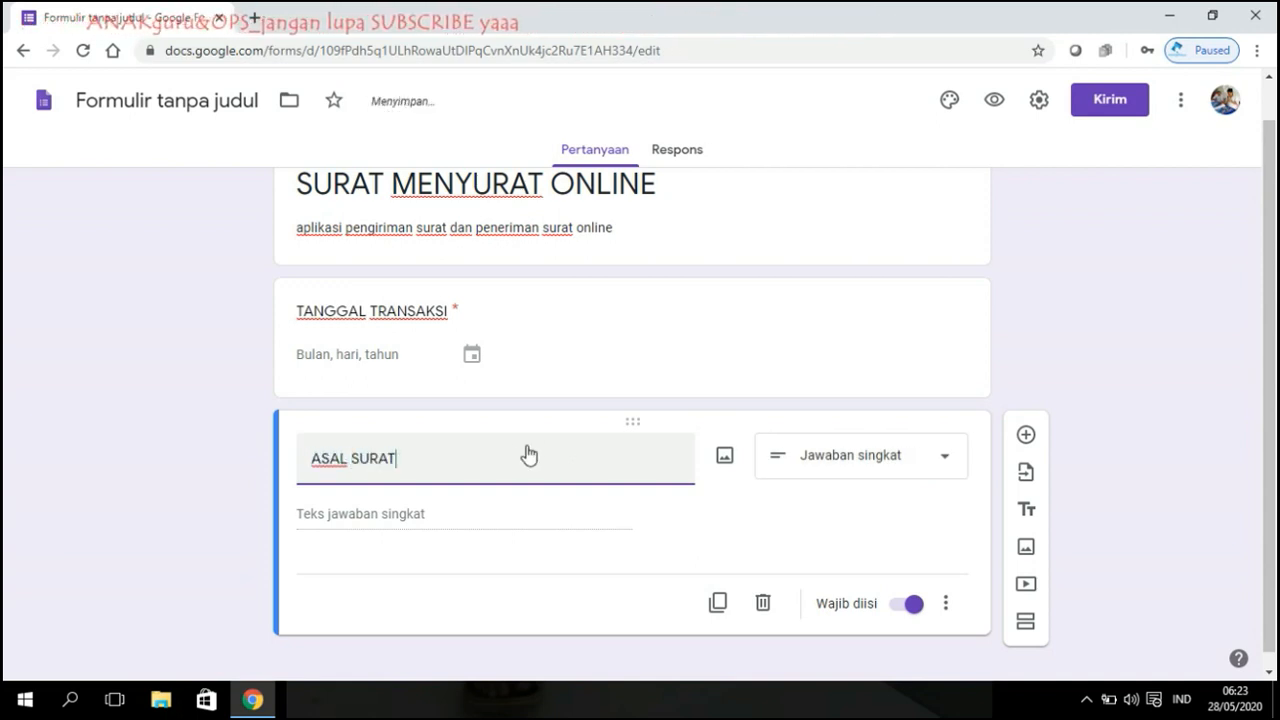
triple_click(456, 462)
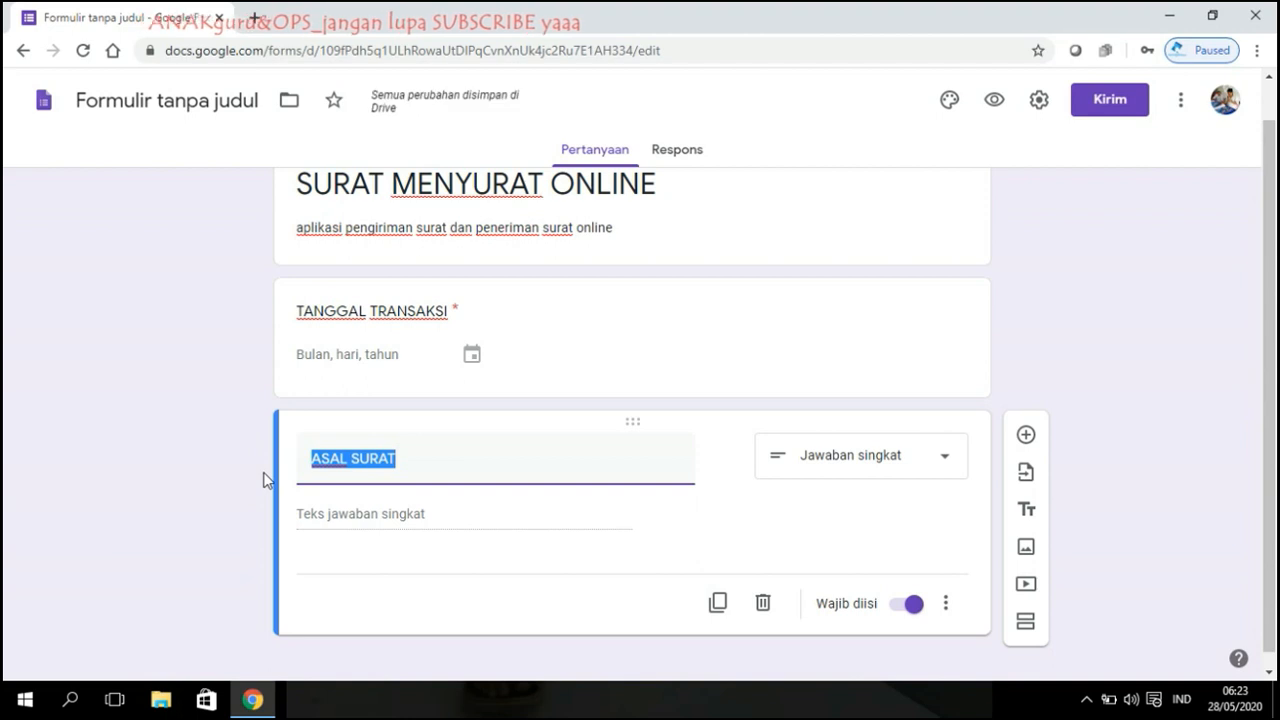
type("JENIS SU")
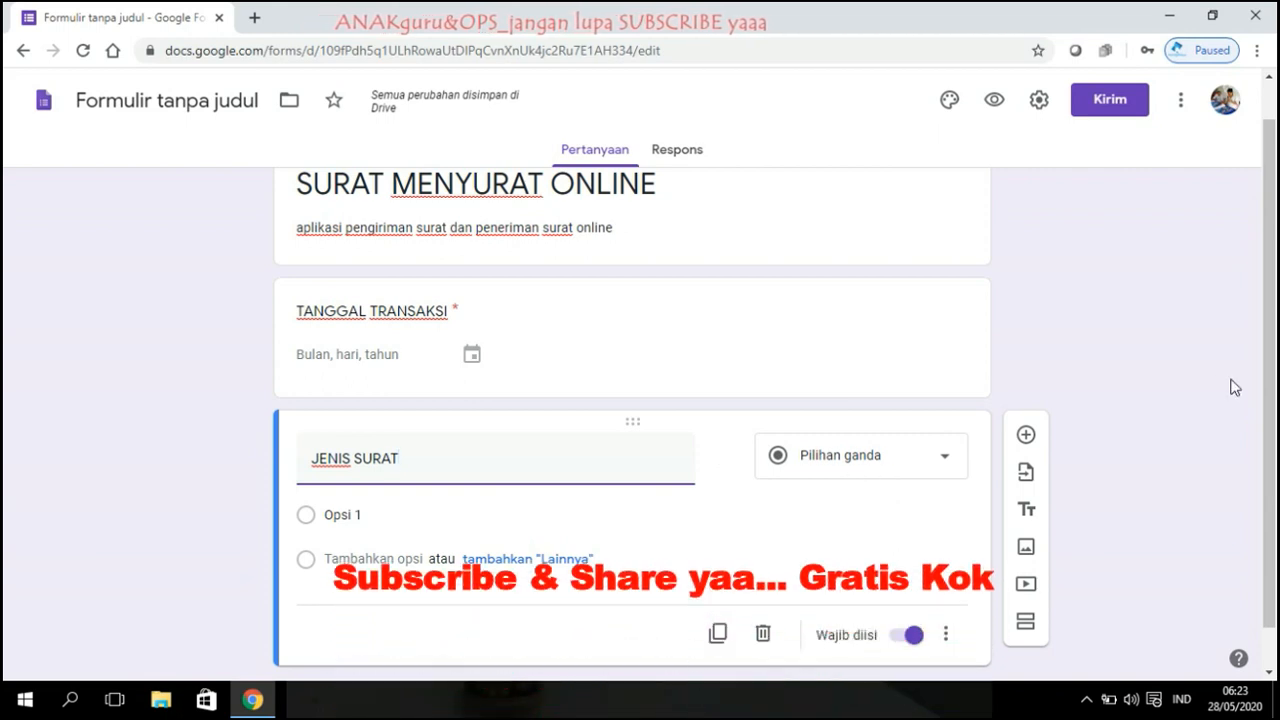
Step: Give JENIS SURAT the options SURAT MASUK, SURAT KELUAR and an 'other' (Lainnya) choice
scroll(663, 345, "down", 1)
left_click(366, 469)
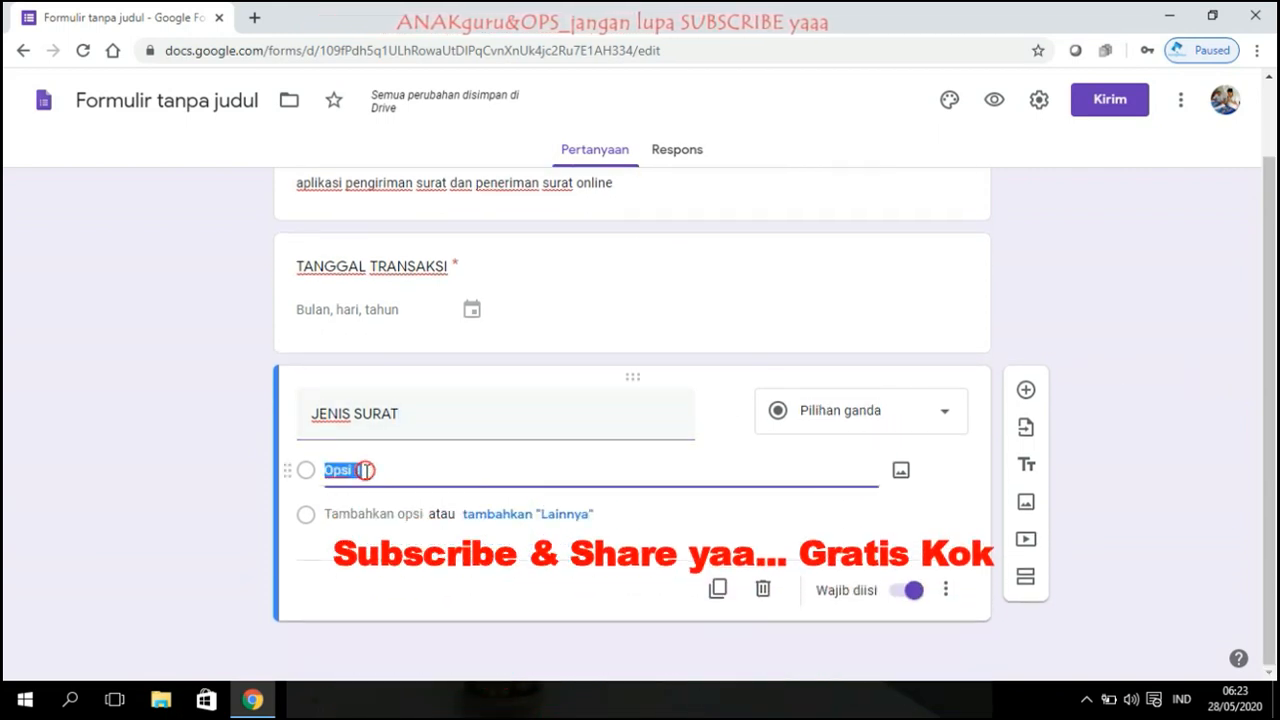
type("SURAT MASUK")
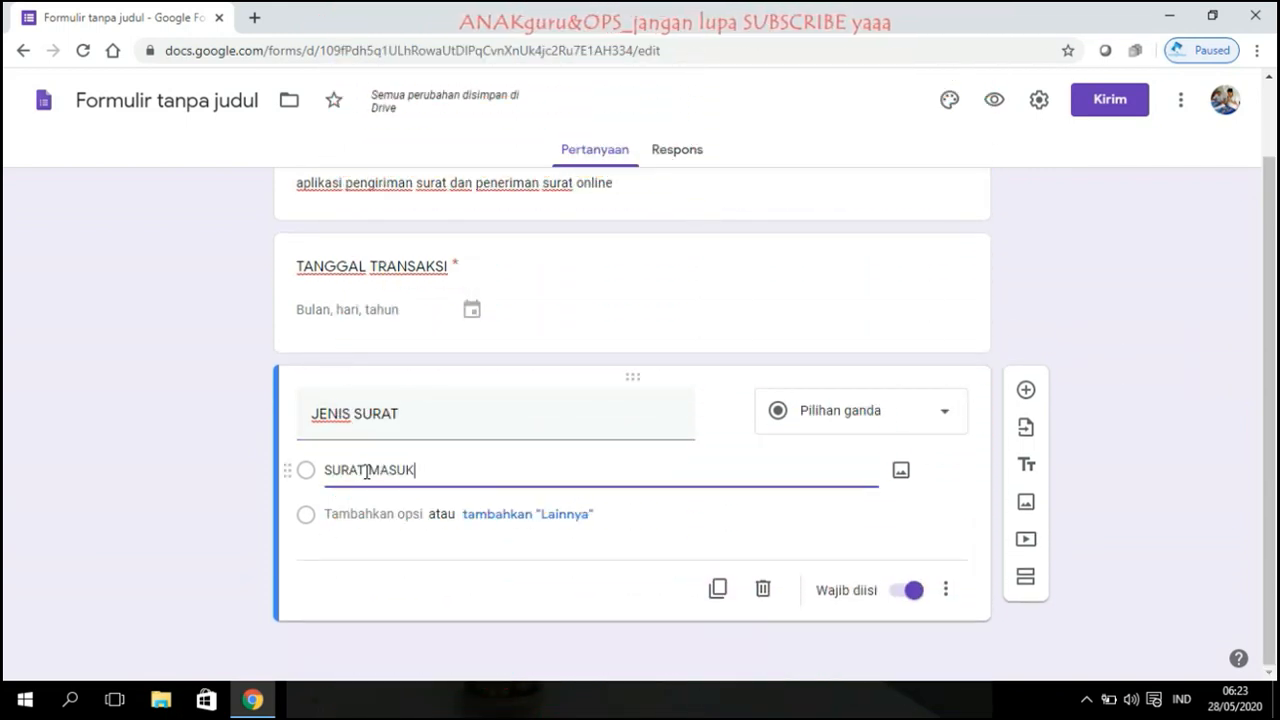
left_click(540, 515)
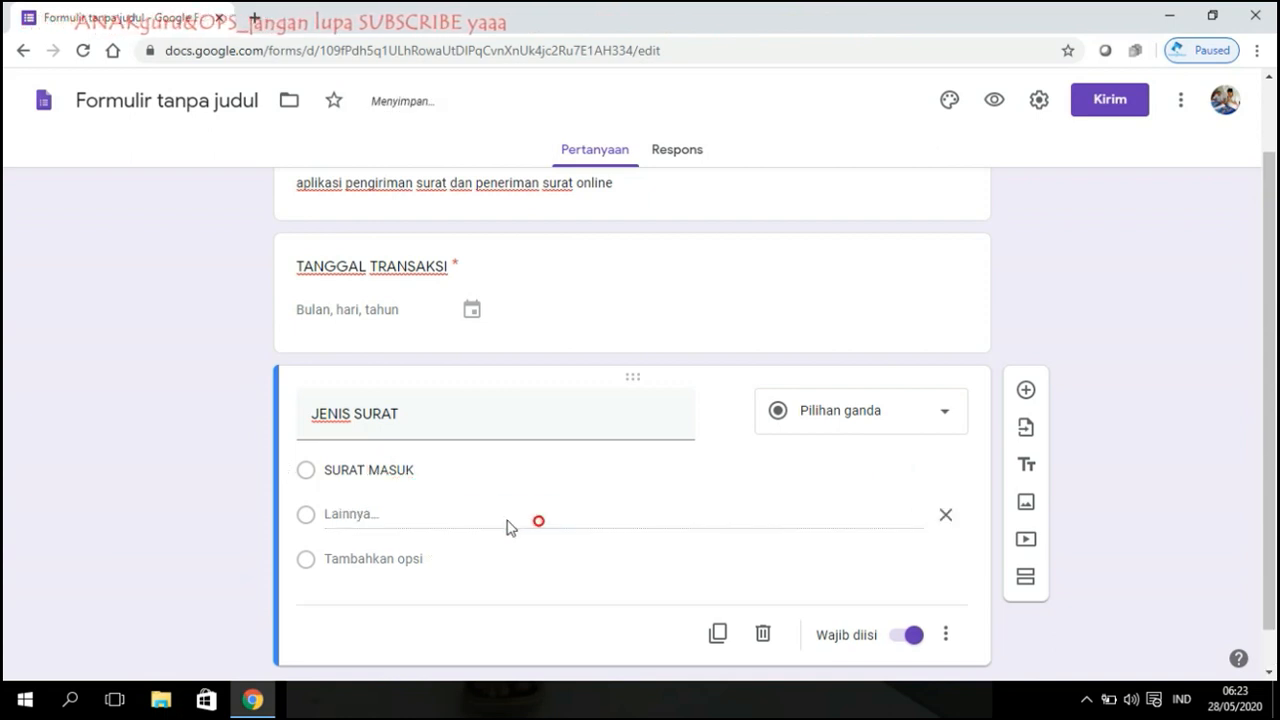
left_click(370, 558)
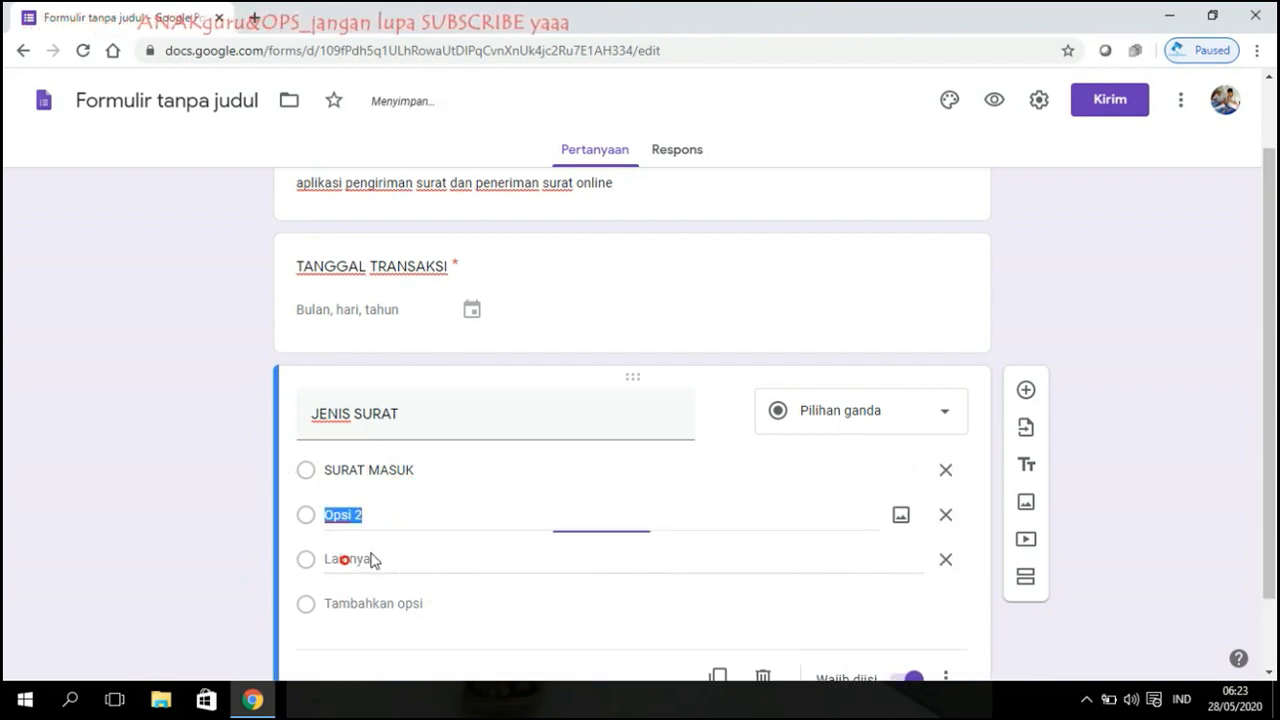
type("SURAT K")
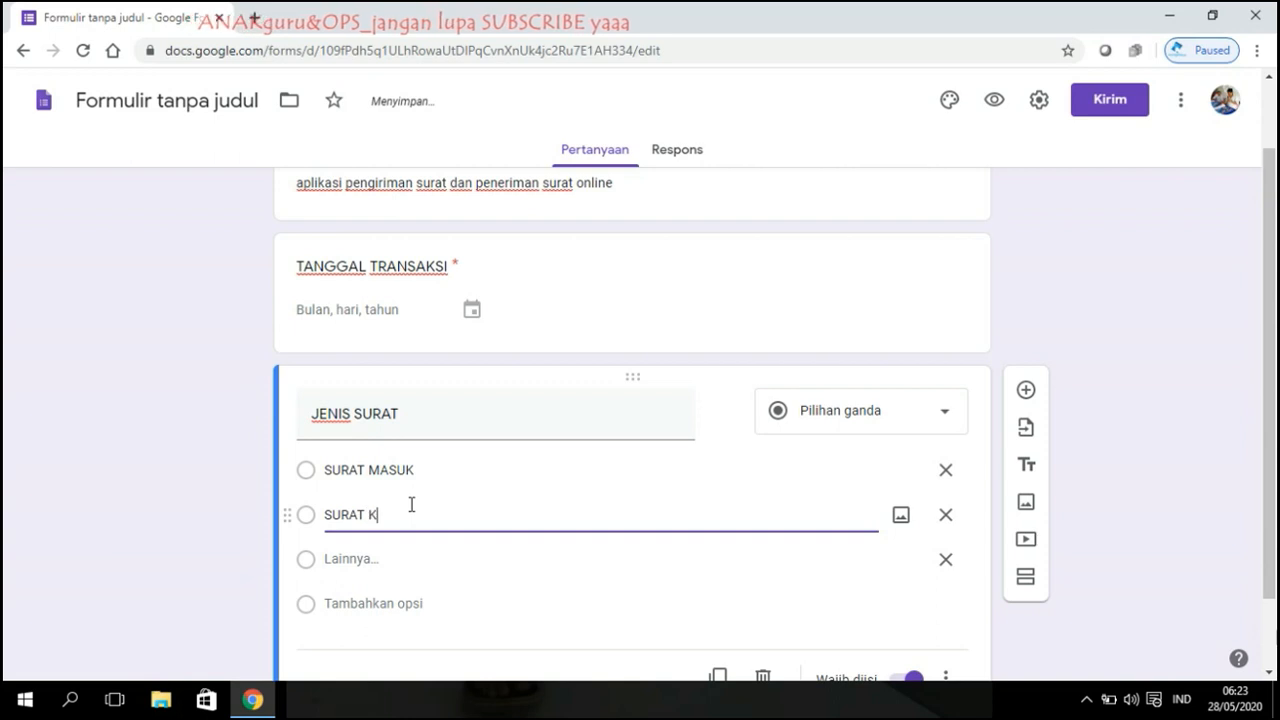
type("ELUAR")
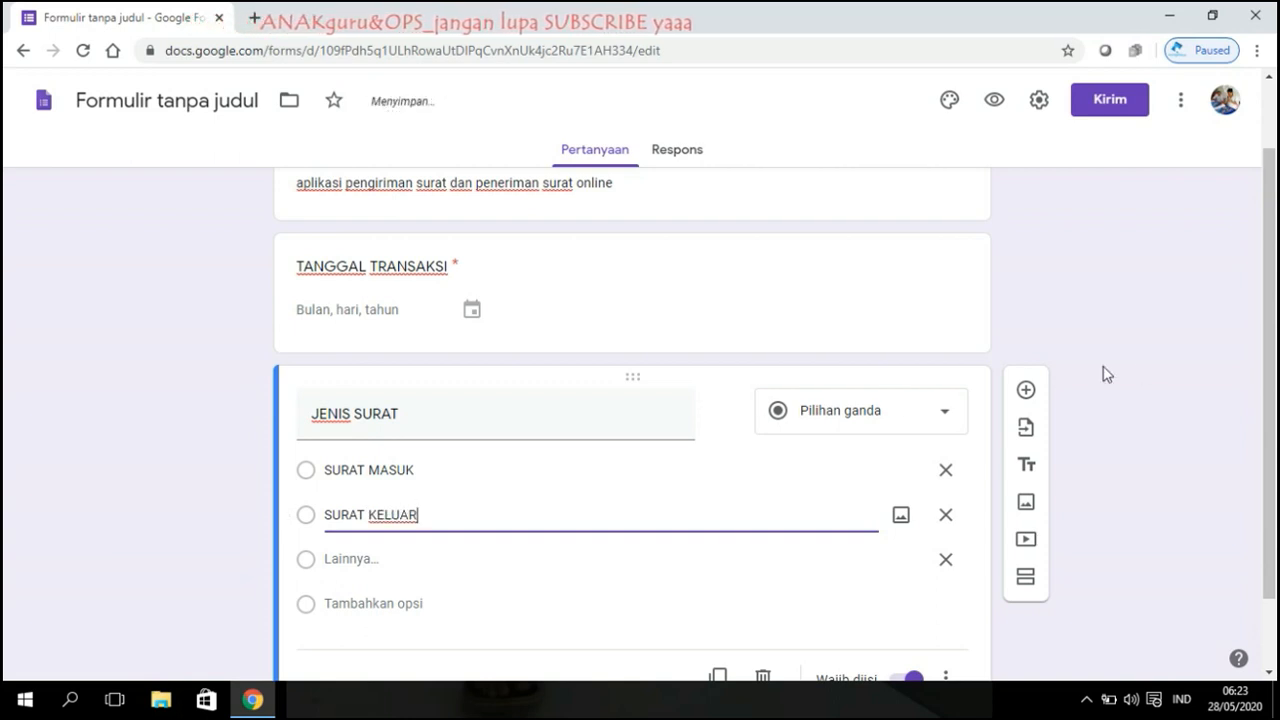
left_click(1151, 368)
Step: Duplicate the JENIS SURAT question
scroll(1150, 366, "down", 1)
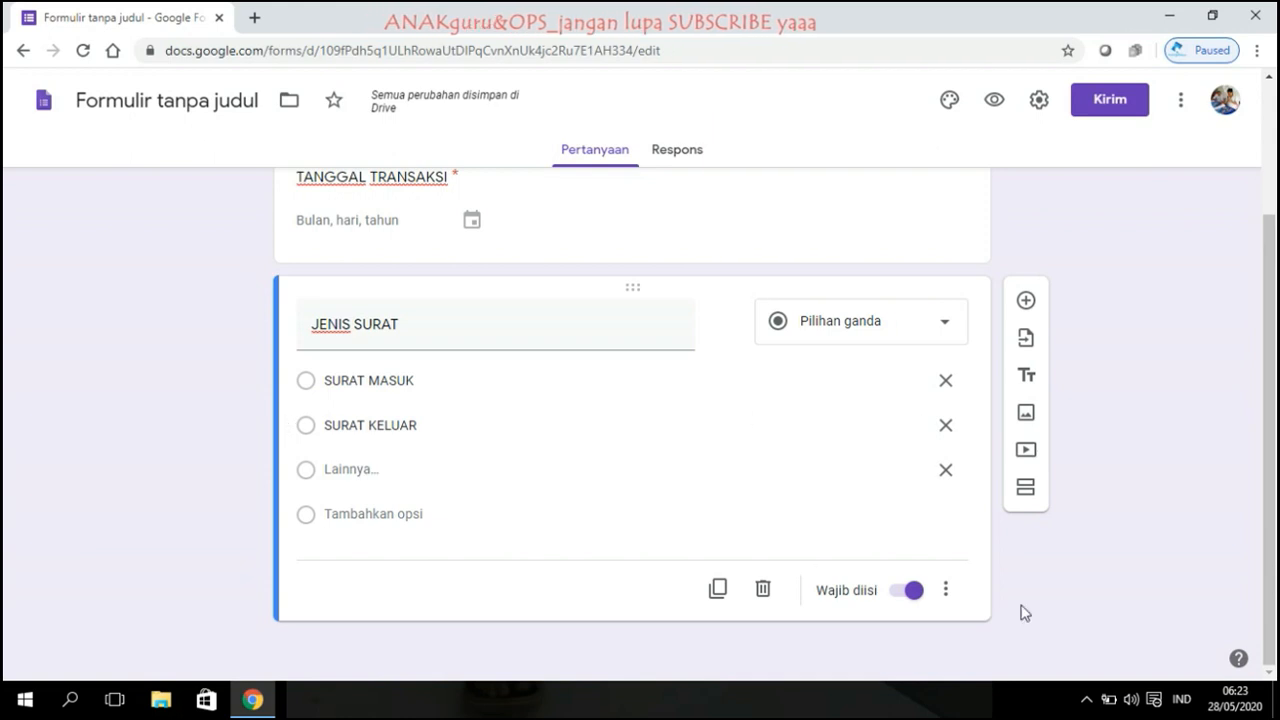
left_click(717, 589)
scroll(934, 443, "up", 2)
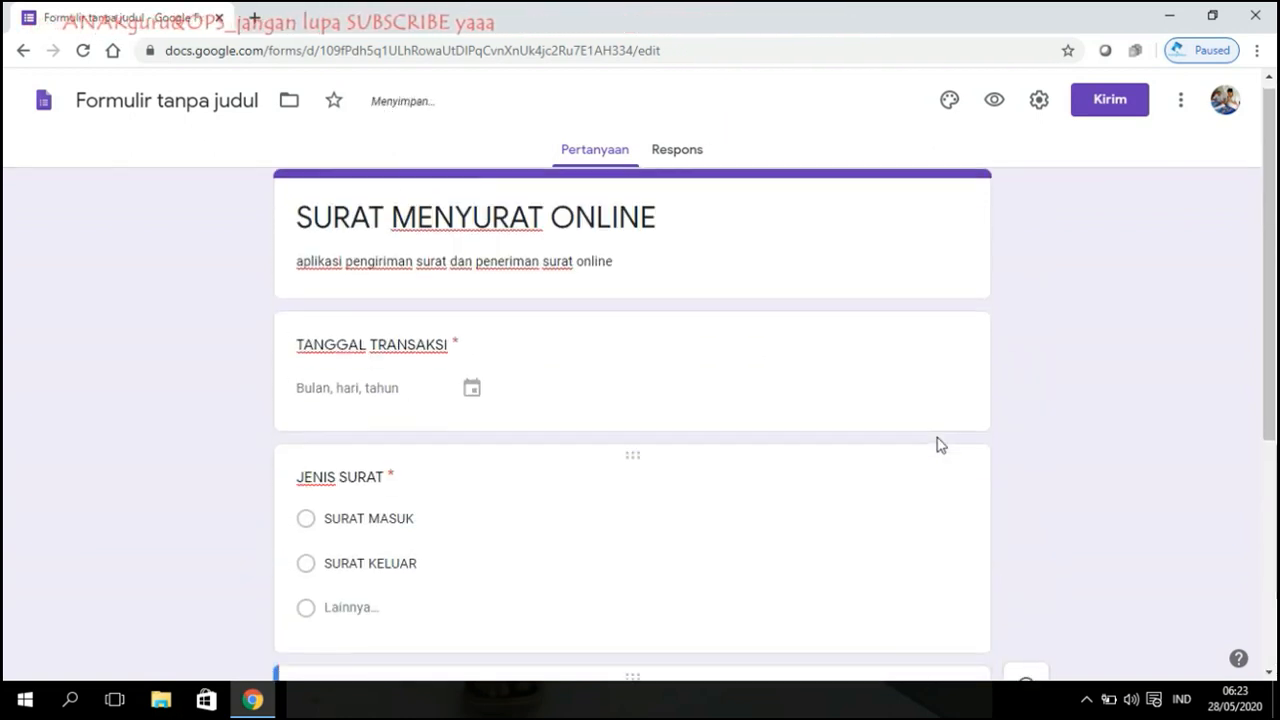
Step: Retitle the copy 'ASAL SURAT' and replace its options with DINAS and KORWIL
scroll(934, 443, "down", 4)
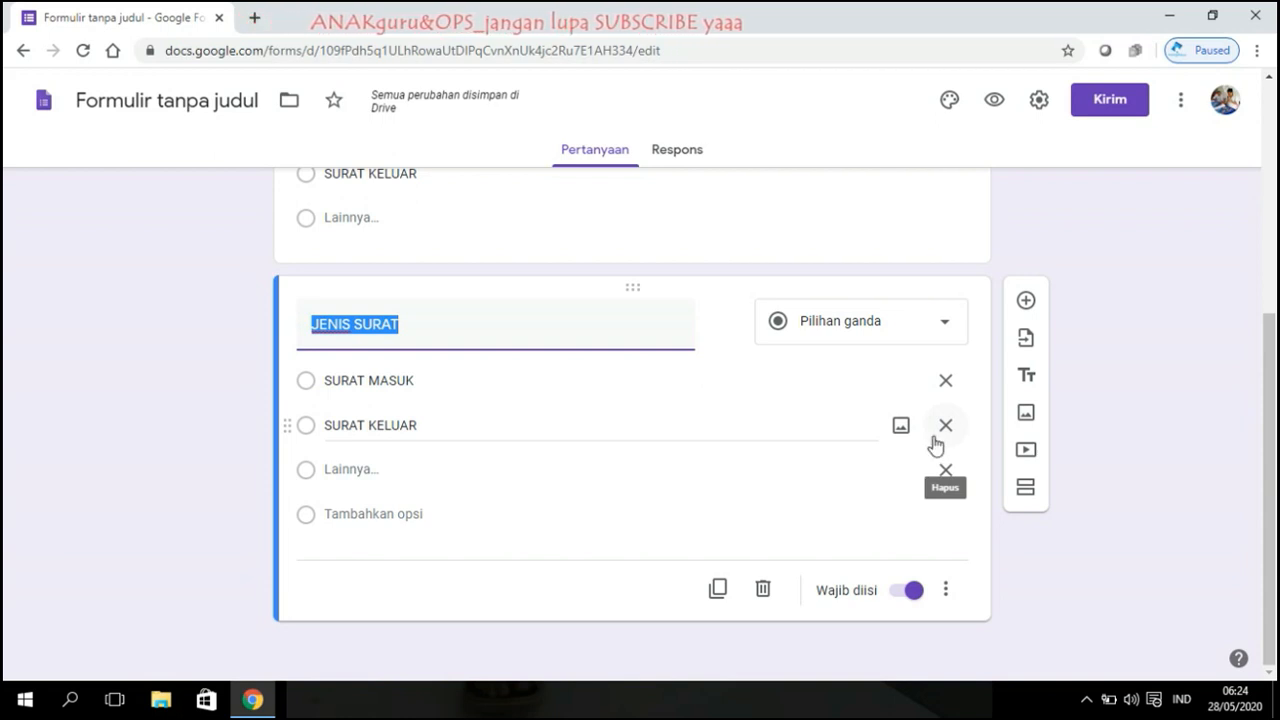
type("ASAL")
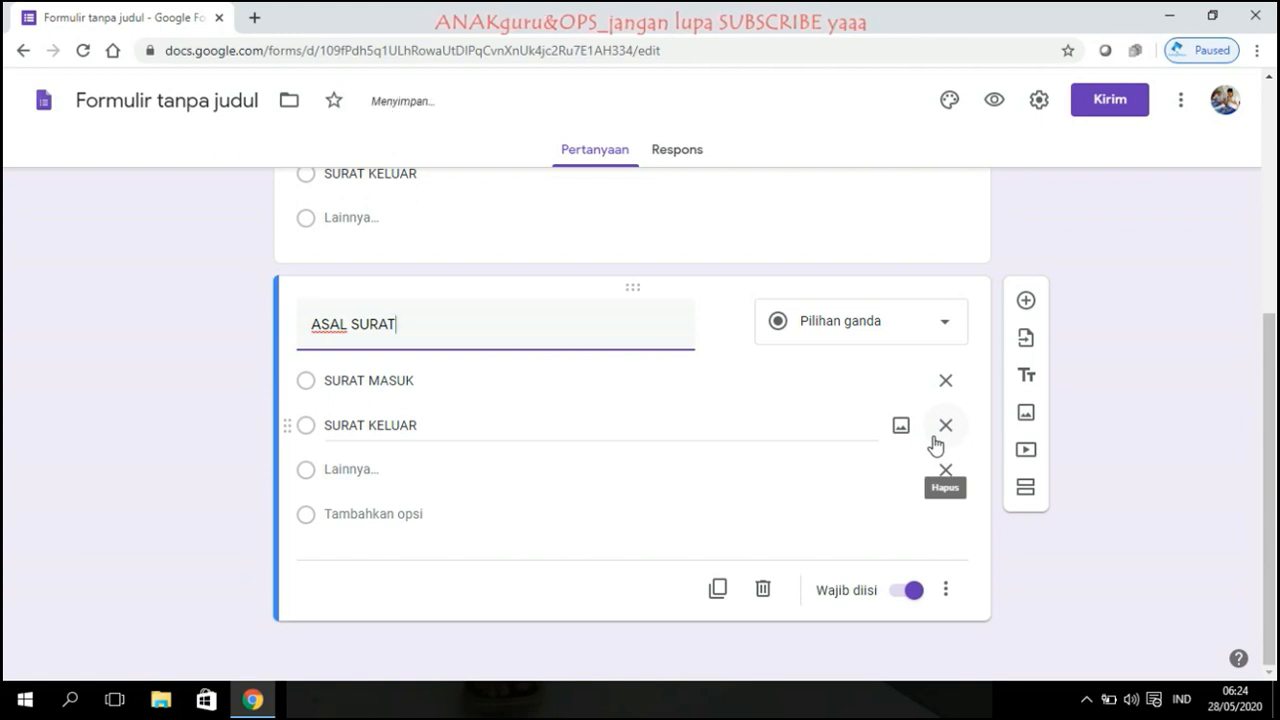
left_click(1187, 372)
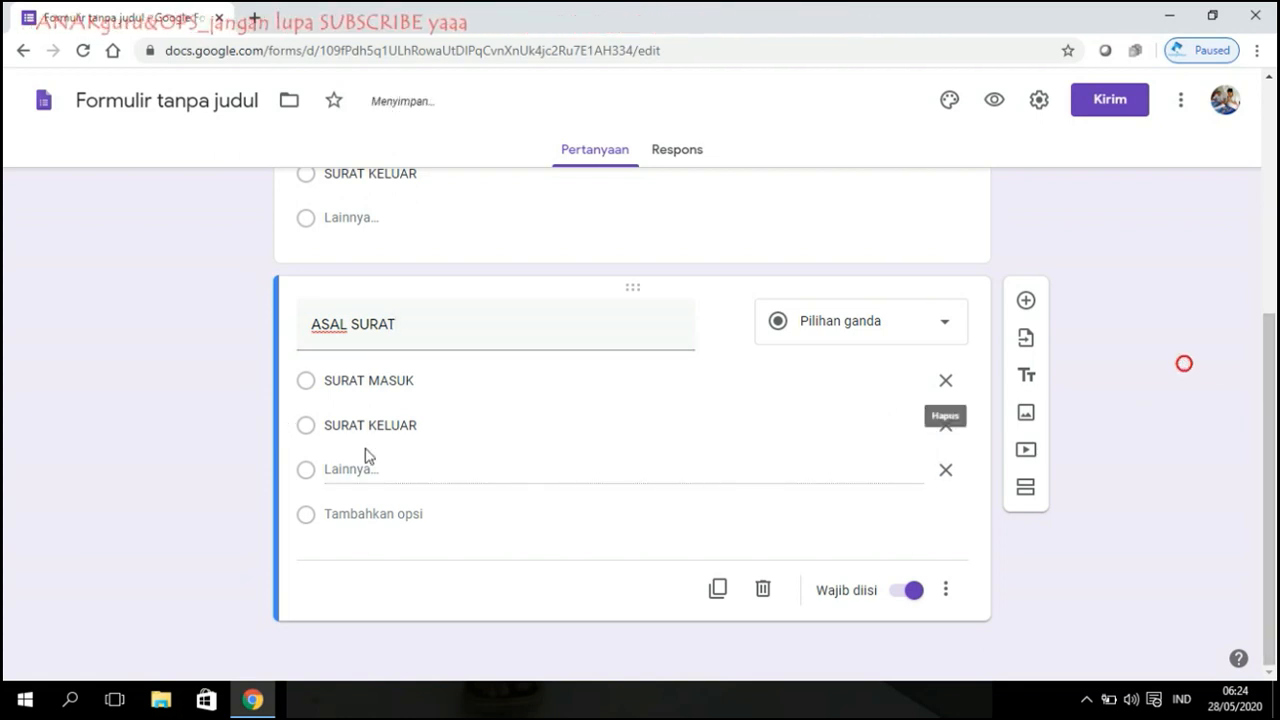
left_click(400, 381)
type("P")
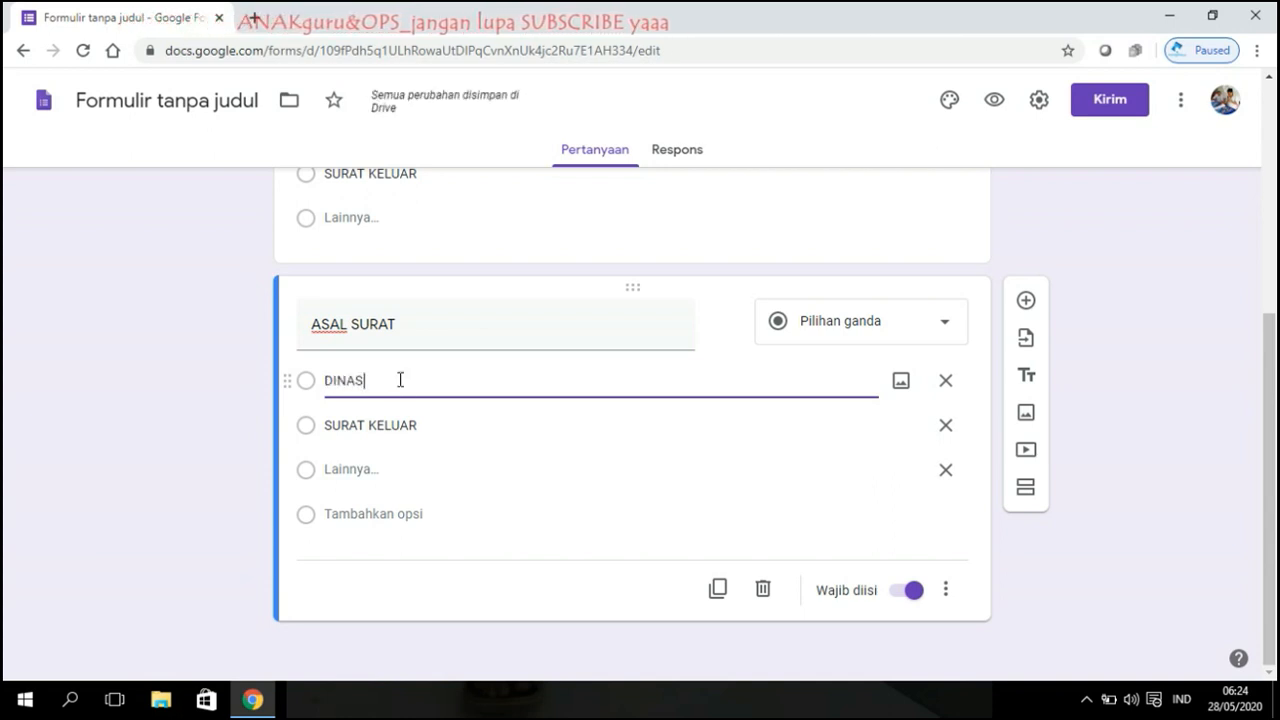
triple_click(374, 424)
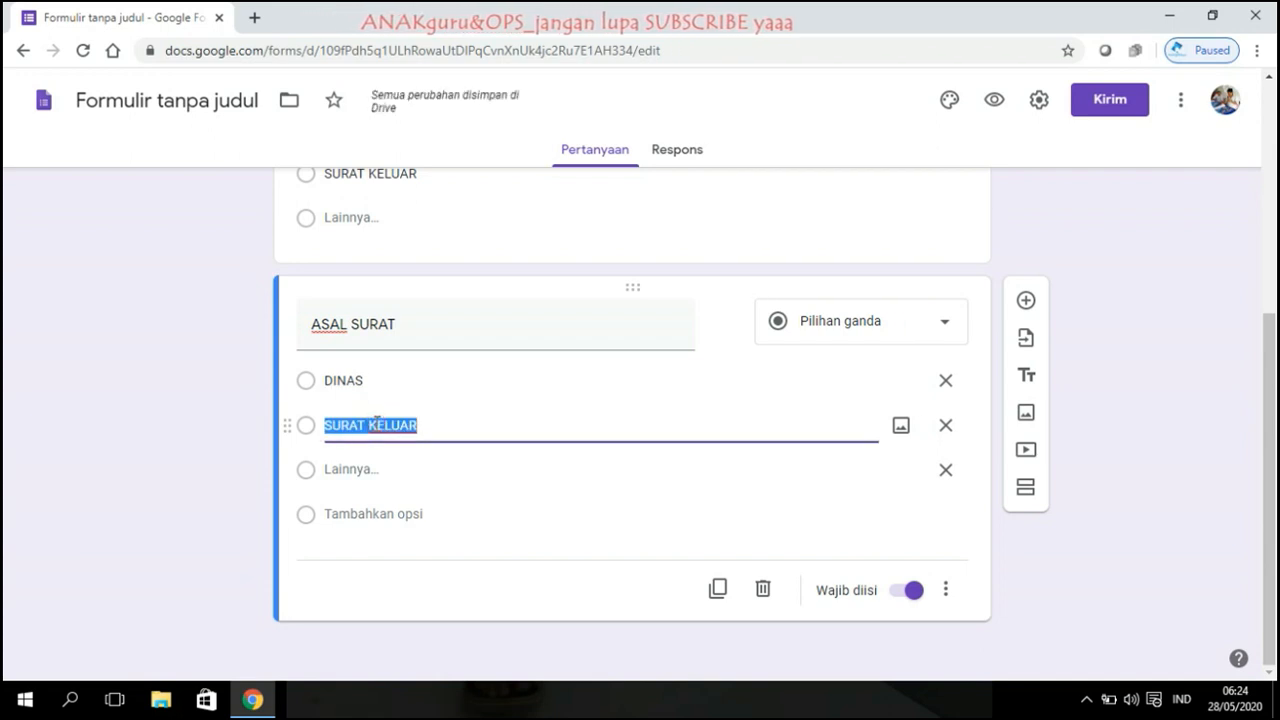
type("KORWIL")
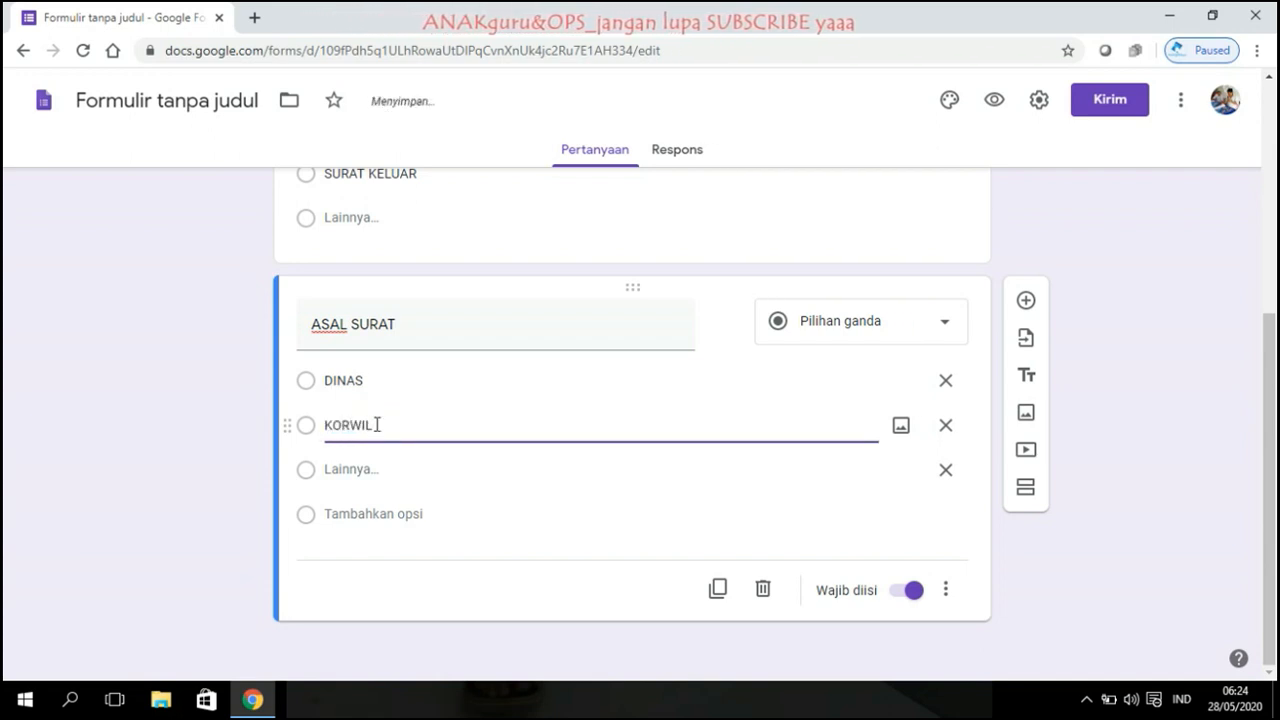
Step: Delete the extra added options, leaving DINAS, KORWIL and Lainnya
left_click(387, 522)
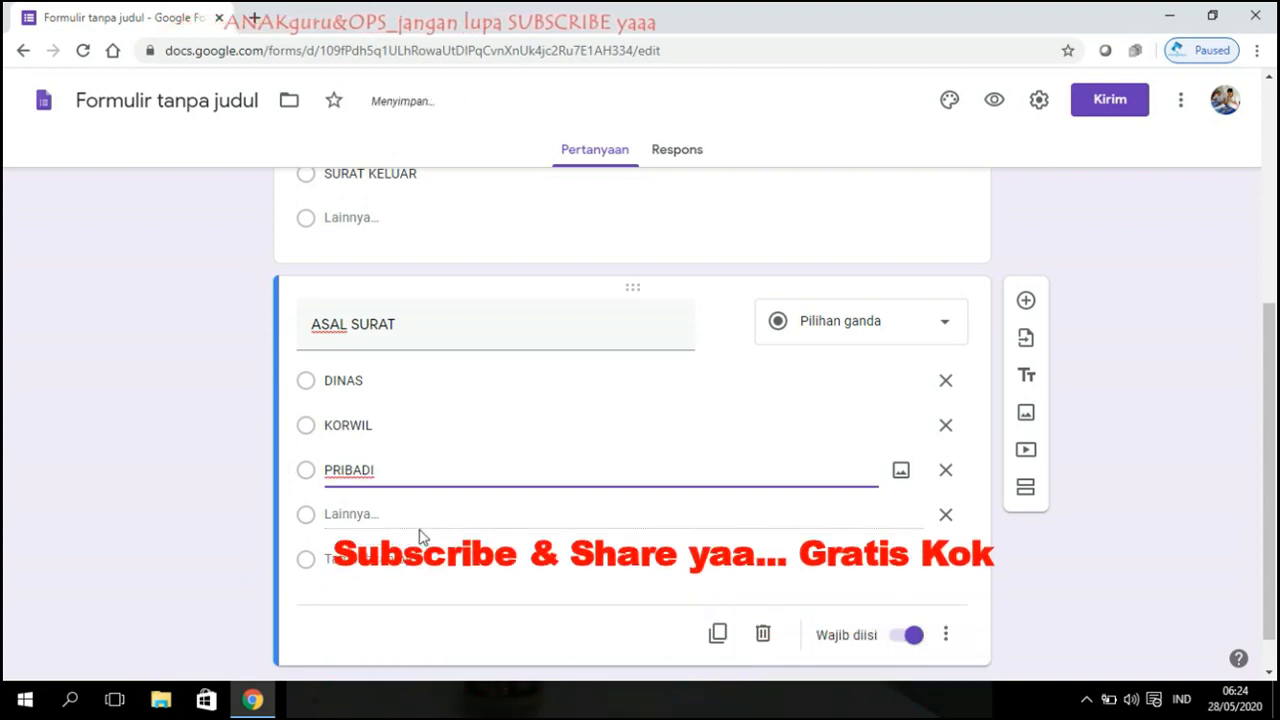
left_click(400, 560)
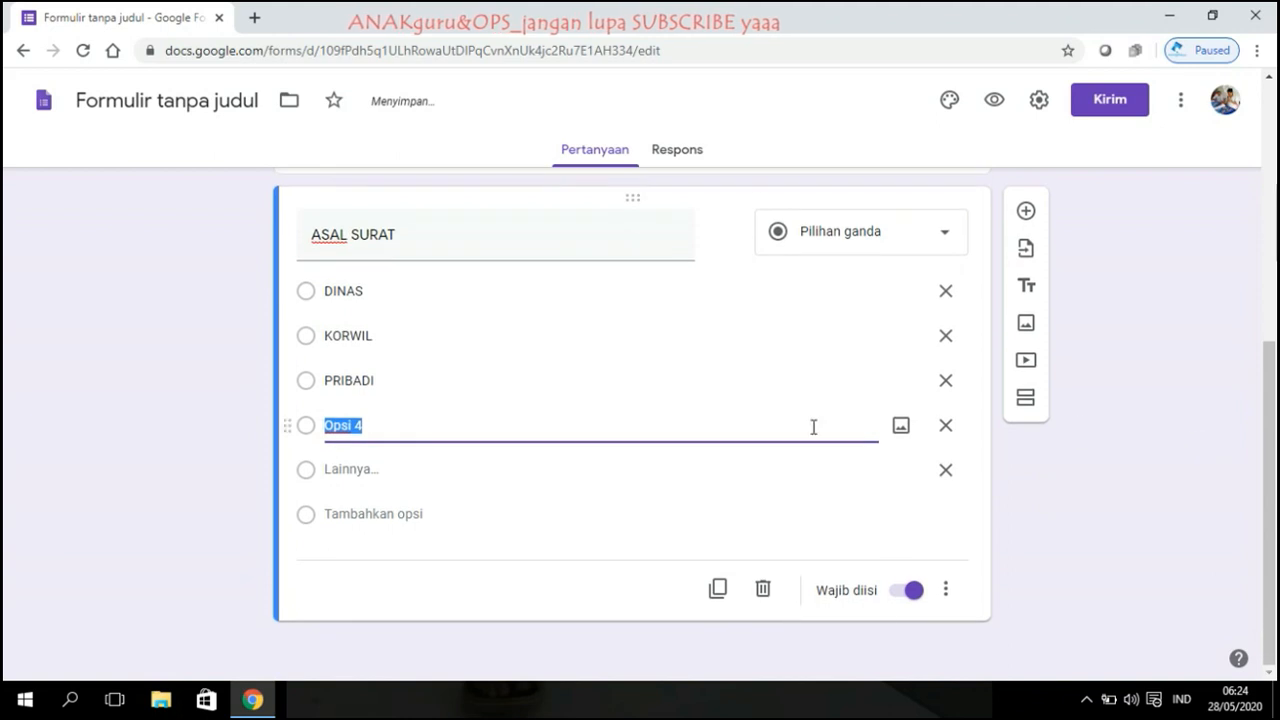
type("LAINN")
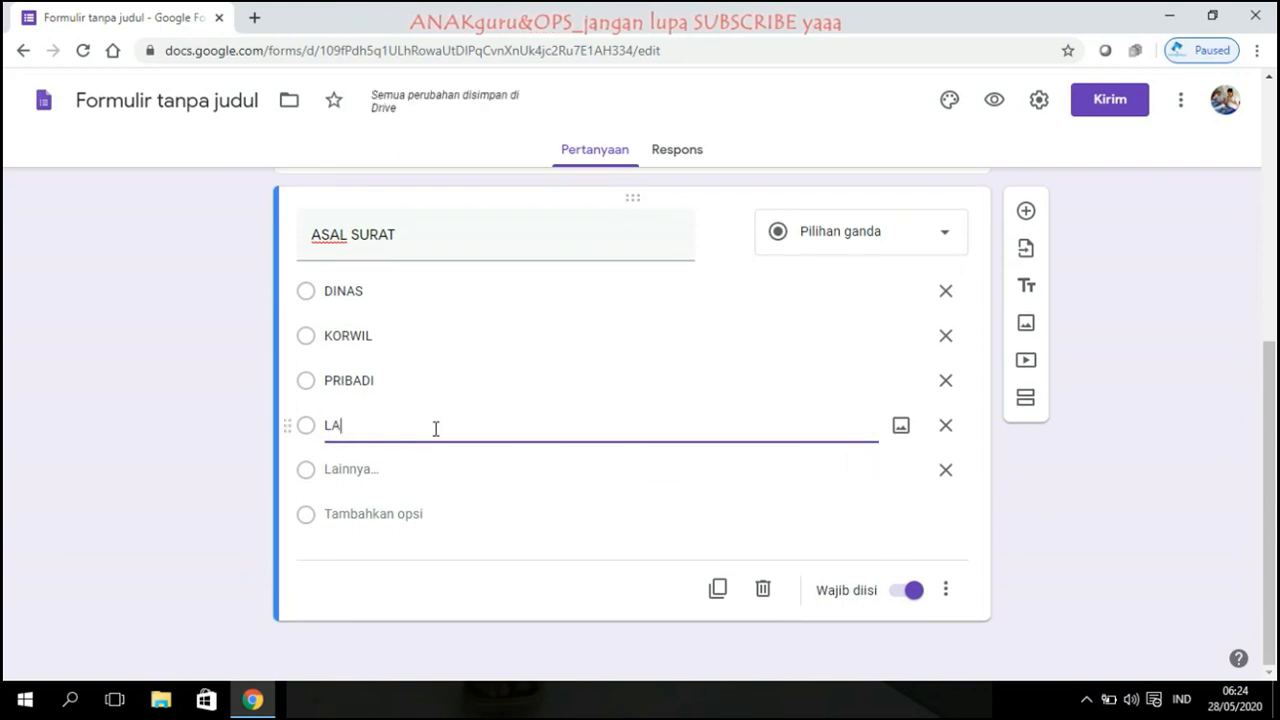
key("BackSpace")
key("BackSpace")
key("BackSpace")
key("BackSpace")
key("BackSpace")
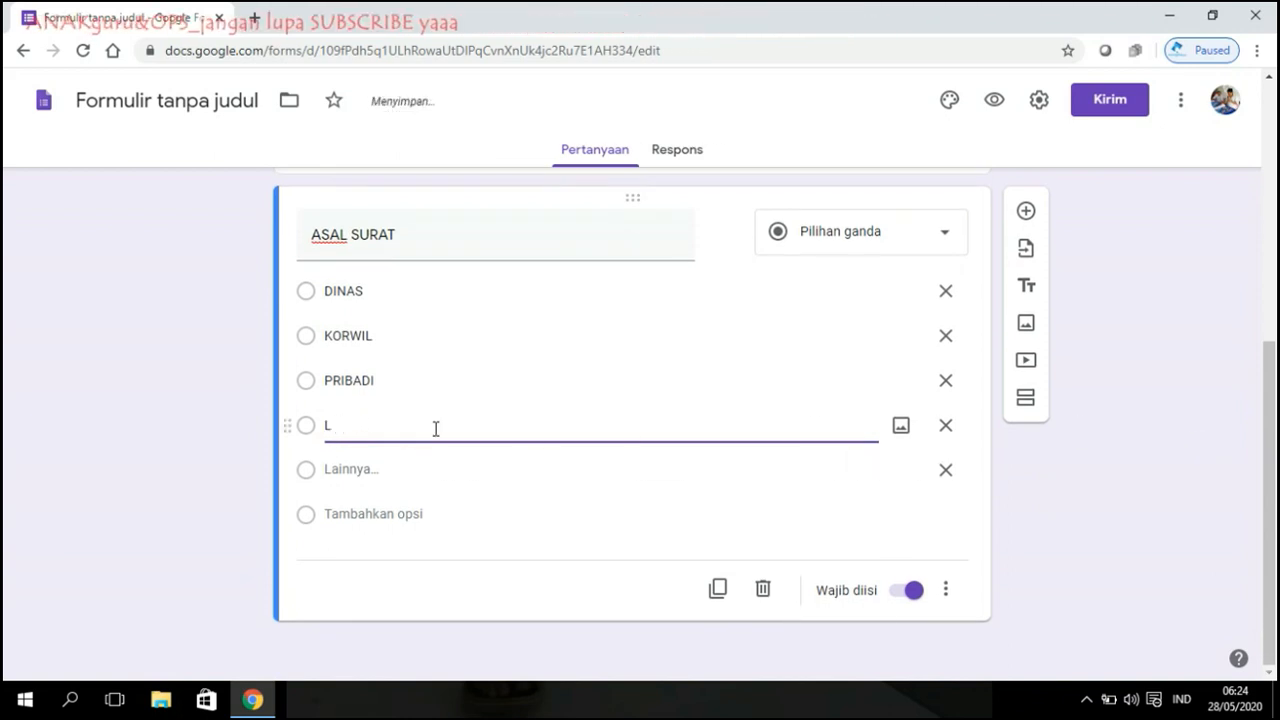
left_click(945, 426)
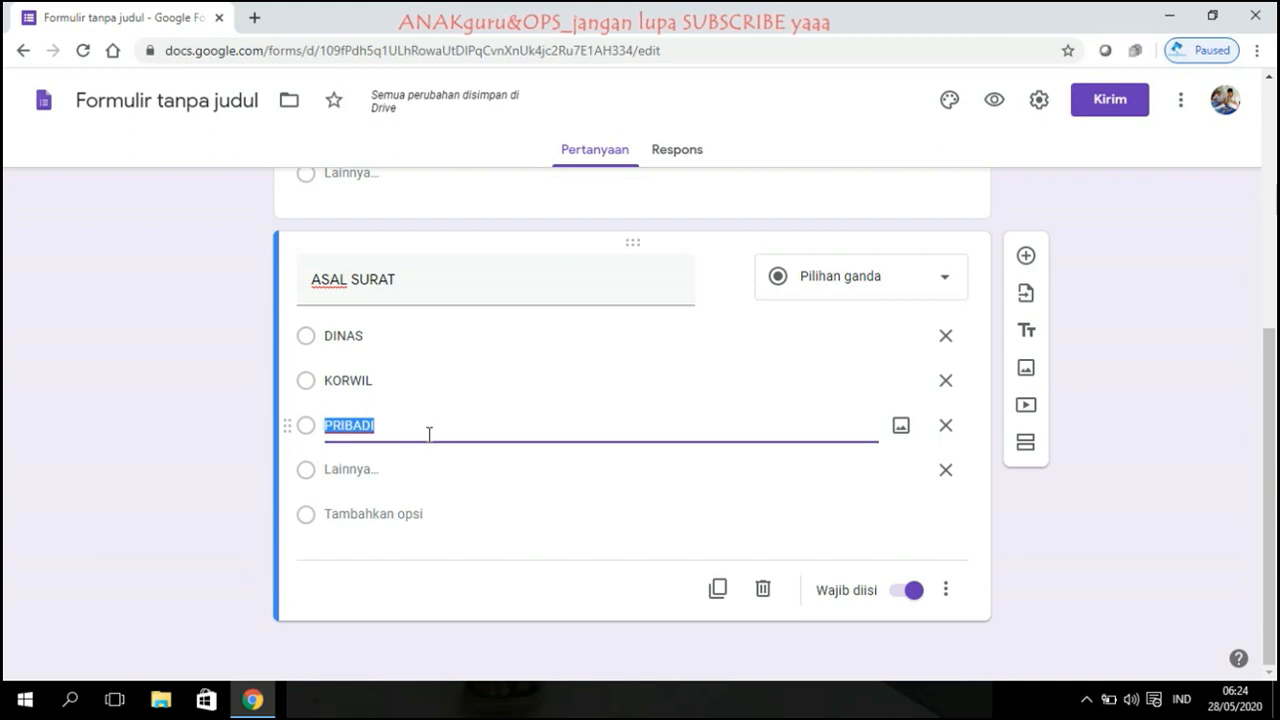
type("CAB")
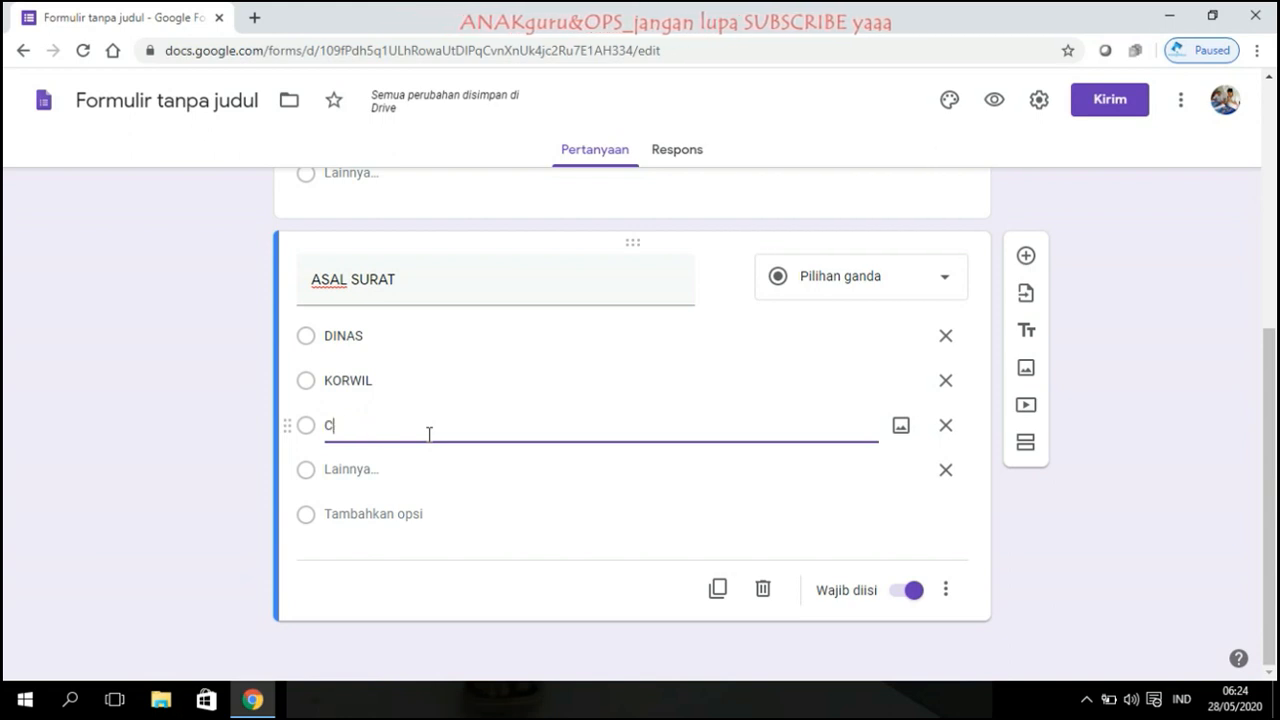
key("BackSpace")
key("BackSpace")
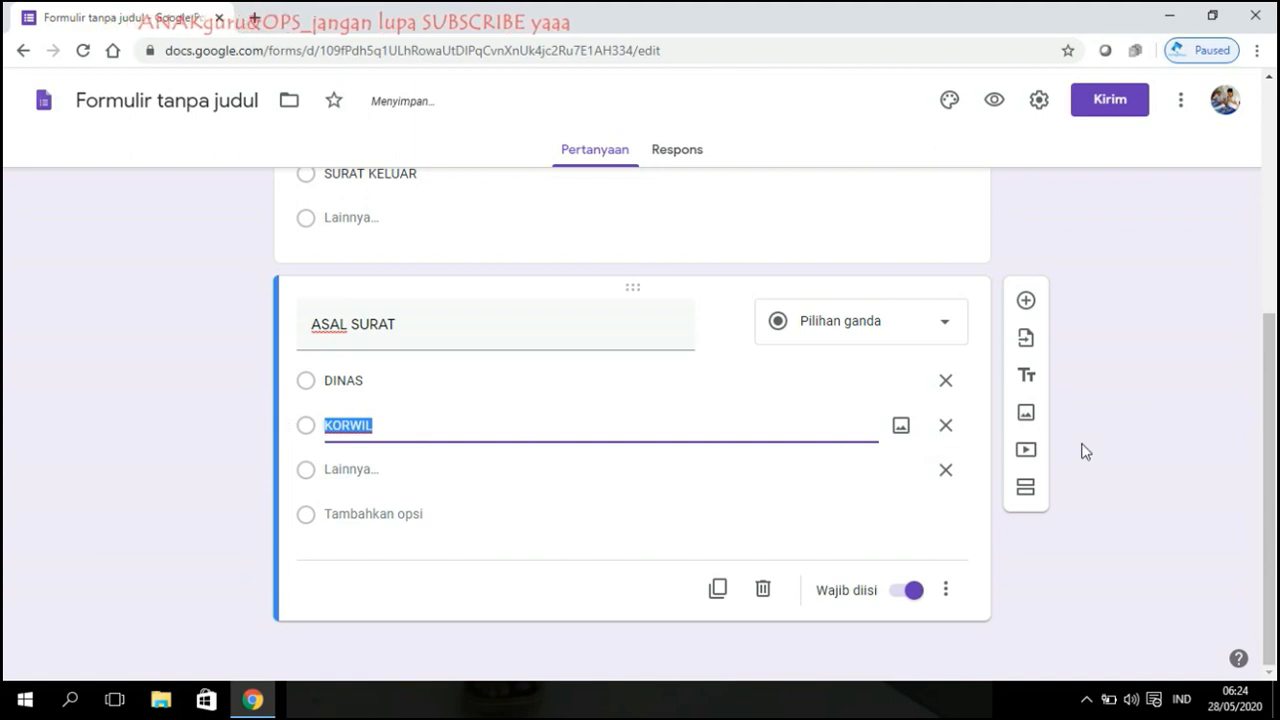
left_click(1172, 482)
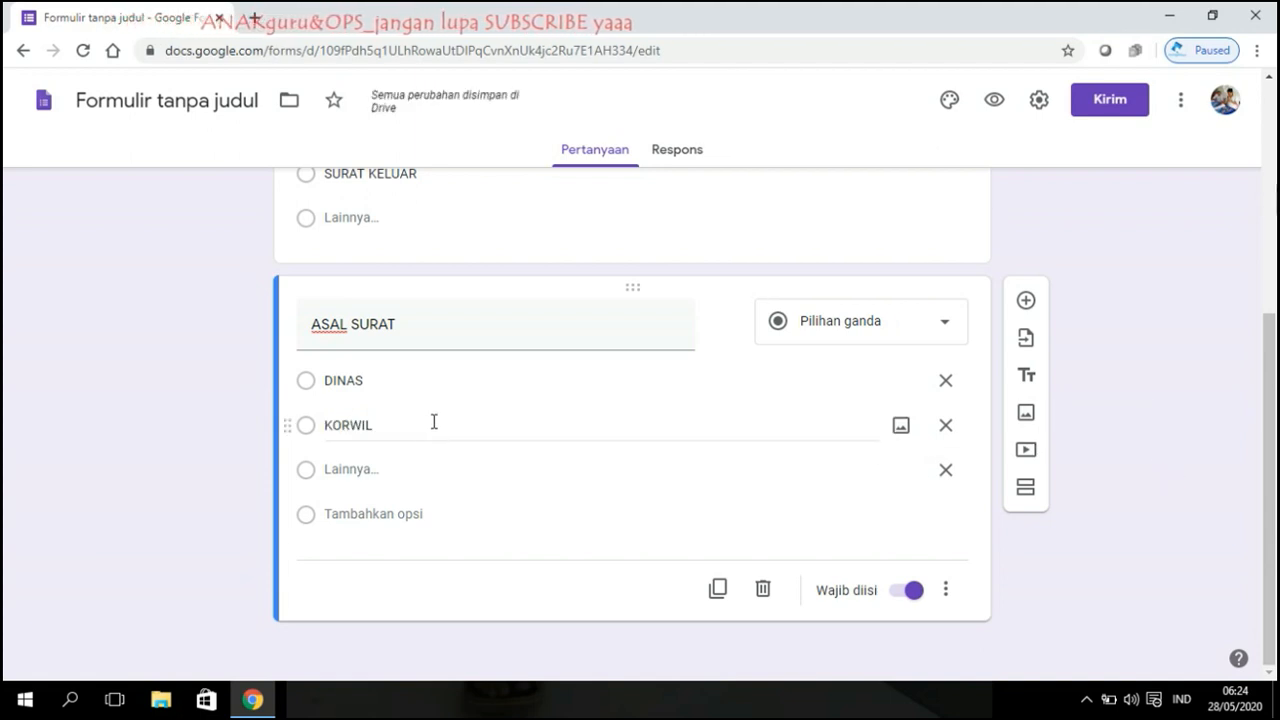
scroll(440, 415, "up", 4)
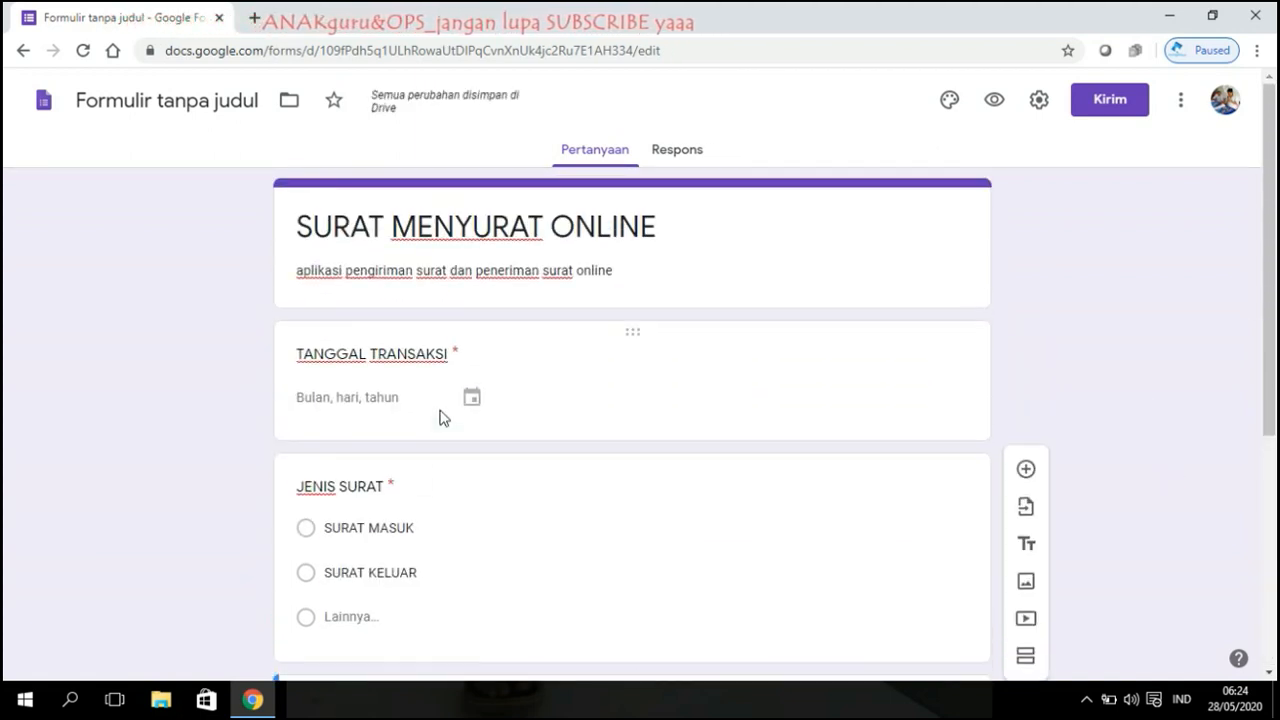
scroll(440, 412, "down", 4)
scroll(440, 412, "up", 4)
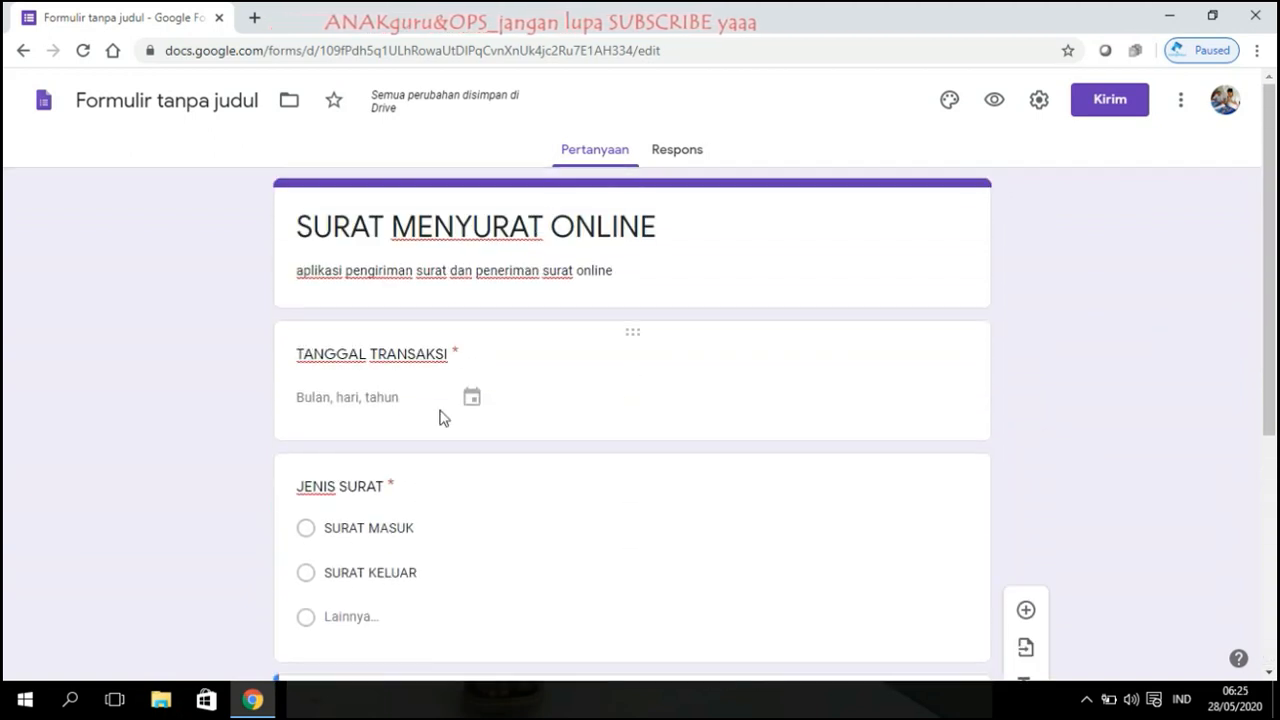
scroll(440, 415, "down", 4)
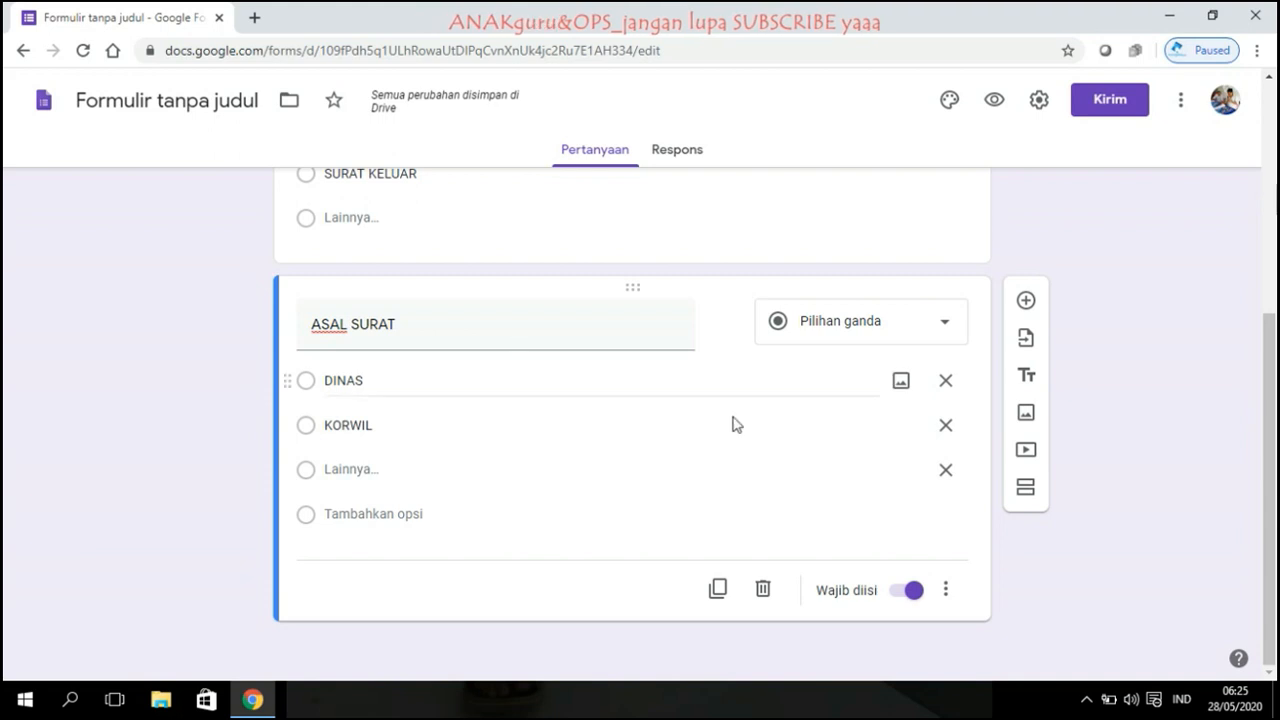
scroll(990, 450, "up", 4)
scroll(531, 449, "down", 4)
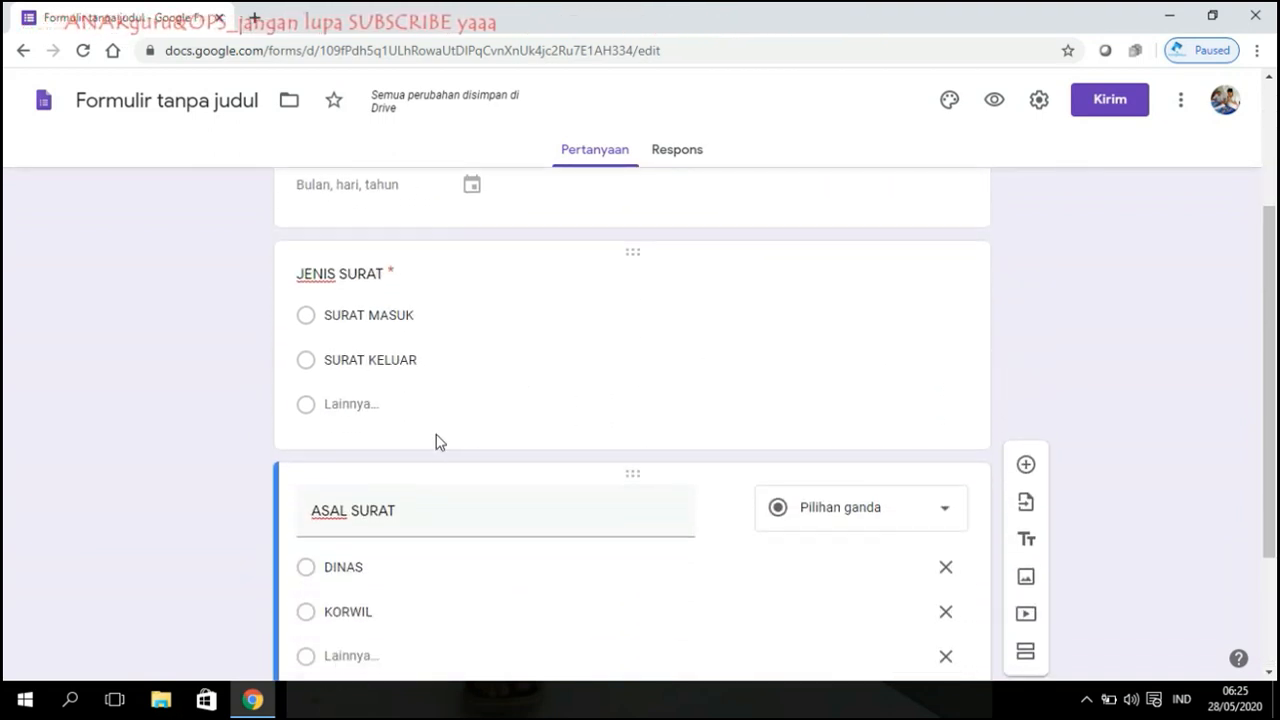
scroll(426, 431, "up", 3)
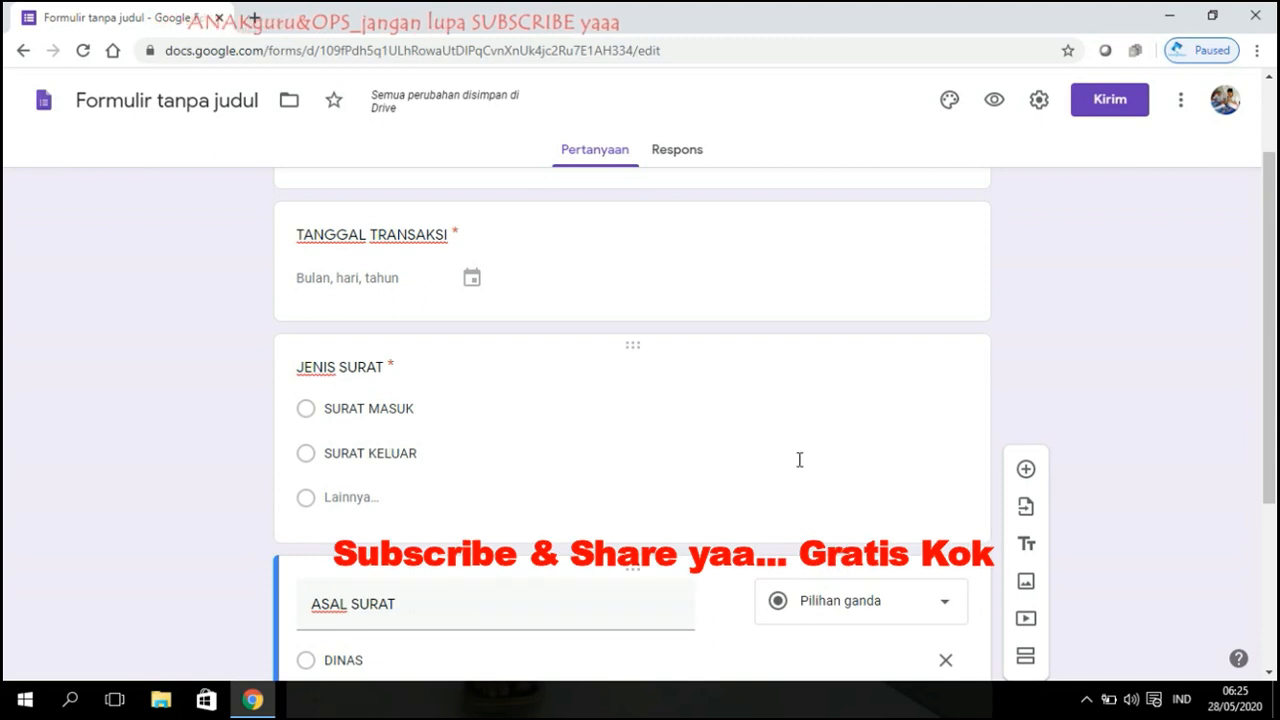
scroll(810, 455, "down", 3)
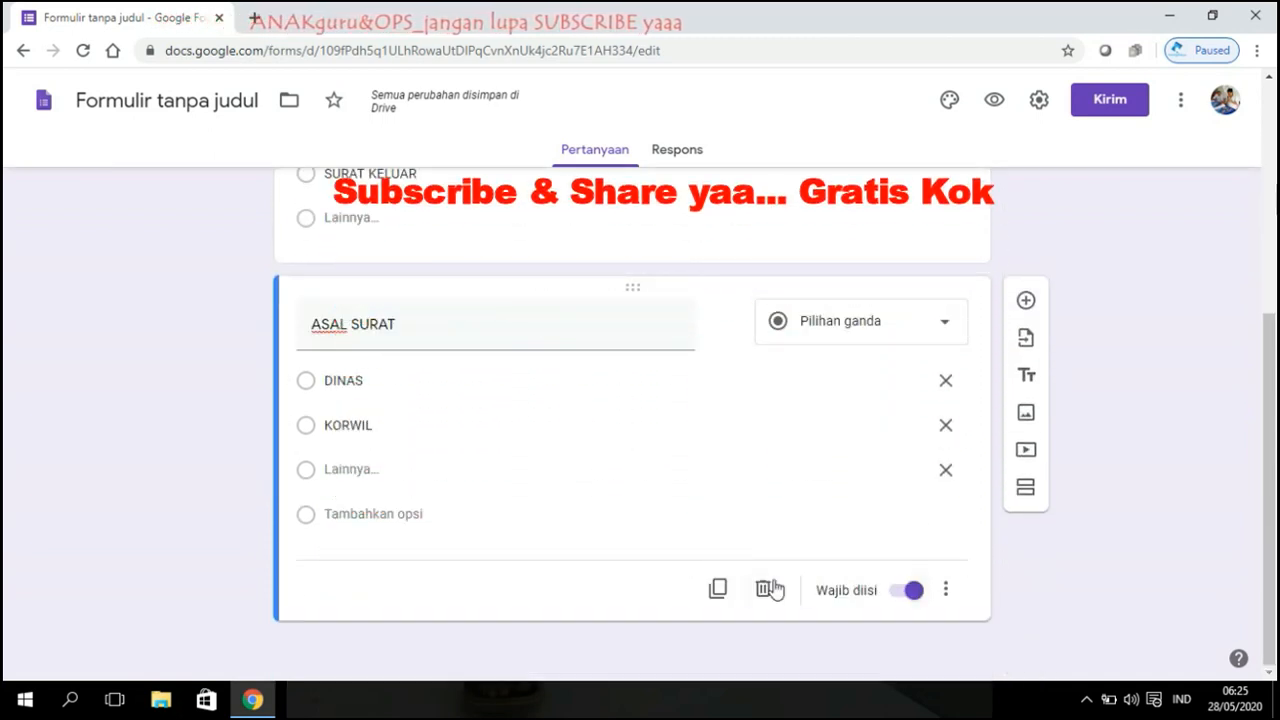
scroll(1174, 483, "up", 4)
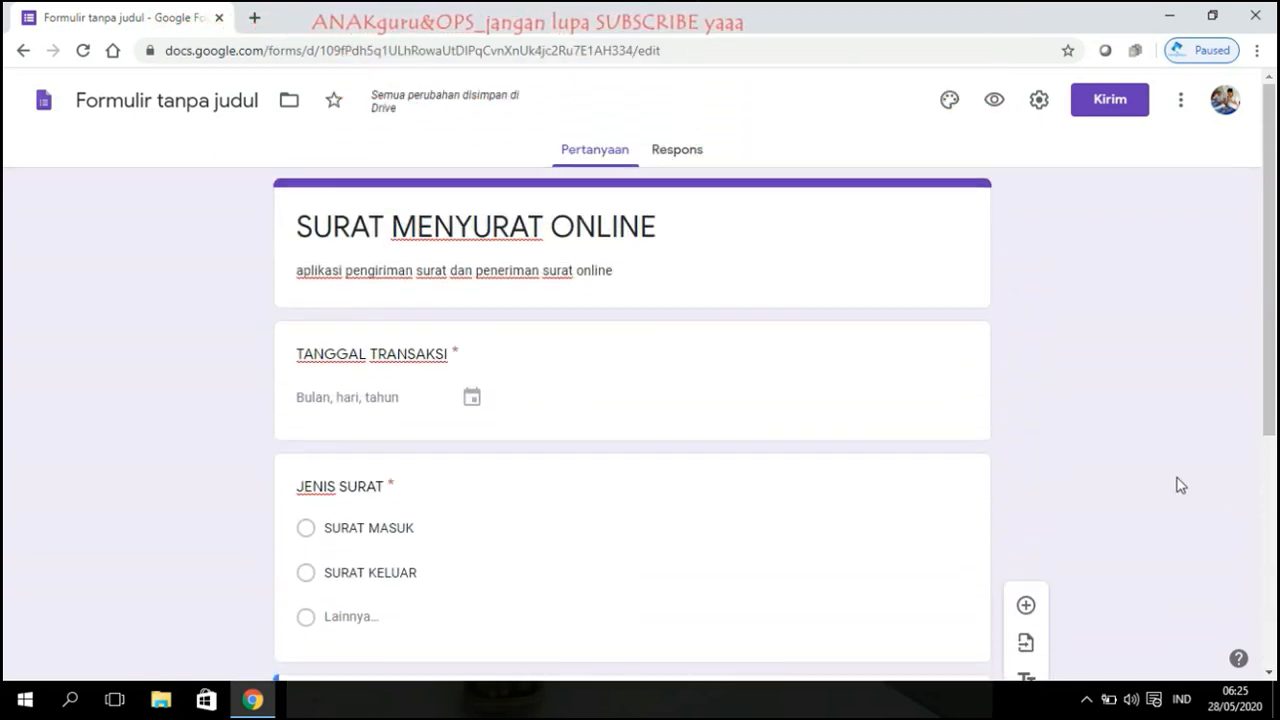
scroll(1160, 466, "down", 1)
scroll(1154, 458, "down", 3)
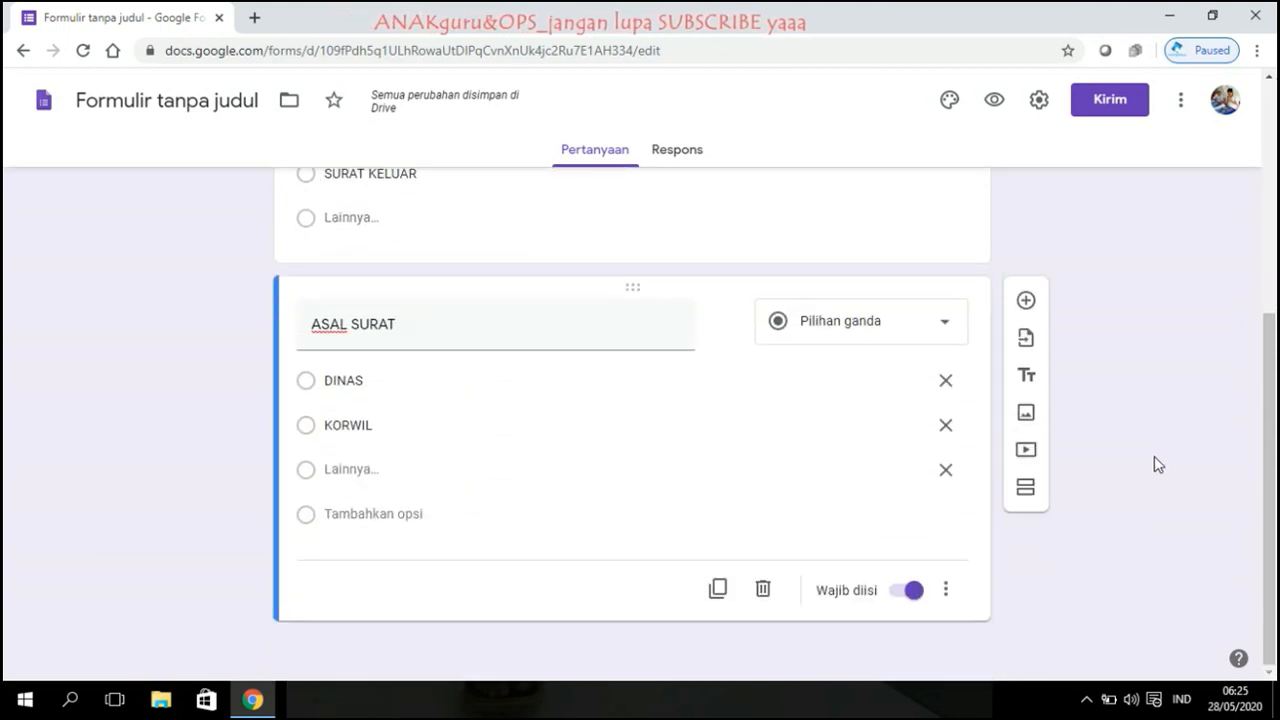
scroll(1154, 458, "up", 4)
scroll(1154, 456, "down", 4)
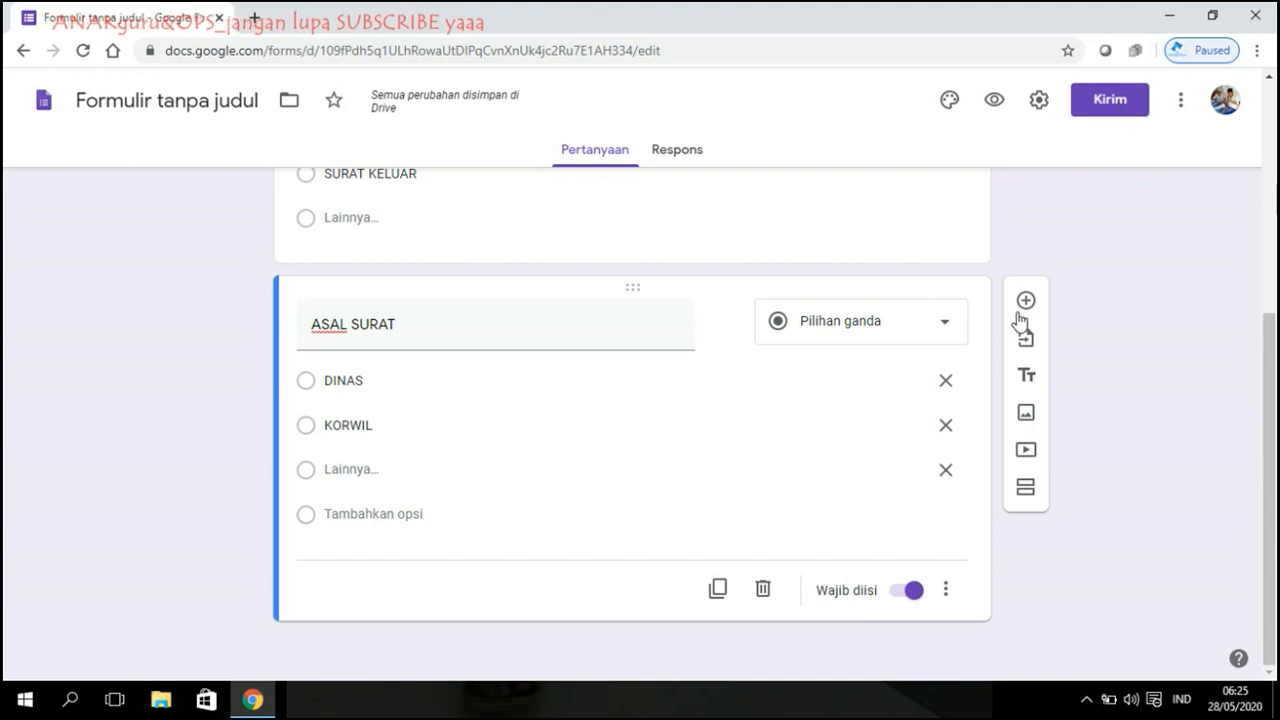
scroll(1010, 318, "up", 3)
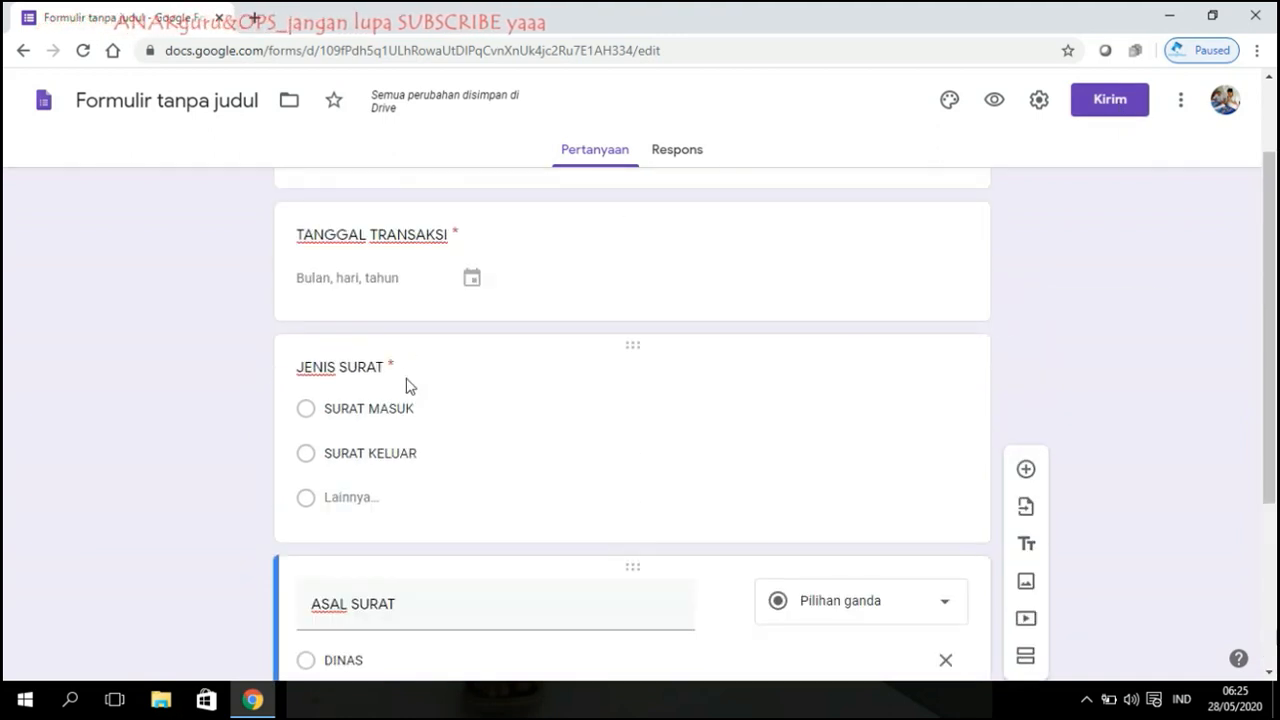
Step: Copy the form's shortened forms.gle link from the send dialog
left_click(1123, 112)
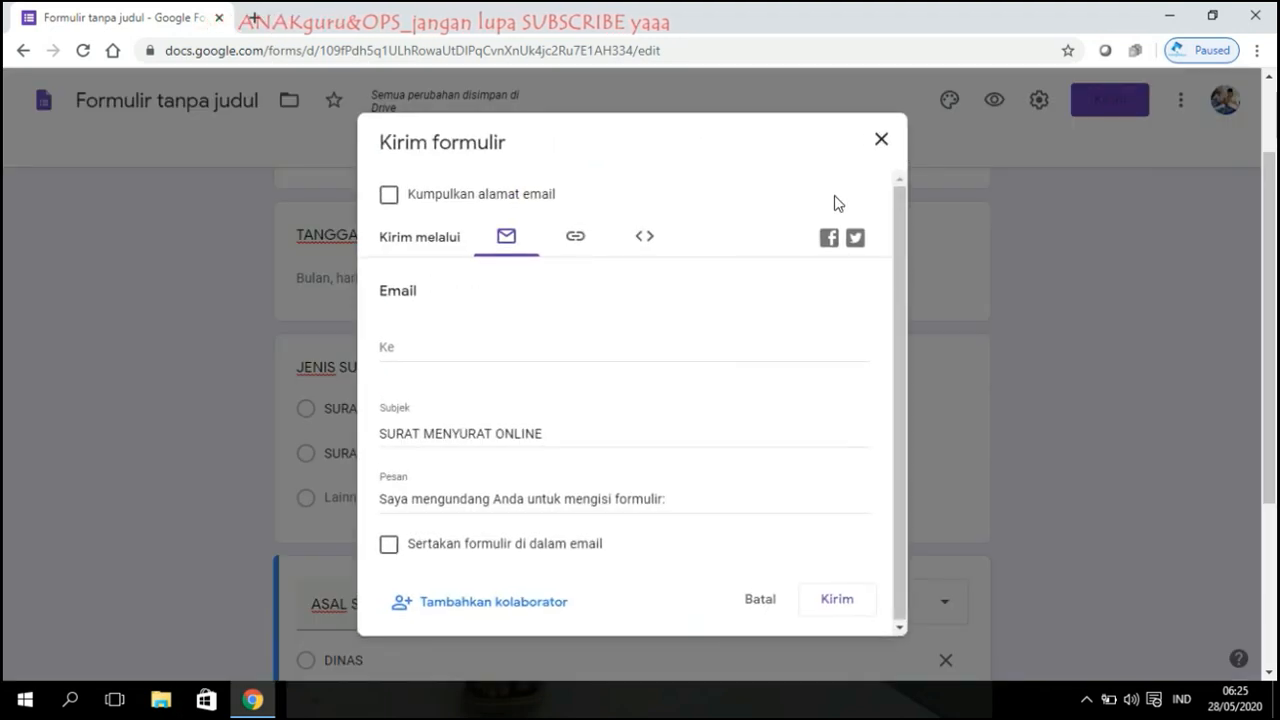
left_click(578, 240)
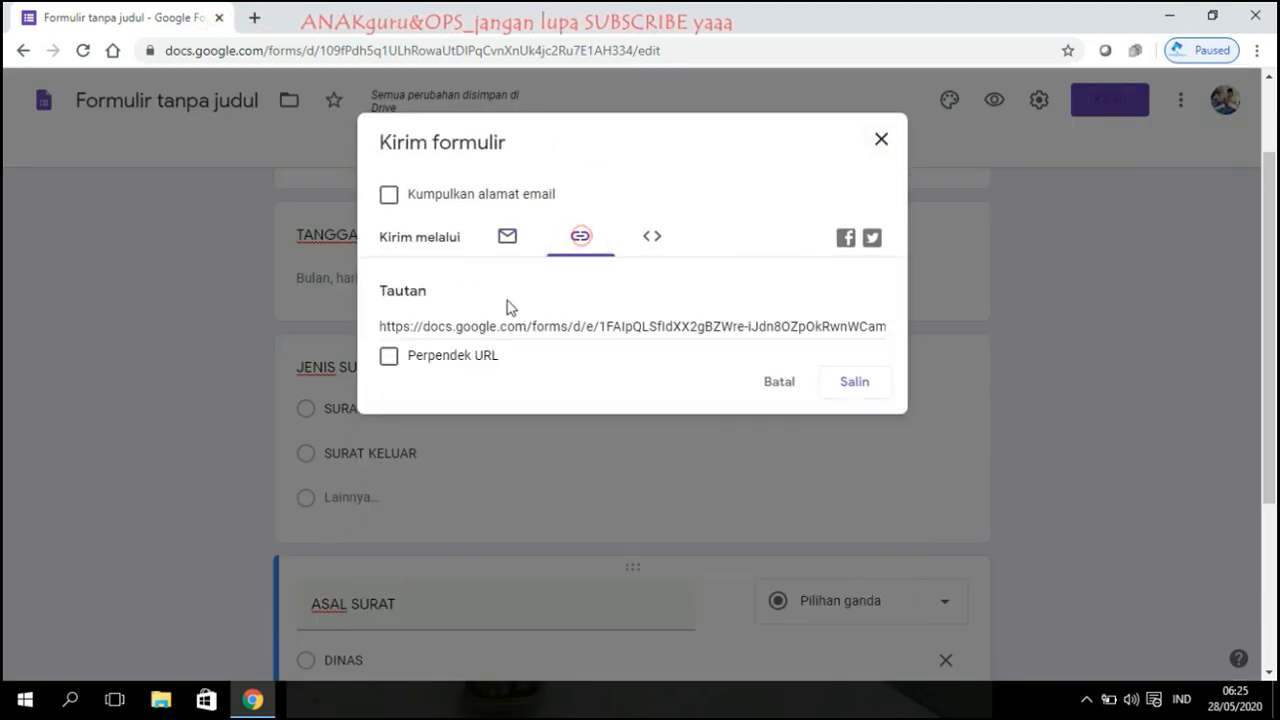
left_click(866, 388)
Step: Launch Microsoft Word from Windows search
left_click(76, 704)
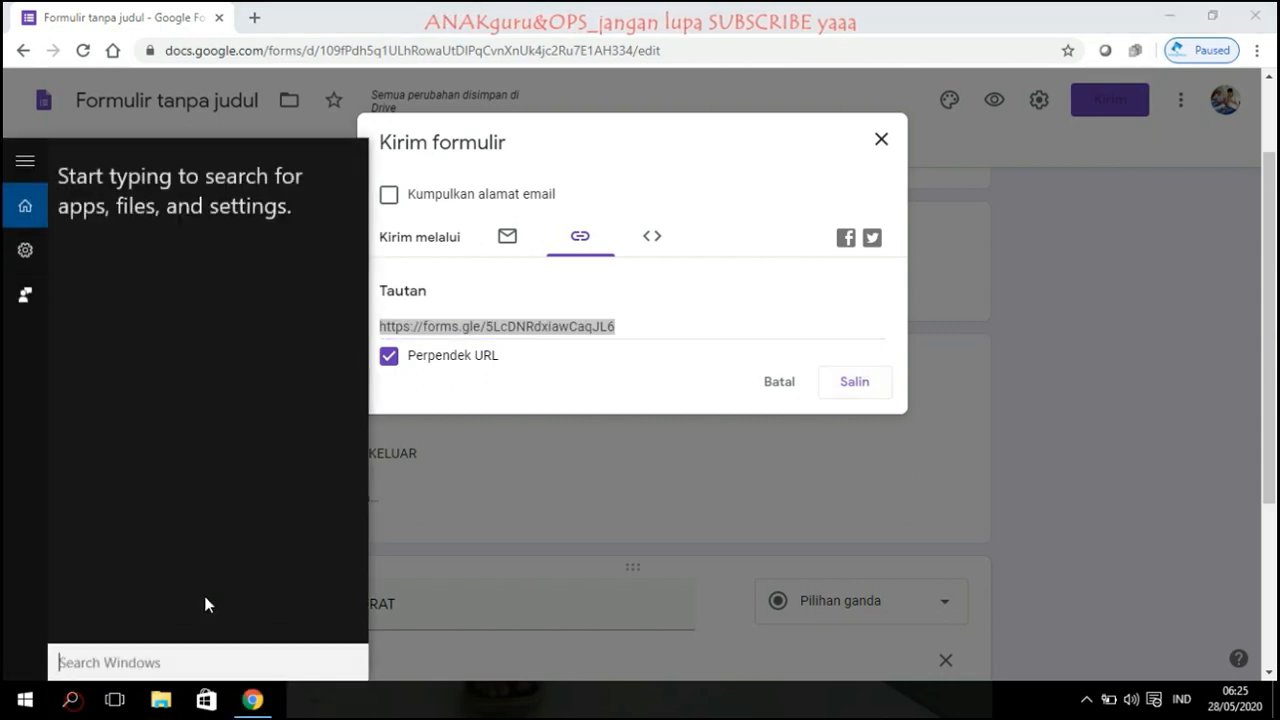
type("word")
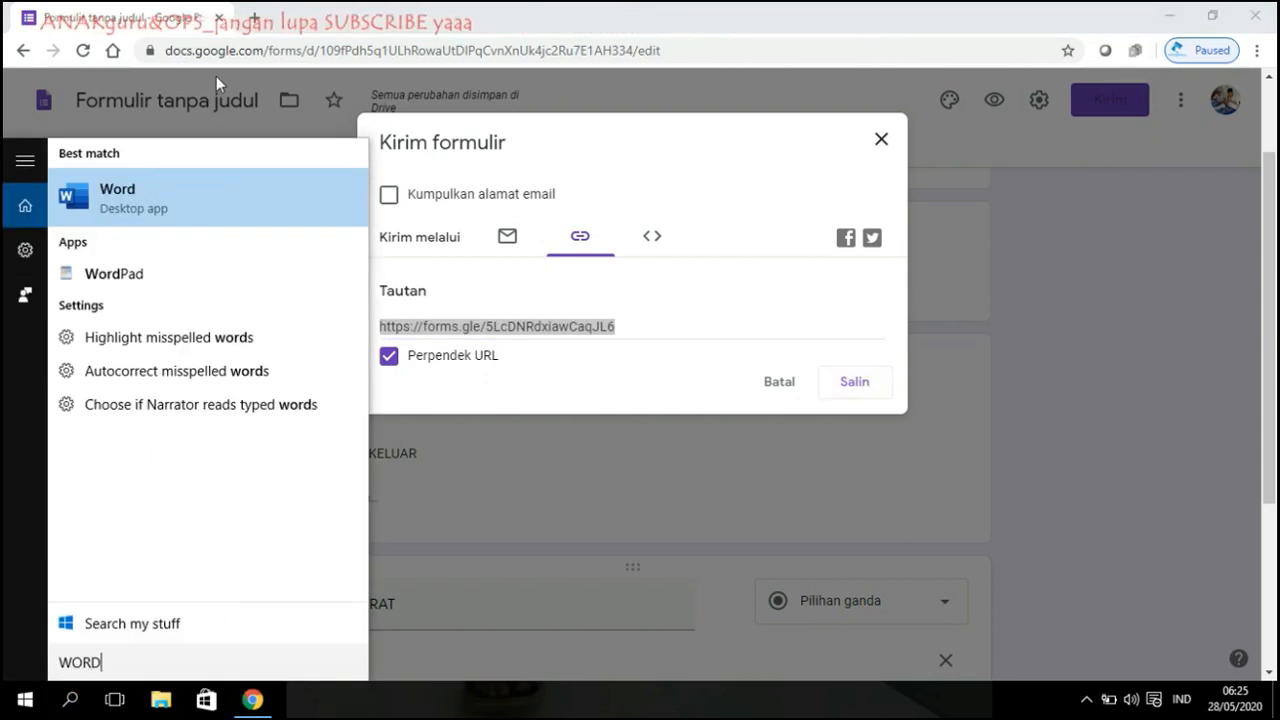
left_click(220, 205)
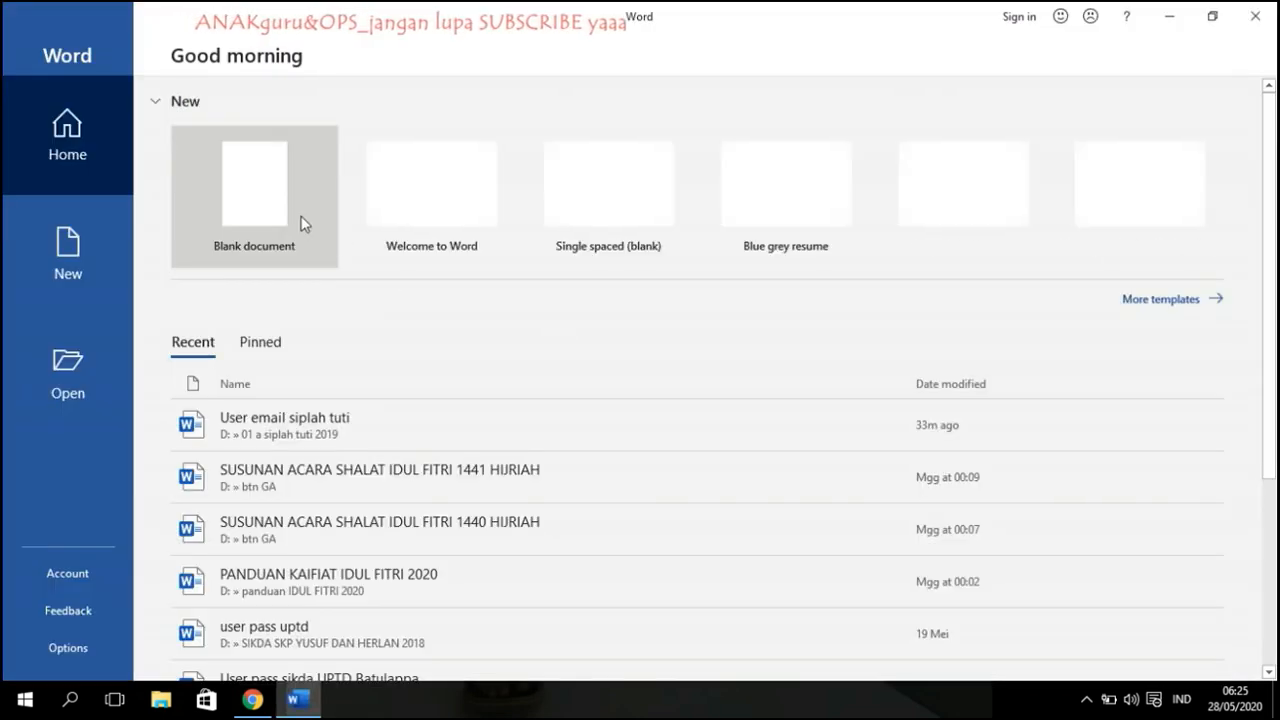
Step: In a new blank document, paste the form link as a hyperlink under 'Link form surat kirim :'
left_click(303, 224)
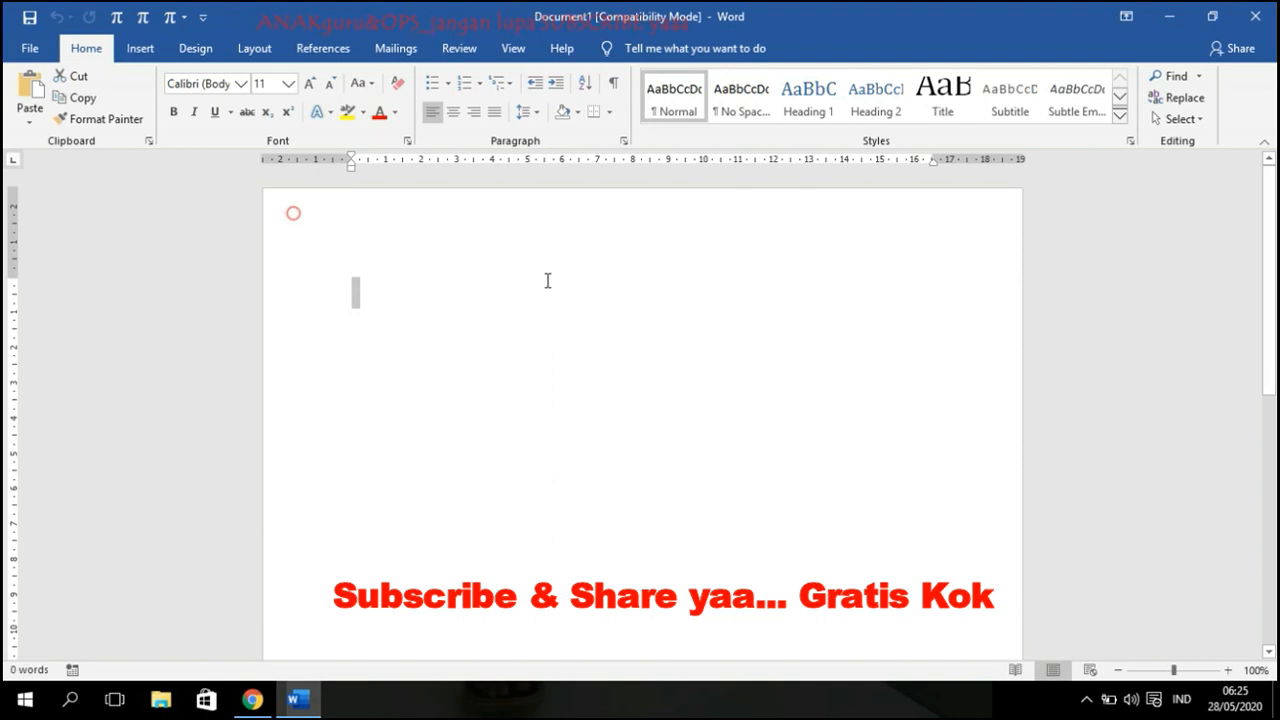
left_click(527, 274)
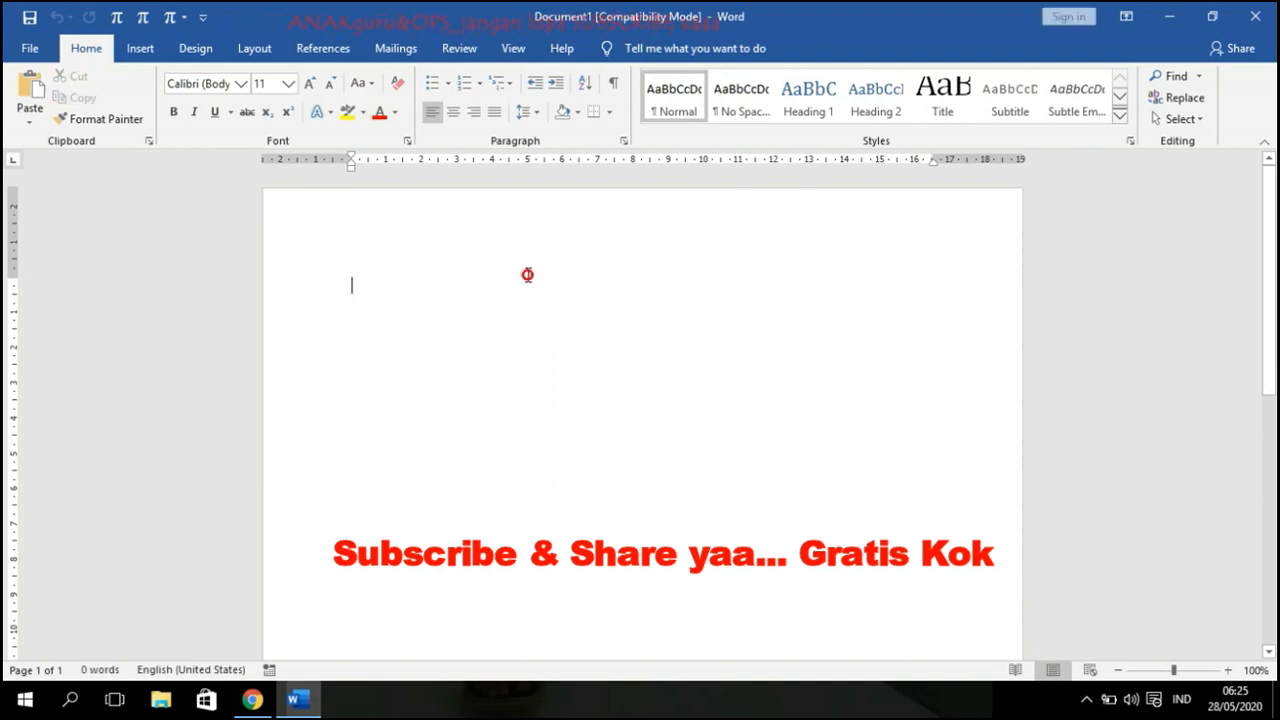
type("https://forms.gle/5LcDNRdxiawCaqJL6")
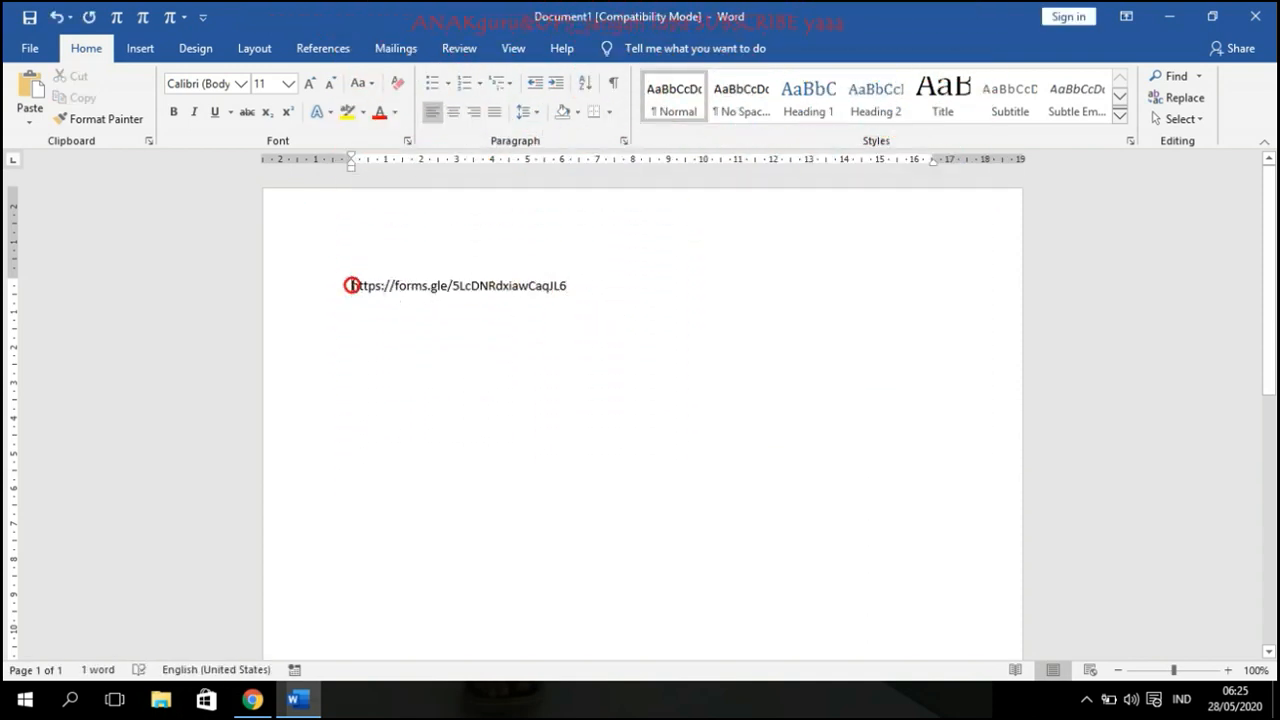
type("Link ")
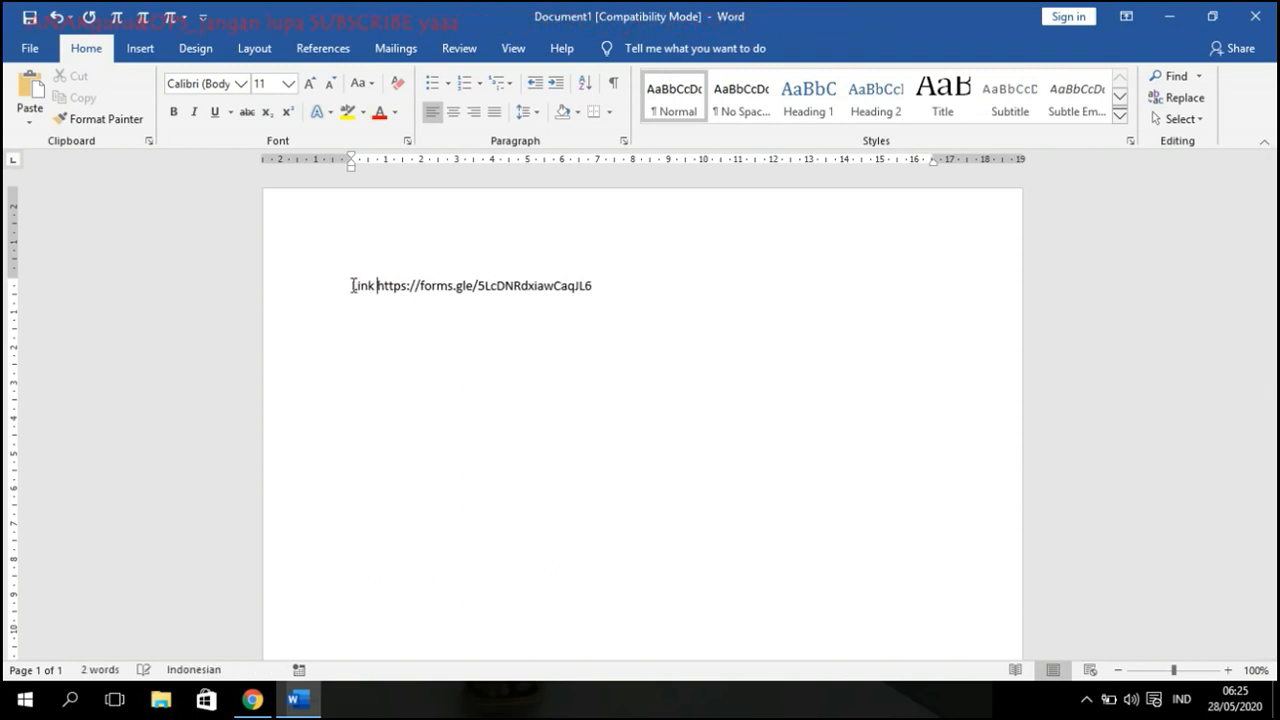
type("form surat")
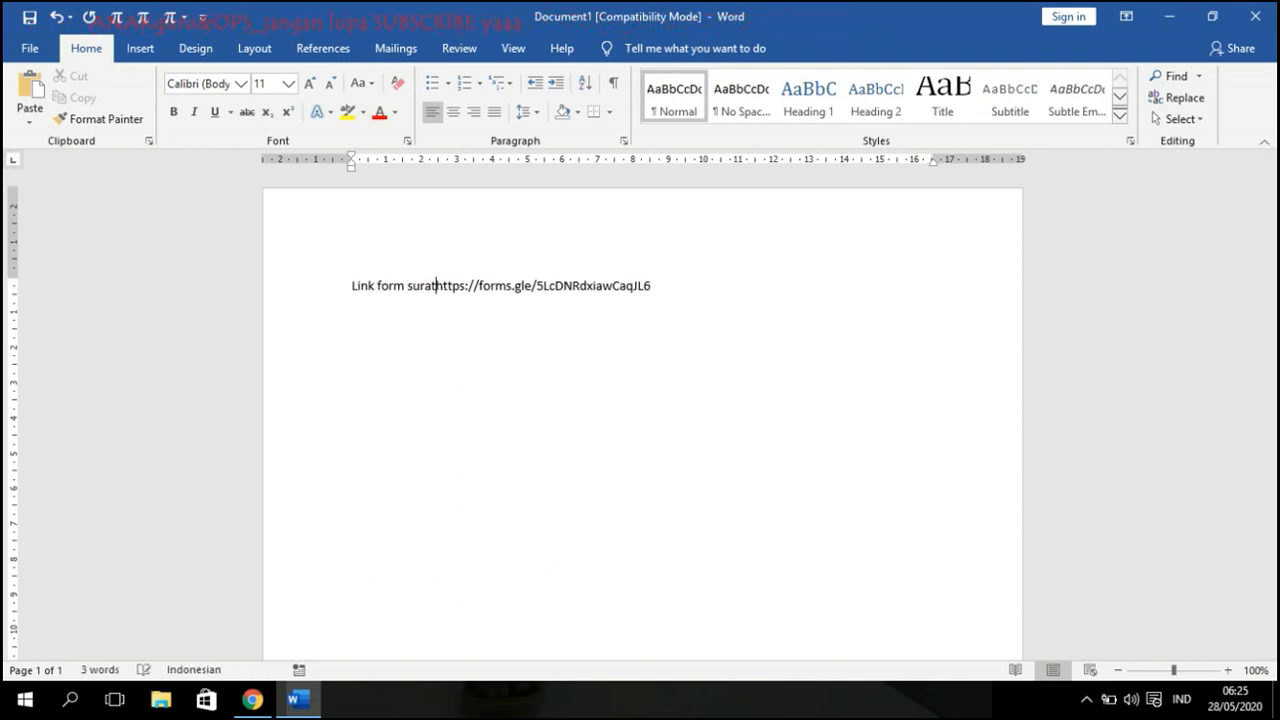
type(" :")
key("Return")
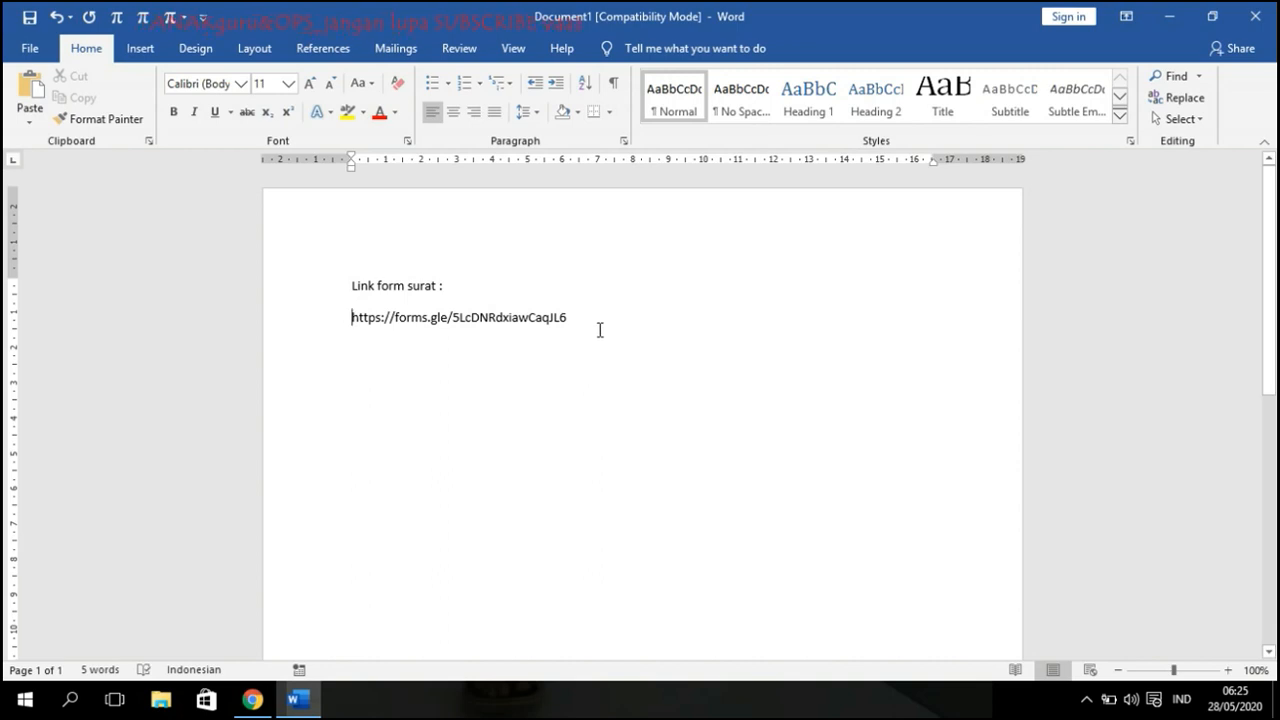
key("Return")
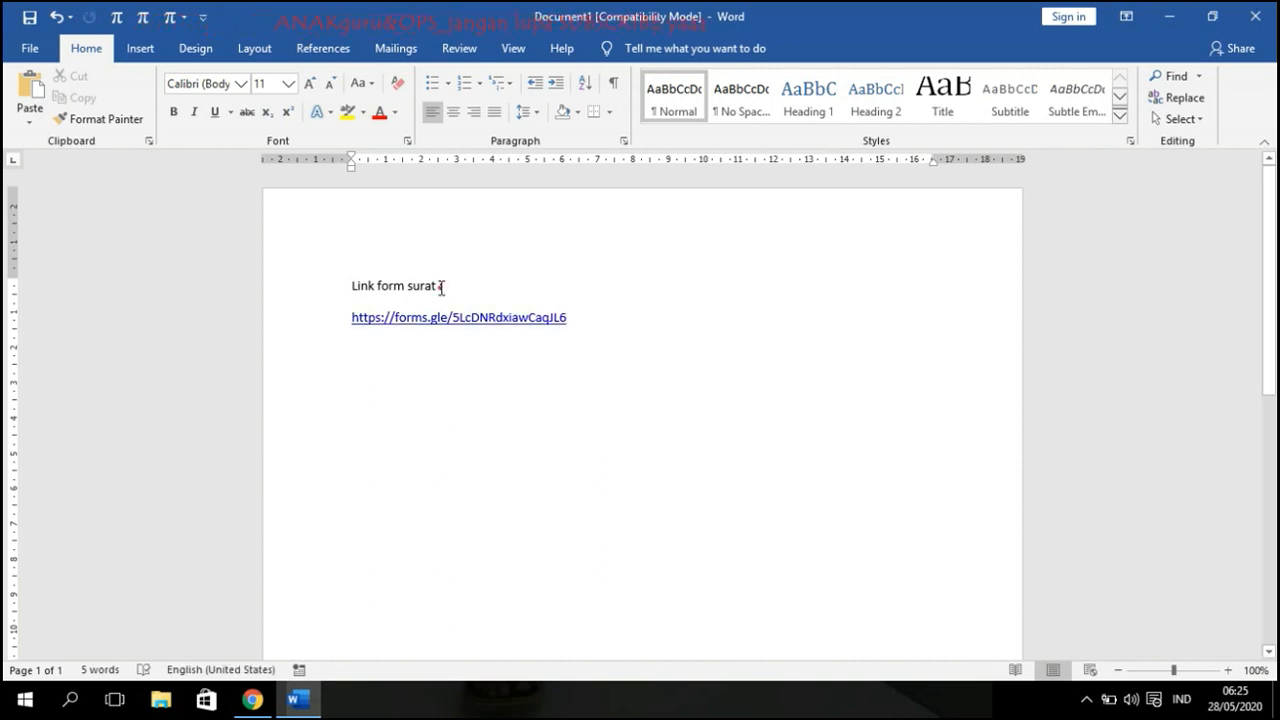
type("kirim")
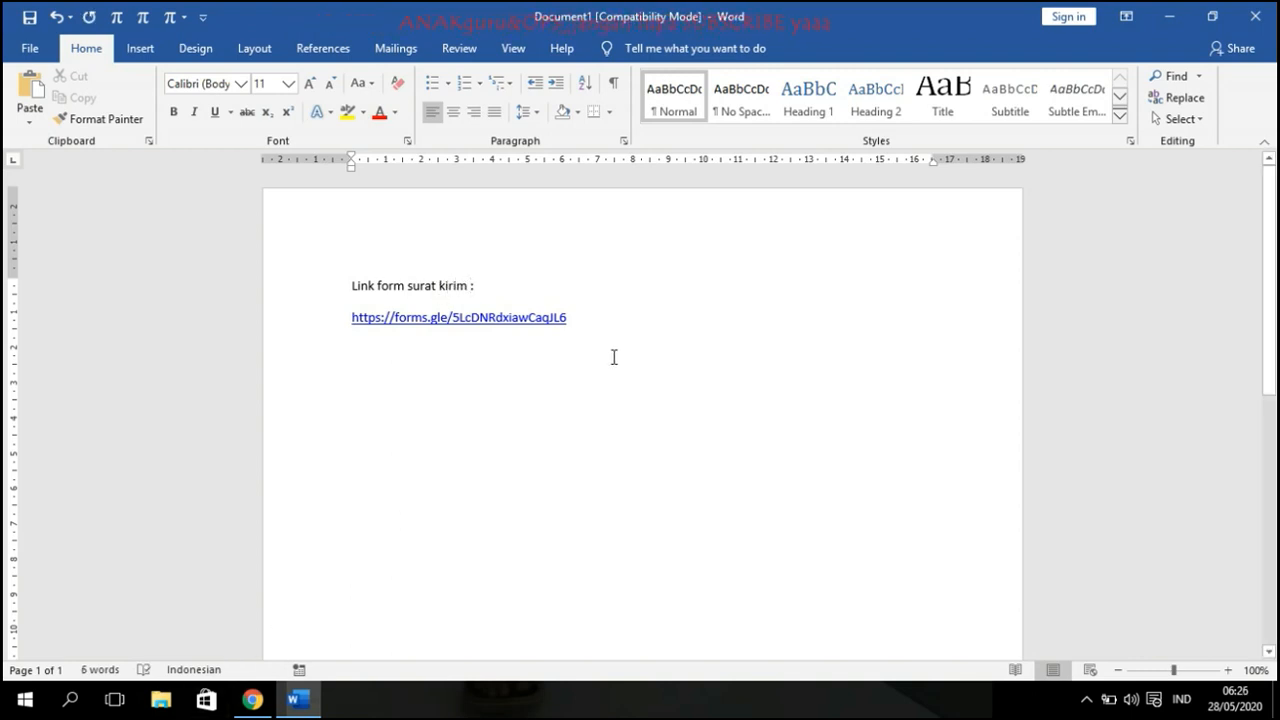
Step: Back in Chrome, close the Kirim formulir dialog
left_click(252, 699)
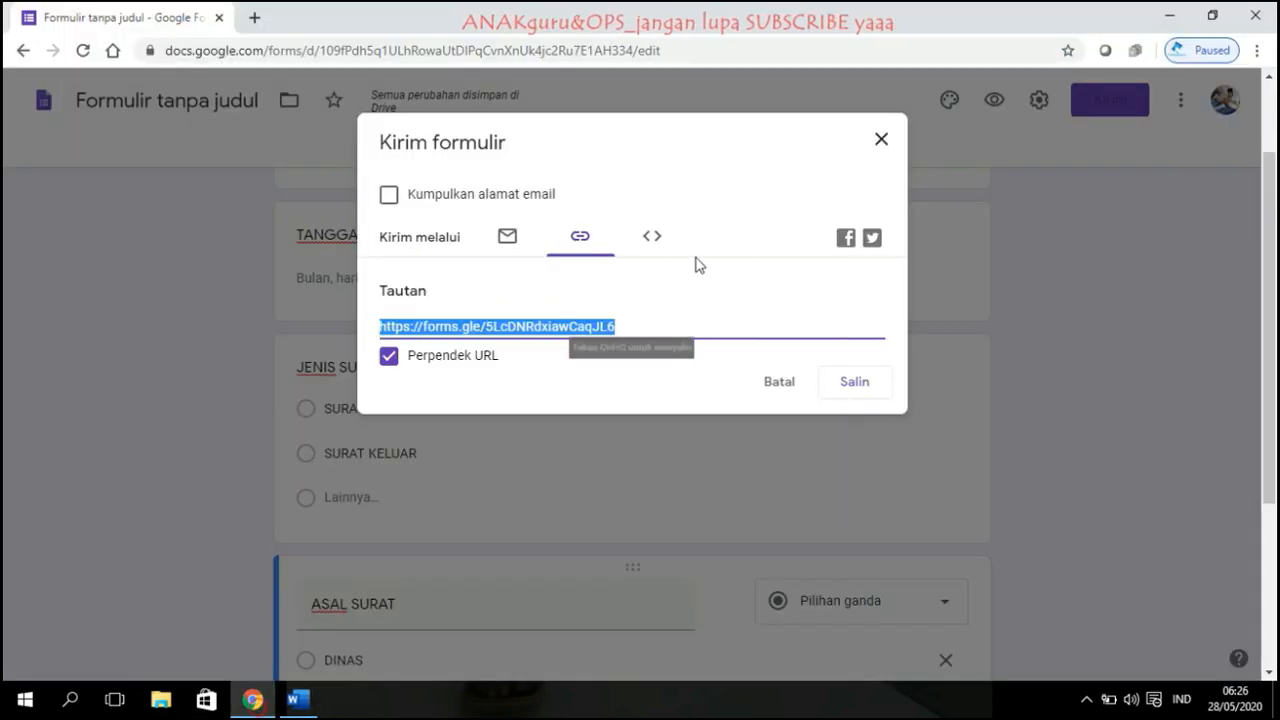
left_click(882, 139)
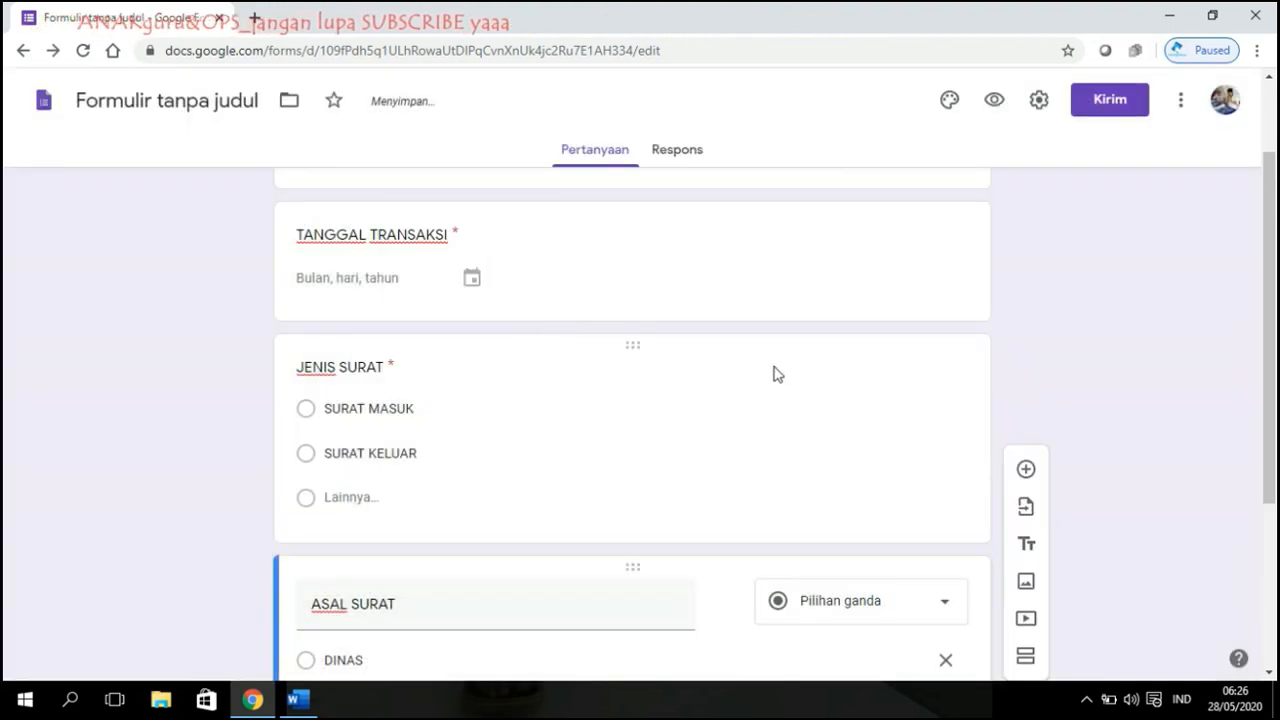
scroll(760, 370, "down", 2)
scroll(760, 370, "up", 3)
Step: Preview the SURAT MENYURAT ONLINE form as respondents see it, then close the preview
left_click(994, 100)
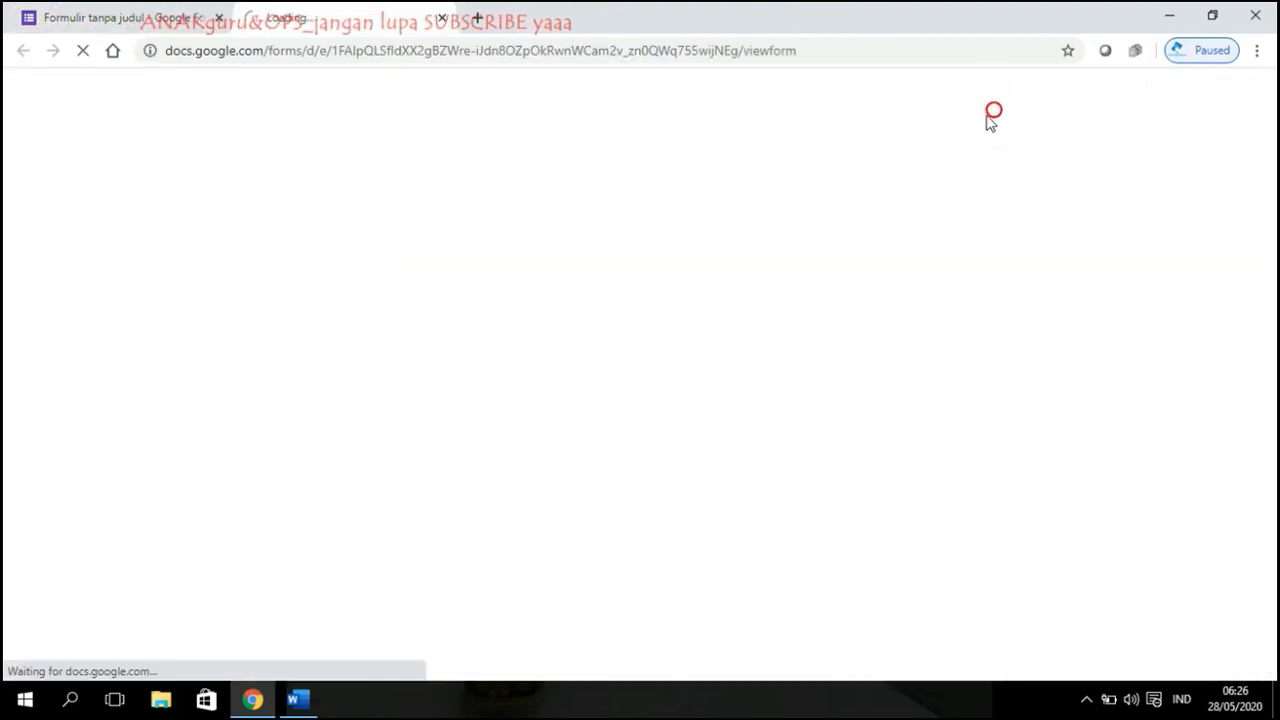
scroll(683, 371, "down", 3)
scroll(686, 371, "up", 3)
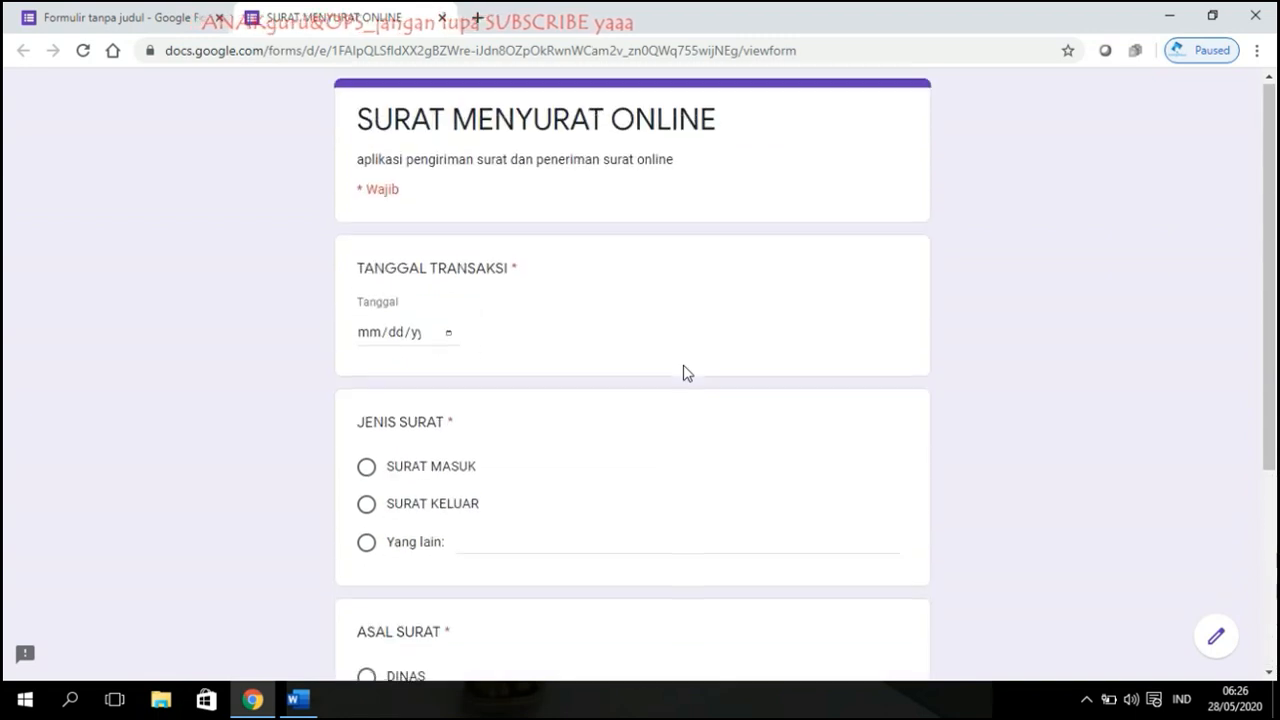
scroll(473, 330, "down", 2)
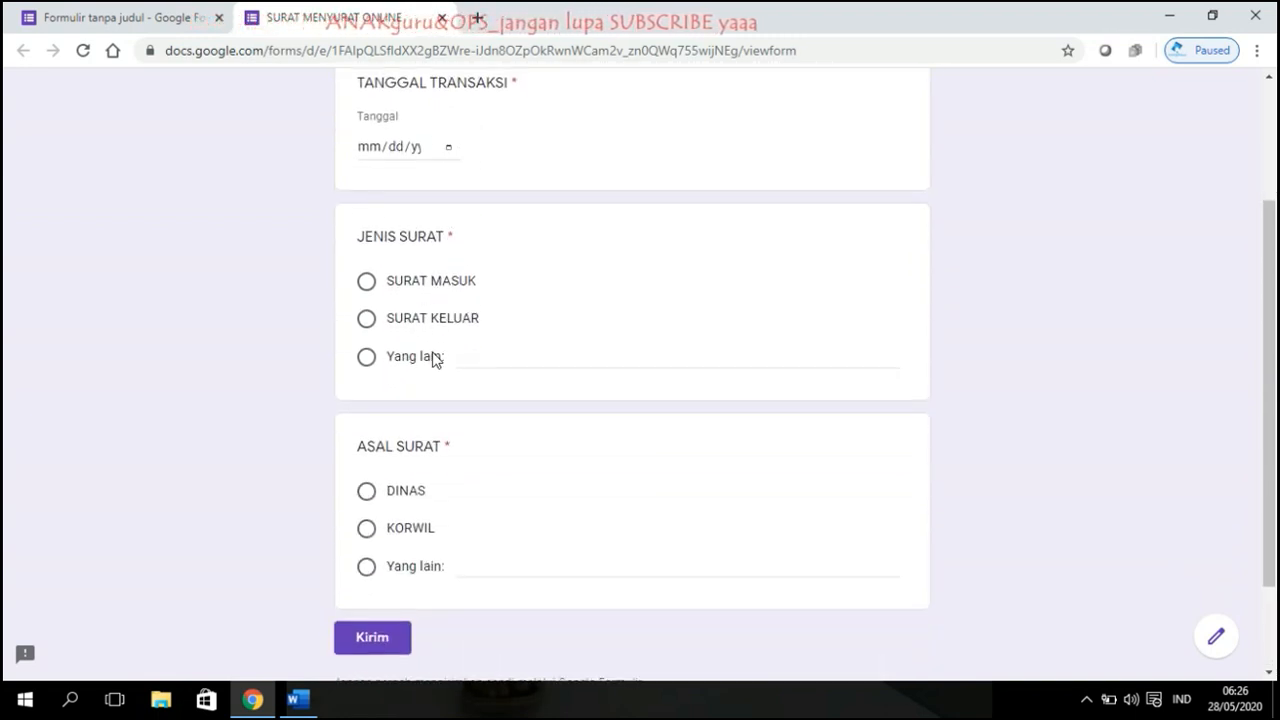
scroll(502, 449, "down", 2)
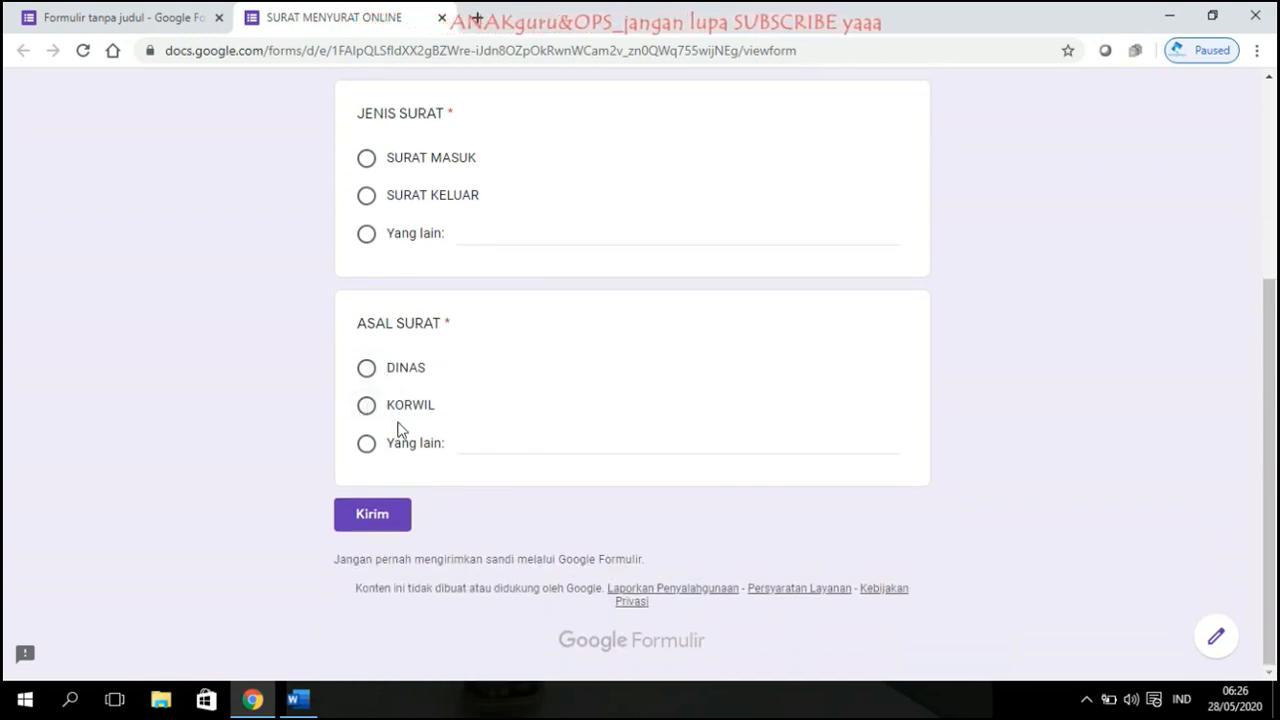
scroll(590, 408, "up", 3)
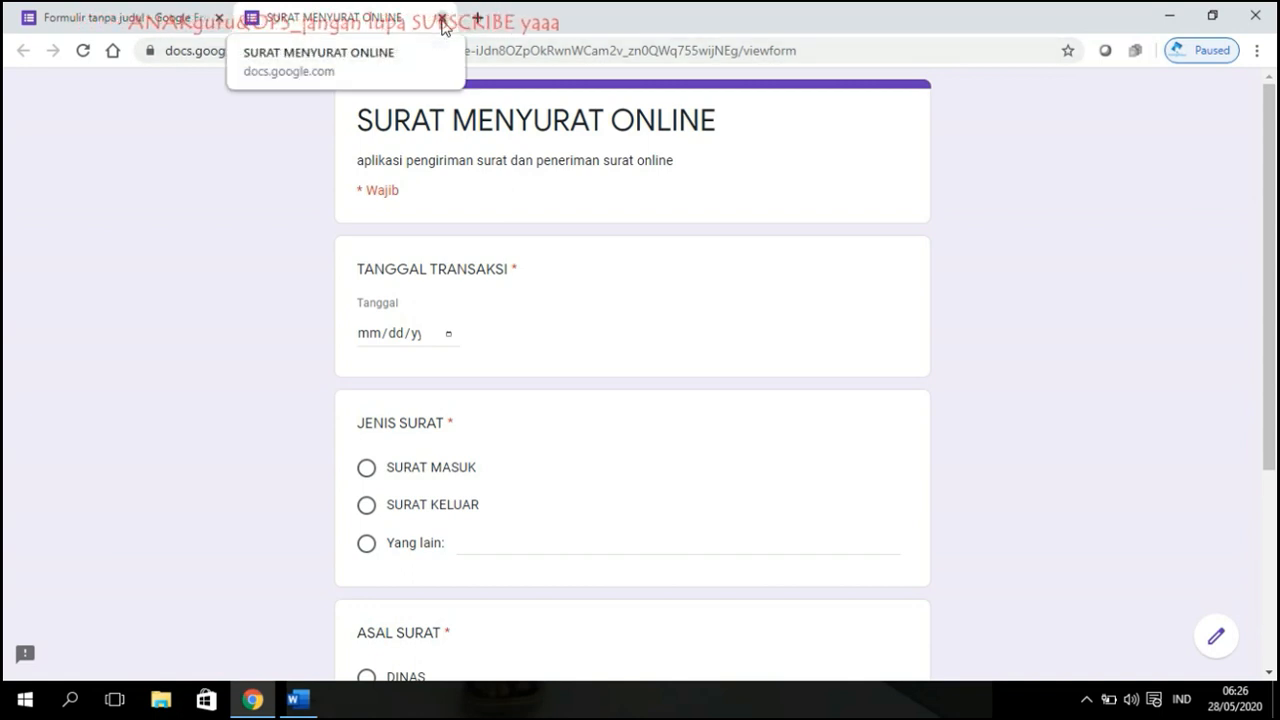
scroll(529, 217, "down", 3)
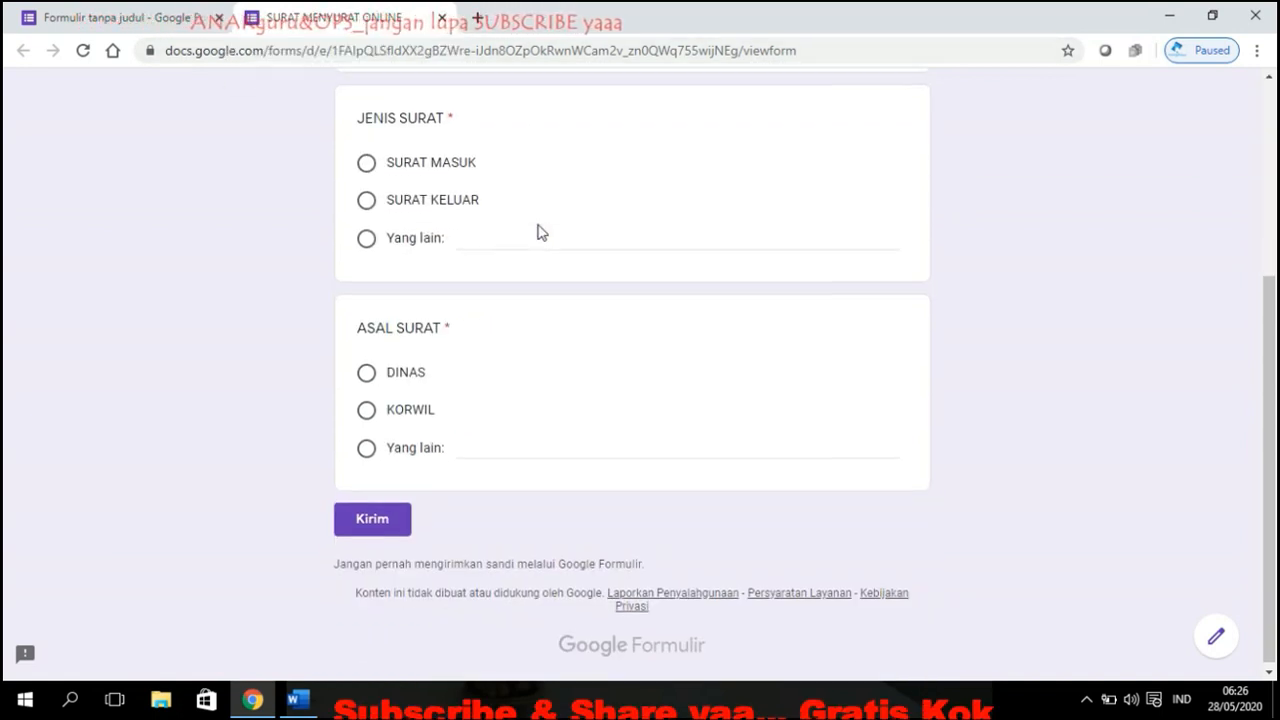
scroll(540, 231, "up", 1)
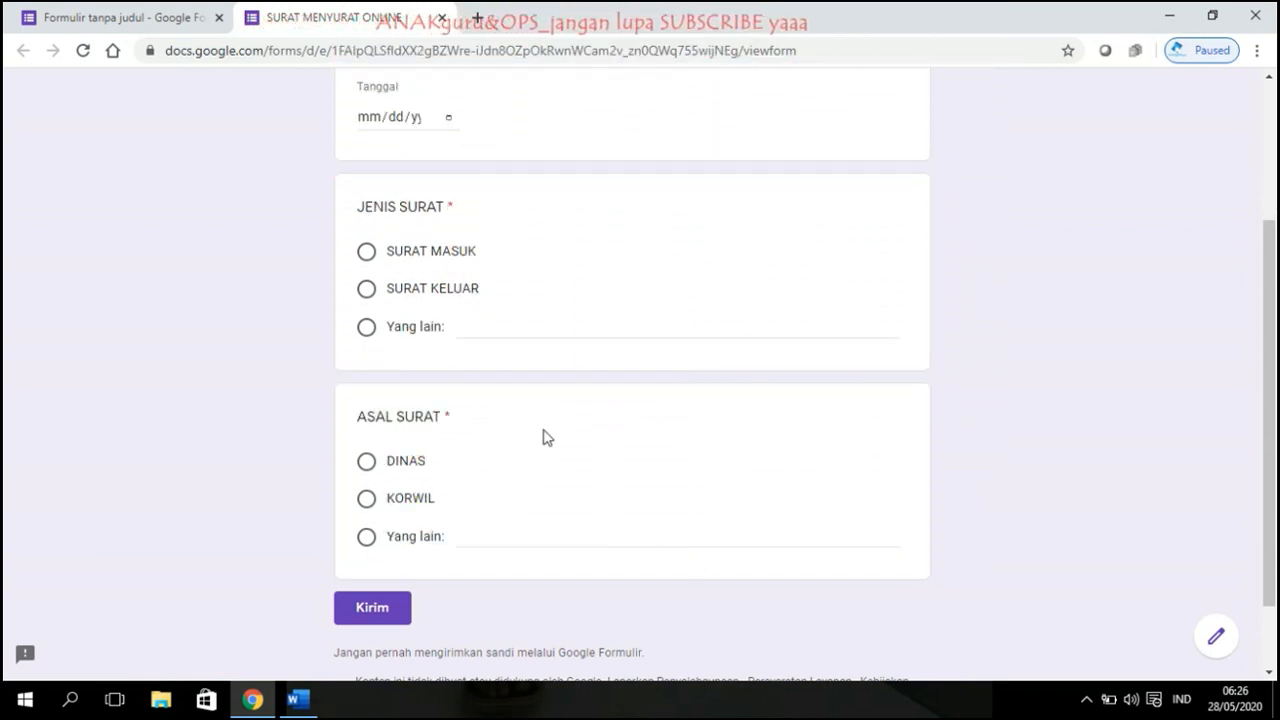
scroll(545, 440, "up", 2)
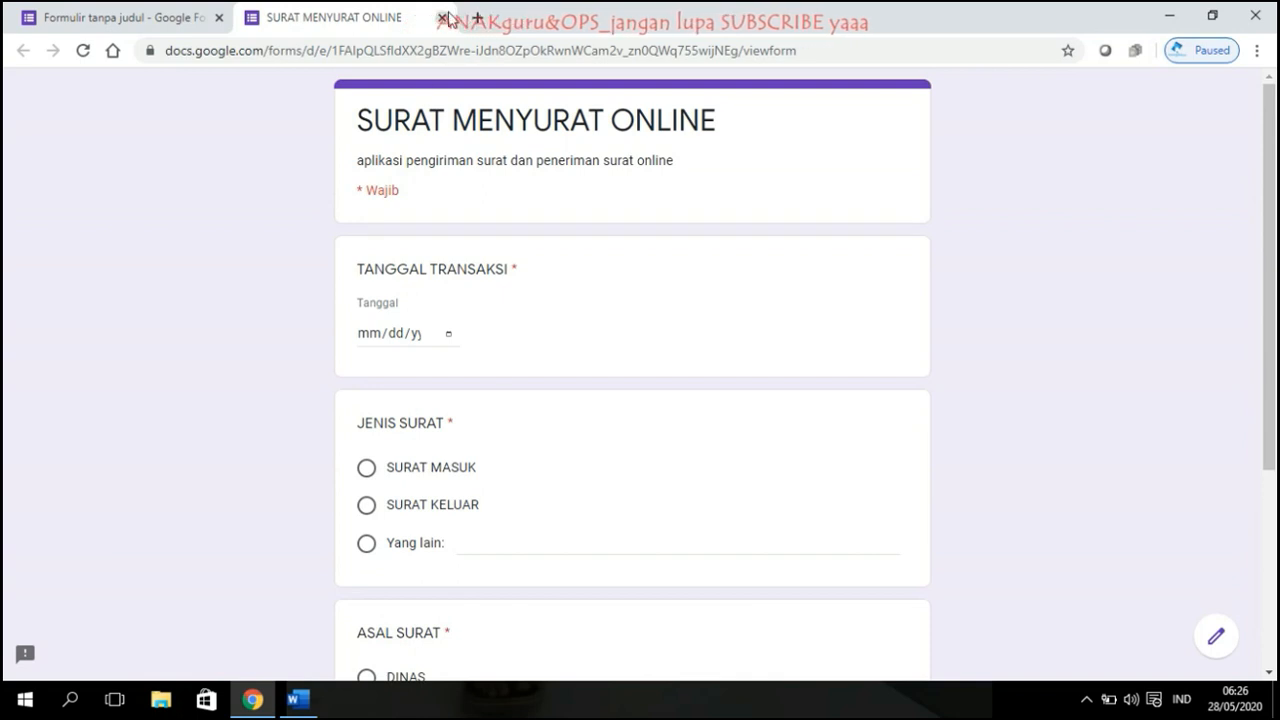
left_click(442, 17)
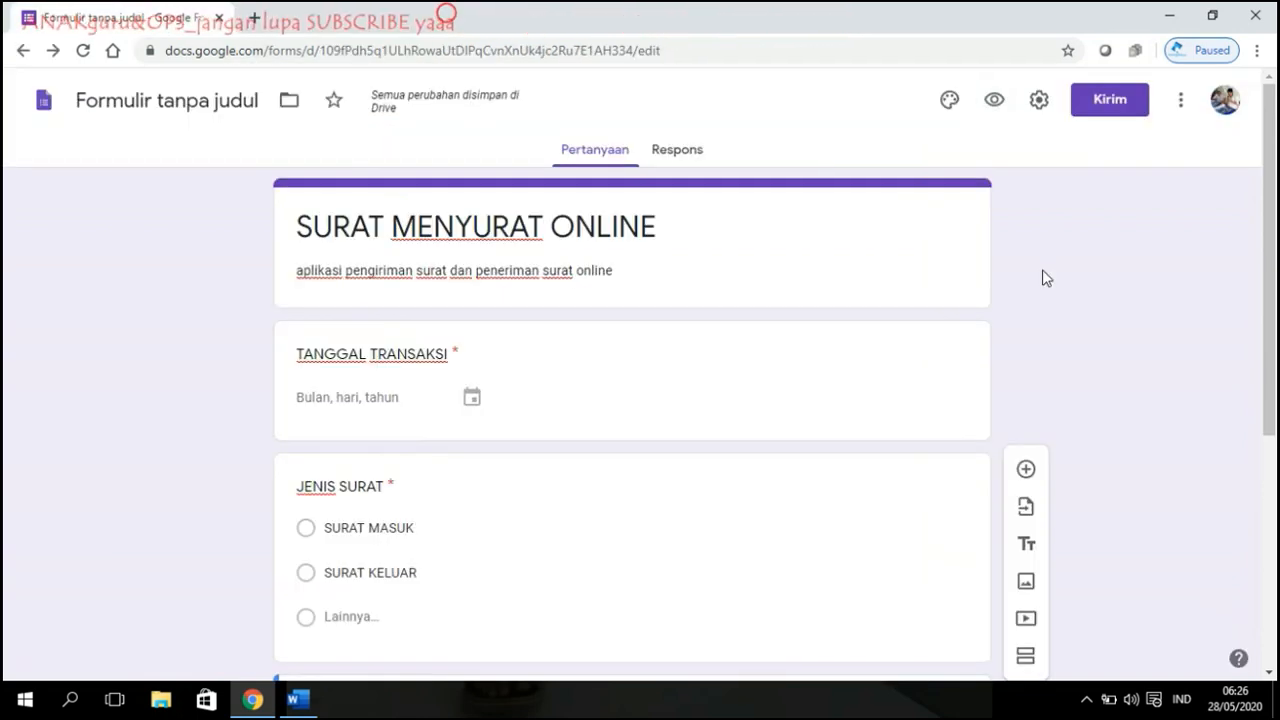
Step: Link responses to a new spreadsheet named 'surat menyurat dinas xxx' and return to the form
left_click(676, 152)
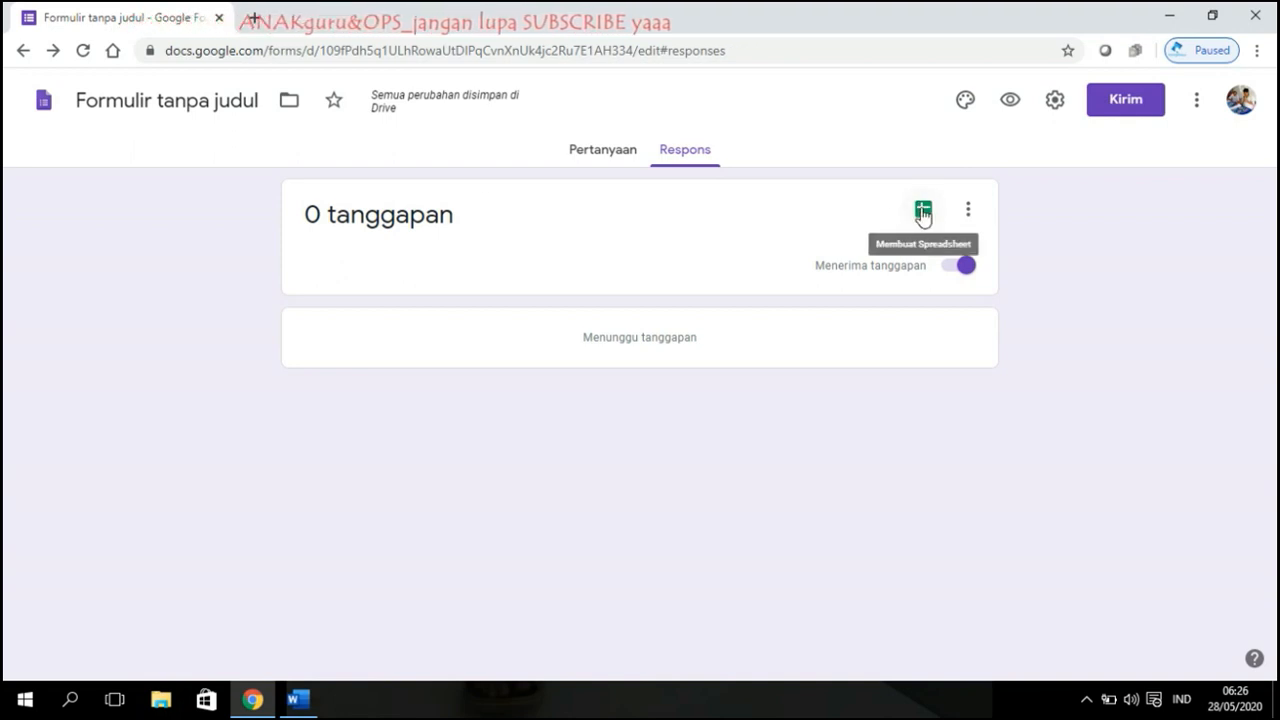
left_click(923, 212)
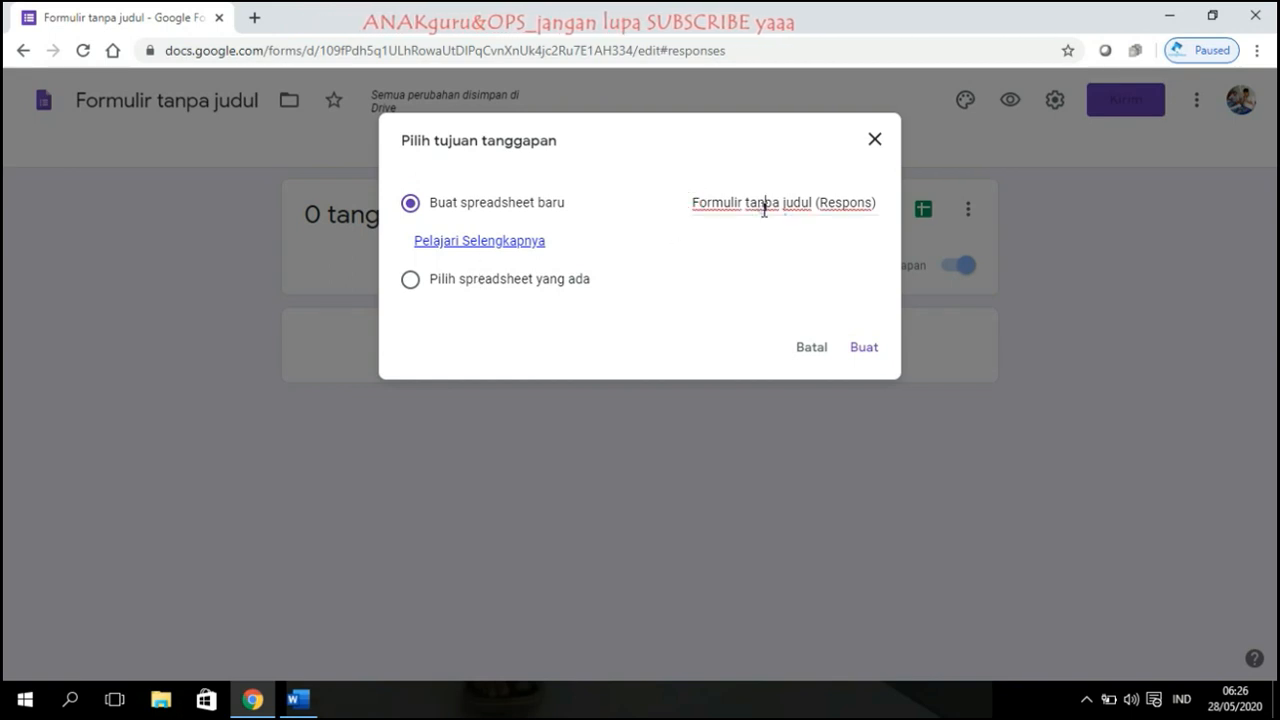
left_click_drag(762, 207, 991, 223)
type("surat")
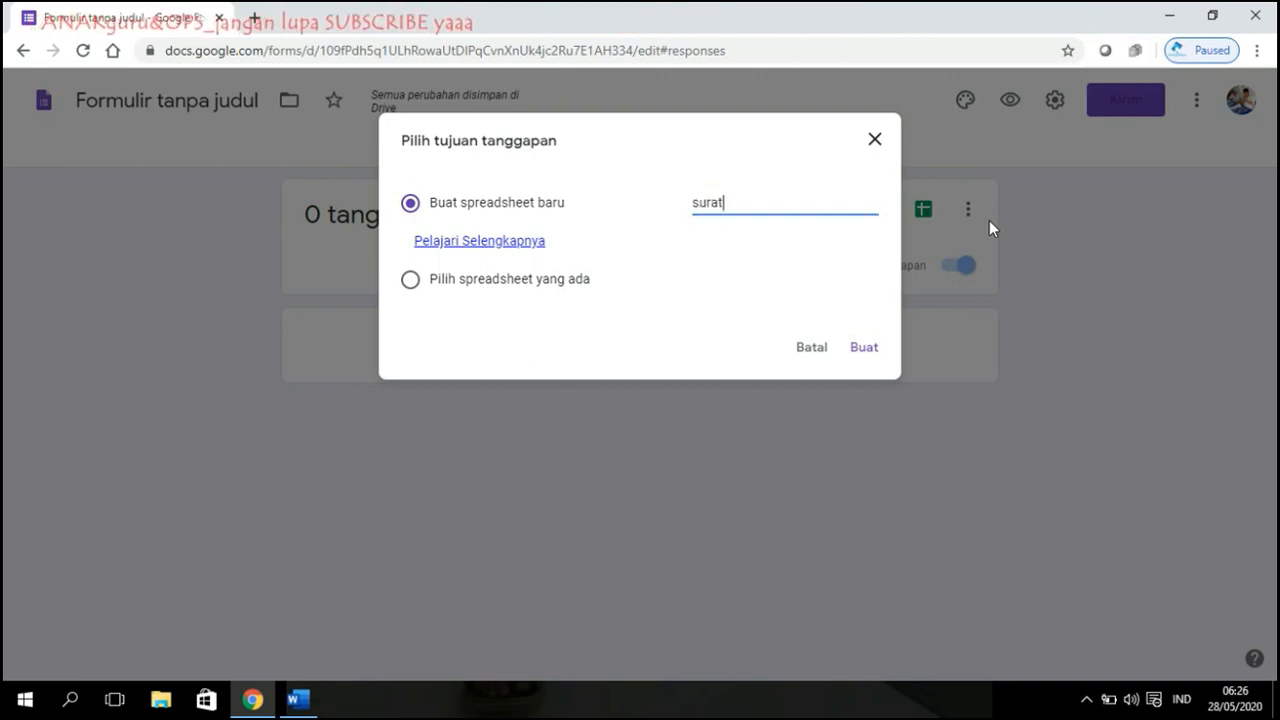
type(" menyurat ")
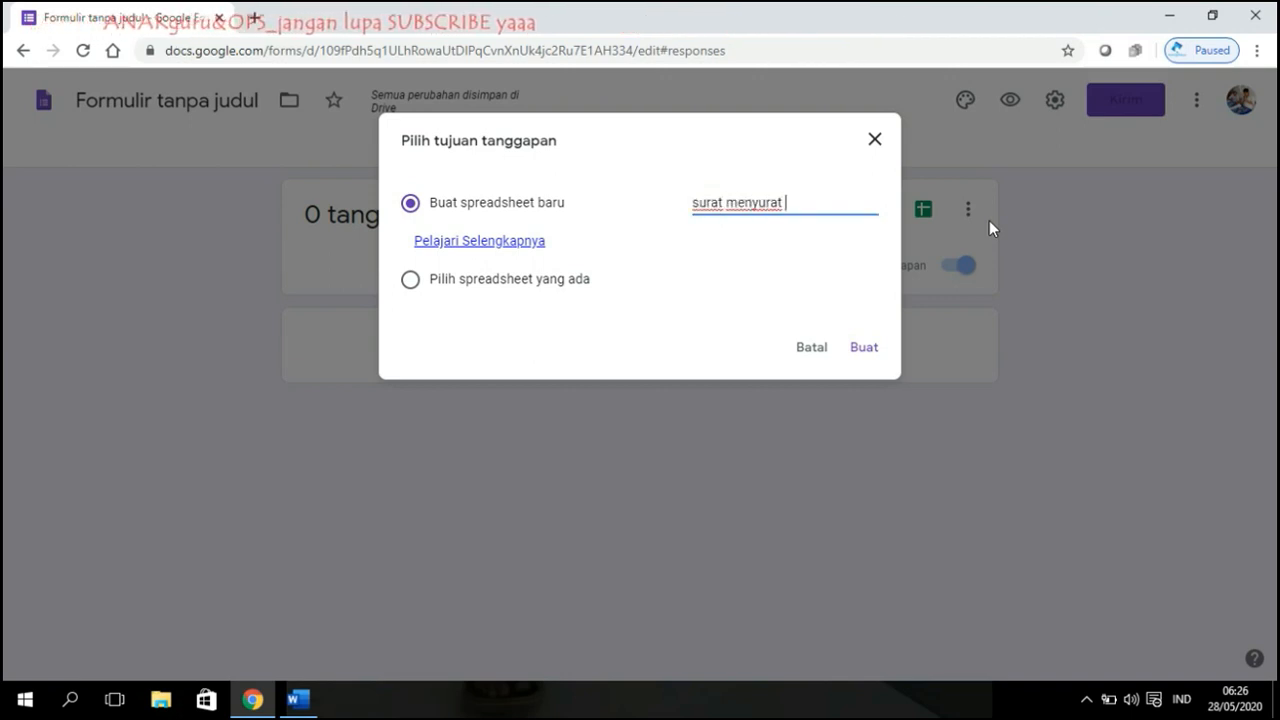
type("dians")
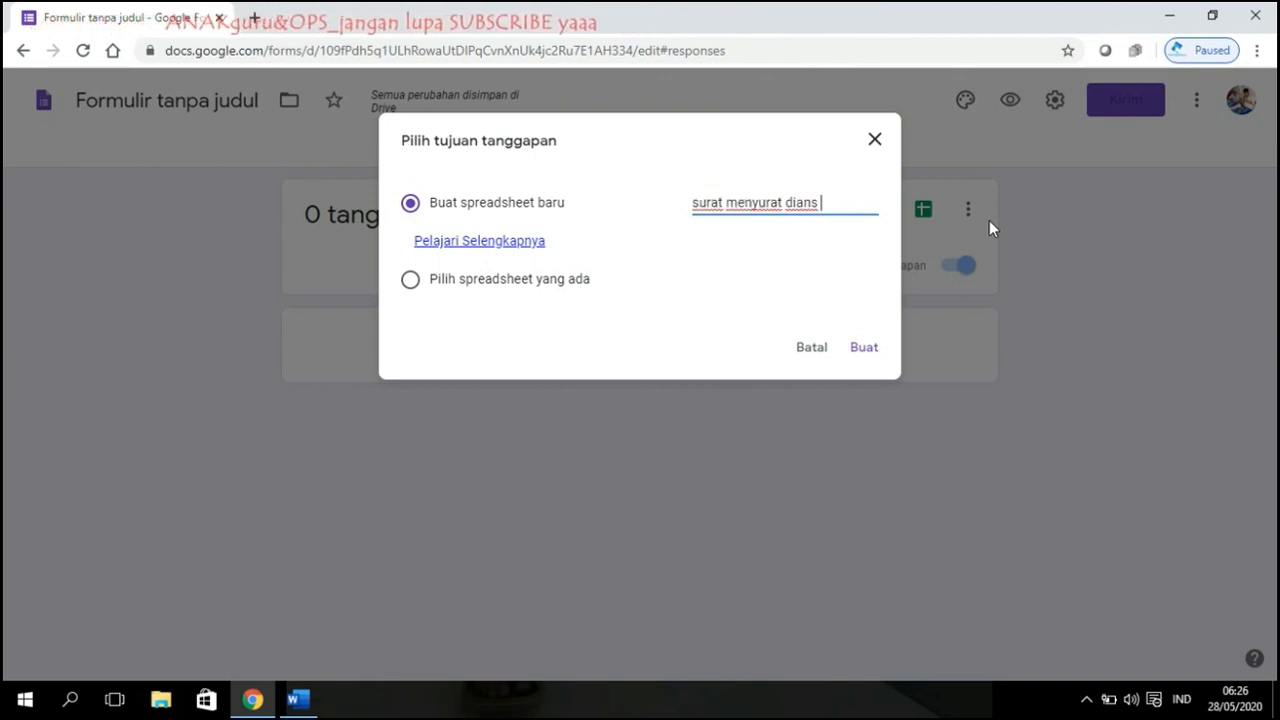
key("BackSpace")
key("BackSpace")
key("BackSpace")
key("BackSpace")
type("na")
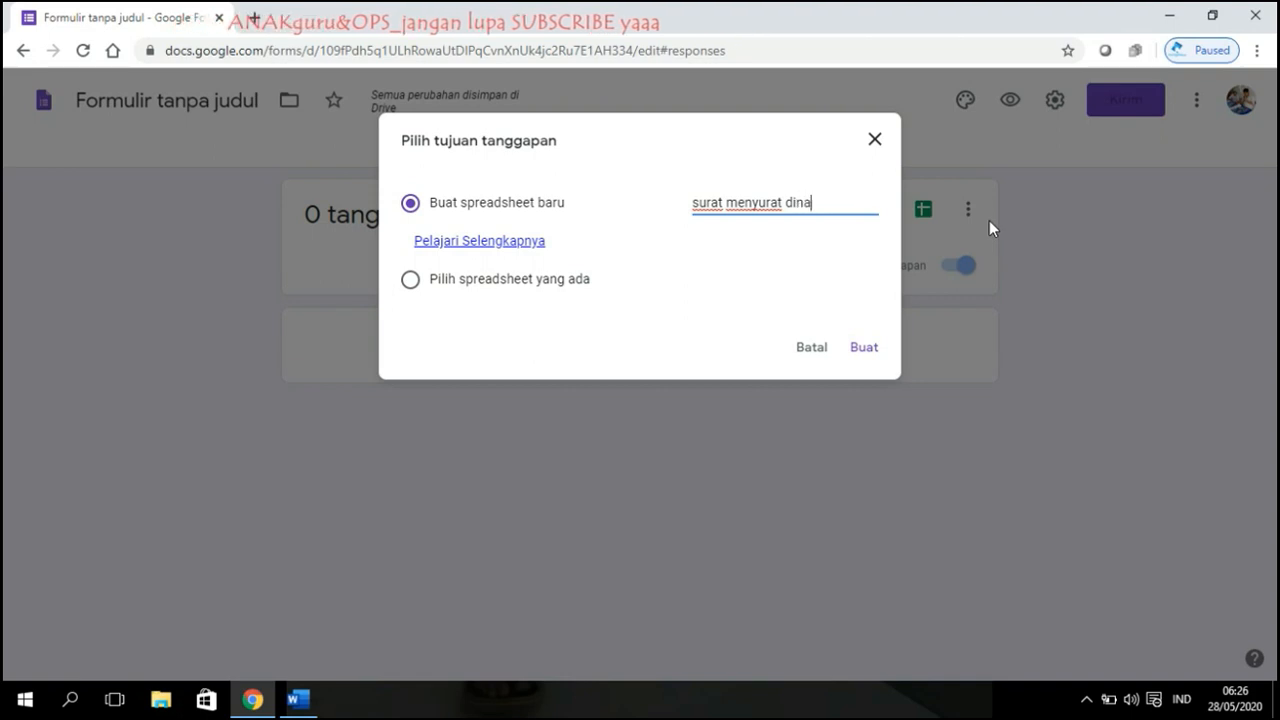
type("s xxx")
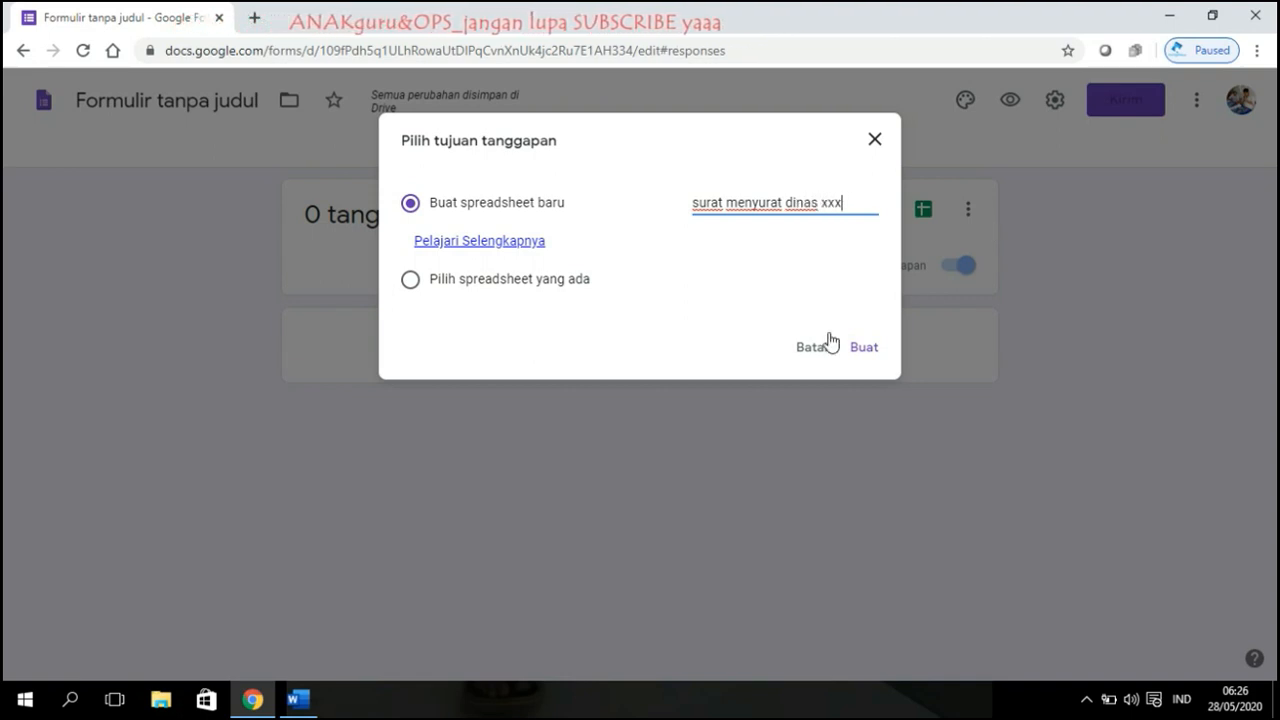
left_click(853, 355)
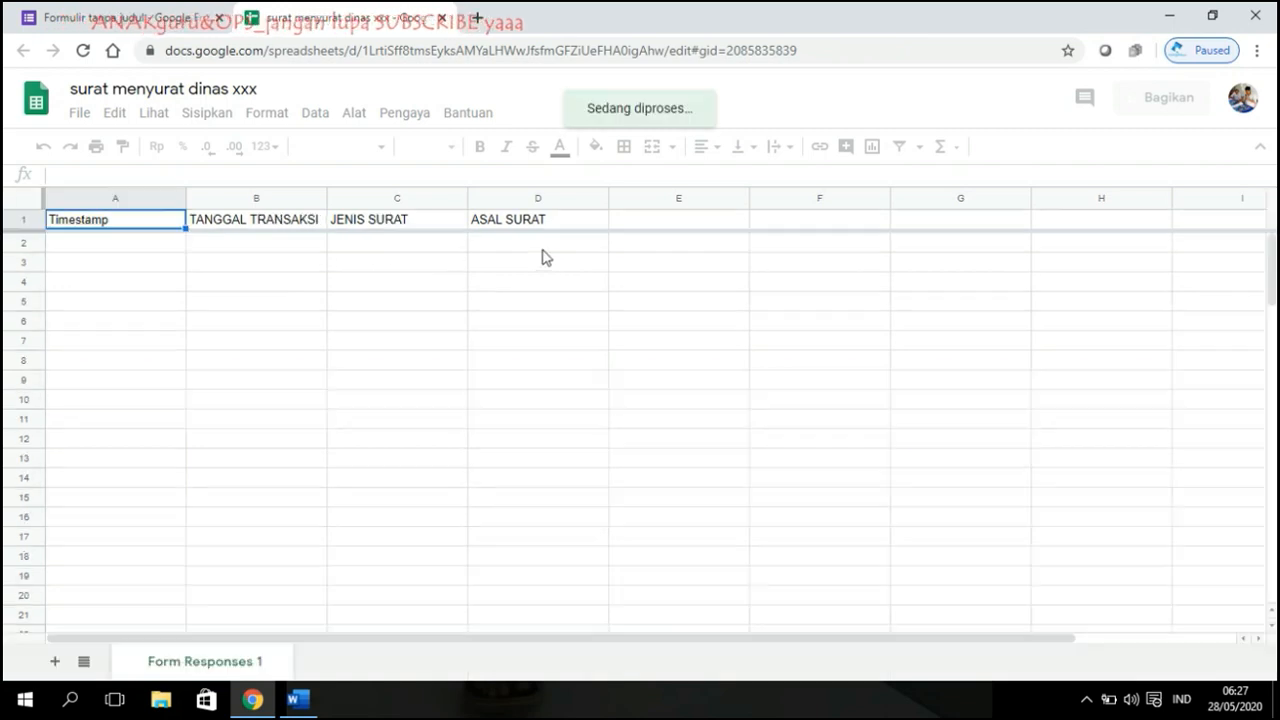
left_click(153, 28)
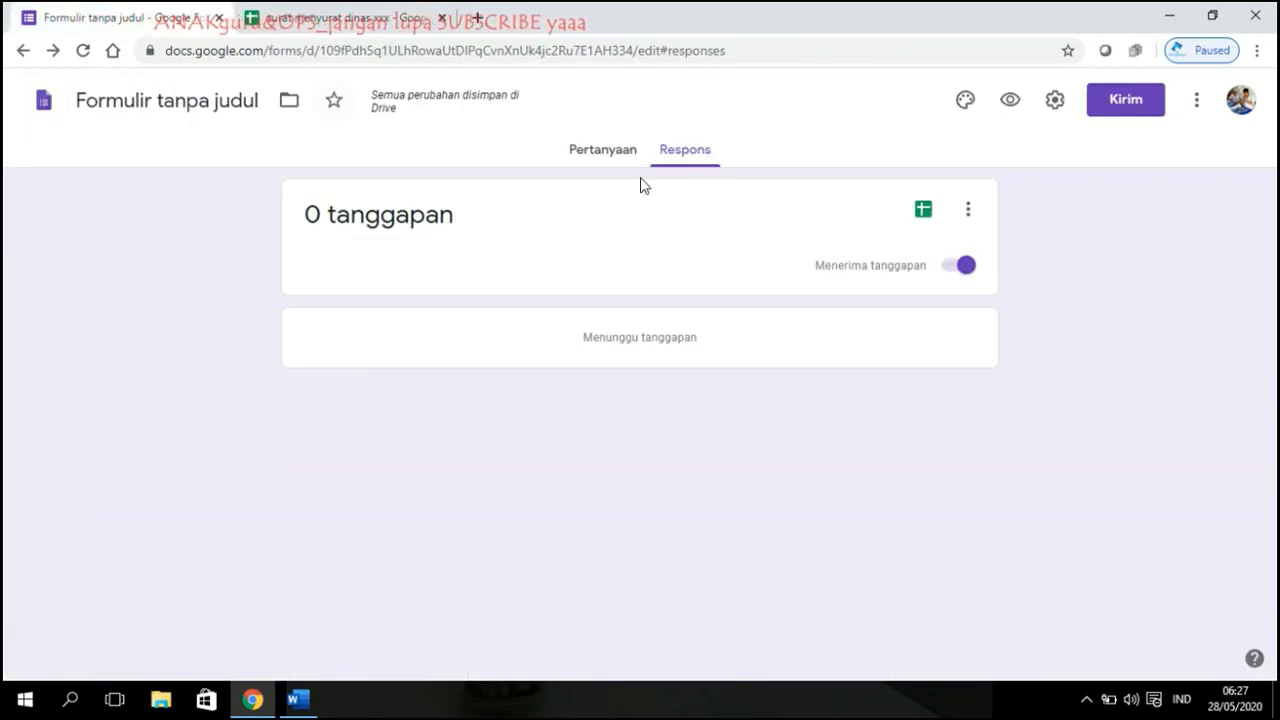
Step: Duplicate the JENIS SURAT question and retitle the copy NOMOR SURAT
left_click(592, 158)
scroll(531, 326, "down", 4)
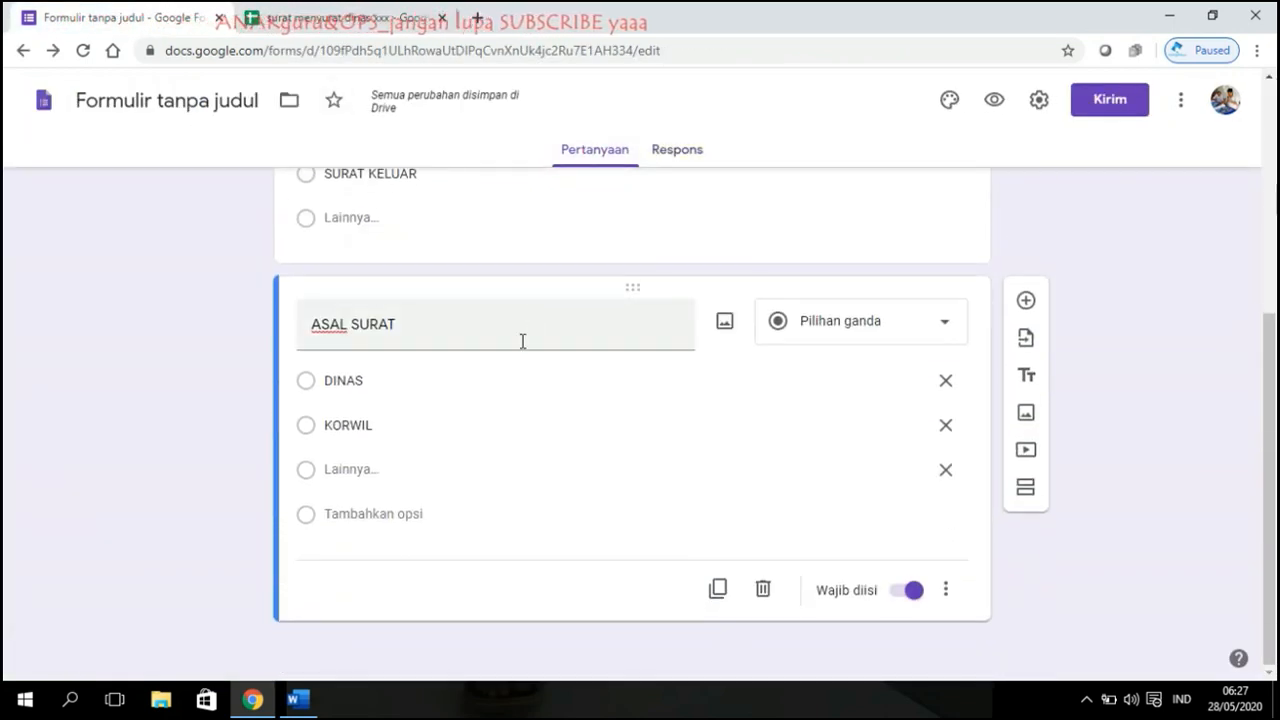
scroll(523, 364, "up", 4)
scroll(523, 365, "down", 1)
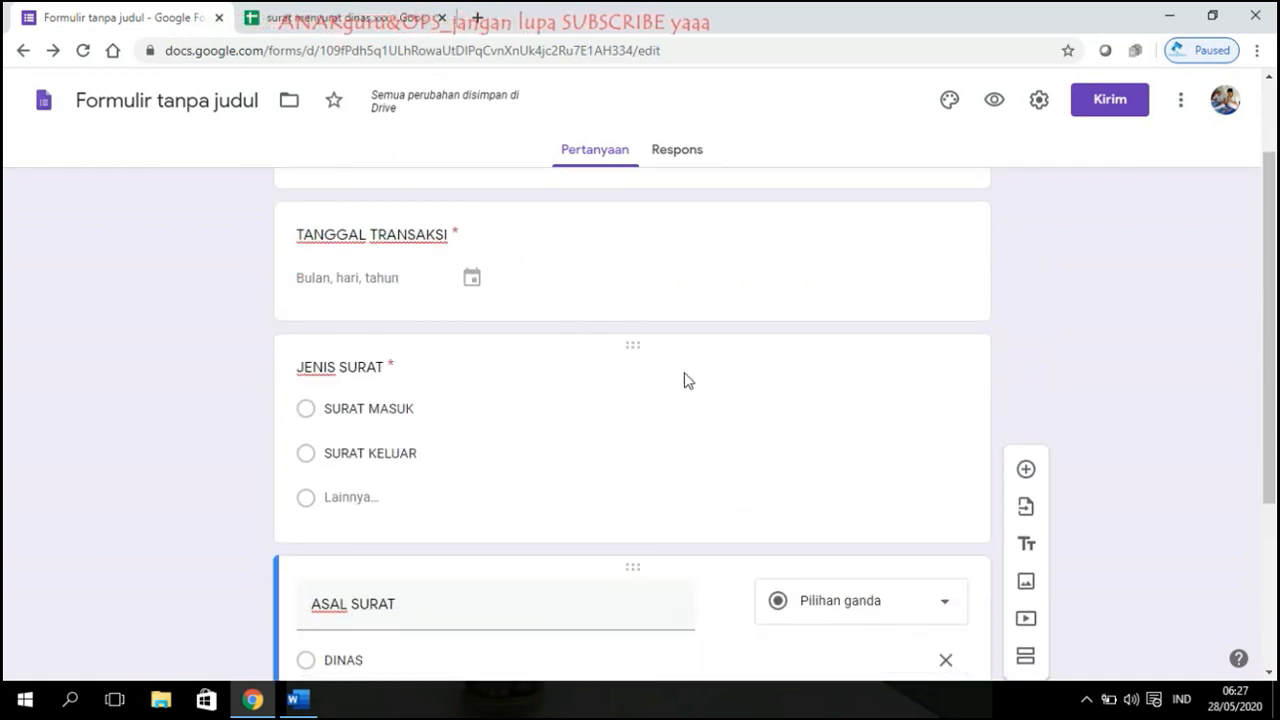
left_click(687, 351)
scroll(1214, 386, "down", 2)
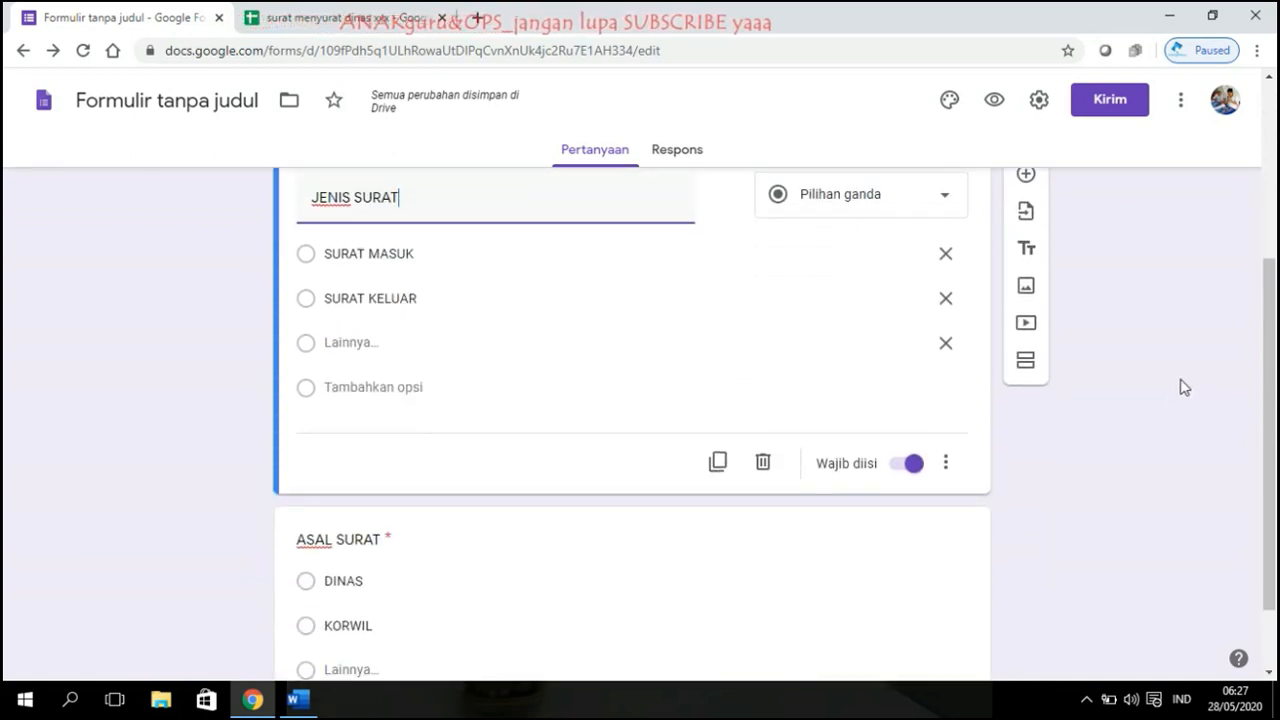
left_click(718, 461)
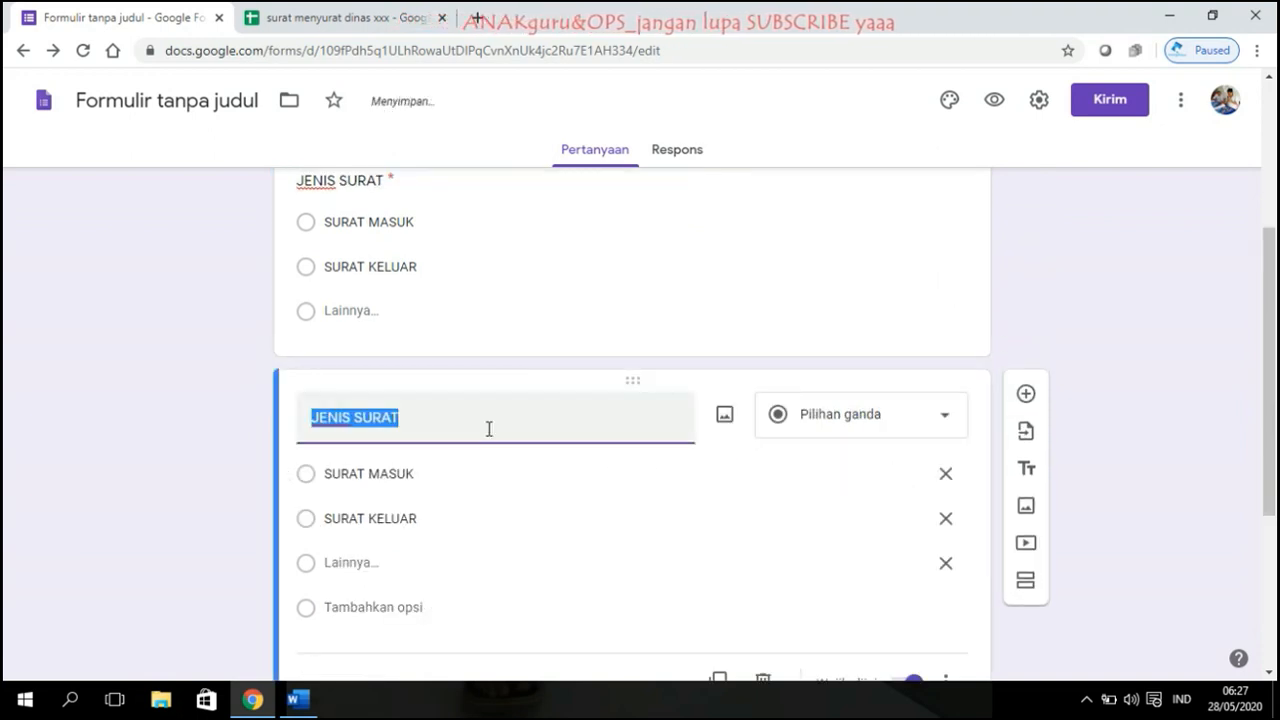
type("NOMOR SUR")
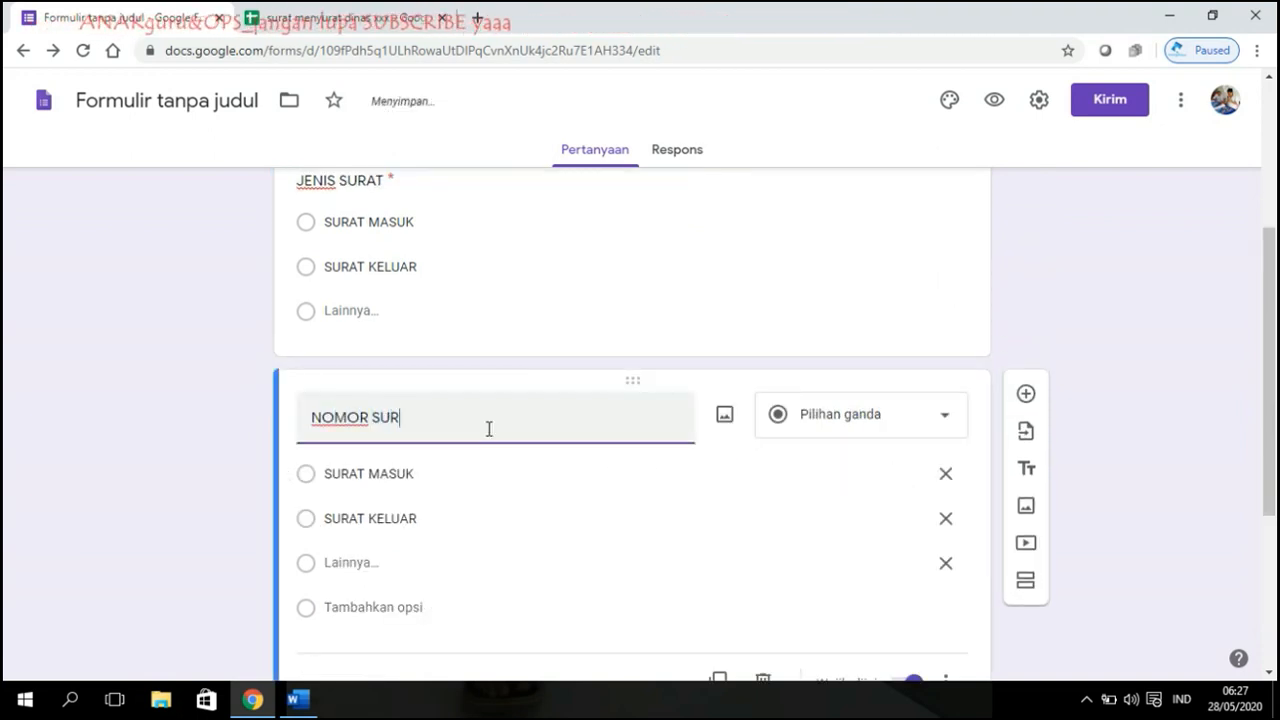
left_click(1165, 308)
Step: Make NOMOR SURAT a short-answer (Jawaban singkat) question, then duplicate it
scroll(1063, 344, "down", 4)
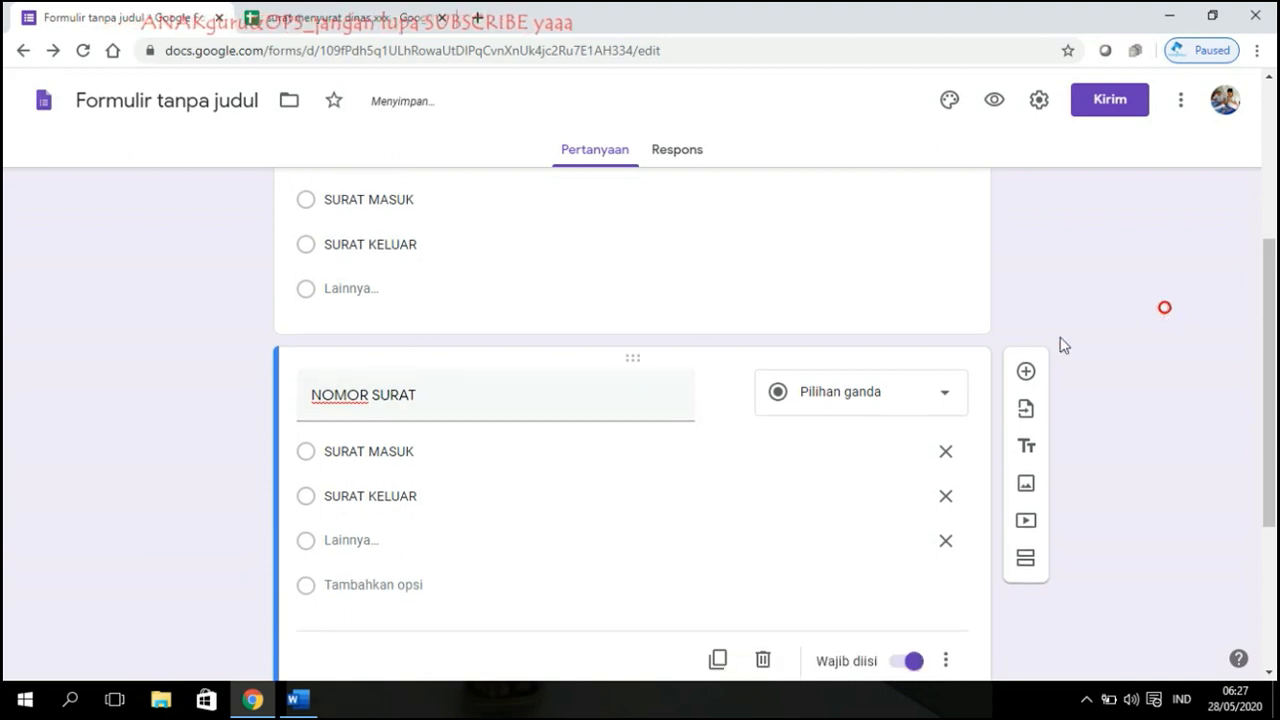
scroll(777, 366, "up", 2)
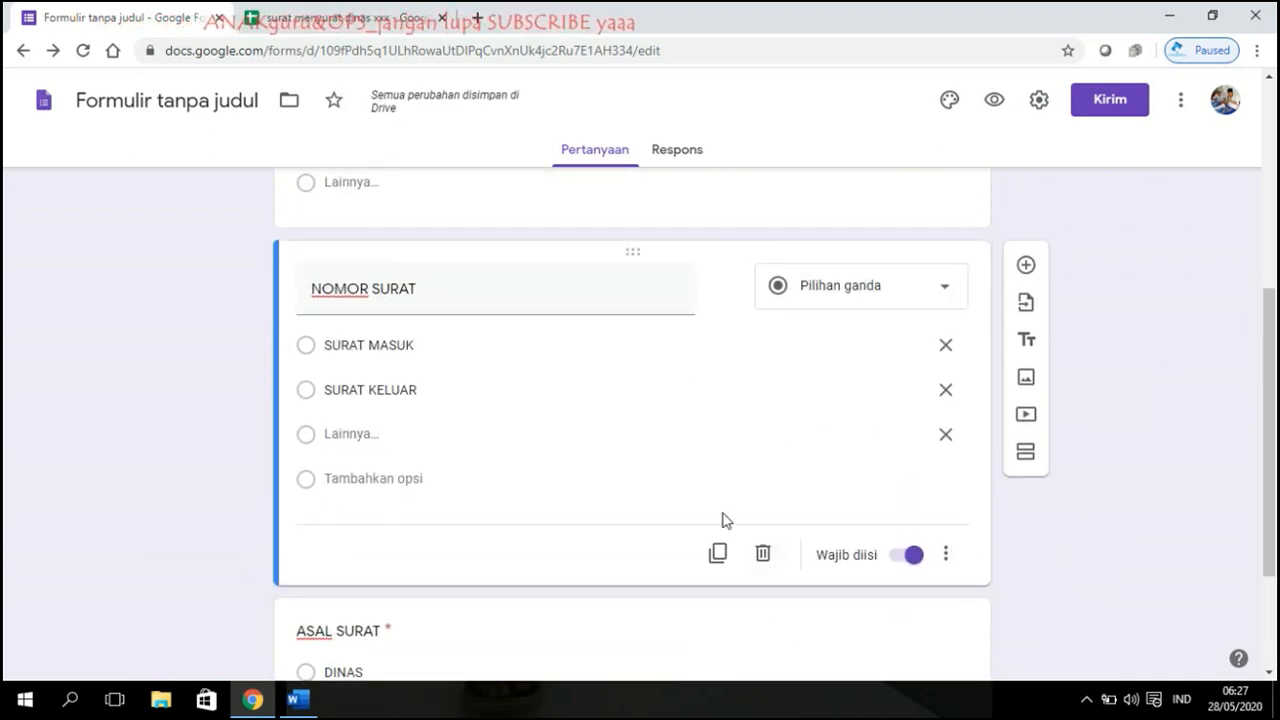
left_click(926, 297)
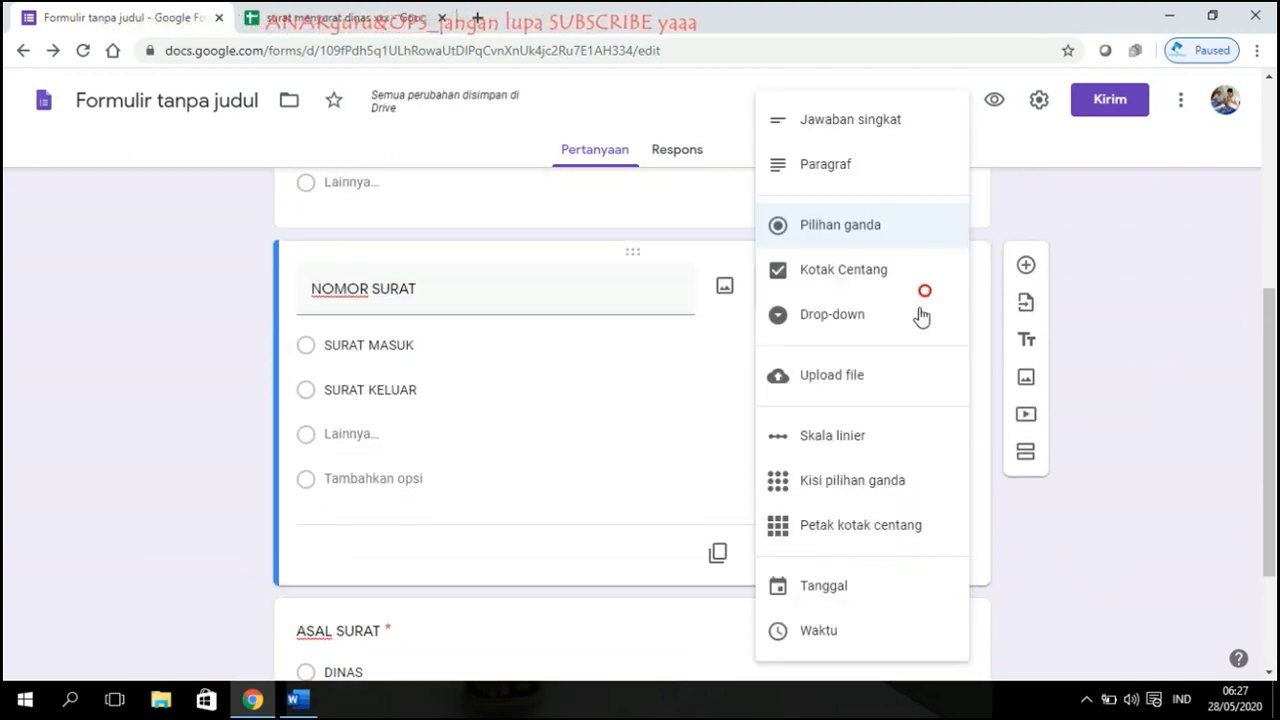
left_click(837, 130)
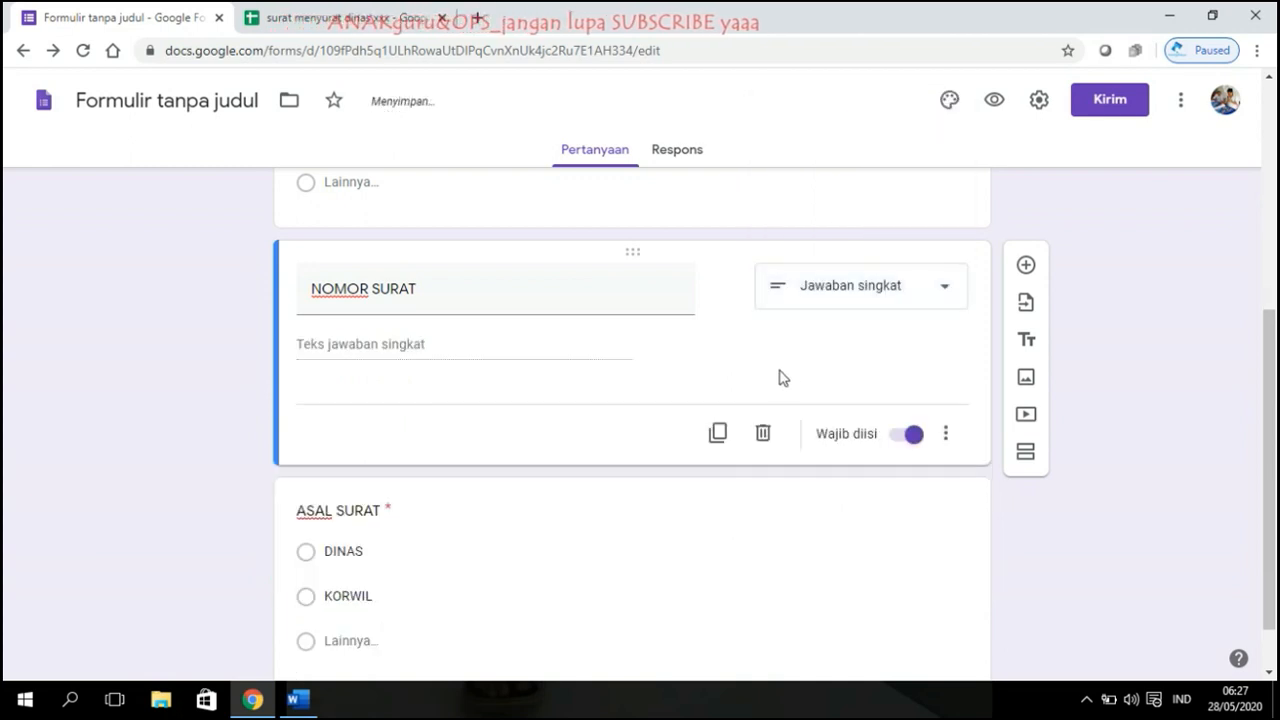
scroll(800, 385, "down", 1)
left_click(716, 366)
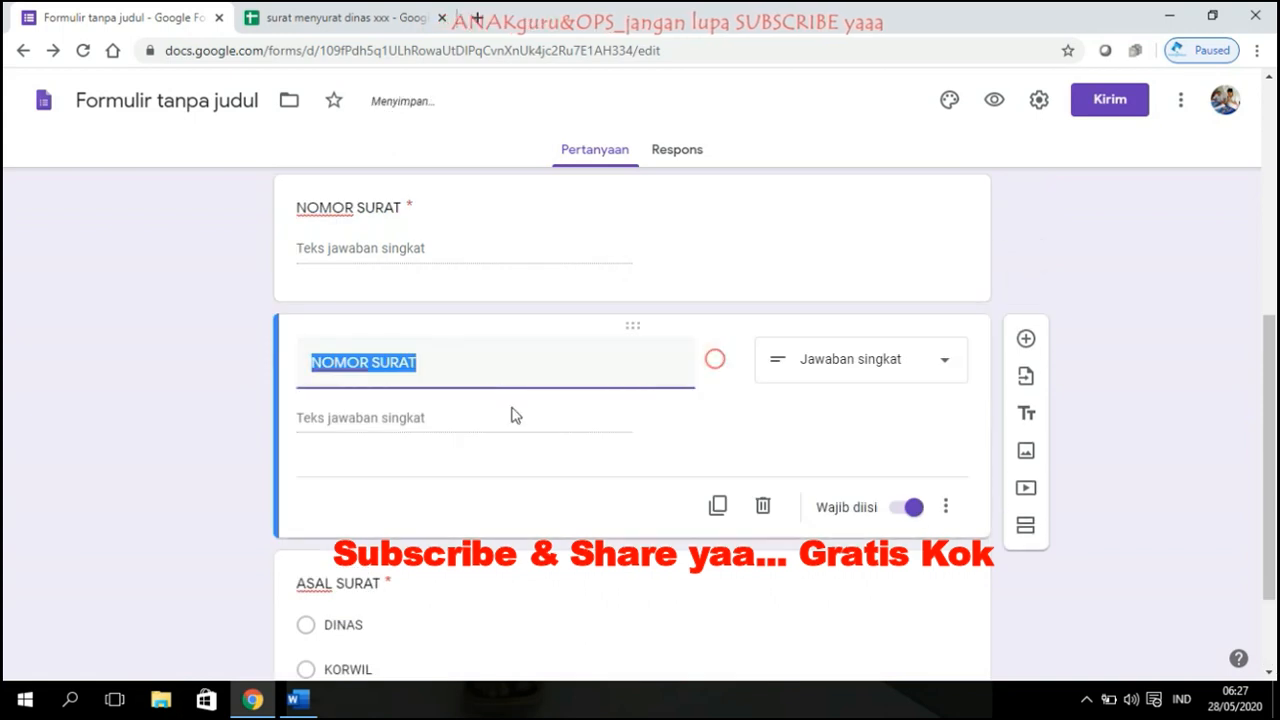
Step: Retitle the copied question PERIHAL SURAT and make it a required paragraph question
type("TENTAN")
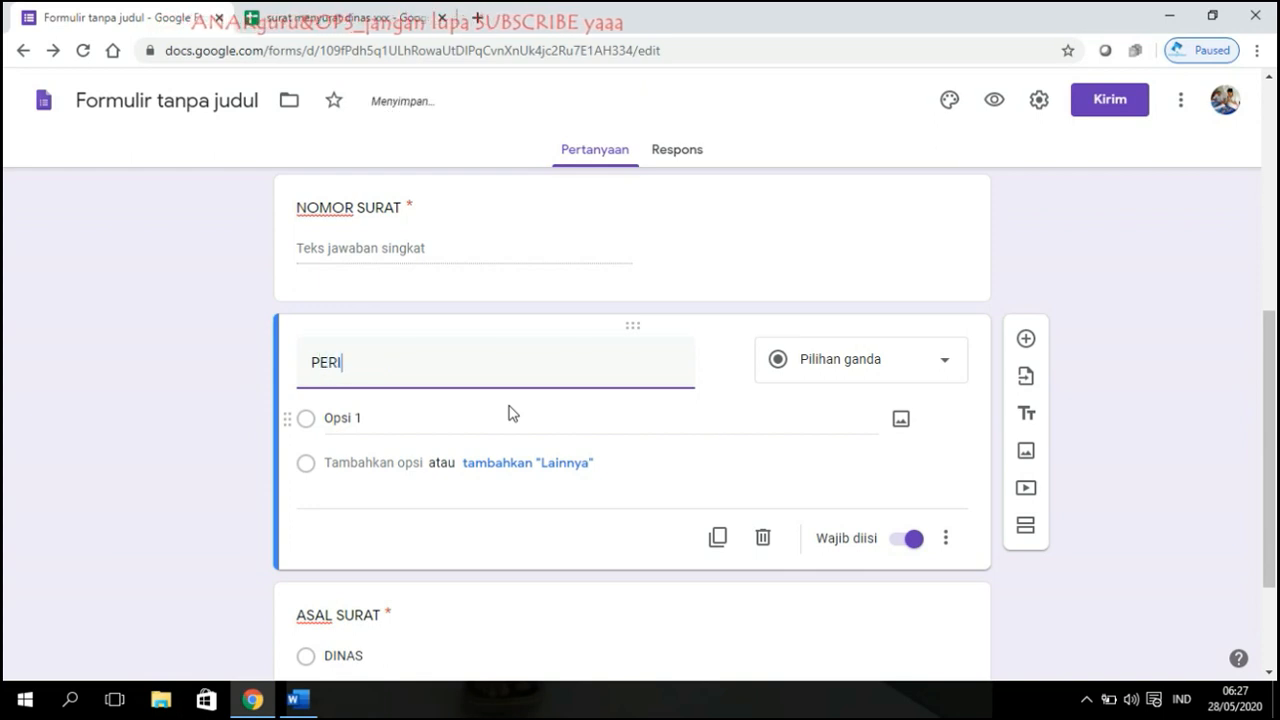
type("PERIHAL SURAT")
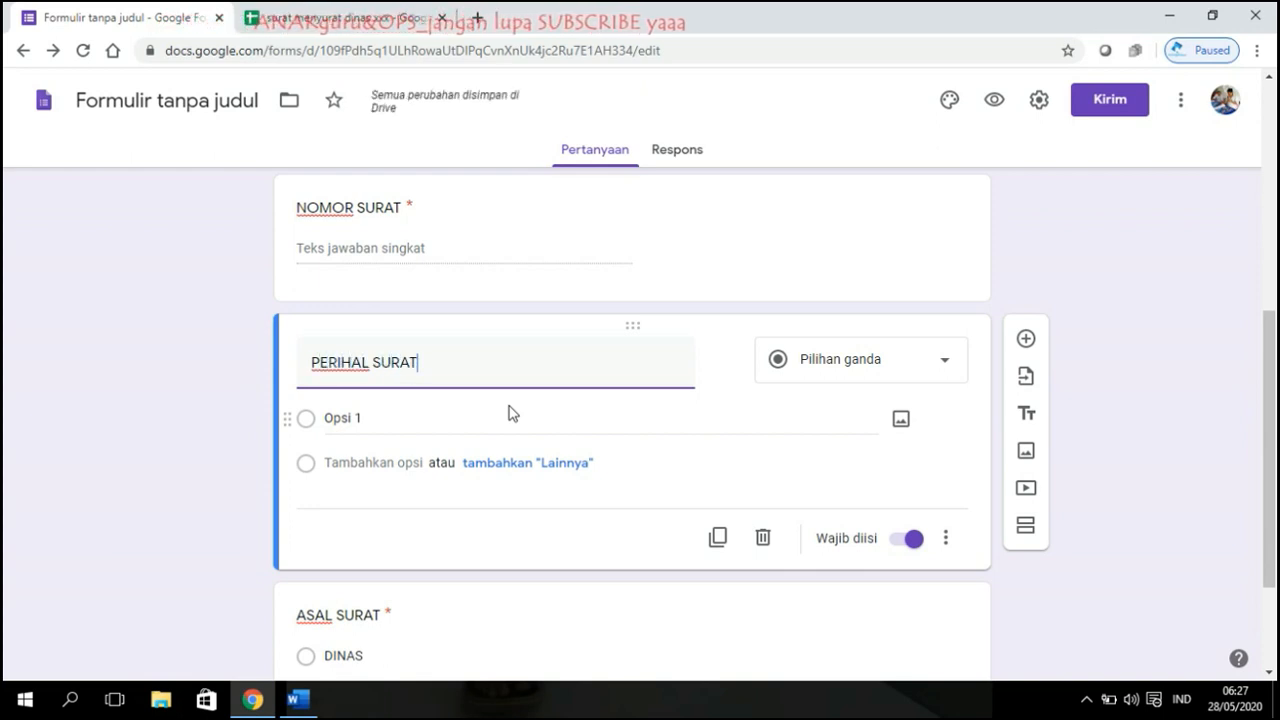
left_click(1135, 405)
scroll(700, 400, "down", 2)
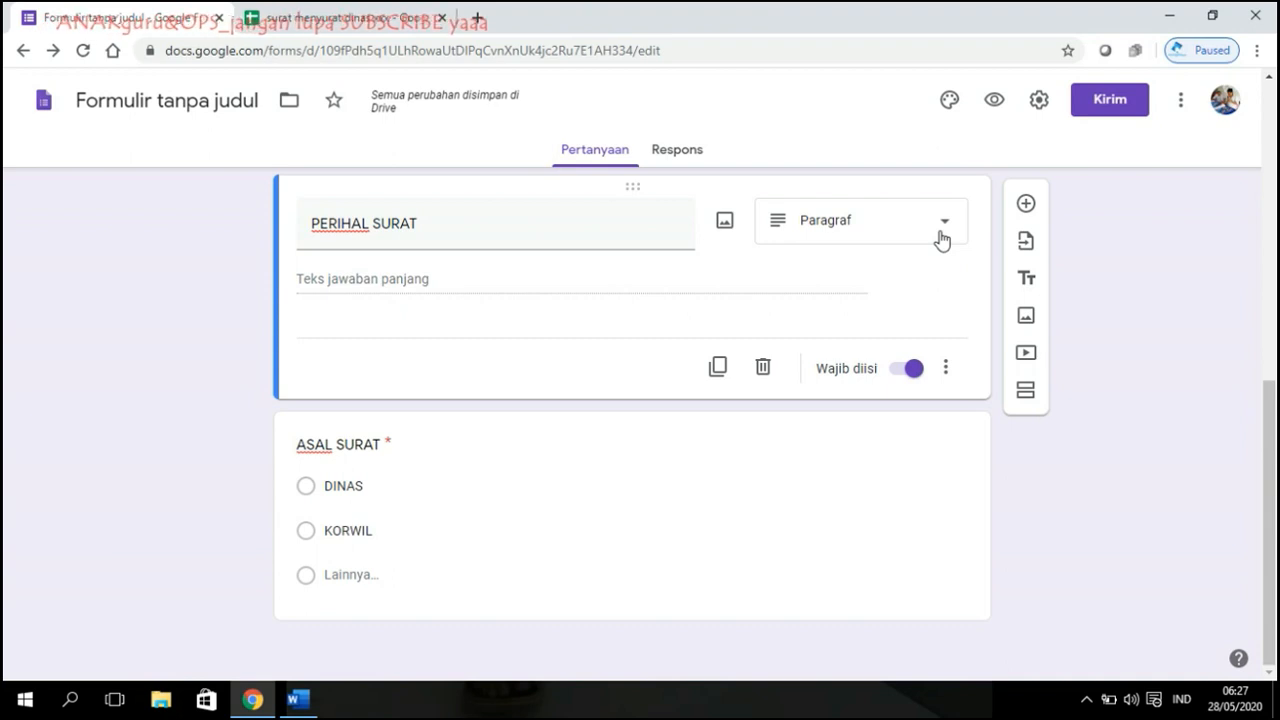
left_click(1155, 381)
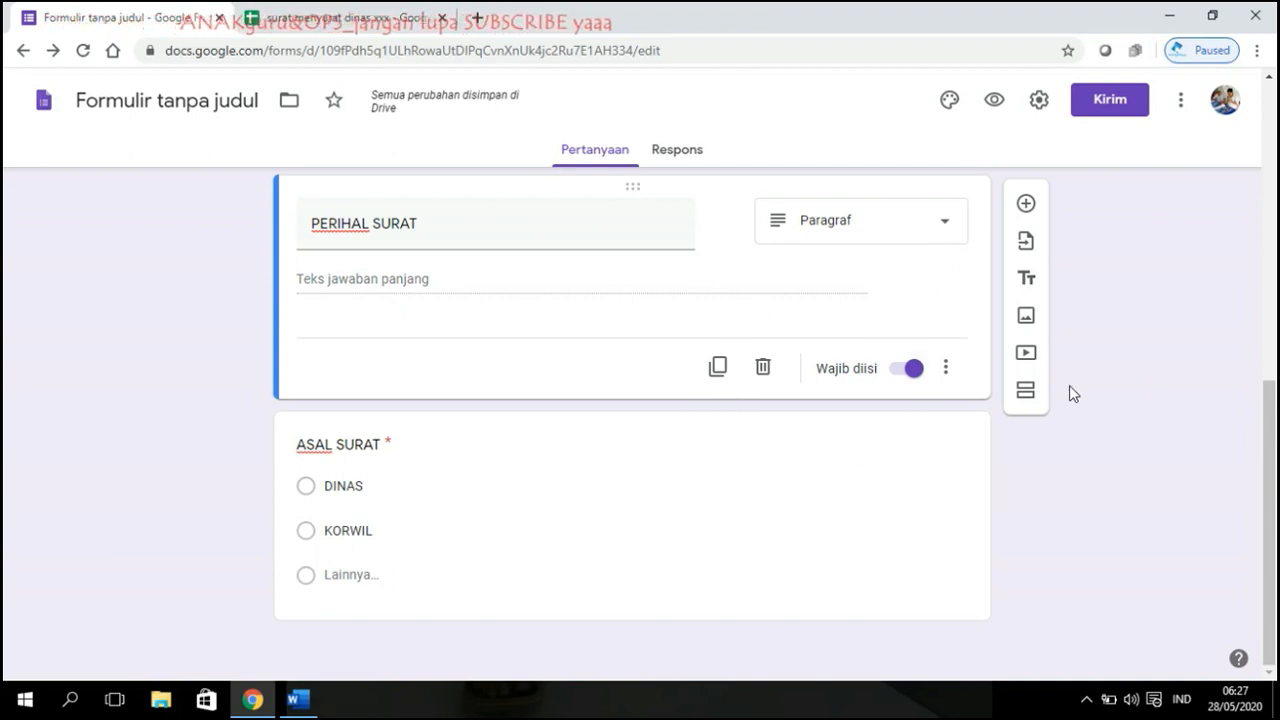
scroll(830, 374, "up", 3)
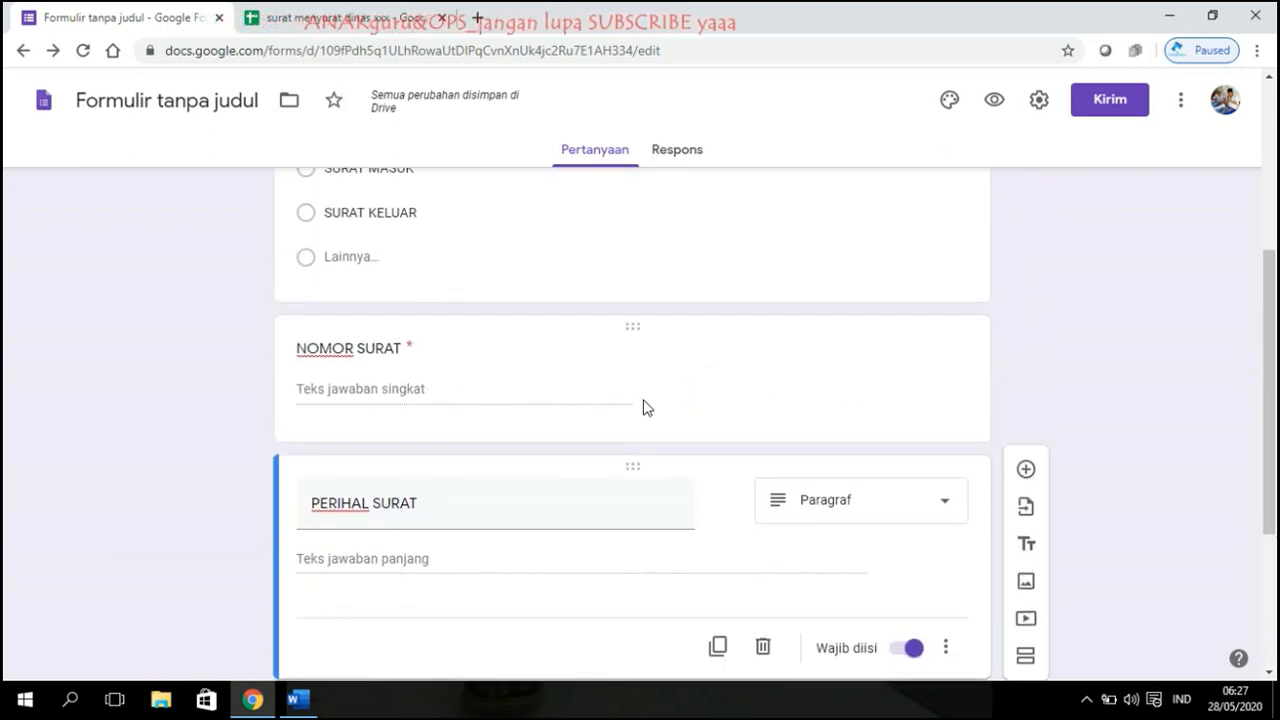
scroll(645, 407, "down", 2)
scroll(474, 429, "up", 3)
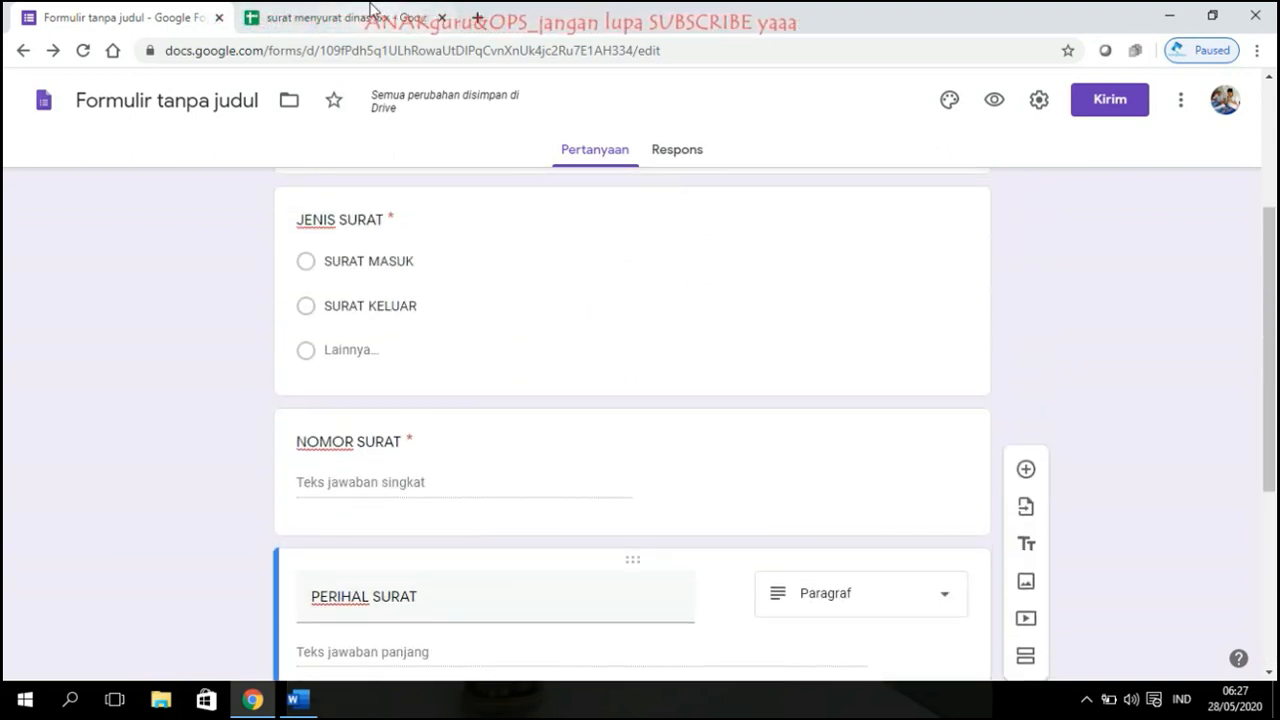
Step: Check the response spreadsheet for the new NOMOR SURAT and PERIHAL SURAT columns, then return to the form
left_click(370, 10)
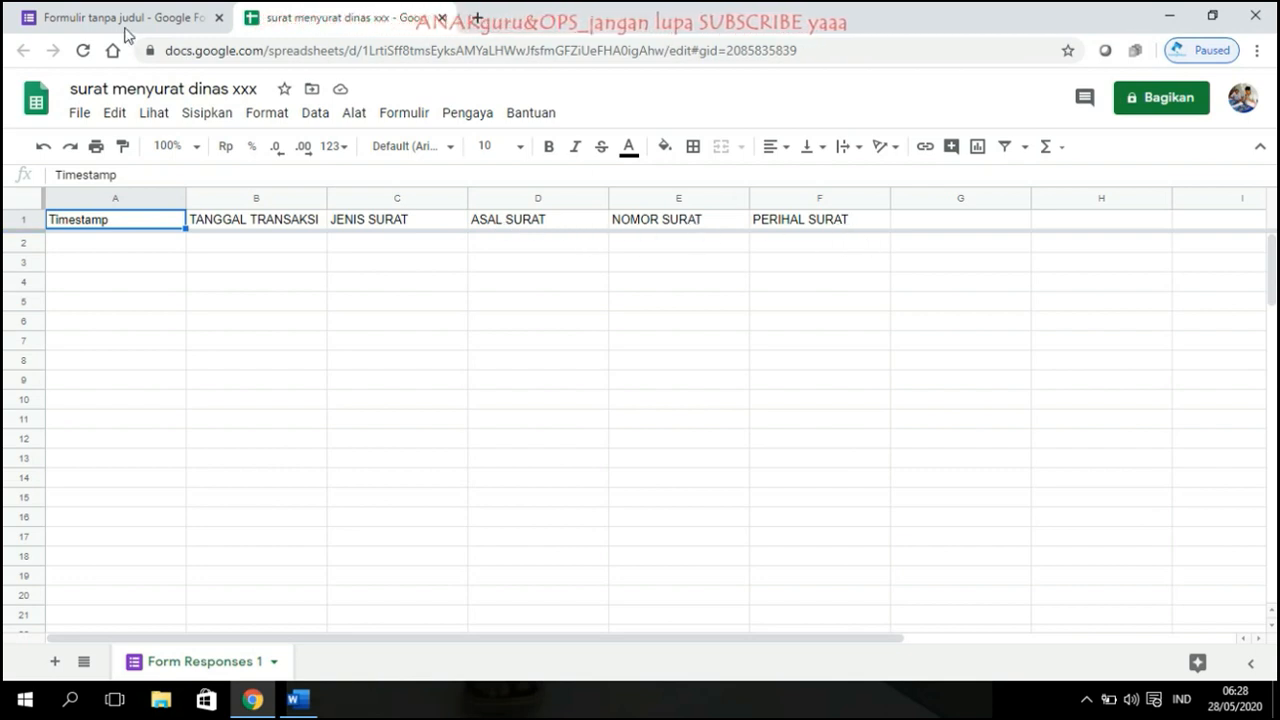
left_click(98, 10)
Step: Duplicate PERIHAL SURAT and turn the copy into a short-answer question with a provisional title
scroll(703, 426, "down", 4)
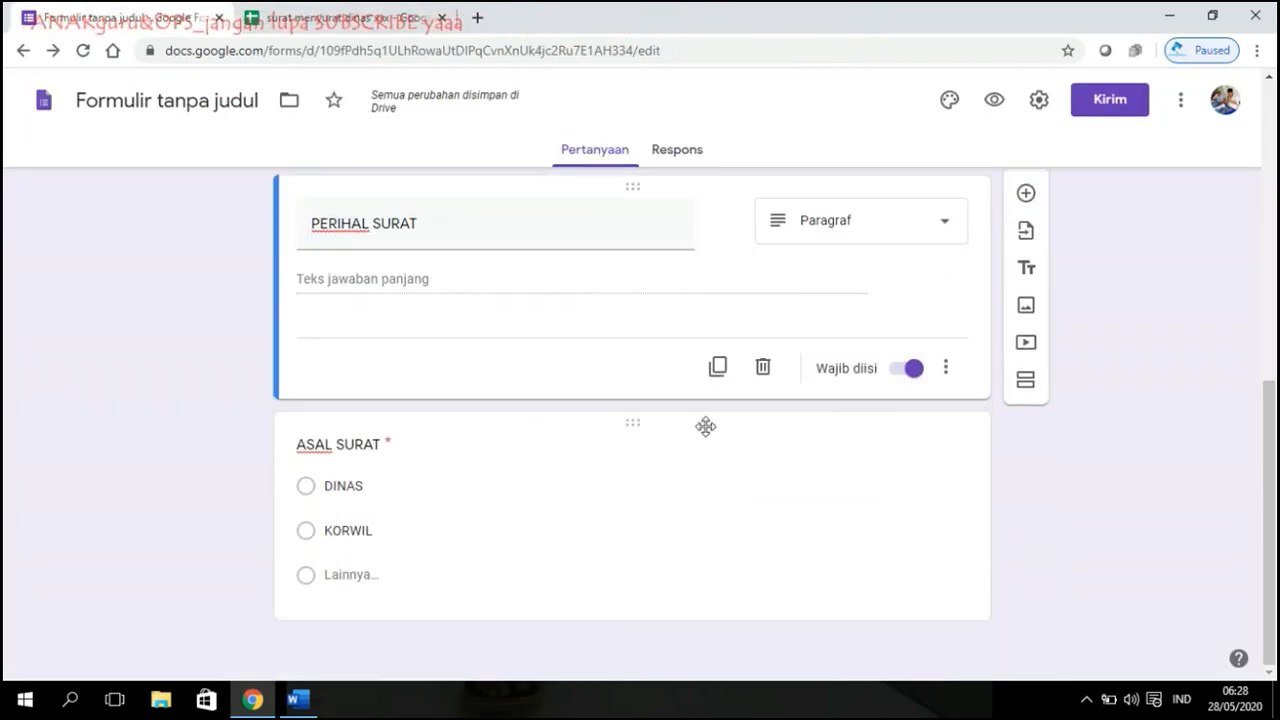
scroll(715, 400, "up", 1)
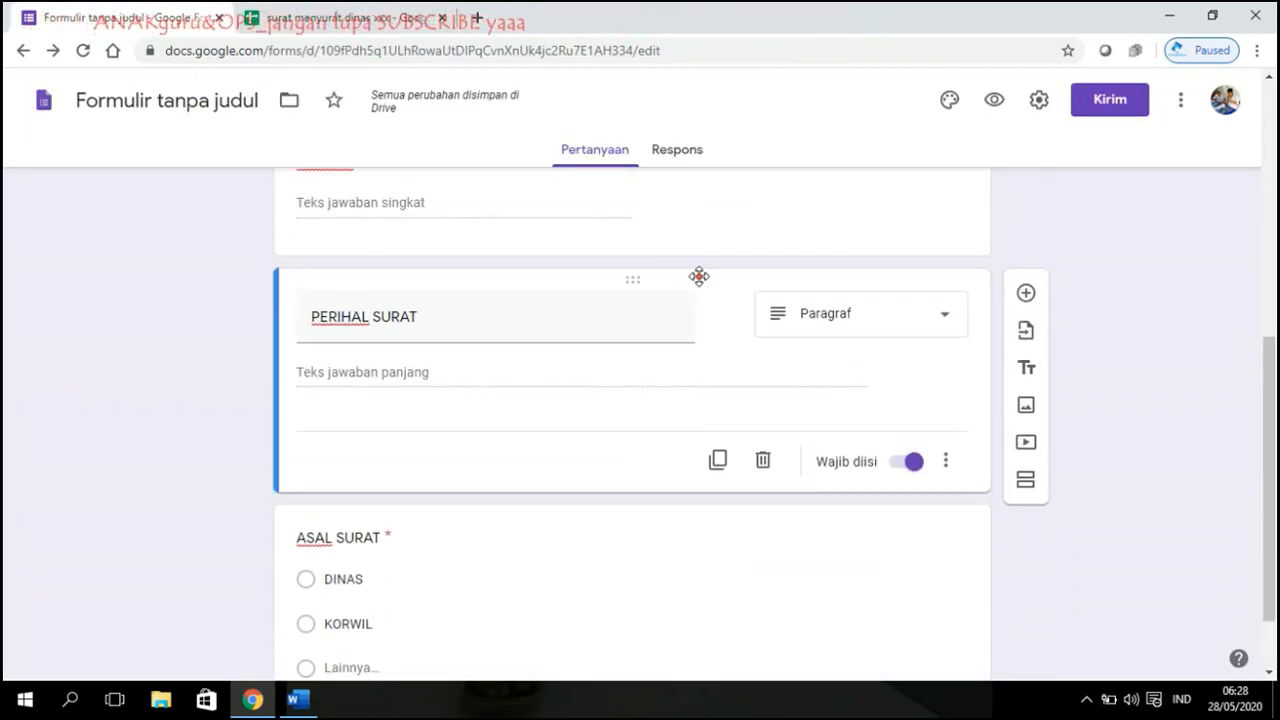
left_click(666, 460)
left_click(716, 462)
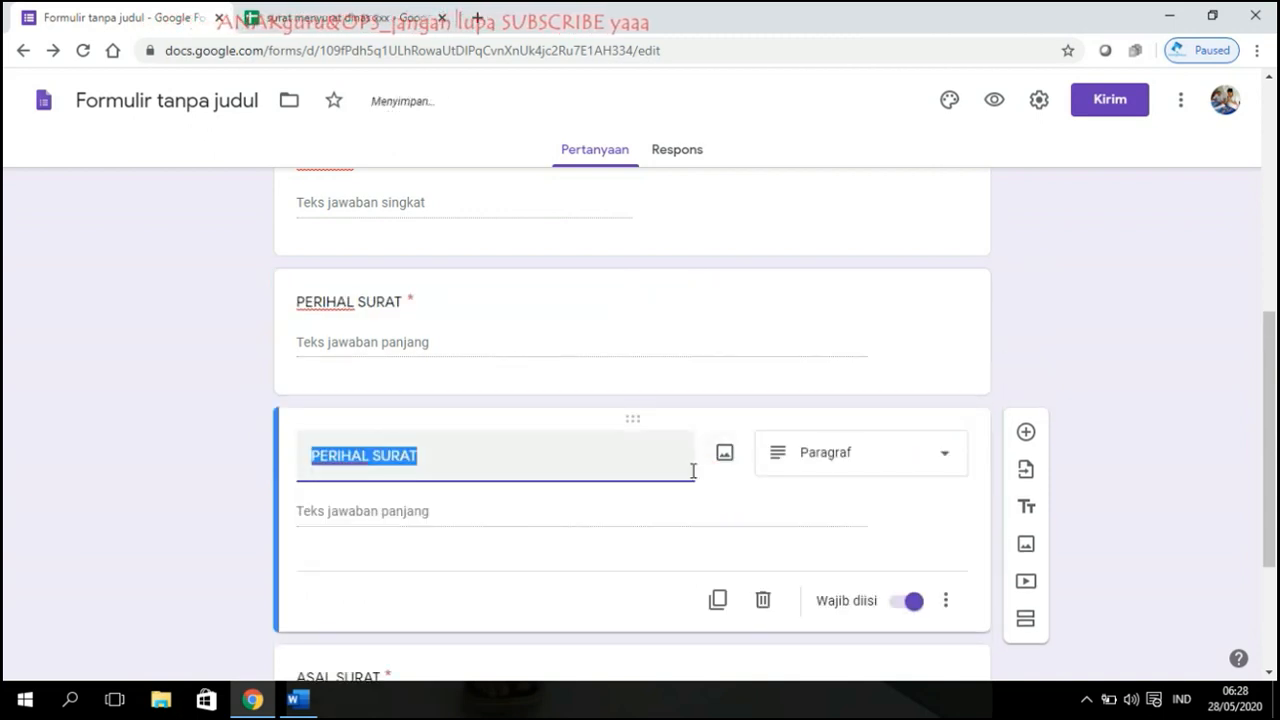
type("TA")
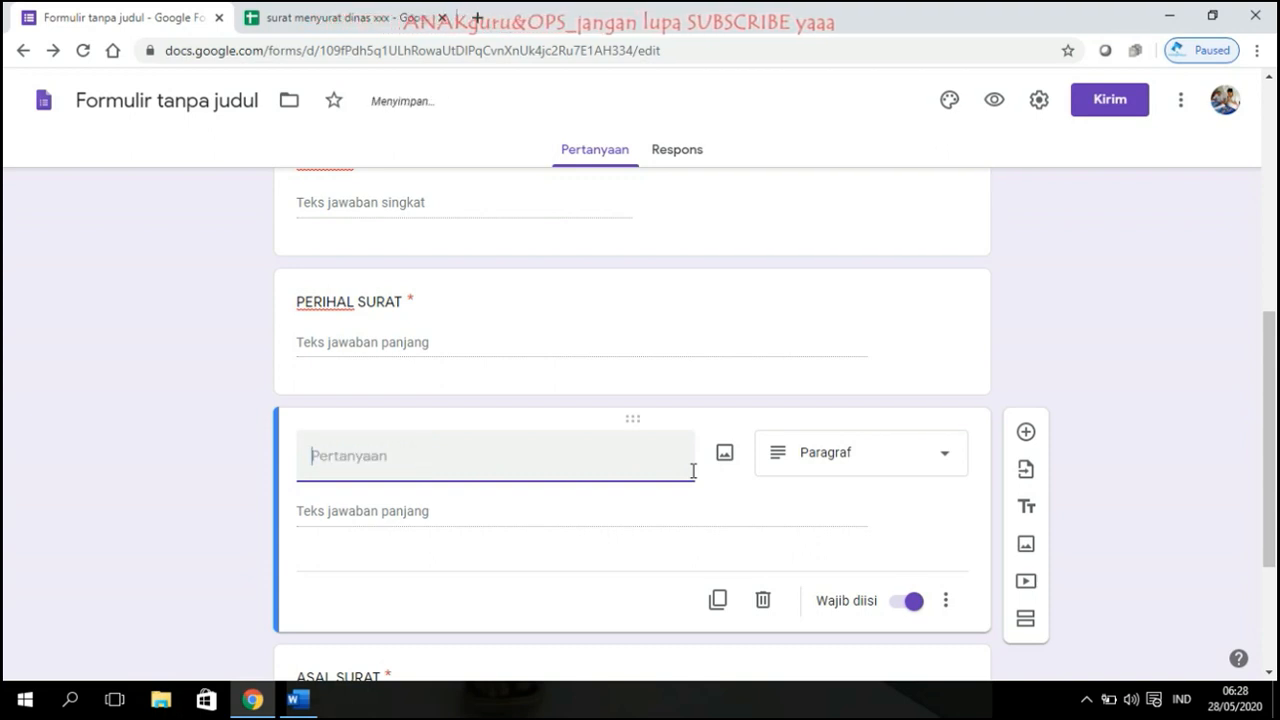
type("NDTA")
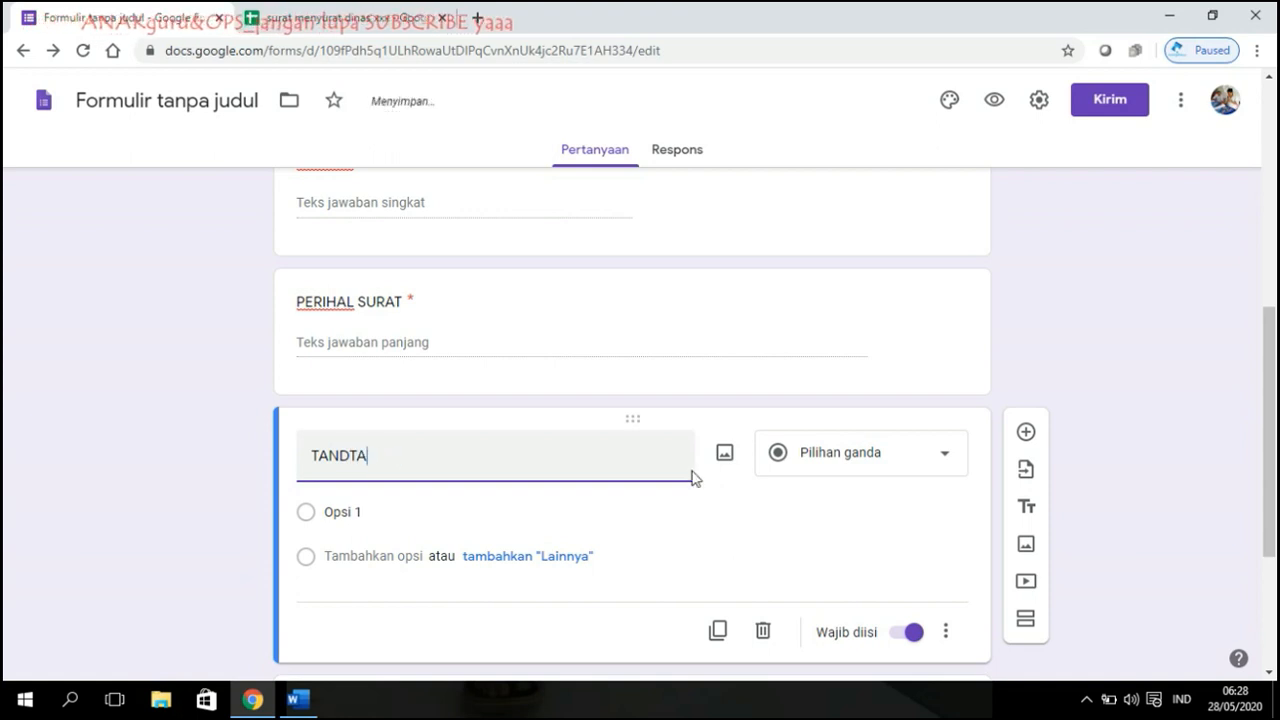
type("NAG SURAT")
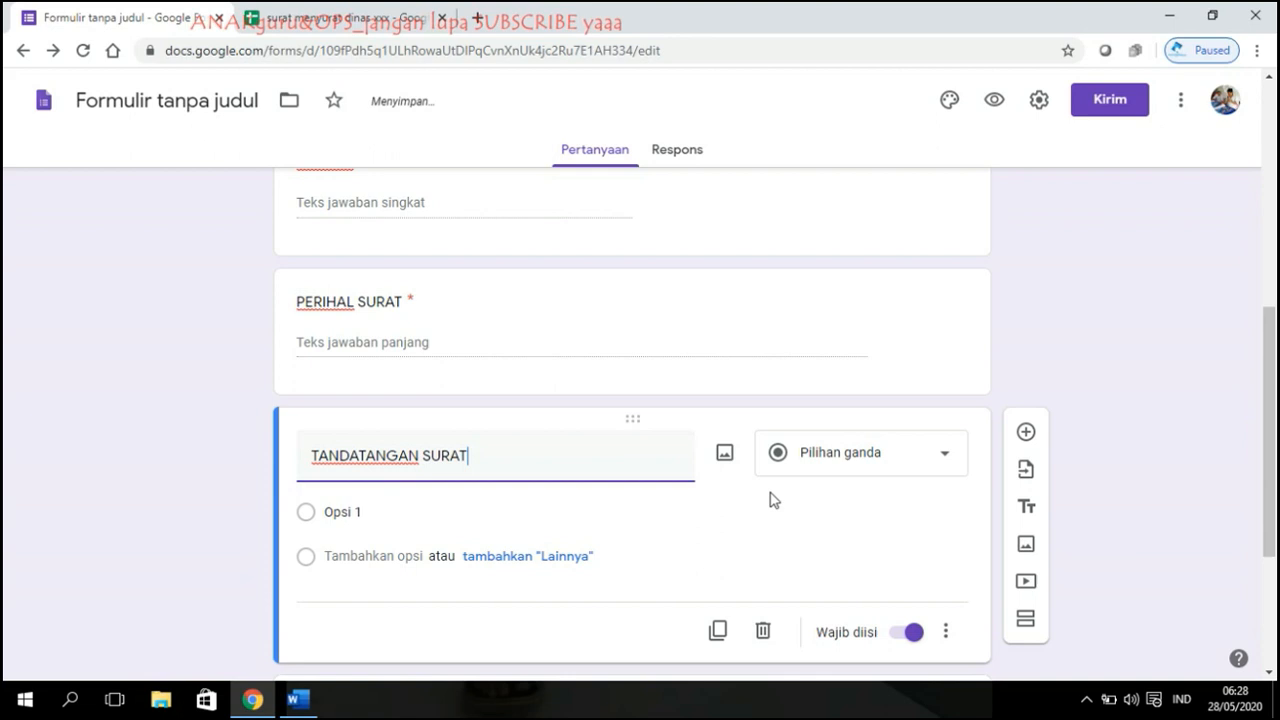
left_click(1118, 420)
left_click(938, 470)
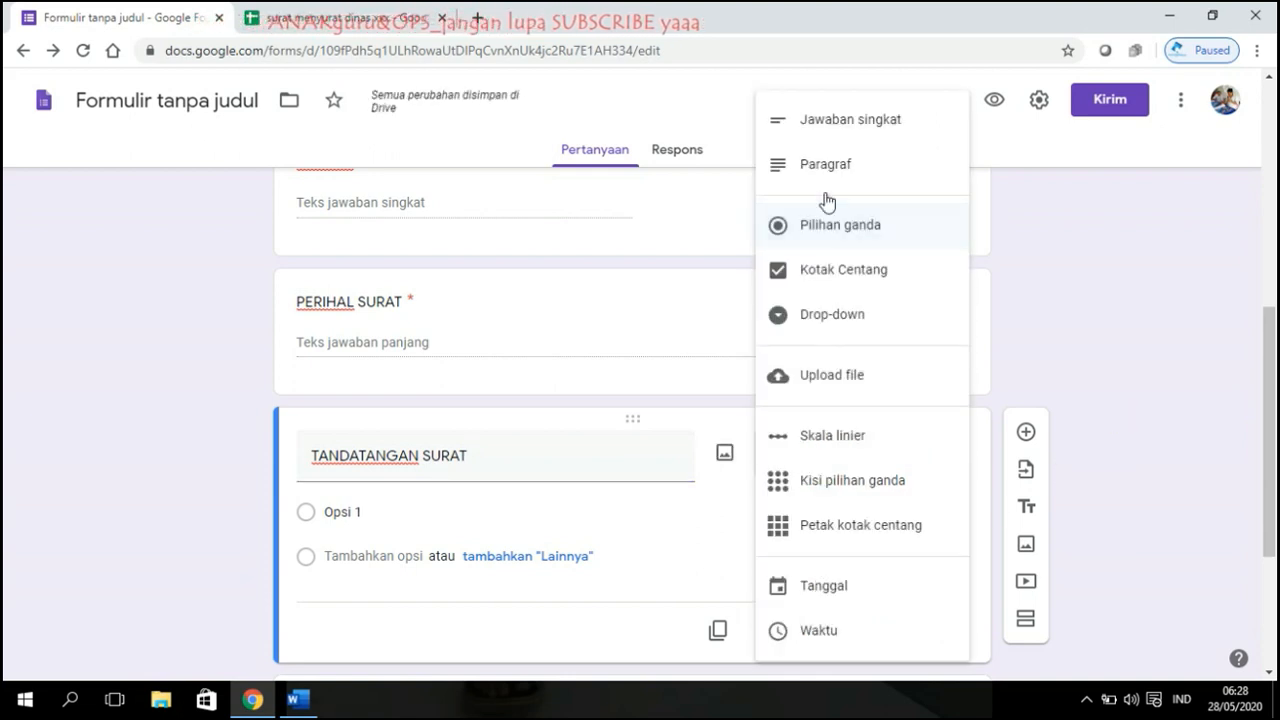
left_click(838, 122)
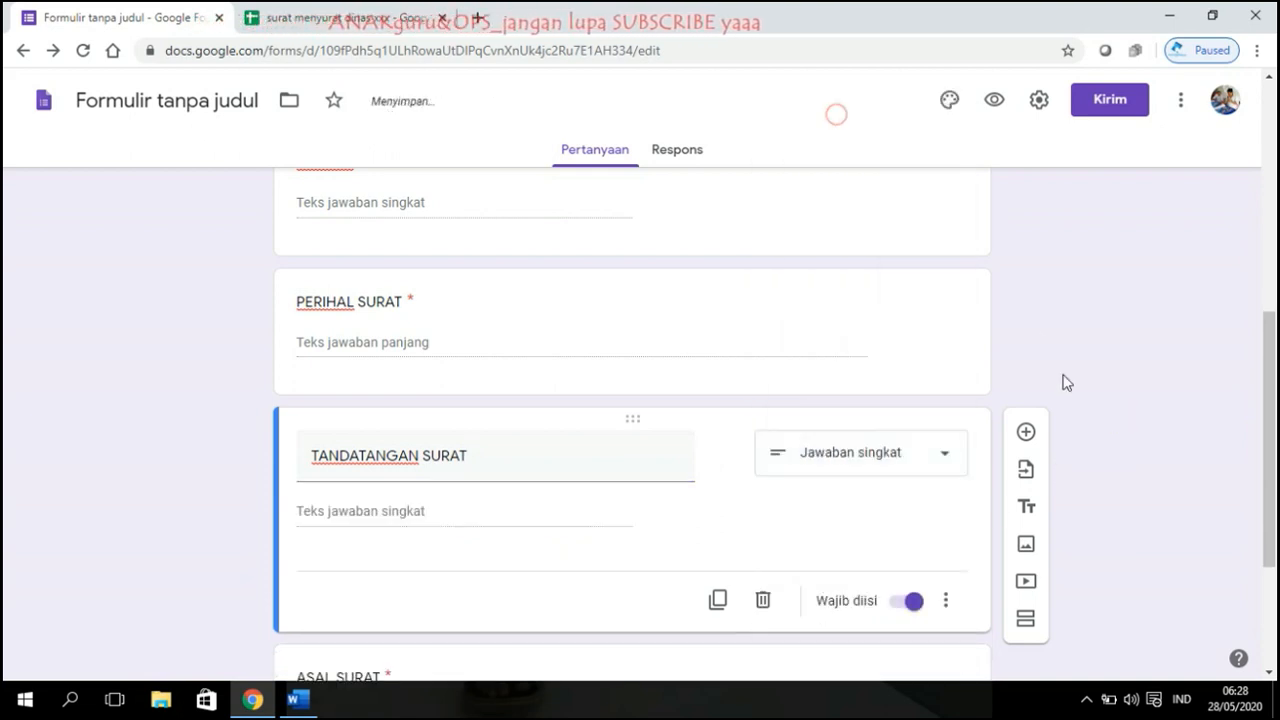
Step: Rename the question NAMA PENANDATANGAN SURAT and move it below ASAL SURAT
scroll(1000, 390, "down", 2)
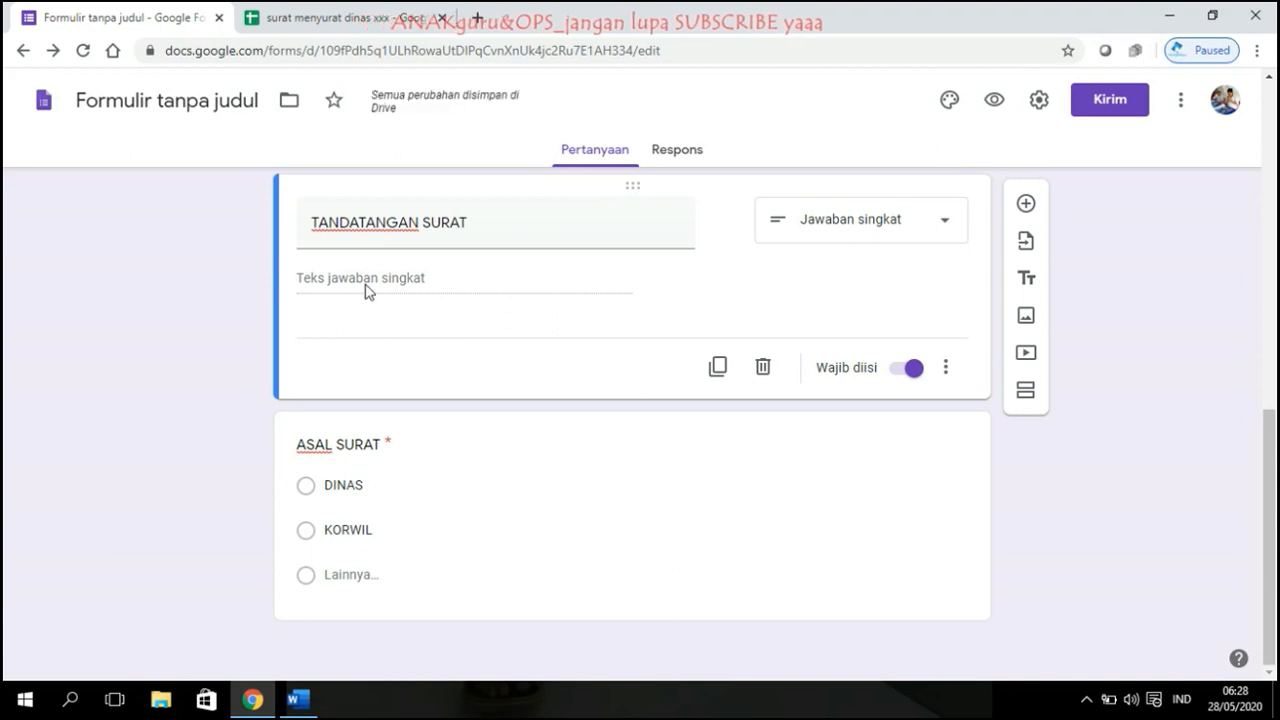
triple_click(313, 222)
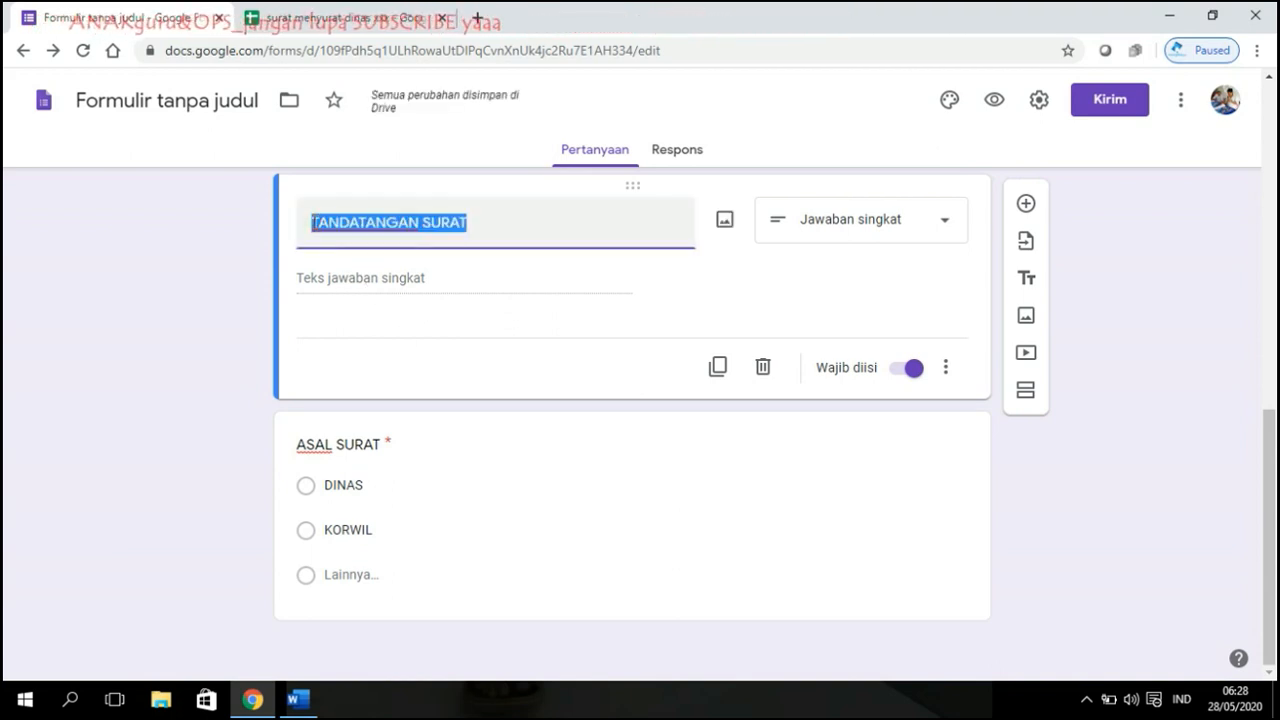
type("NAMA PEN")
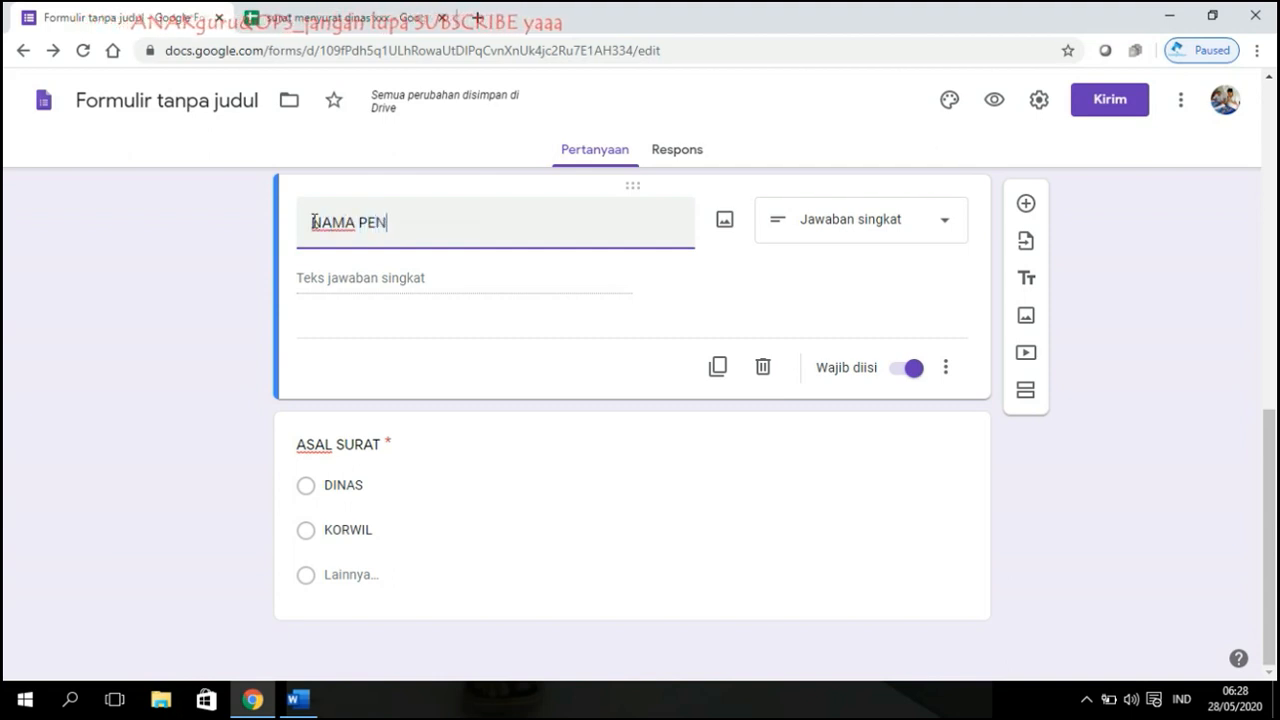
type("ANDATANGAN SURAT")
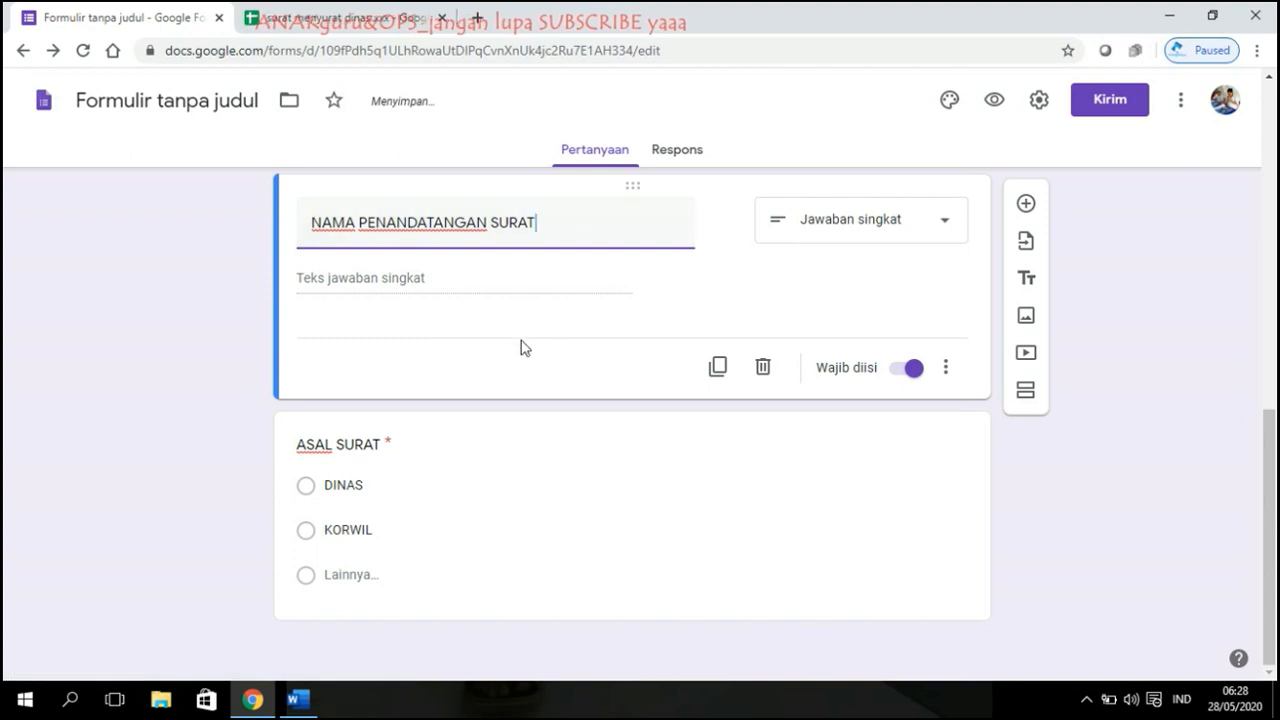
left_click(1089, 309)
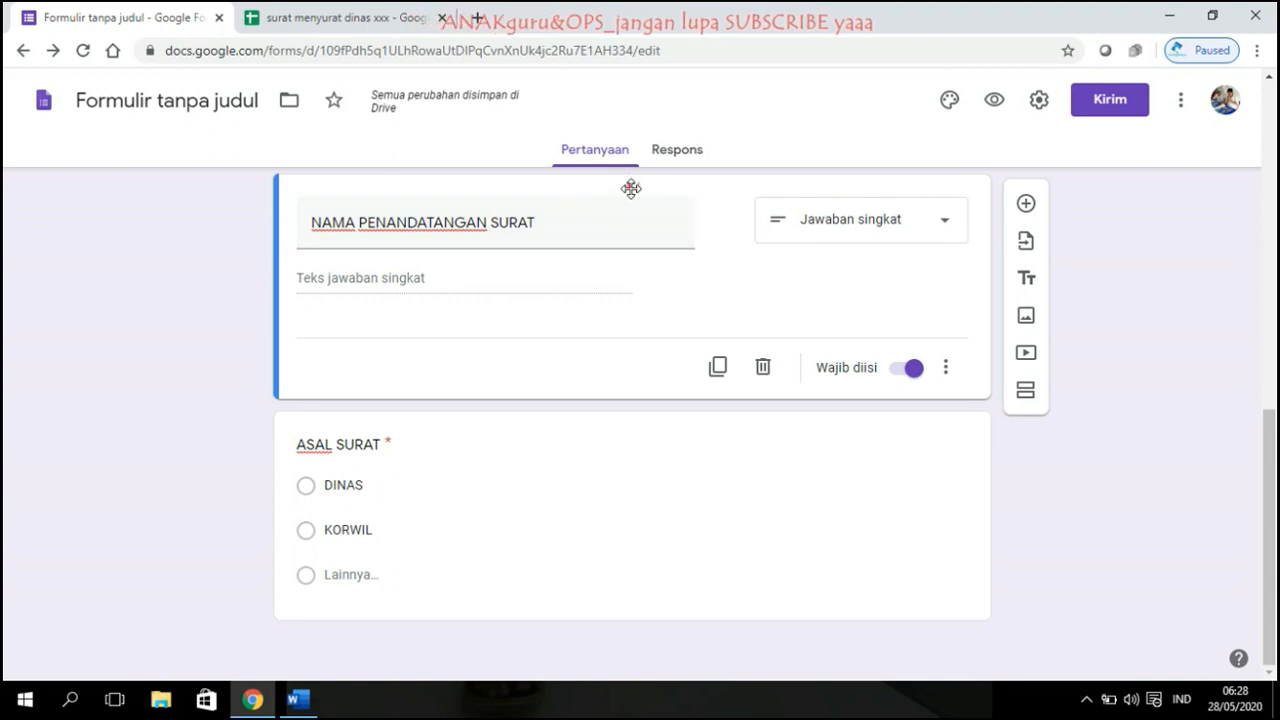
left_click_drag(631, 188, 640, 509)
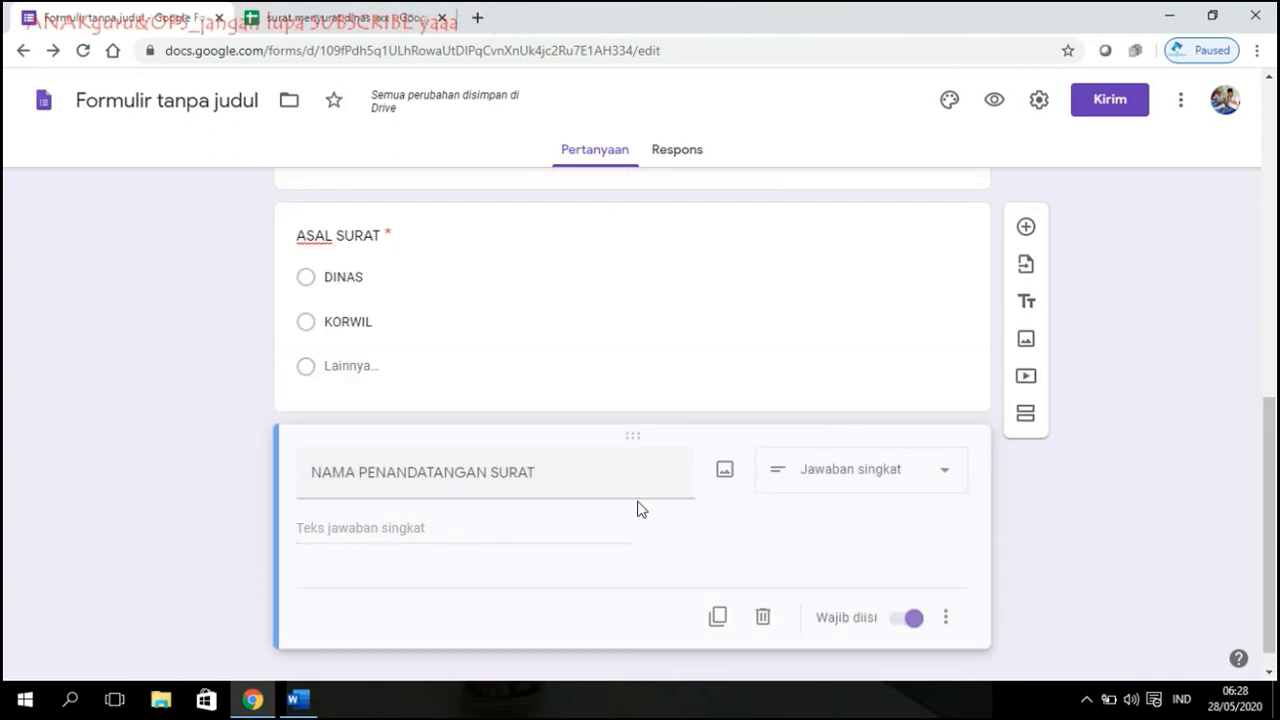
left_click(1190, 419)
scroll(846, 431, "up", 4)
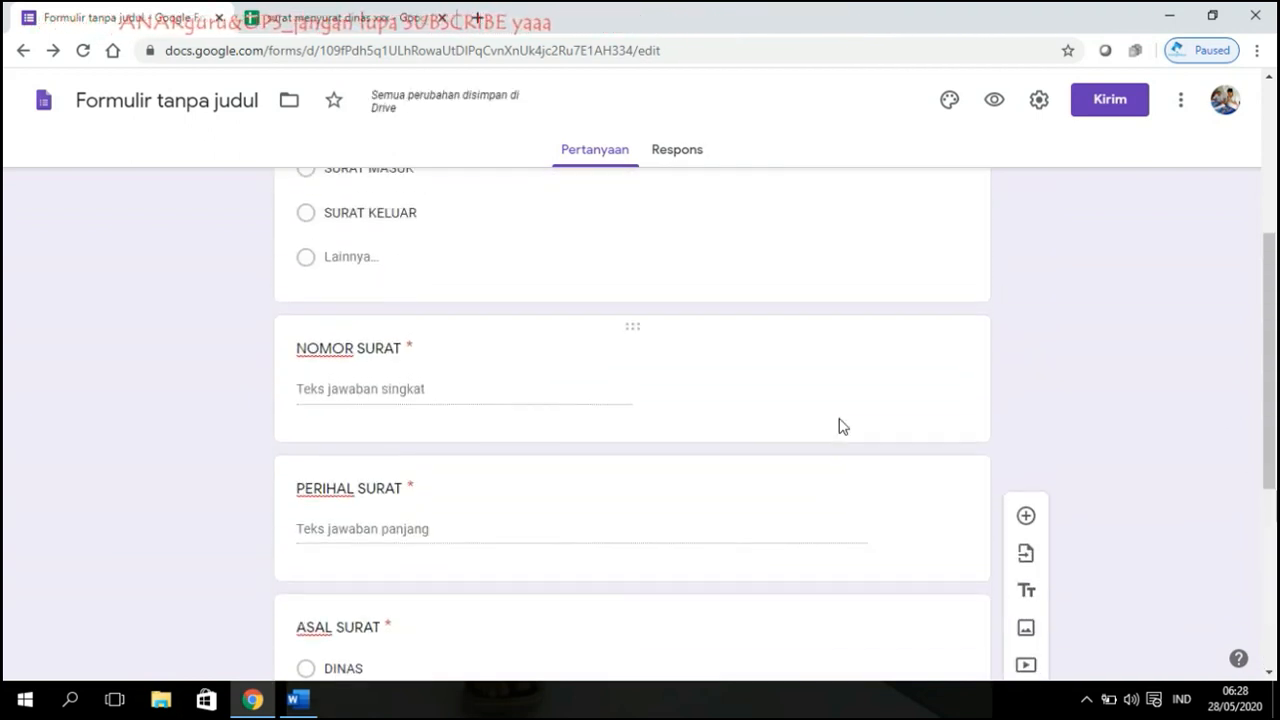
scroll(838, 426, "up", 4)
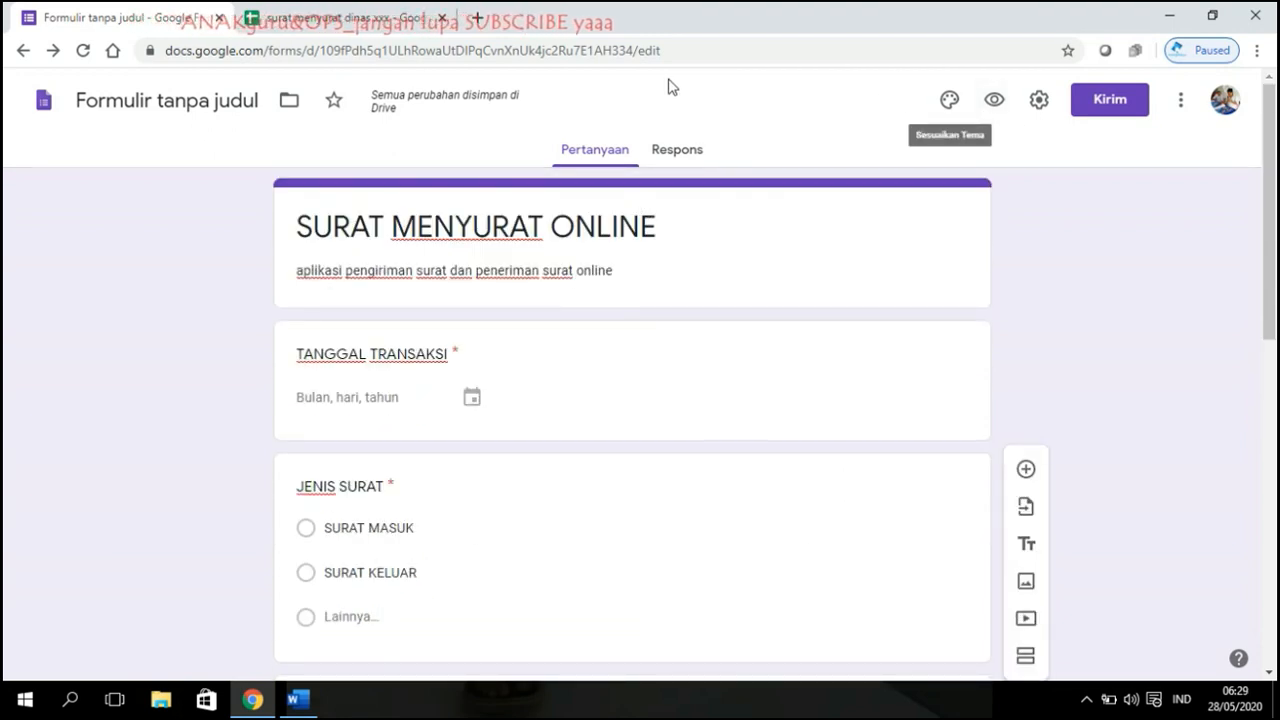
left_click(993, 99)
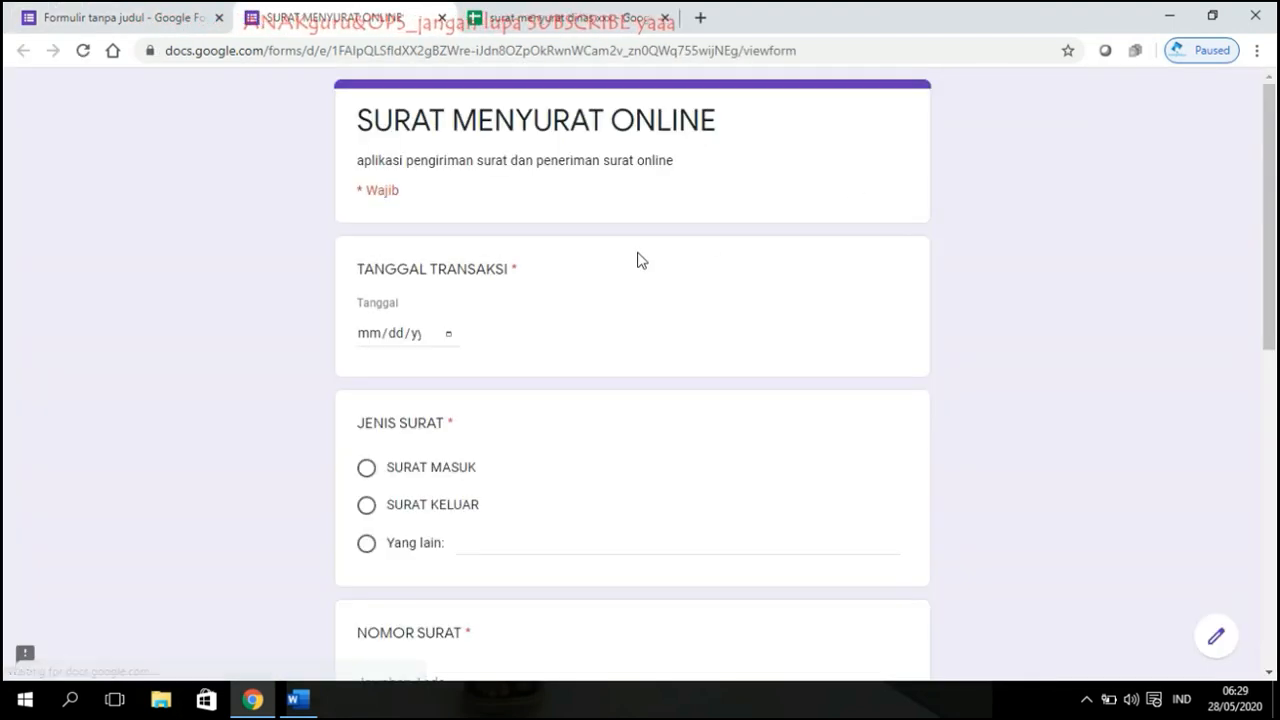
scroll(641, 260, "down", 1)
scroll(641, 260, "up", 1)
scroll(641, 260, "down", 2)
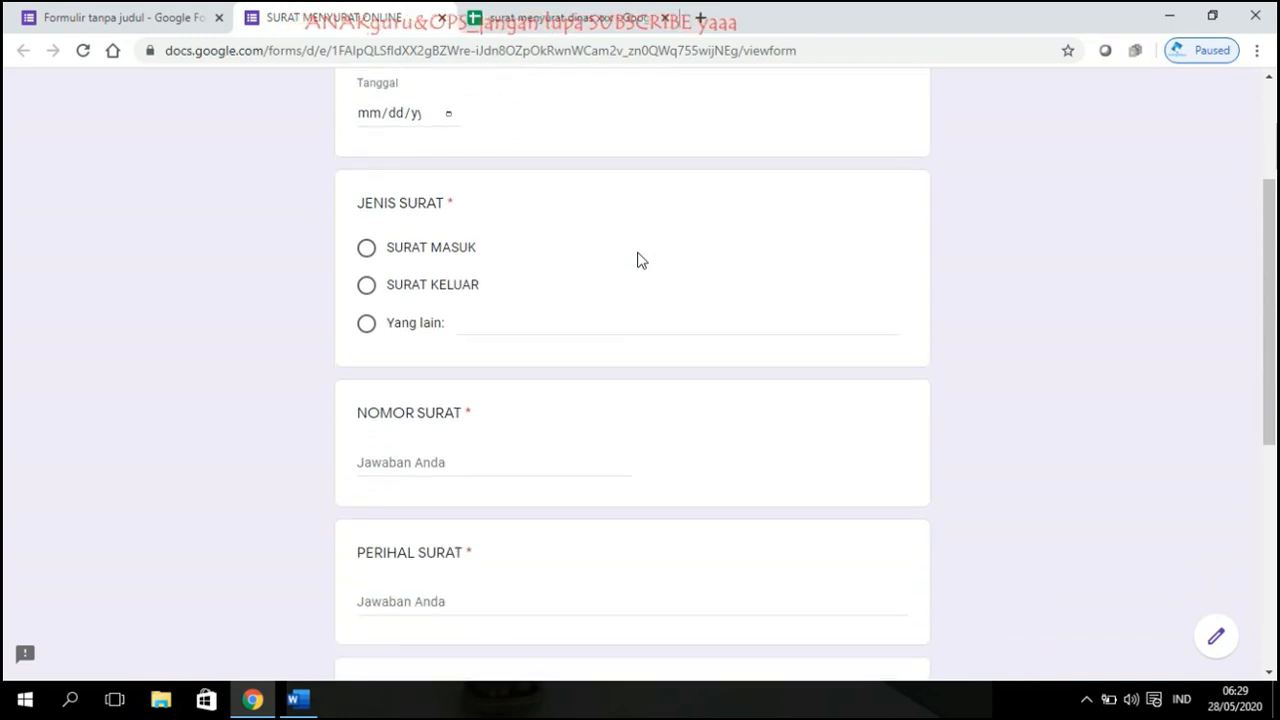
scroll(641, 260, "down", 2)
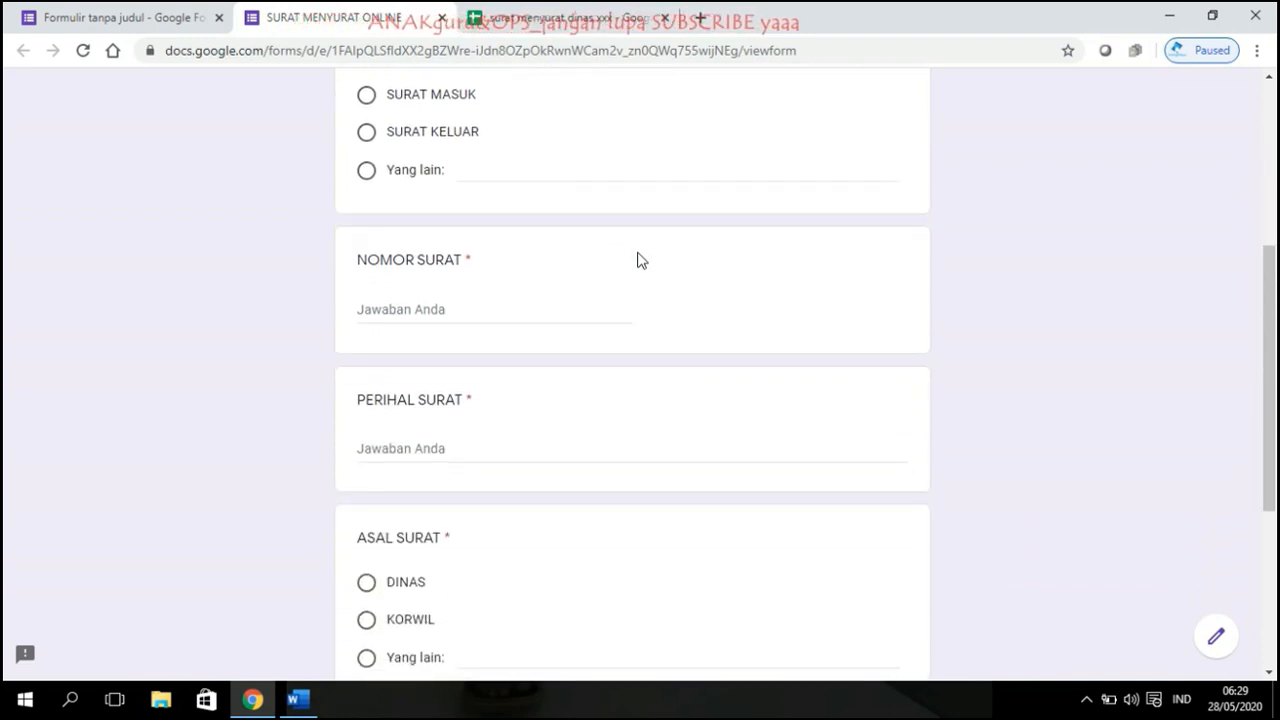
scroll(641, 260, "down", 3)
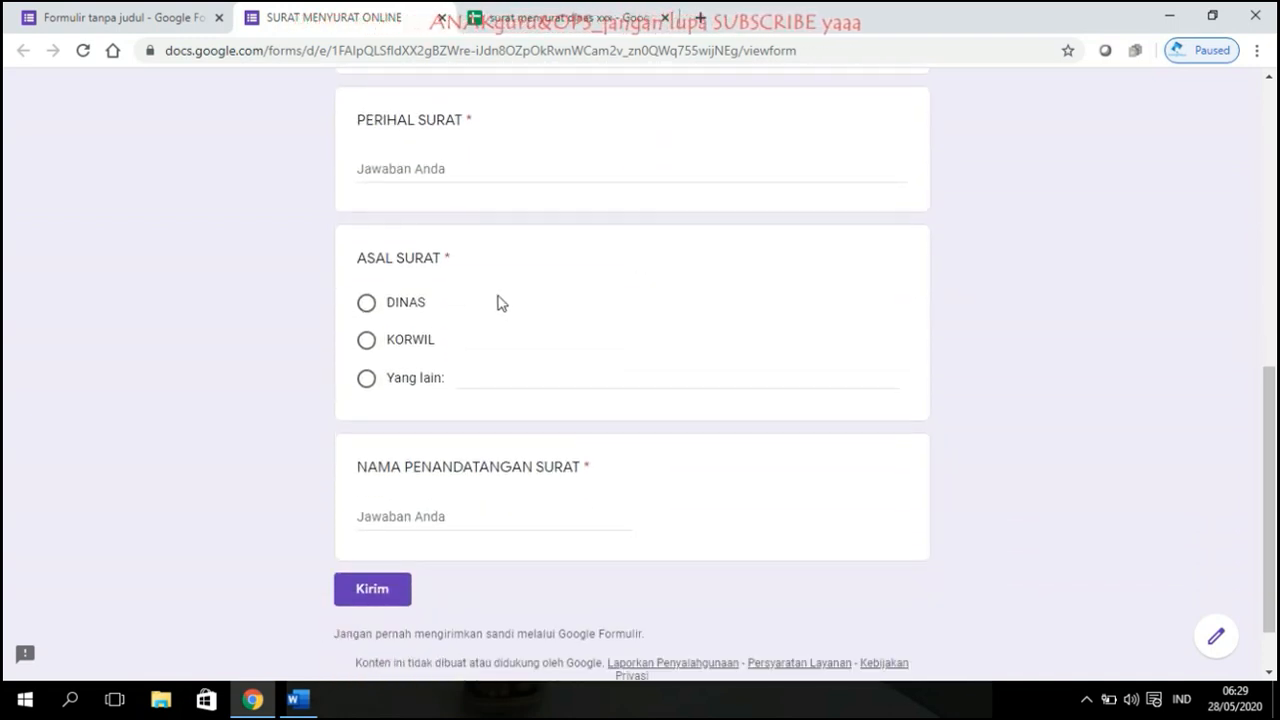
scroll(501, 303, "down", 1)
scroll(497, 294, "up", 6)
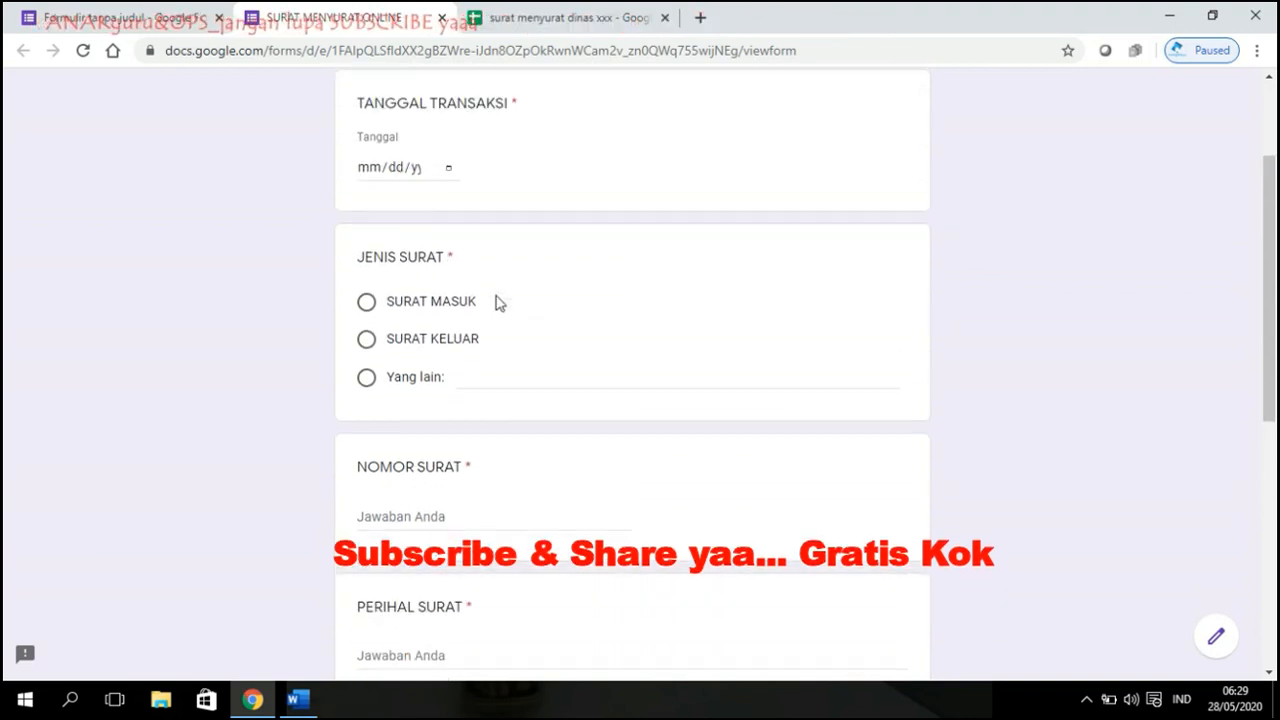
scroll(497, 303, "up", 2)
left_click(441, 17)
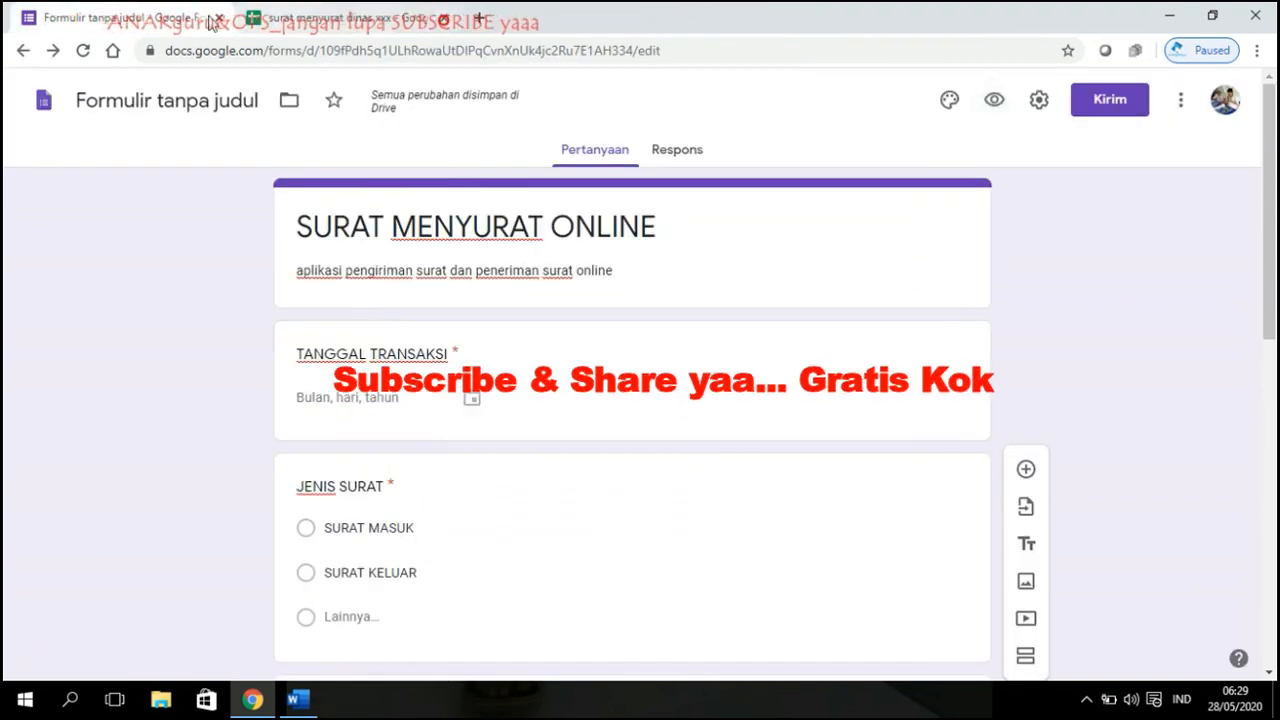
scroll(671, 317, "down", 5)
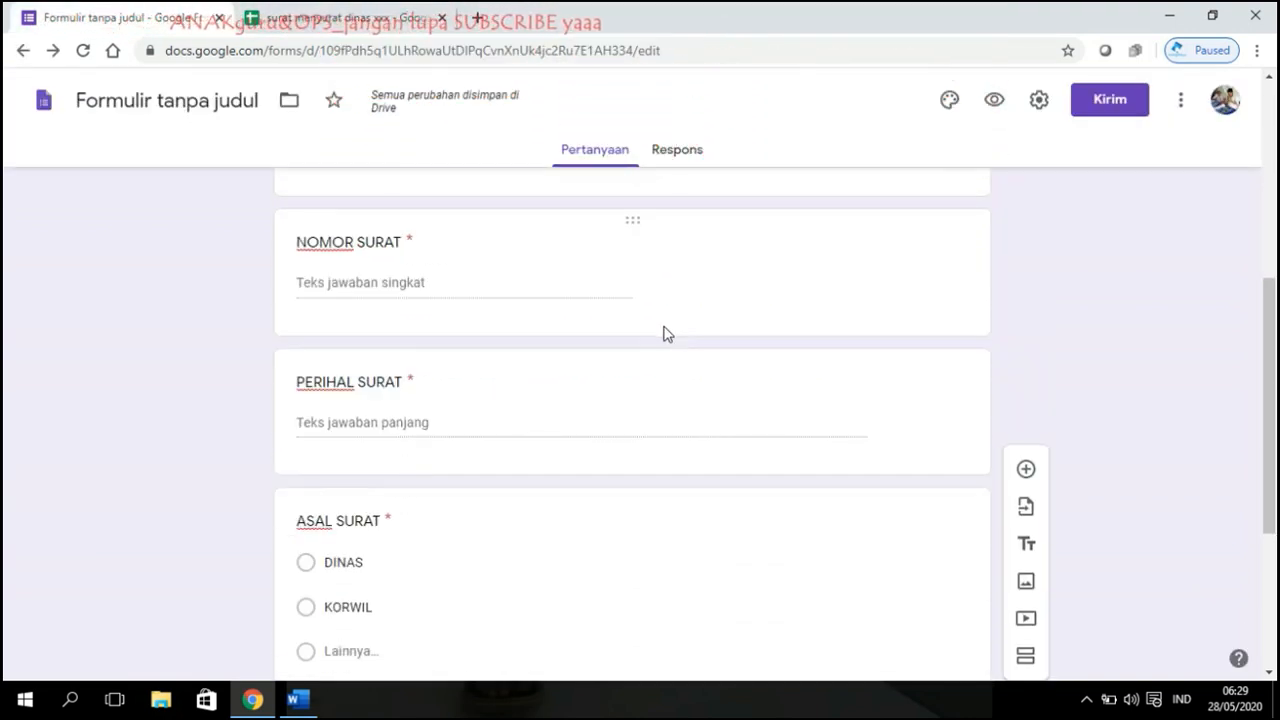
scroll(665, 335, "up", 5)
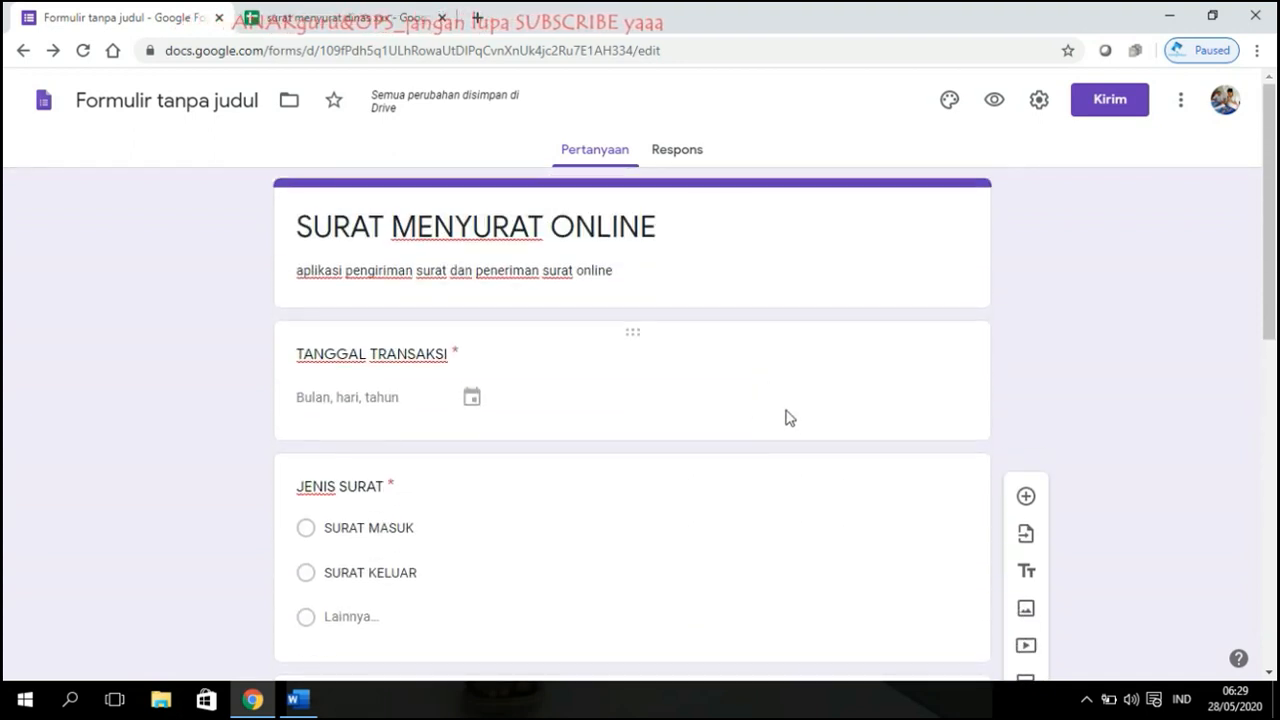
scroll(790, 418, "down", 2)
left_click(693, 278)
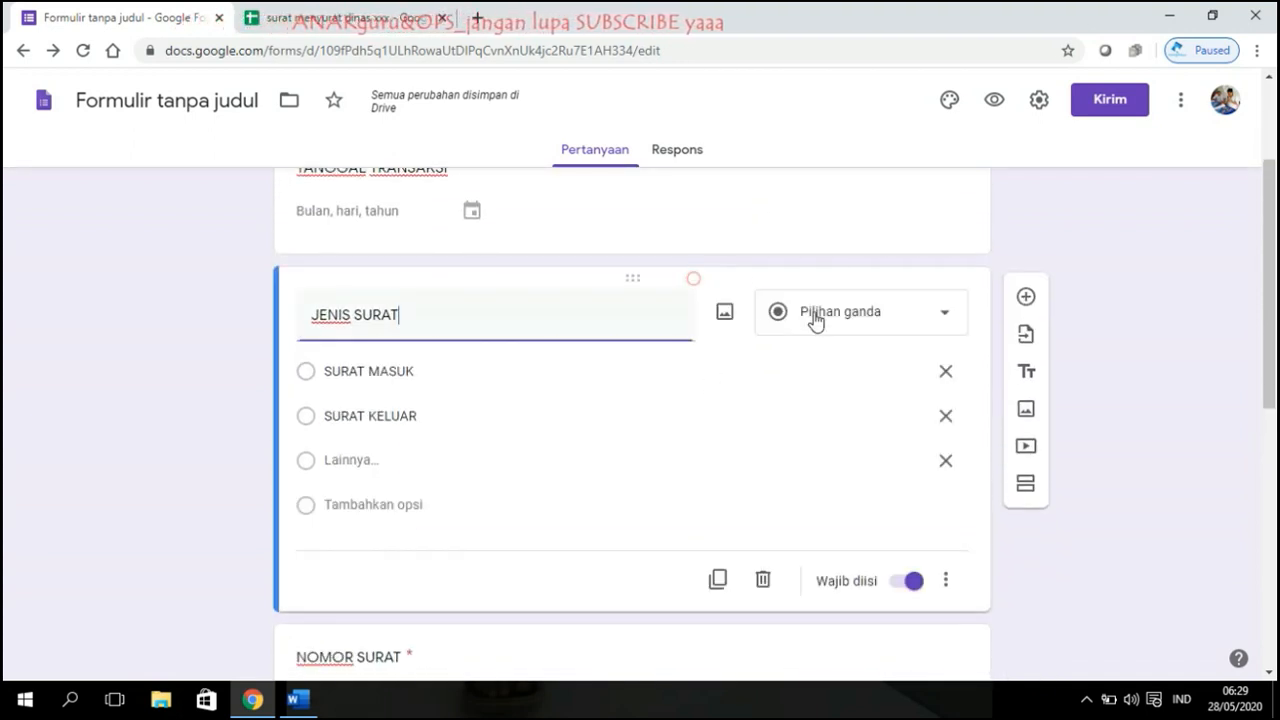
left_click(717, 580)
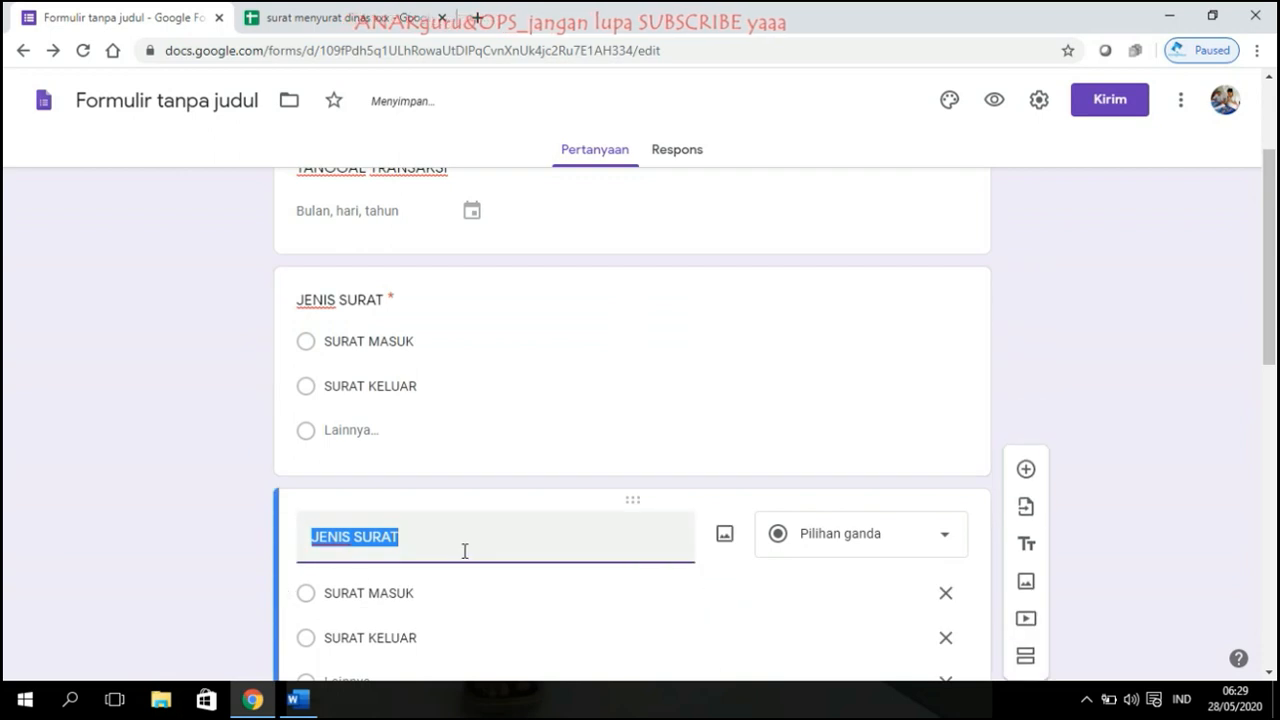
type("NAMA PENG")
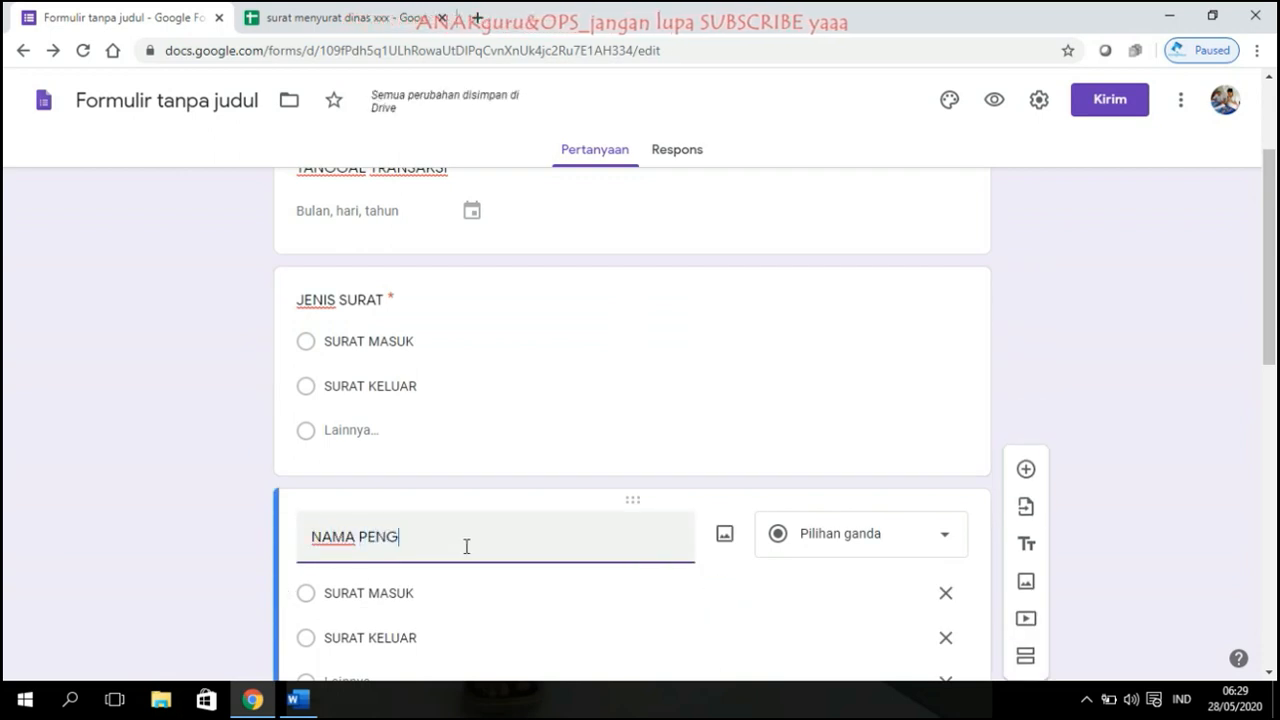
key("BackSpace")
key("BackSpace")
key("BackSpace")
key("BackSpace")
key("BackSpace")
key("BackSpace")
key("BackSpace")
key("BackSpace")
key("BackSpace")
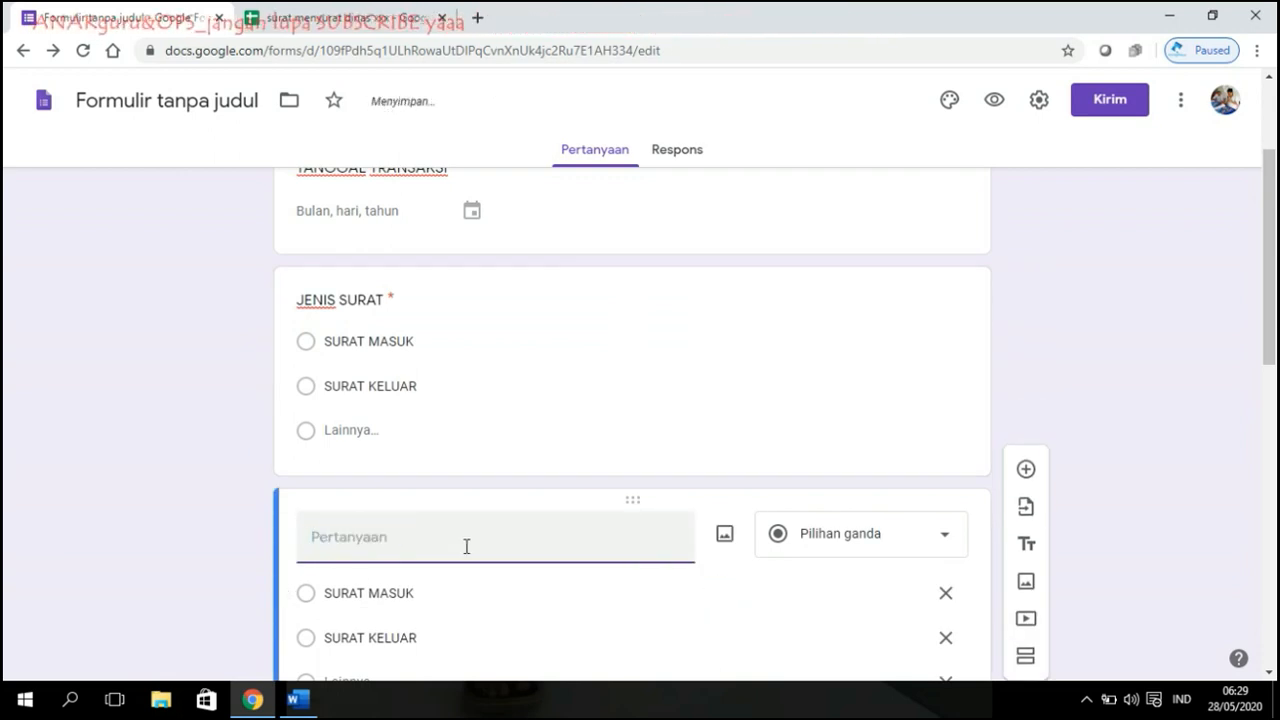
type("INSTANSI")
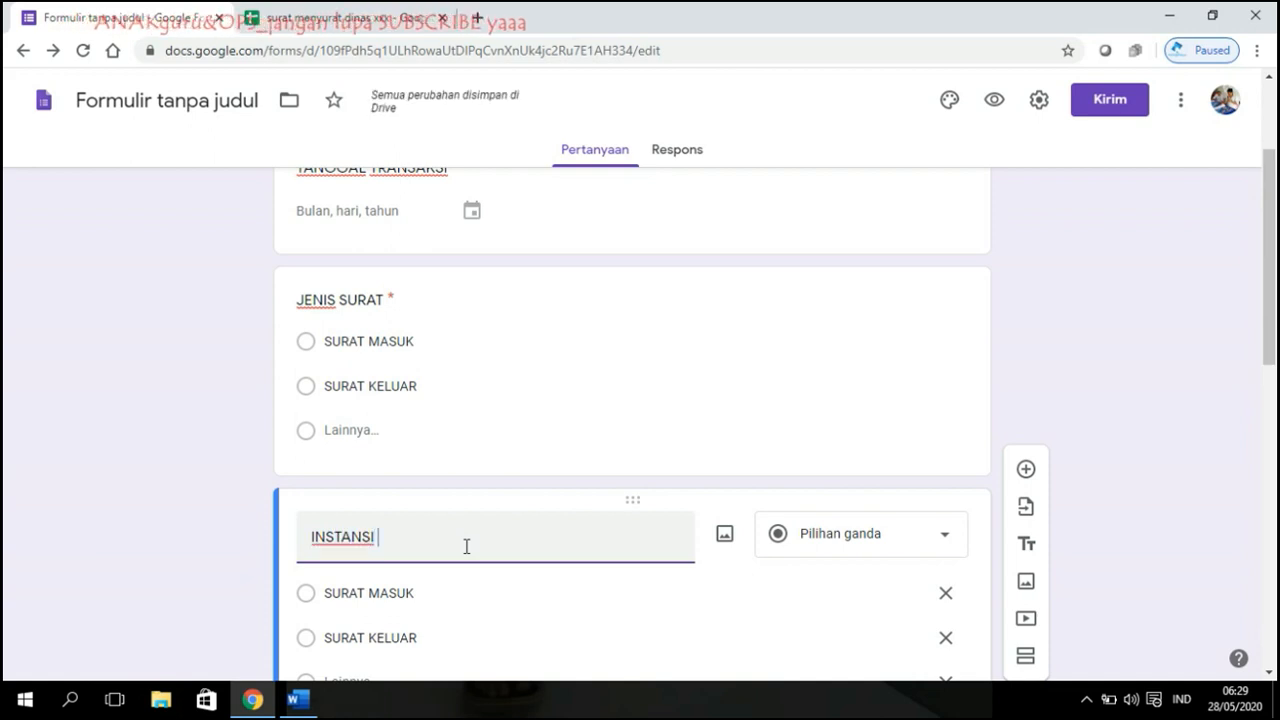
type(" PENGIRIM SURAT")
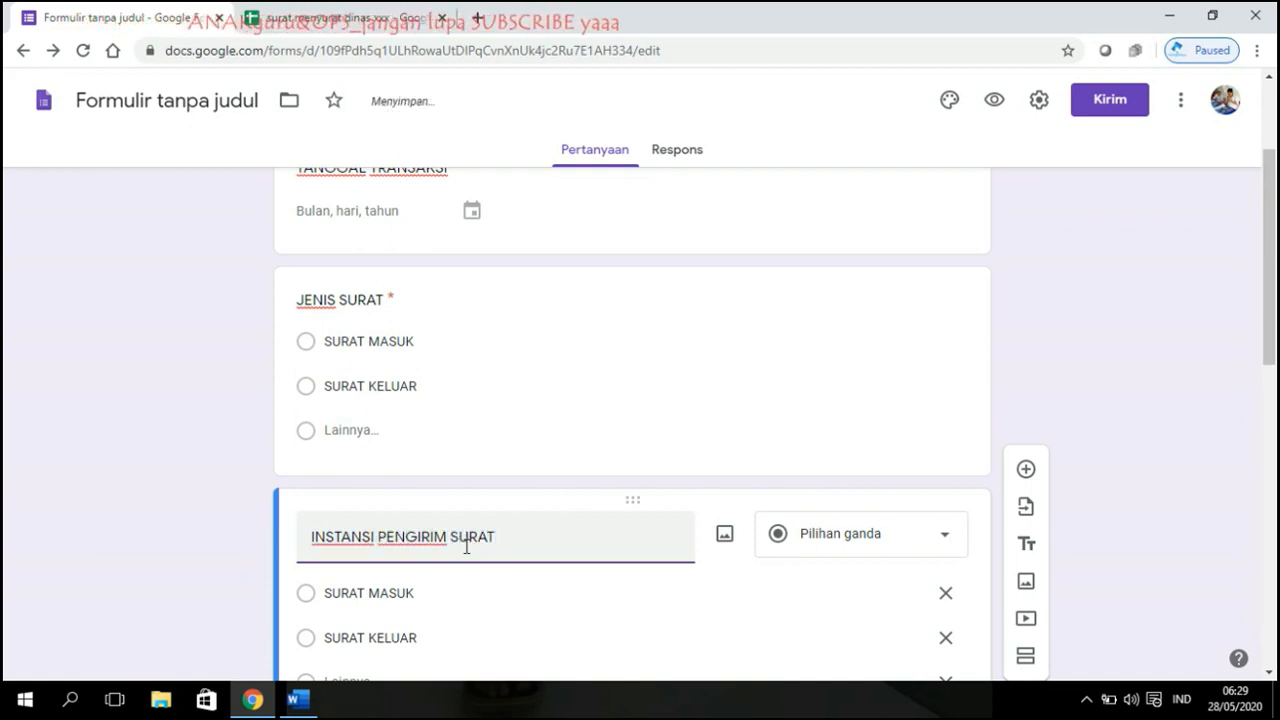
left_click(1154, 346)
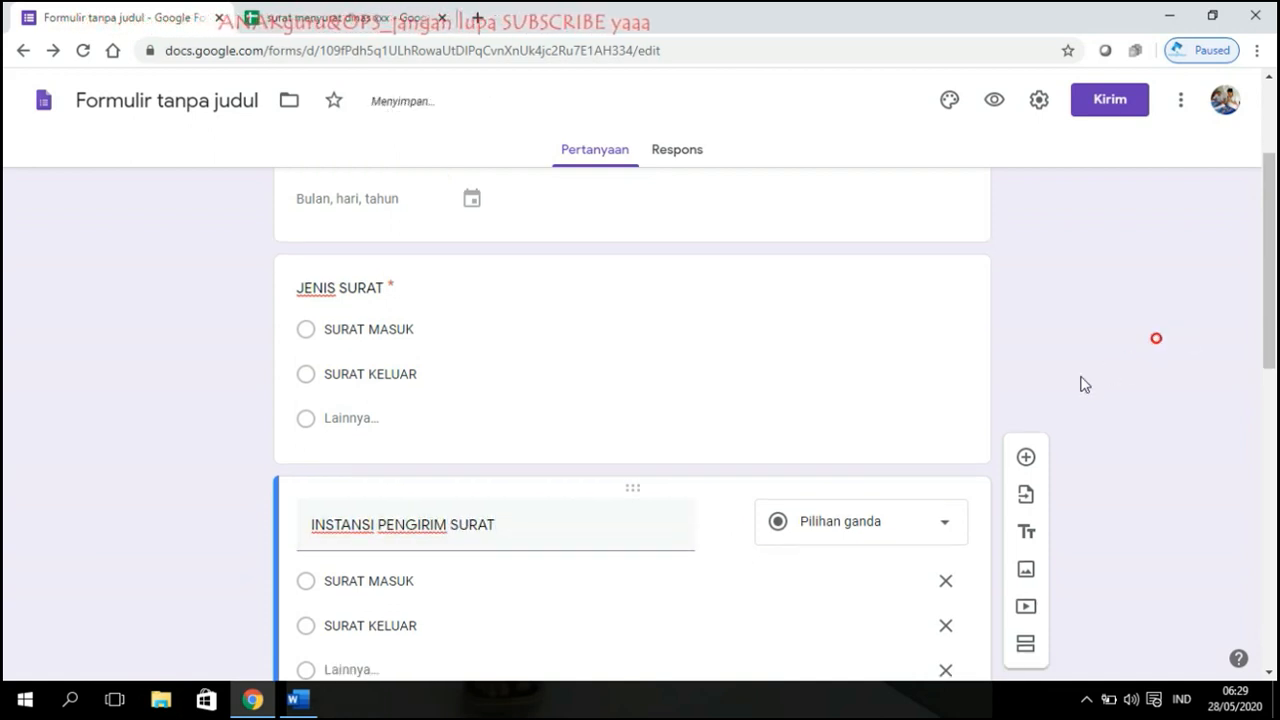
scroll(1080, 383, "down", 3)
left_click(907, 258)
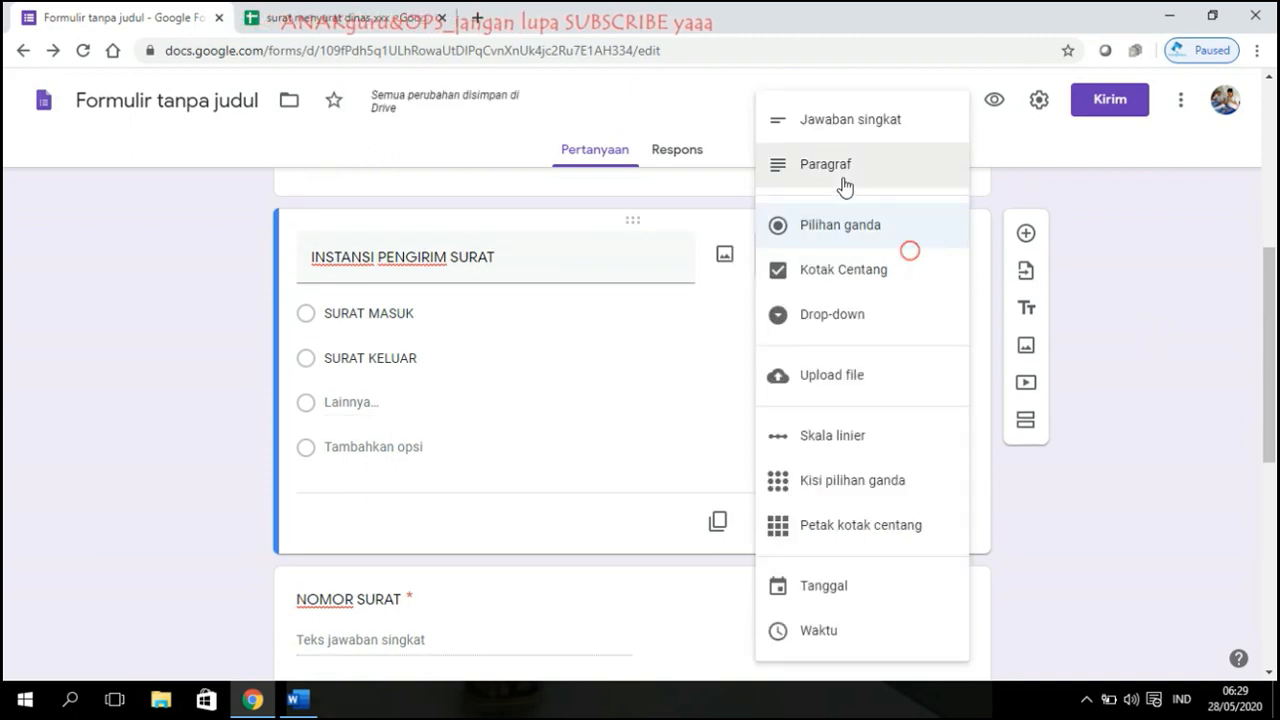
left_click(818, 123)
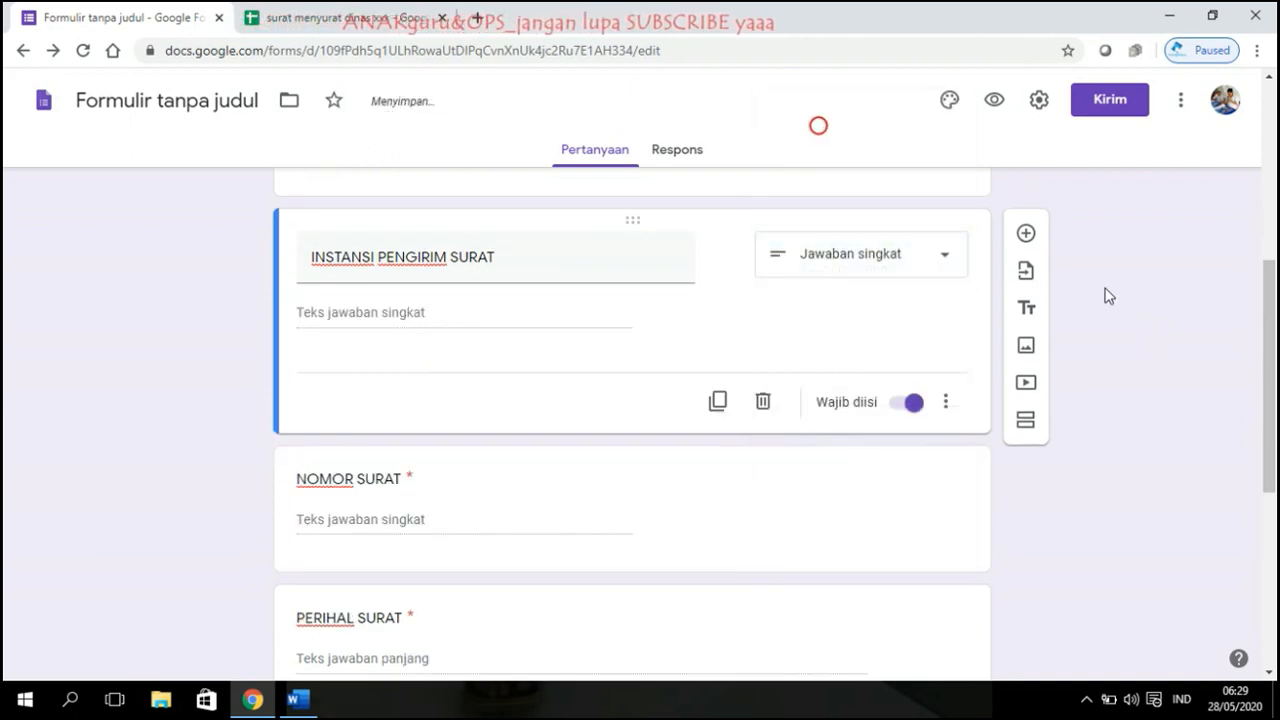
scroll(703, 360, "down", 1)
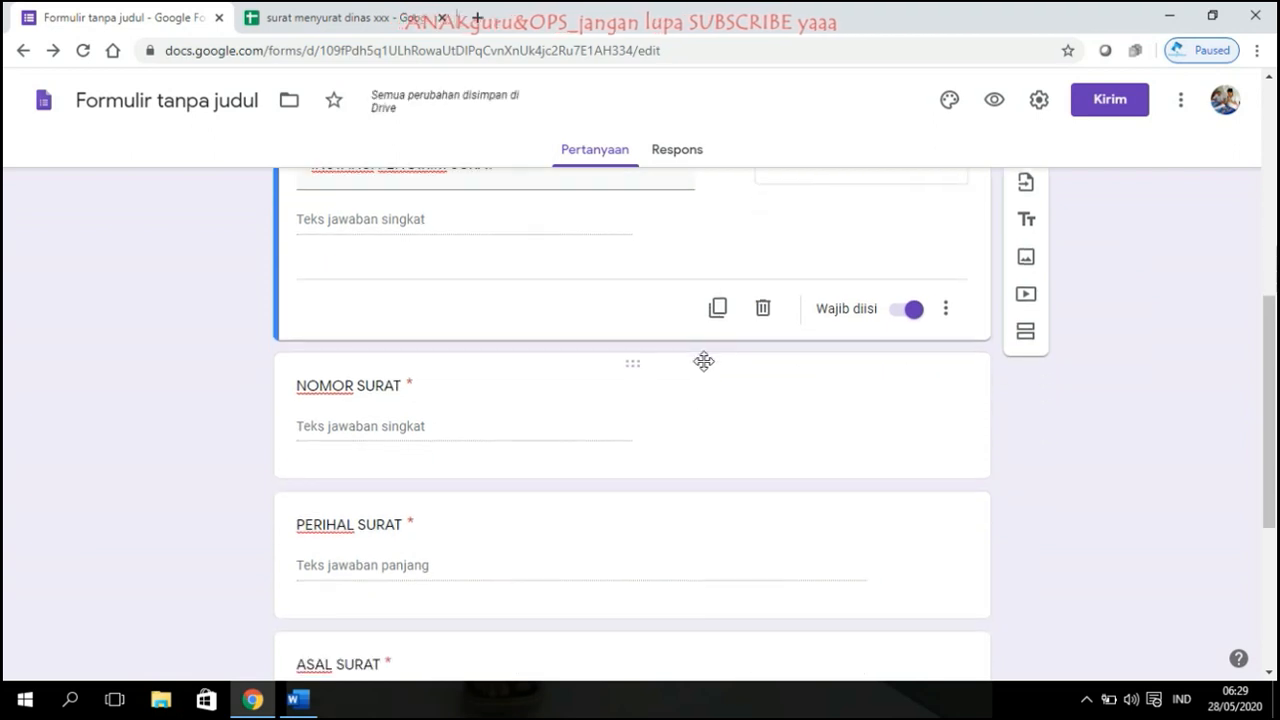
scroll(703, 362, "up", 1)
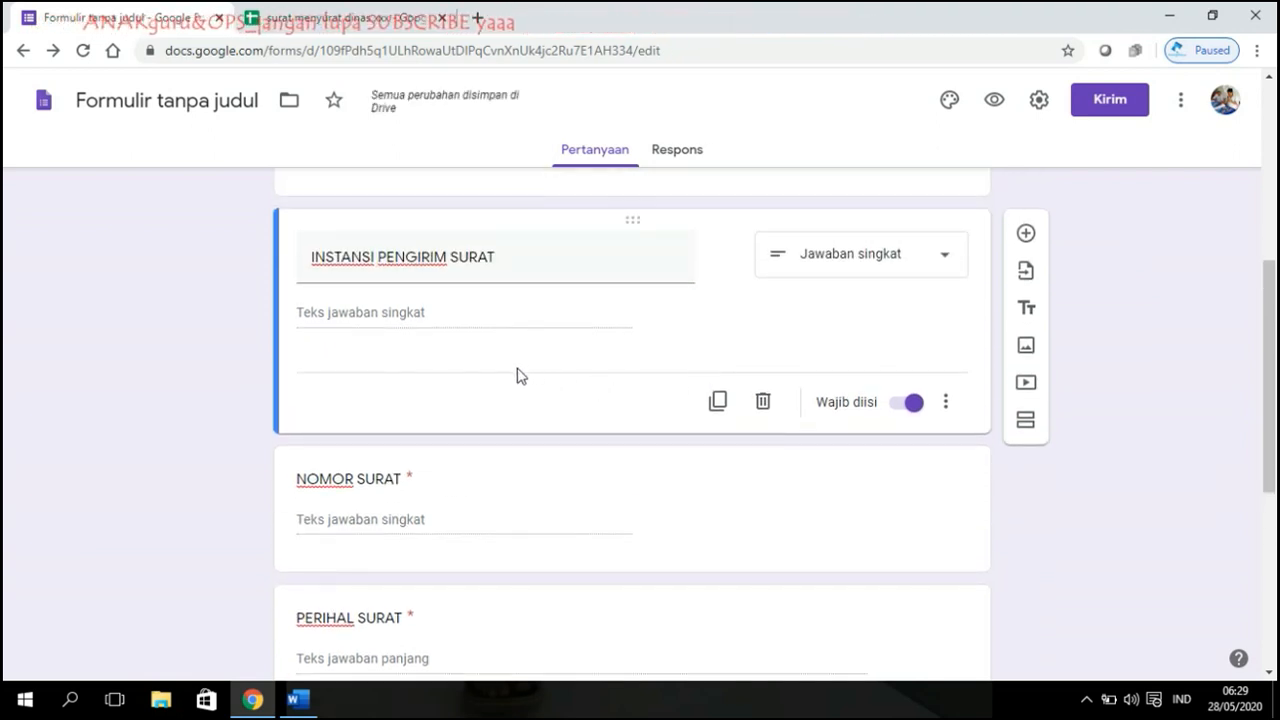
scroll(518, 376, "down", 1)
scroll(517, 366, "up", 1)
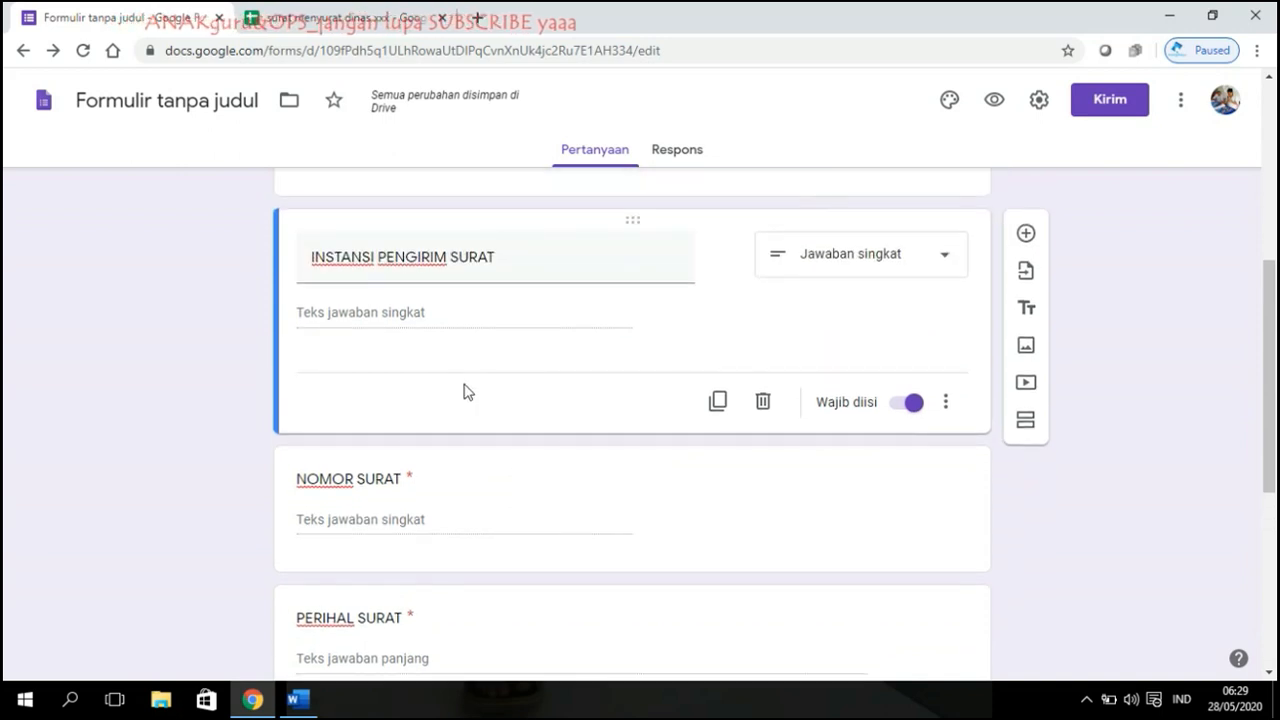
scroll(476, 356, "down", 5)
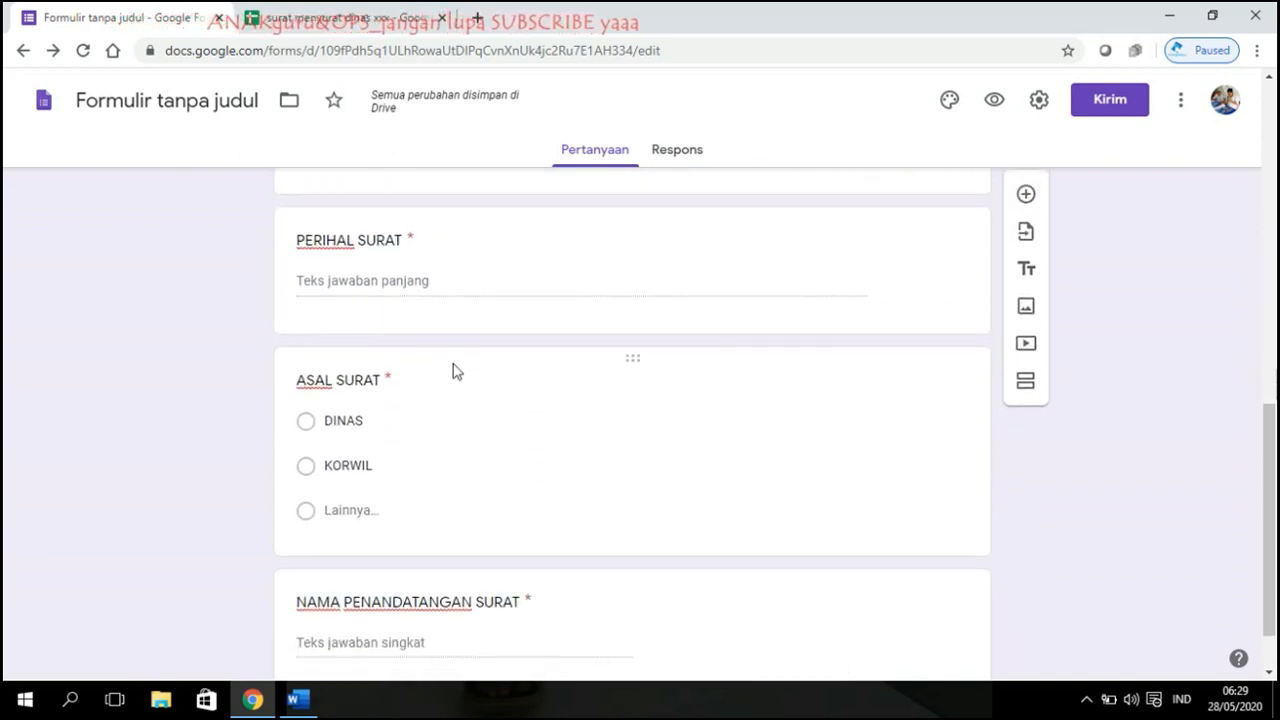
scroll(480, 372, "up", 10)
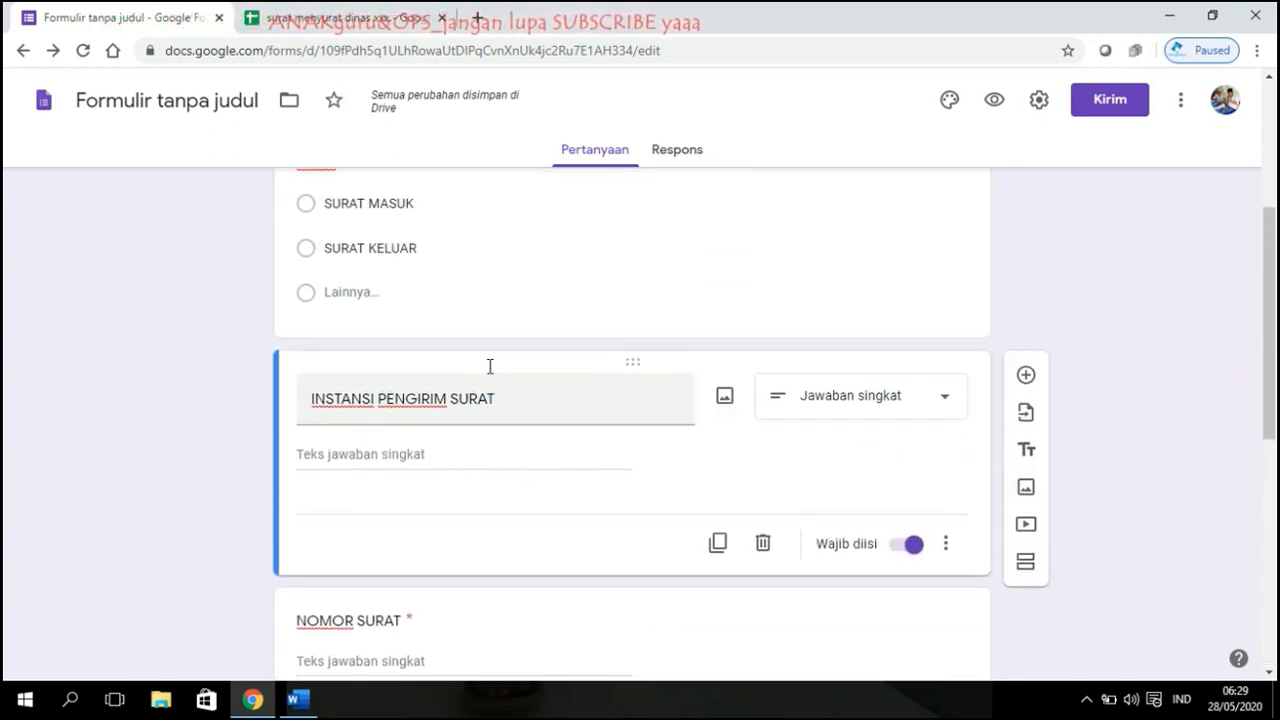
scroll(480, 375, "down", 2)
scroll(480, 375, "down", 5)
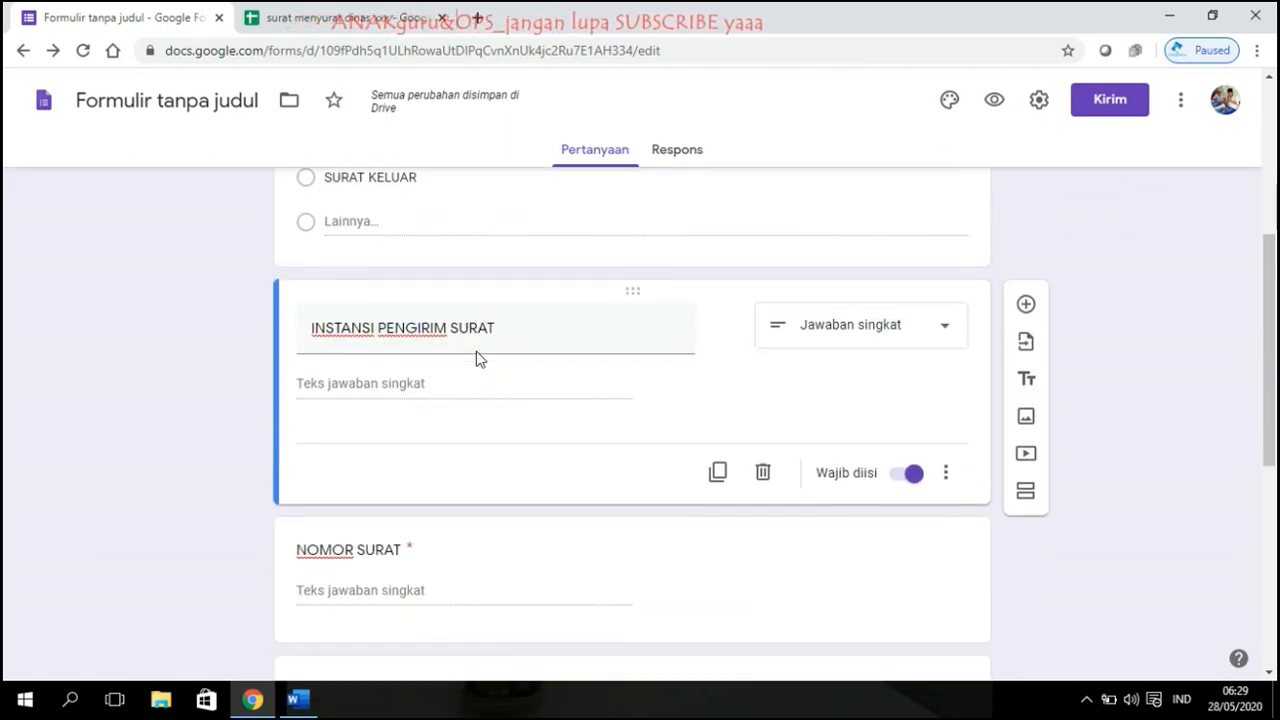
scroll(466, 363, "up", 1)
scroll(474, 363, "up", 3)
scroll(474, 370, "down", 6)
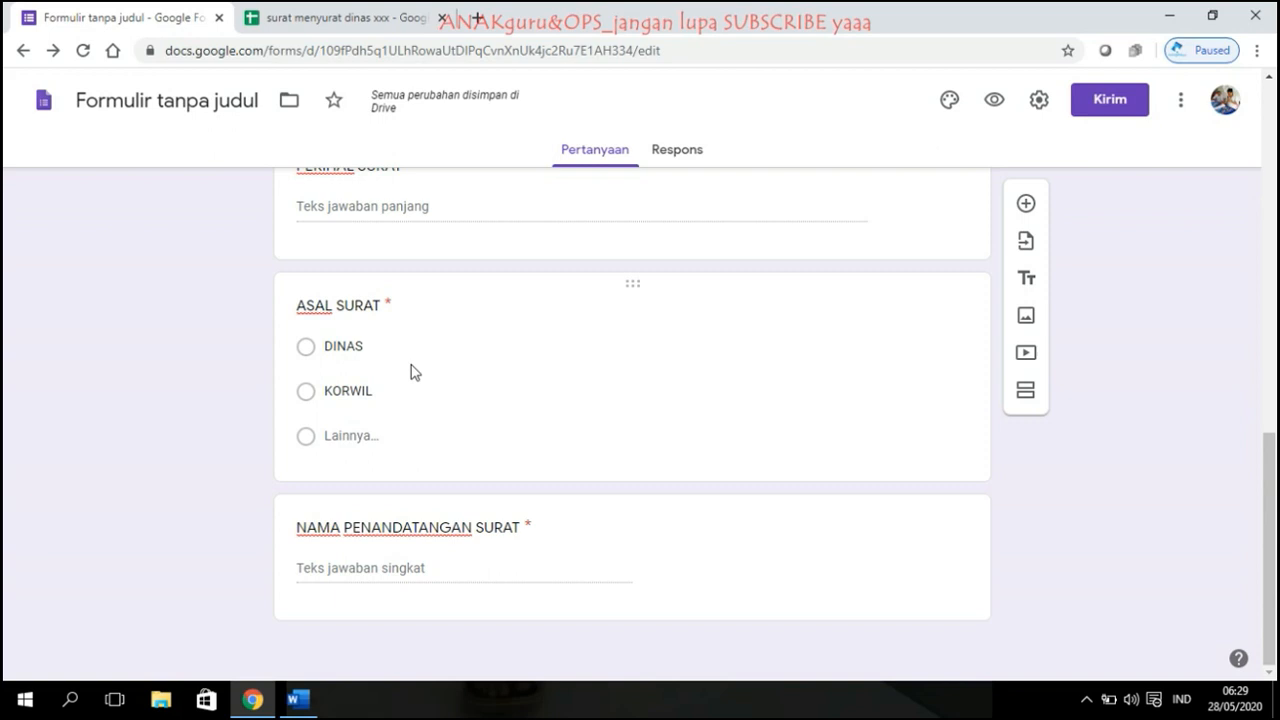
left_click(623, 290)
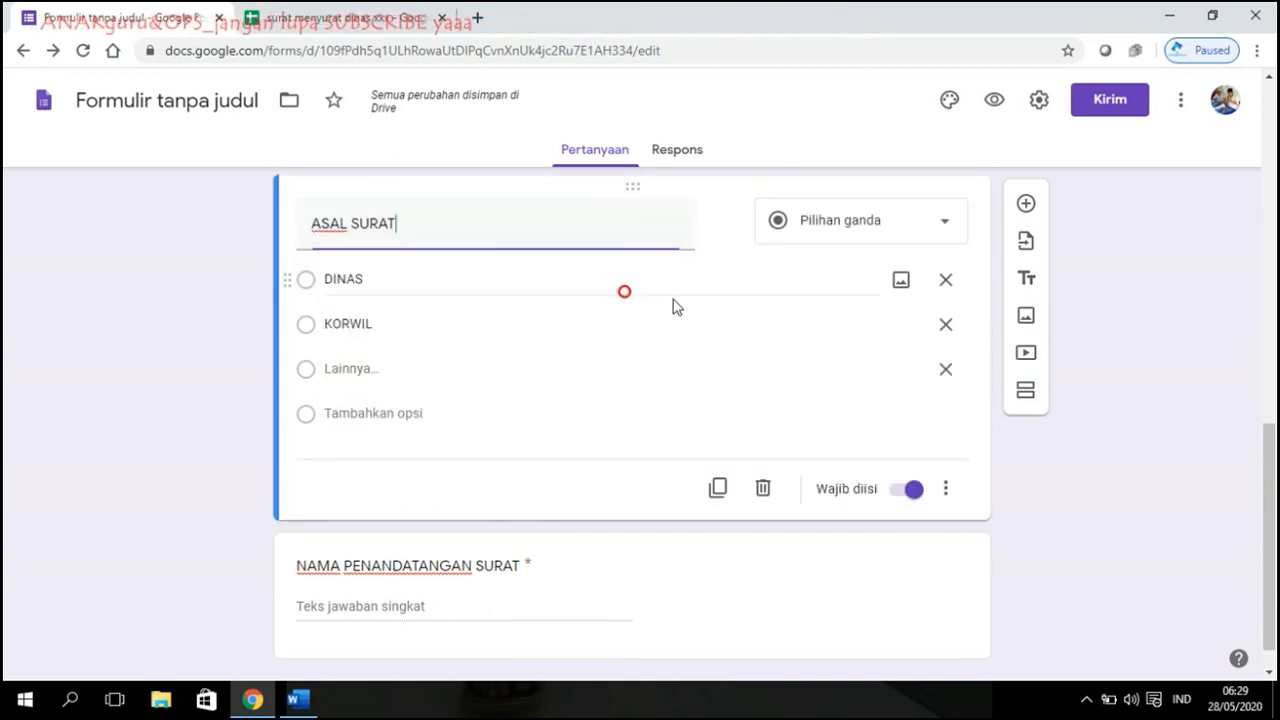
Step: Duplicate ASAL SURAT as TUJUAN SURAT with an added UMUM option, then preview the form
left_click(717, 488)
type("TUJUAN")
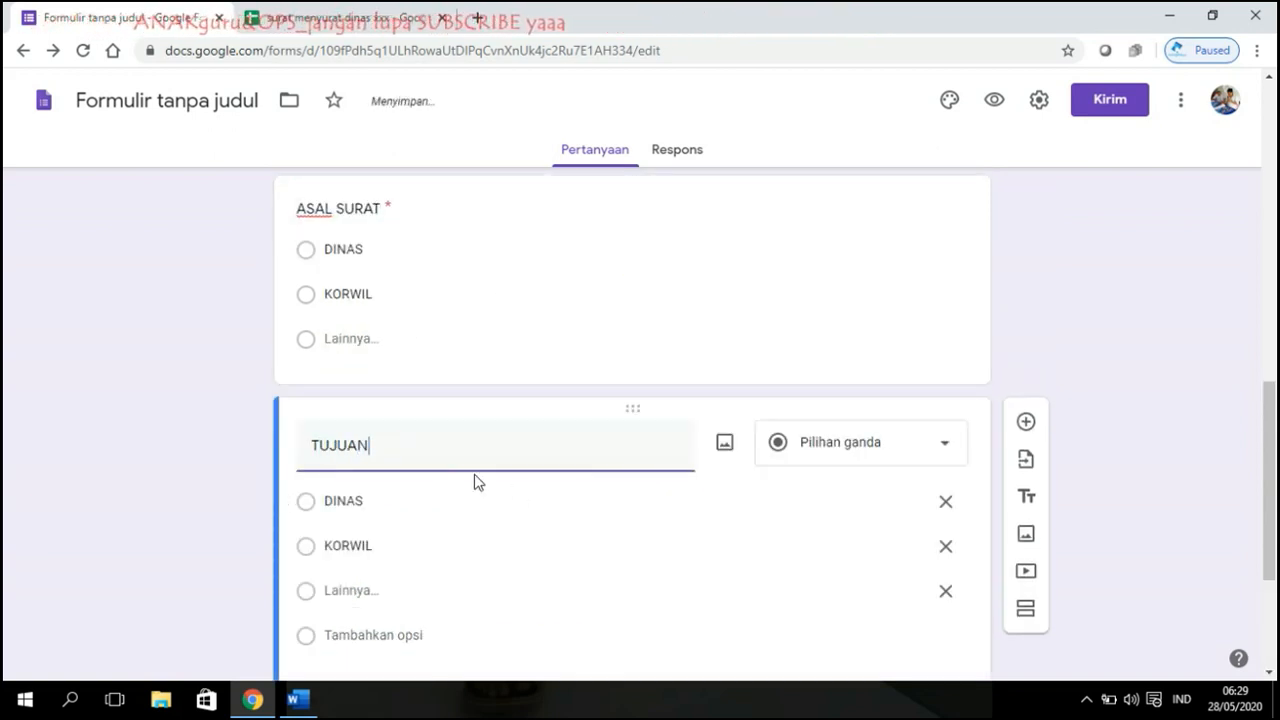
type(" SURAT")
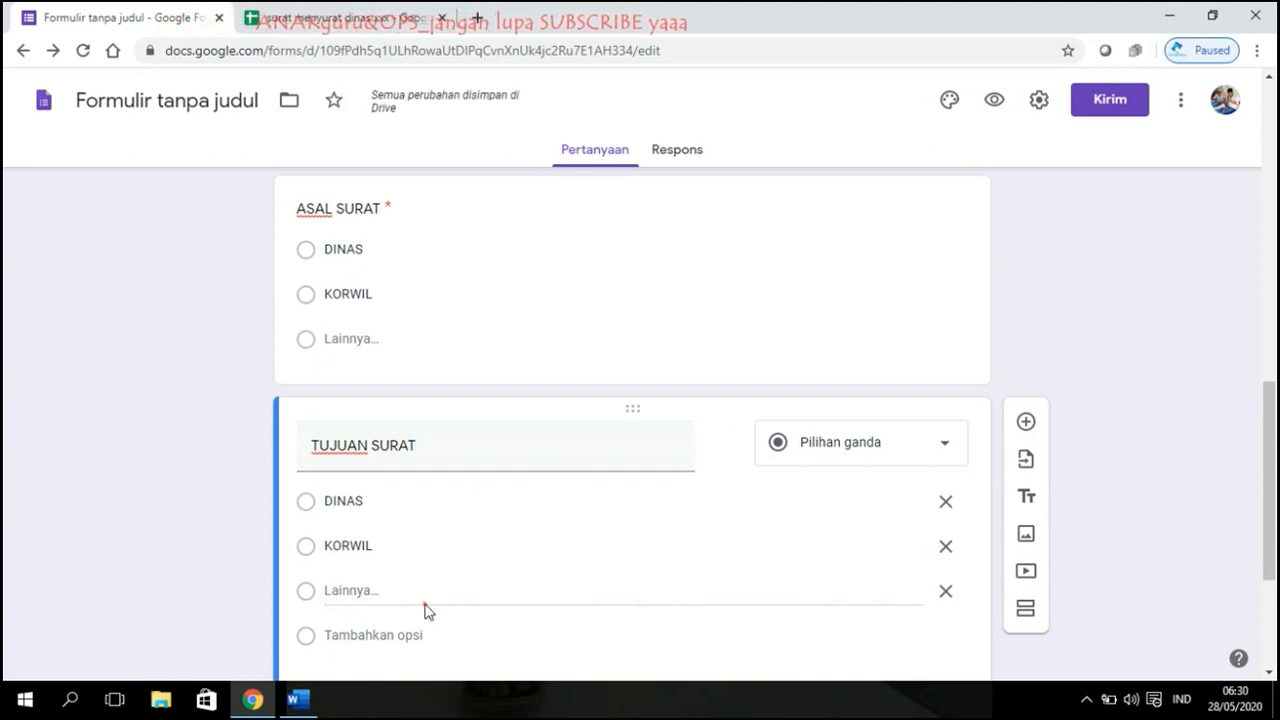
left_click(358, 628)
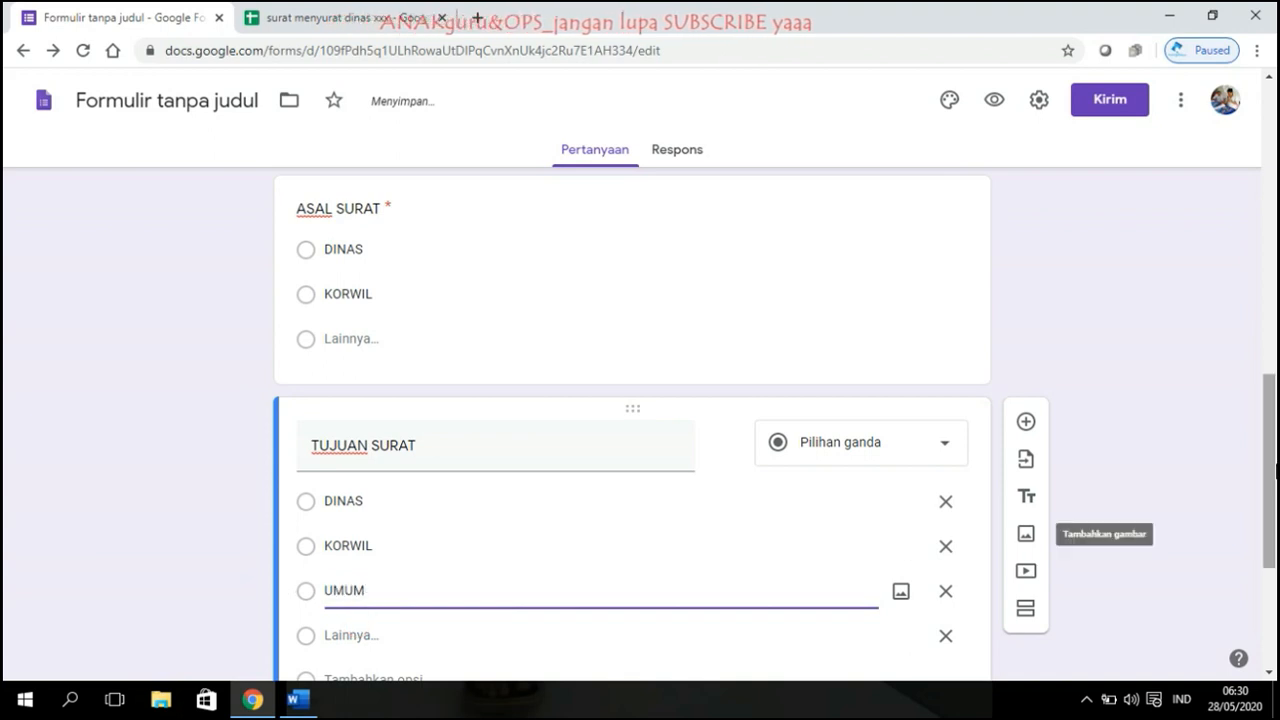
scroll(1220, 430, "down", 3)
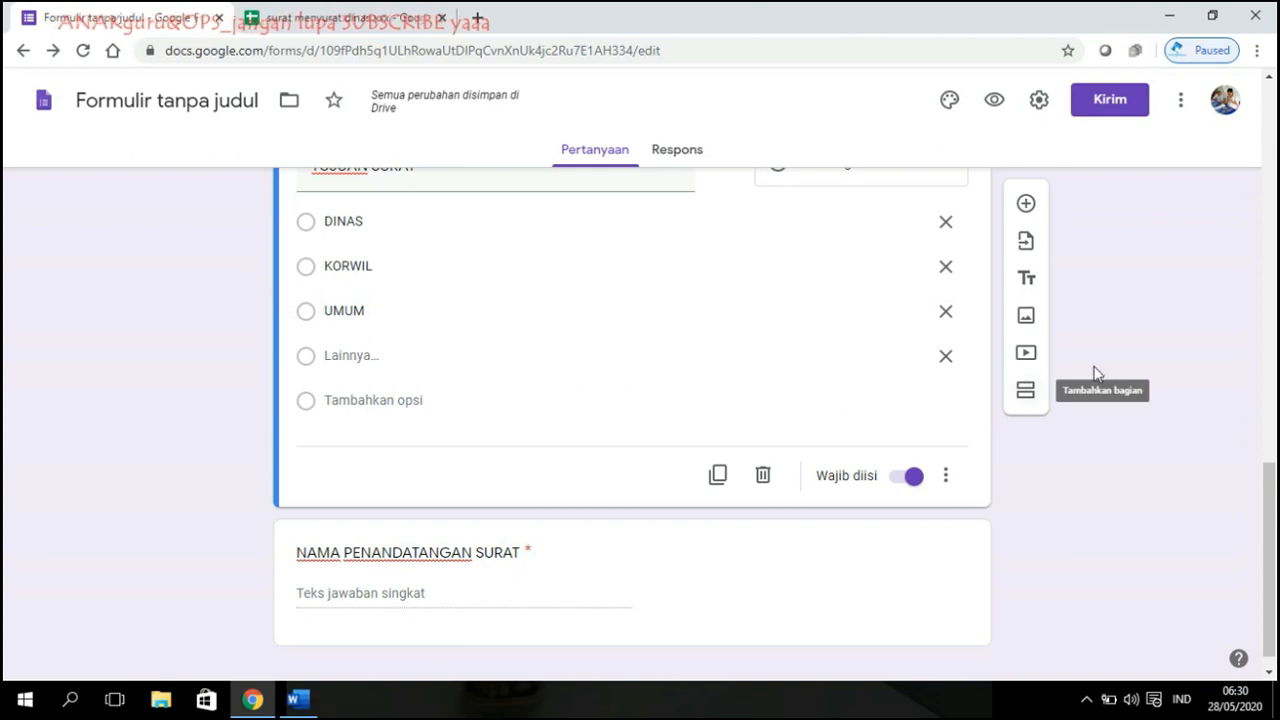
left_click(992, 102)
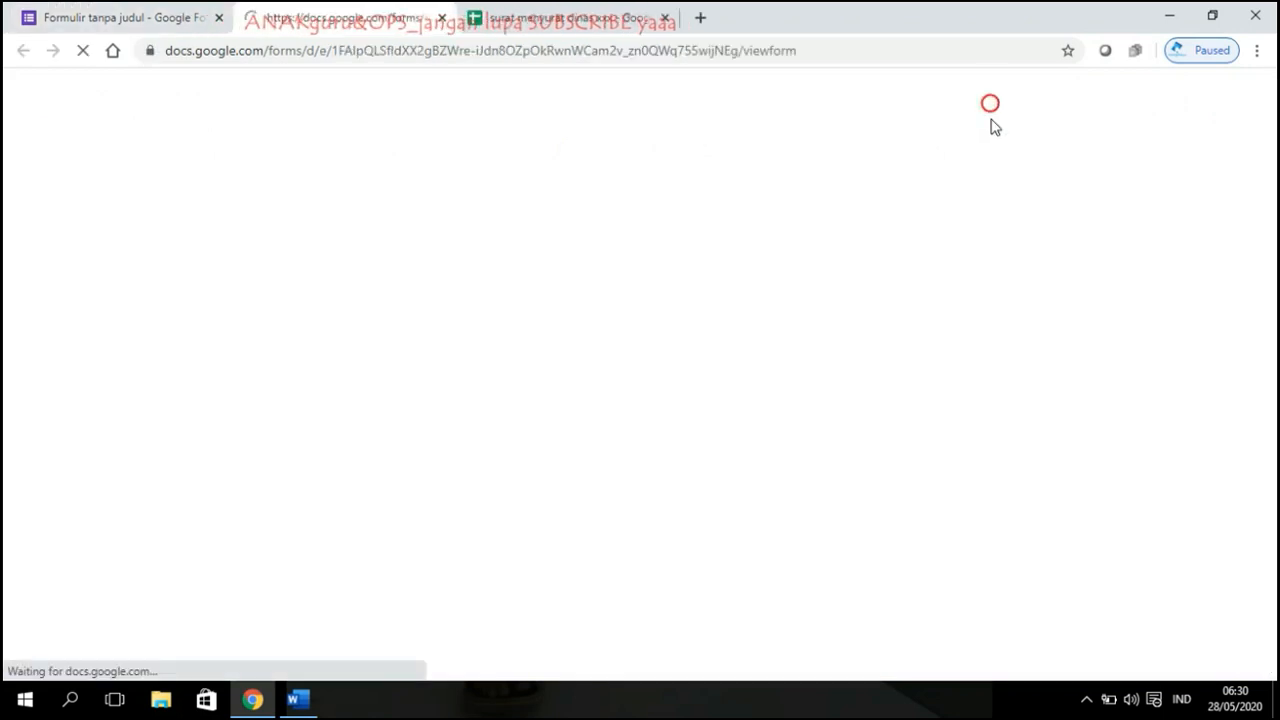
Step: Scroll through the form preview to check every question, then close the preview
scroll(906, 418, "down", 5)
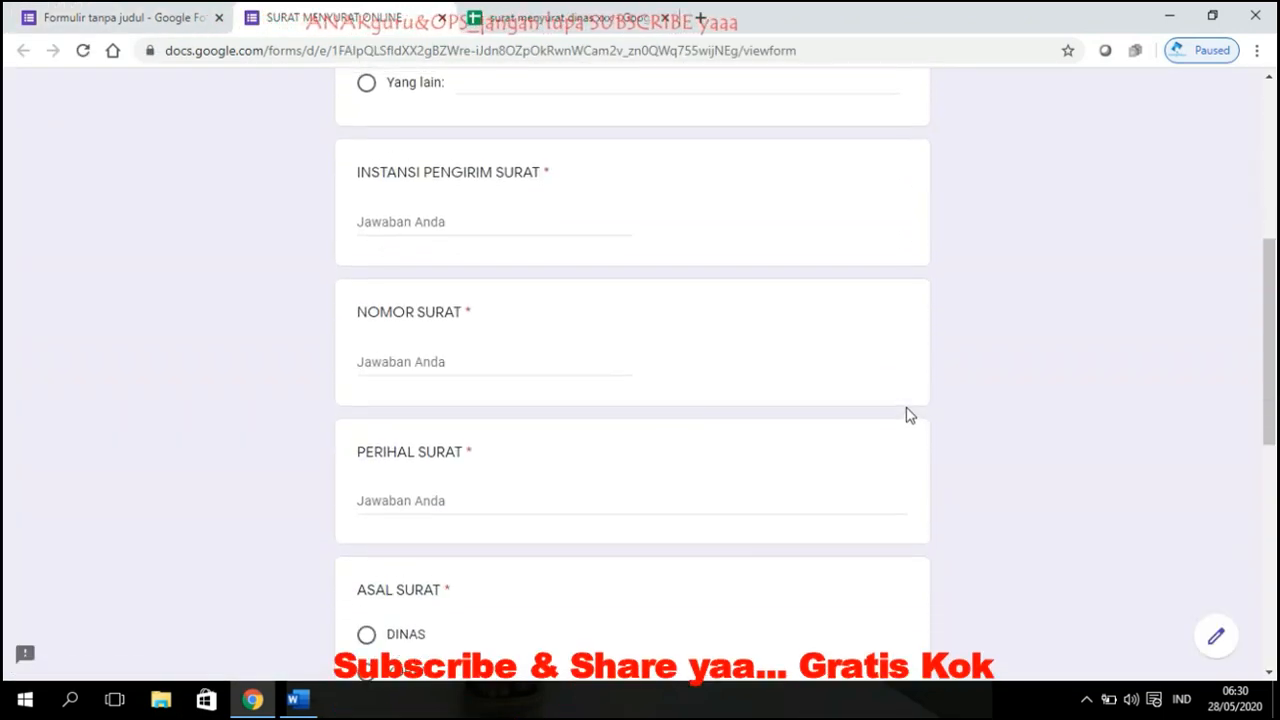
scroll(666, 340, "up", 5)
scroll(543, 289, "down", 4)
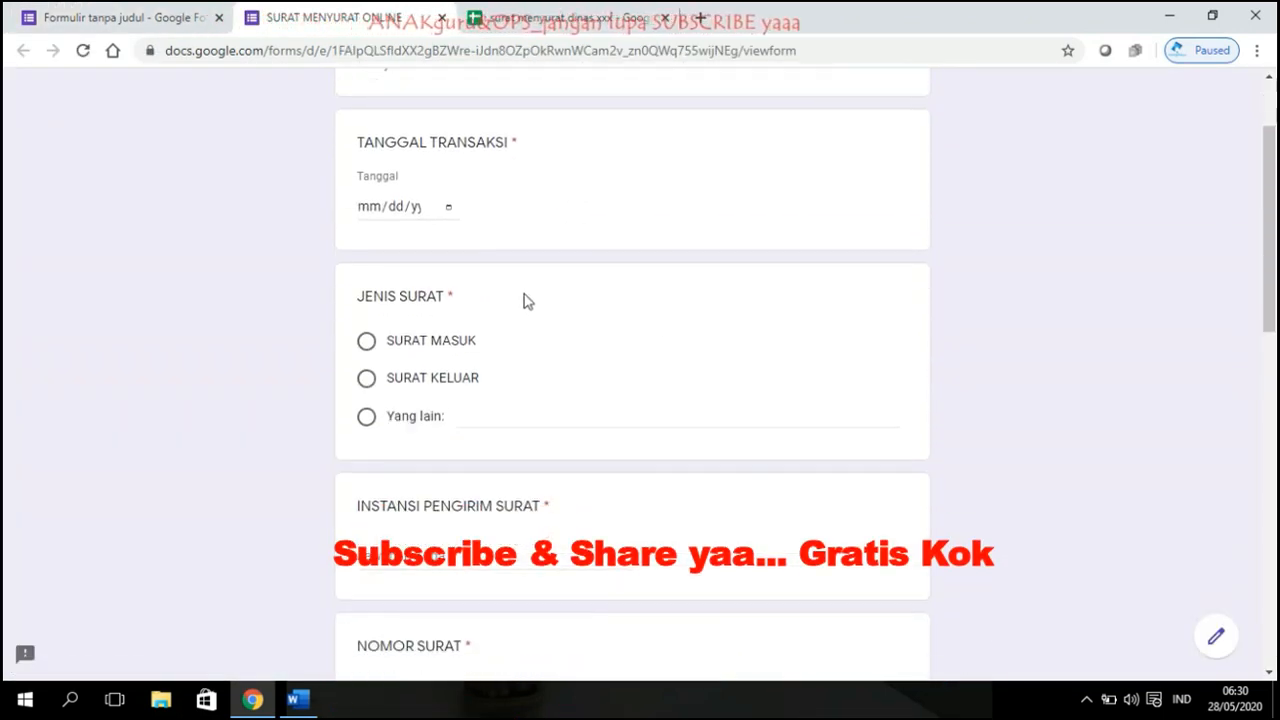
scroll(495, 305, "down", 2)
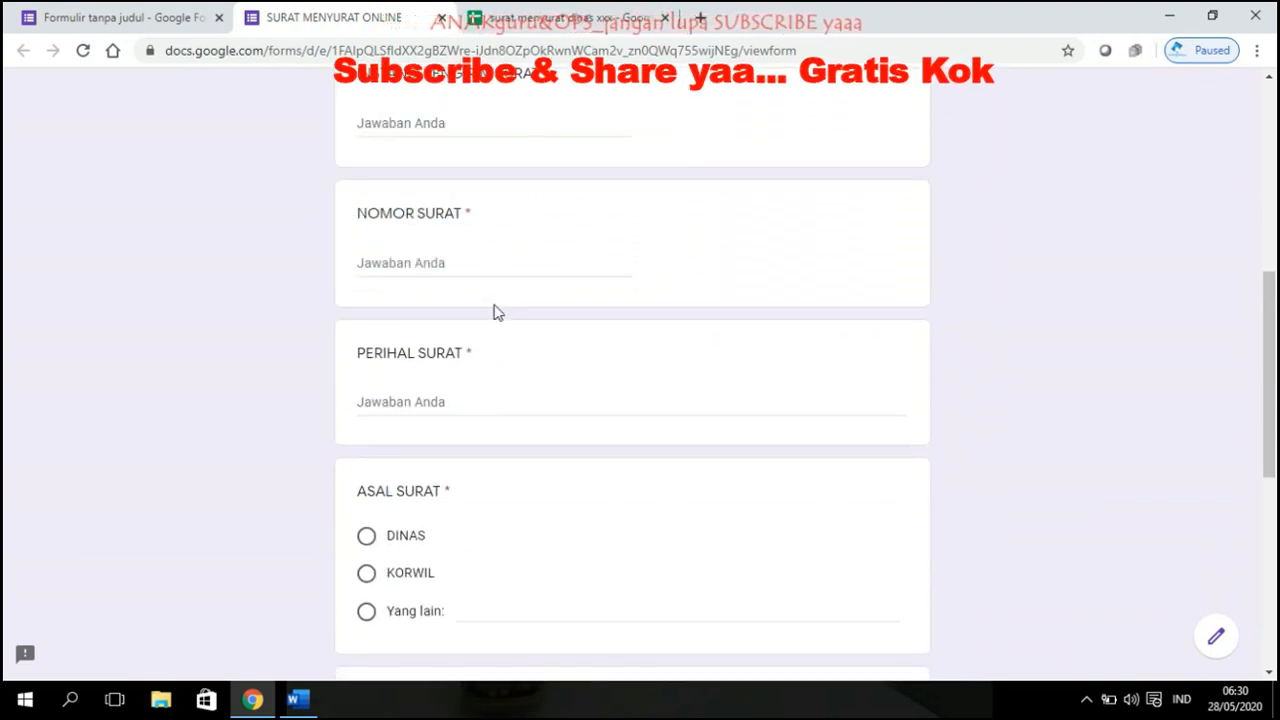
scroll(563, 300, "down", 1)
scroll(559, 318, "down", 5)
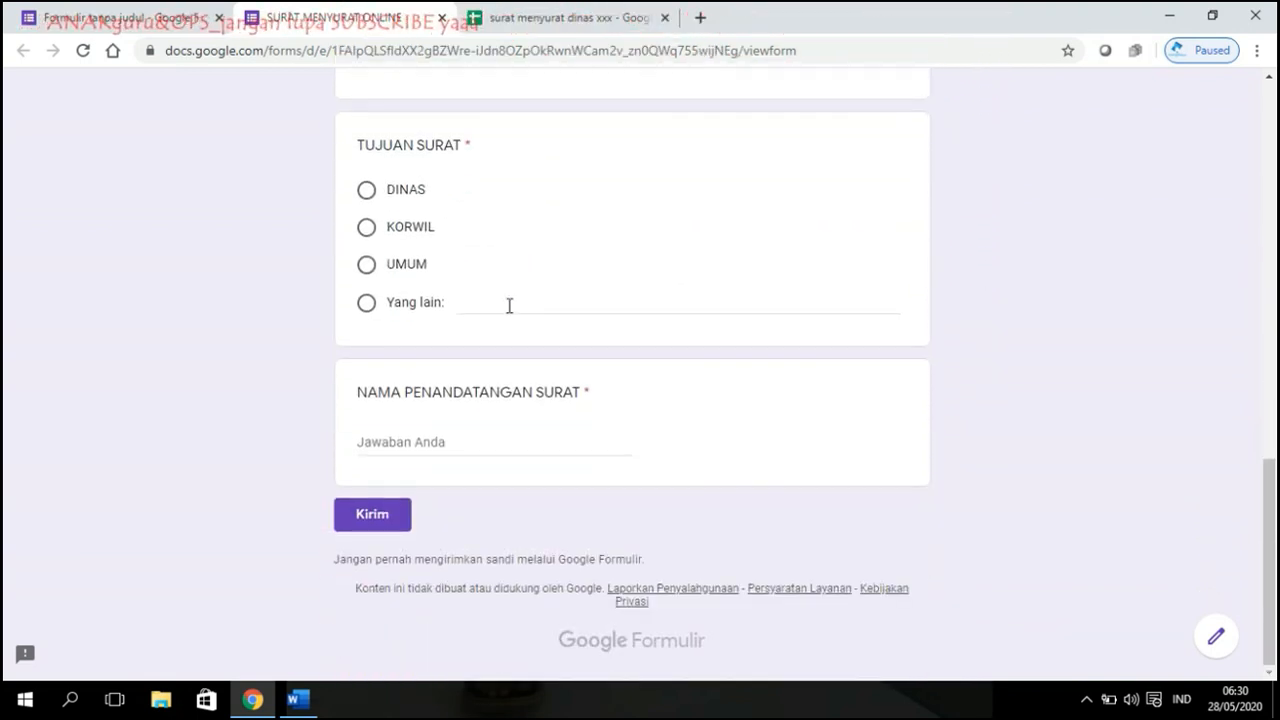
left_click(442, 17)
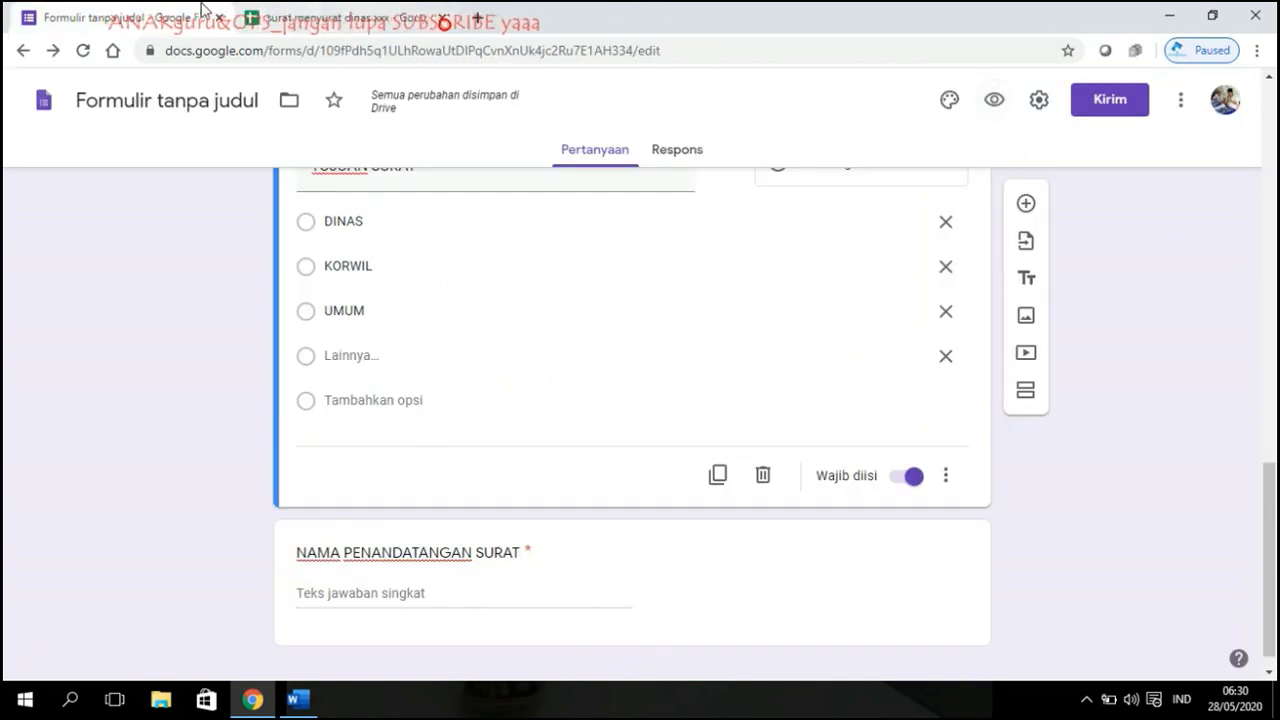
Step: Duplicate NAMA PENANDATANGAN SURAT as a file-upload question titled UPLOAD FILE SURAT
scroll(760, 340, "down", 1)
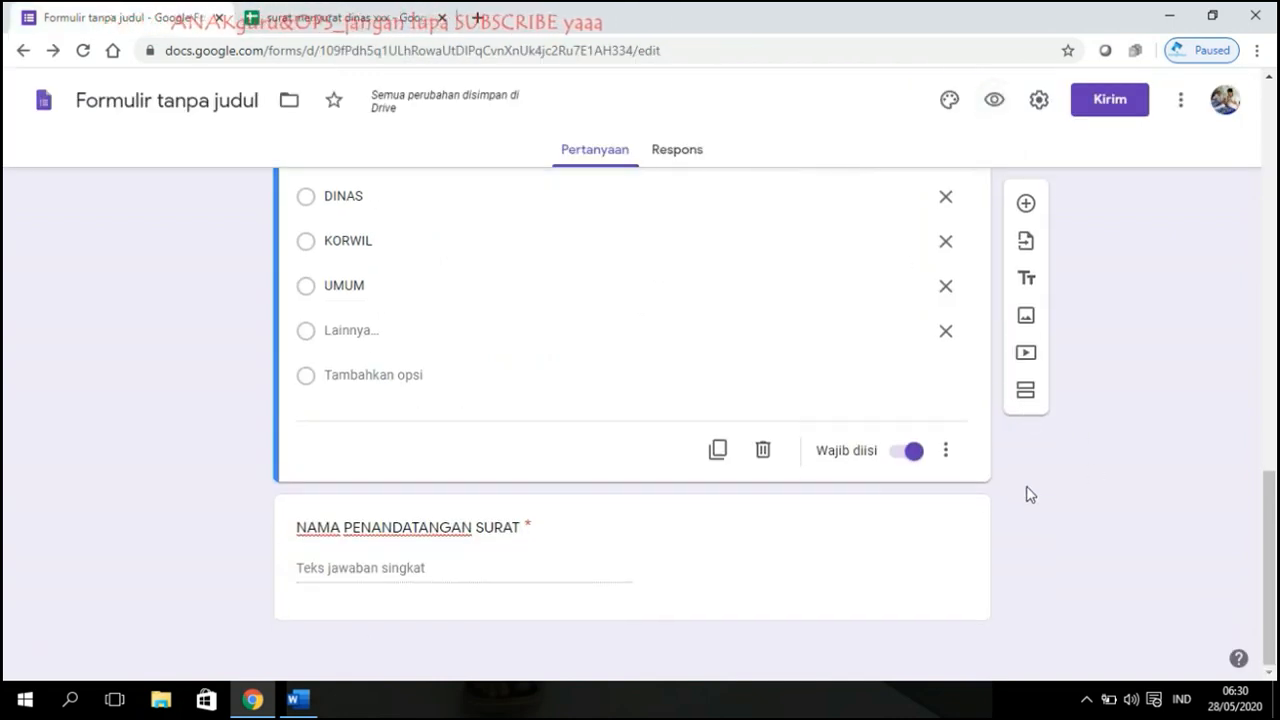
left_click(796, 526)
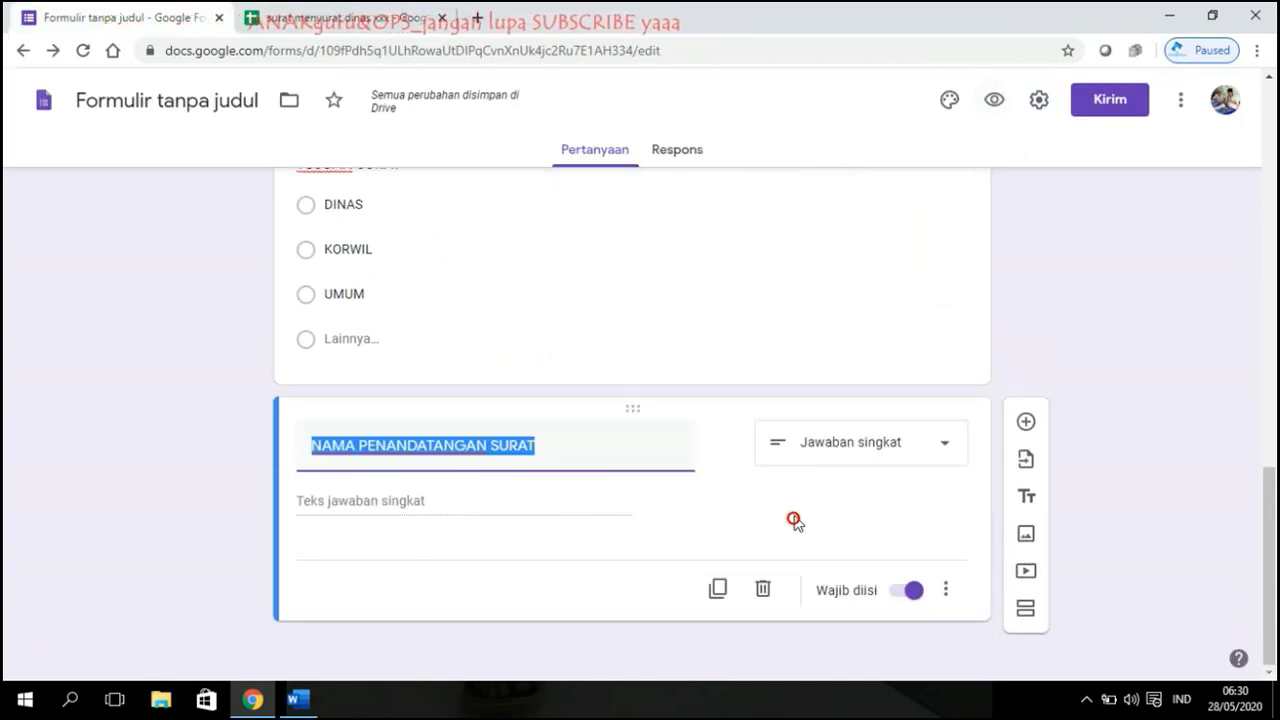
left_click(717, 587)
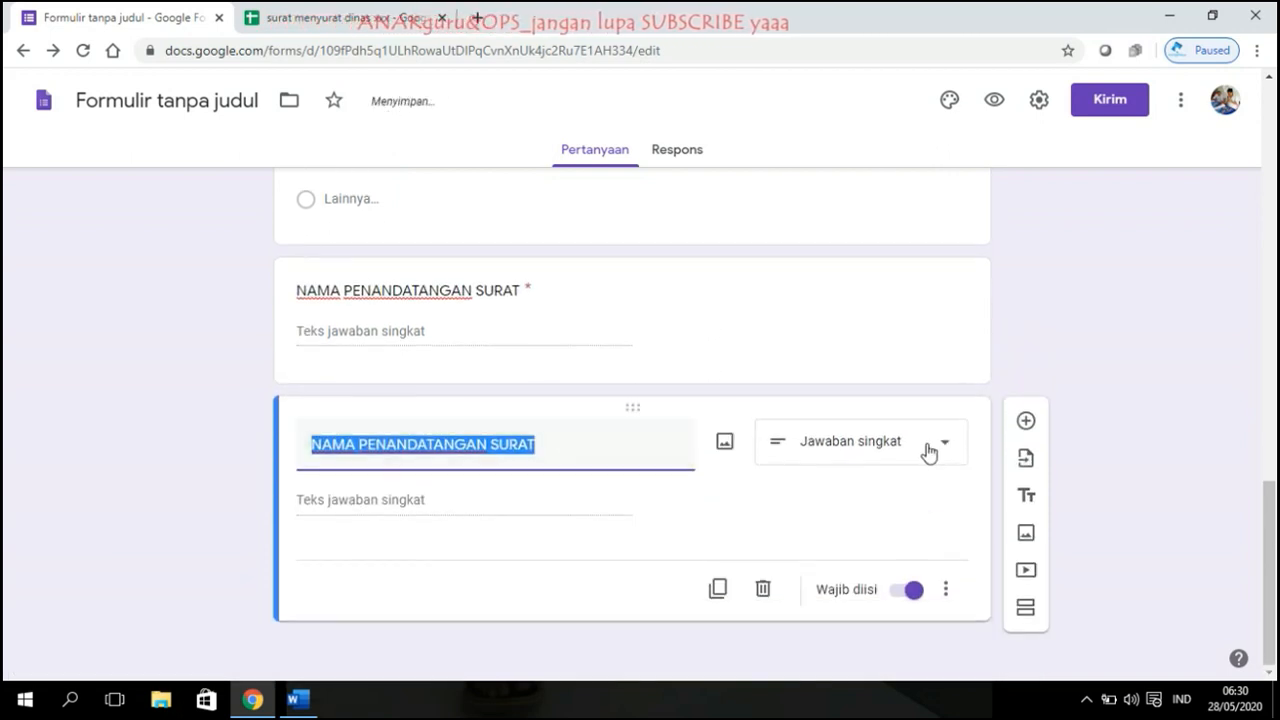
left_click(939, 453)
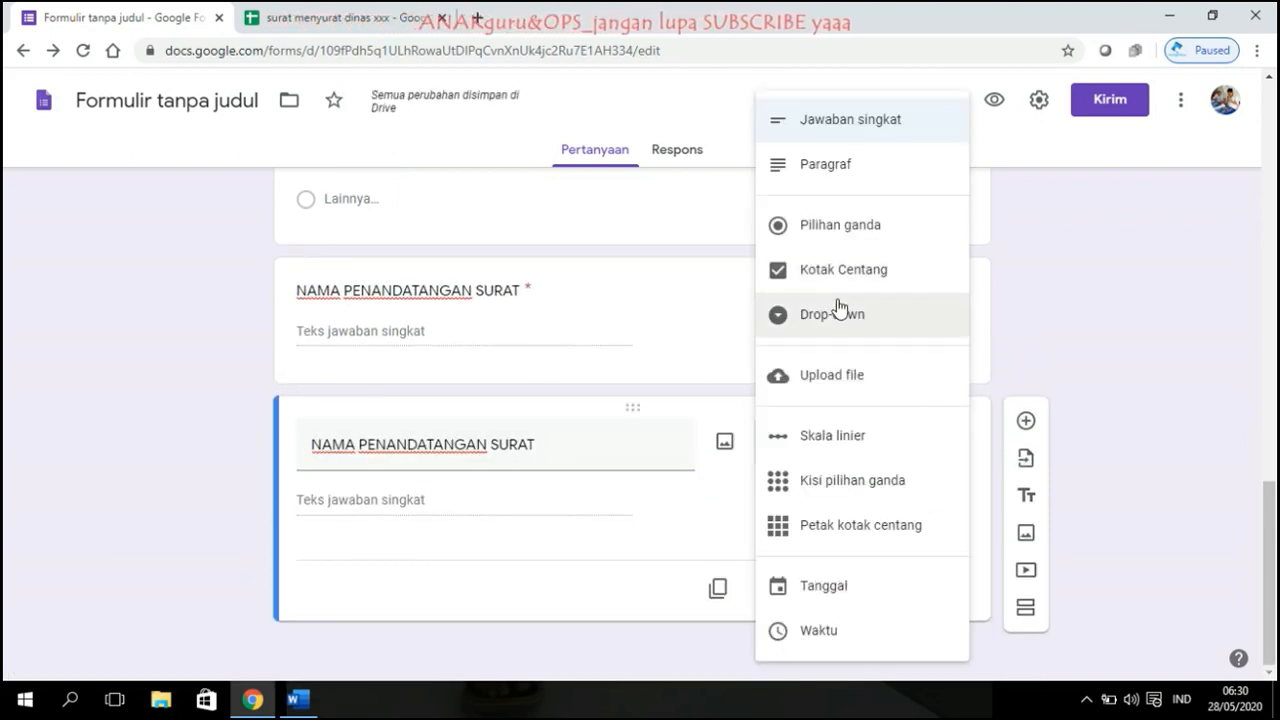
left_click(838, 376)
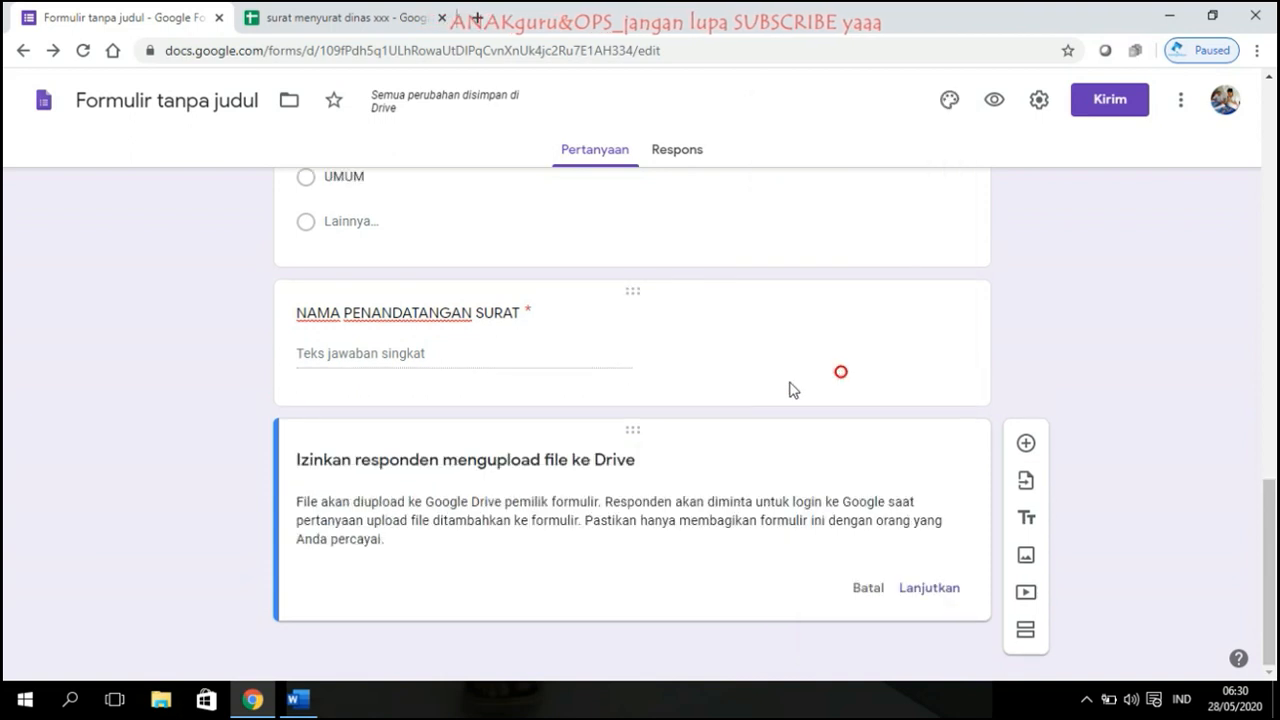
left_click(927, 590)
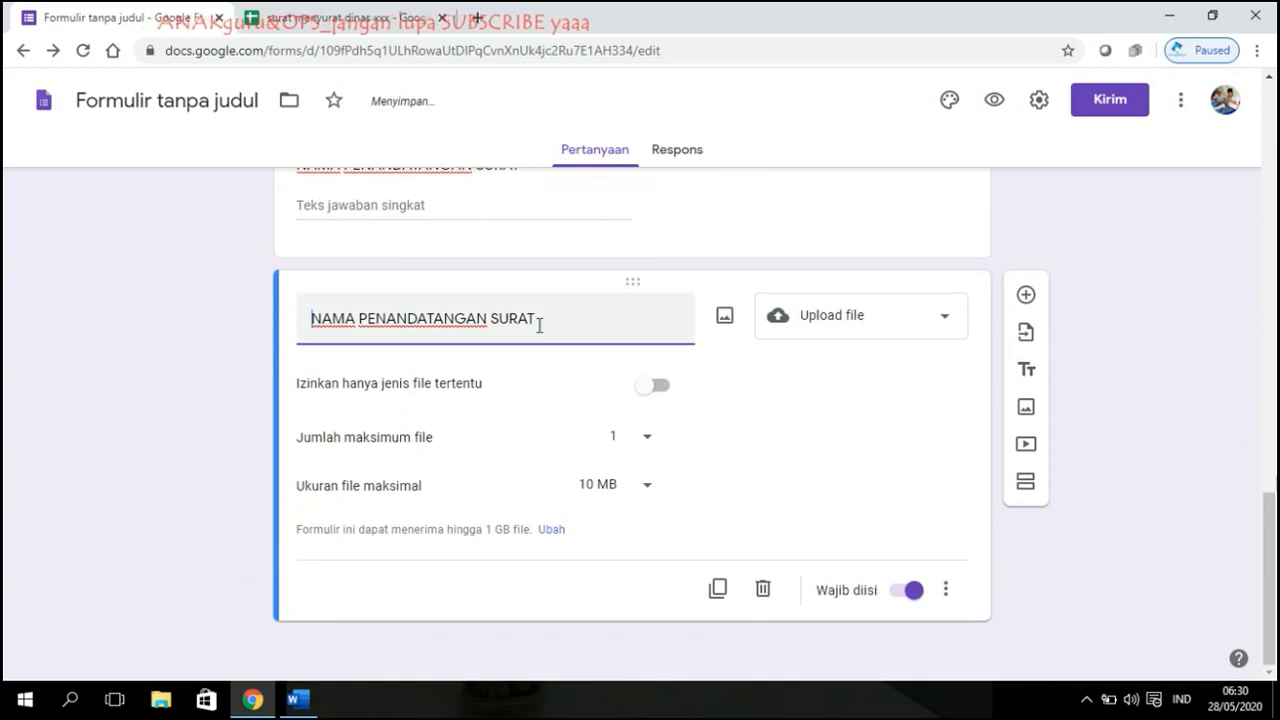
left_click_drag(536, 320, 277, 313)
type("UPLOAD FILE")
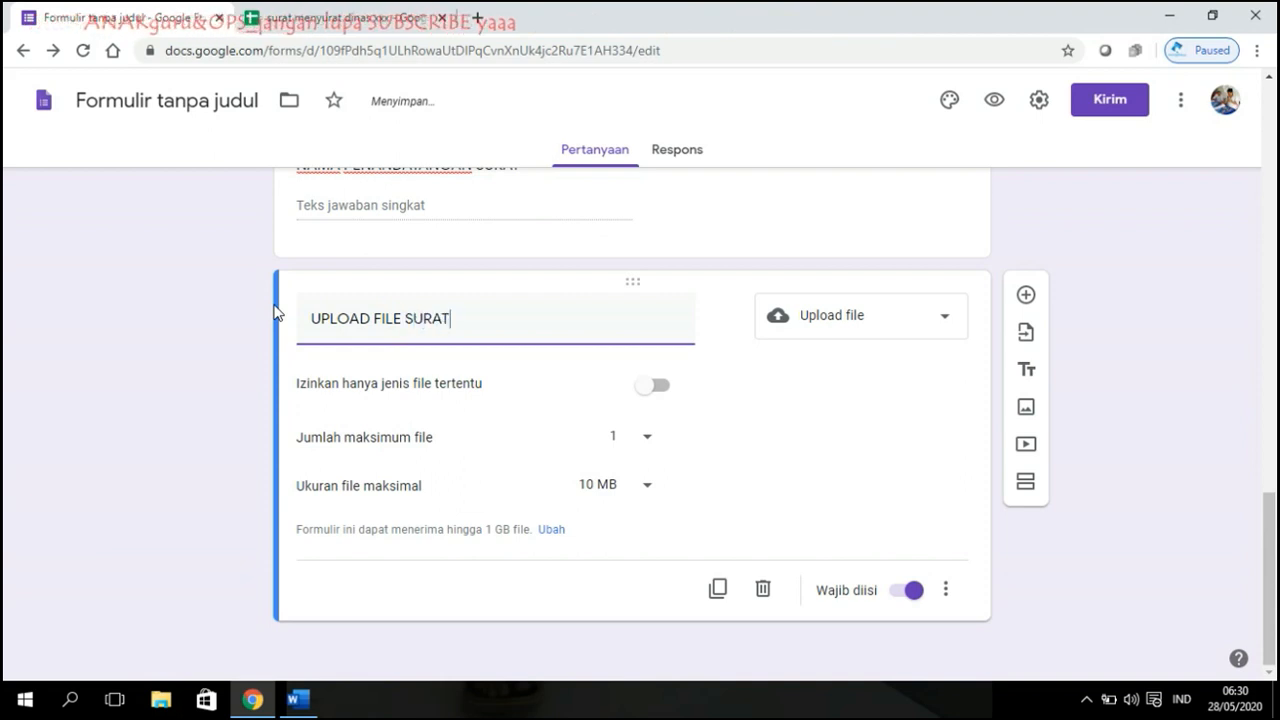
Step: Allow only Dokumen, PDF and Gambar uploads, limited to 1 file of at most 10 MB
left_click(653, 389)
left_click(312, 415)
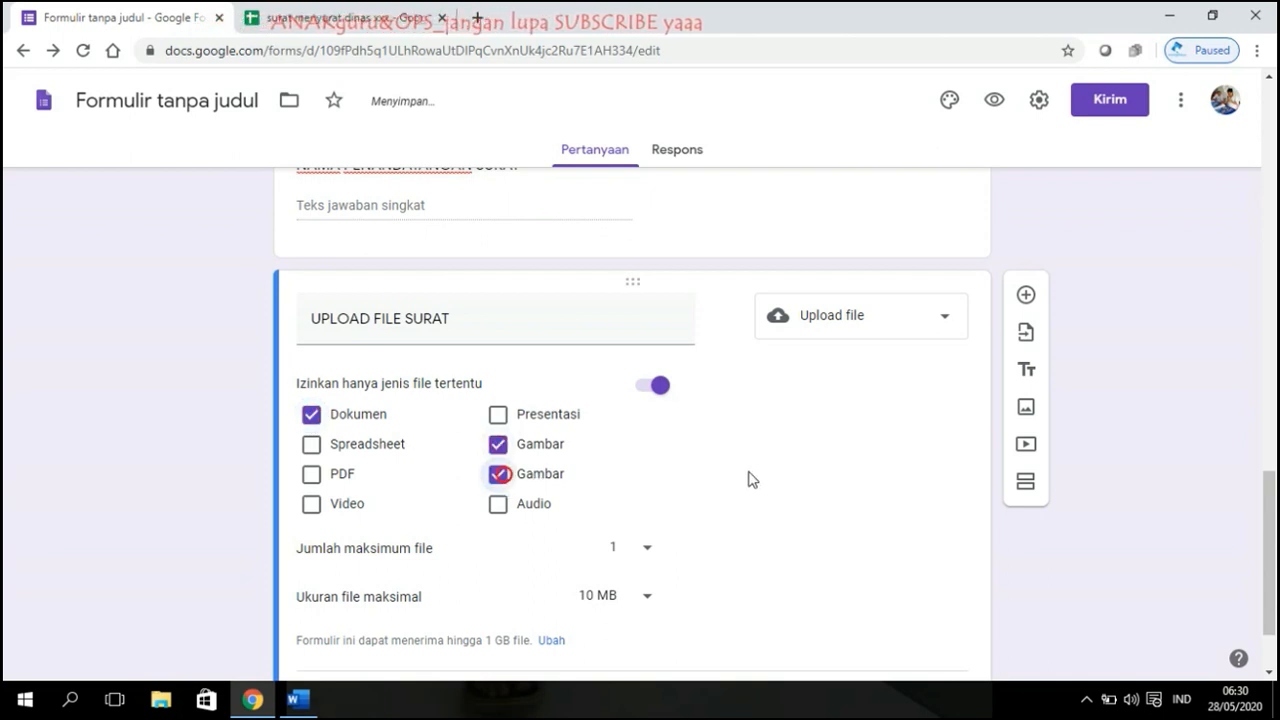
scroll(356, 386, "down", 1)
scroll(790, 375, "down", 1)
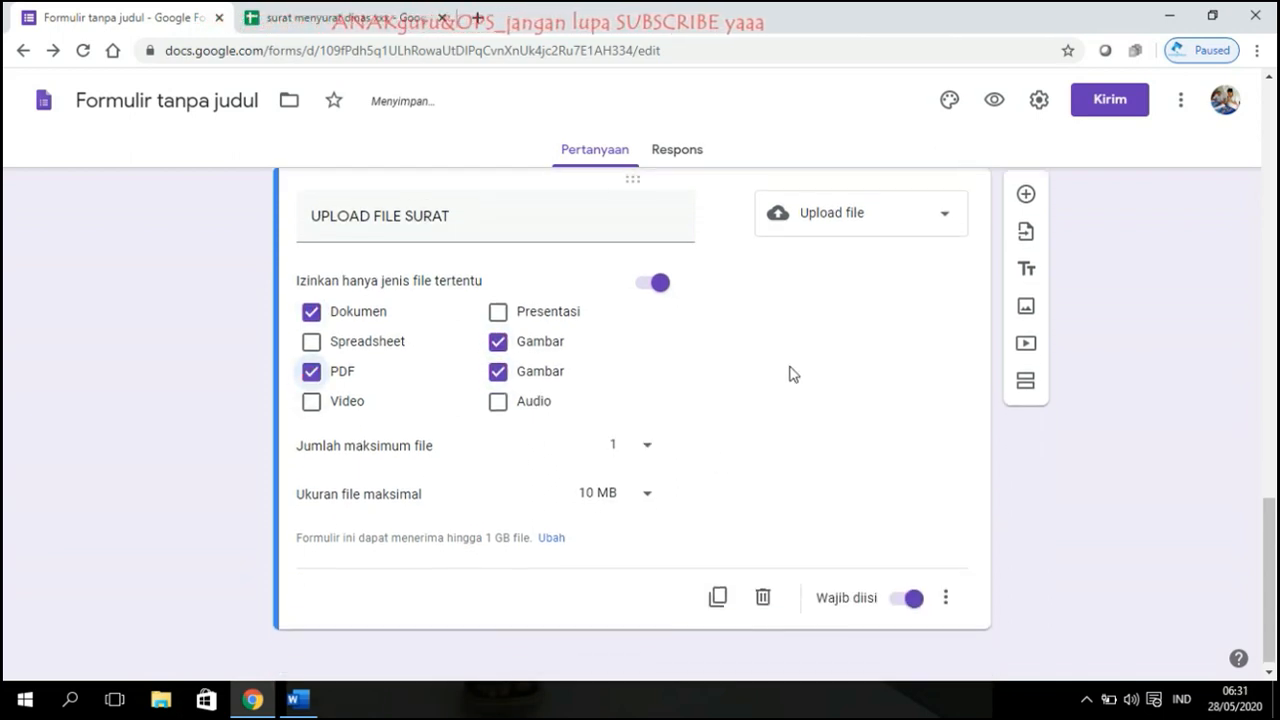
left_click(652, 488)
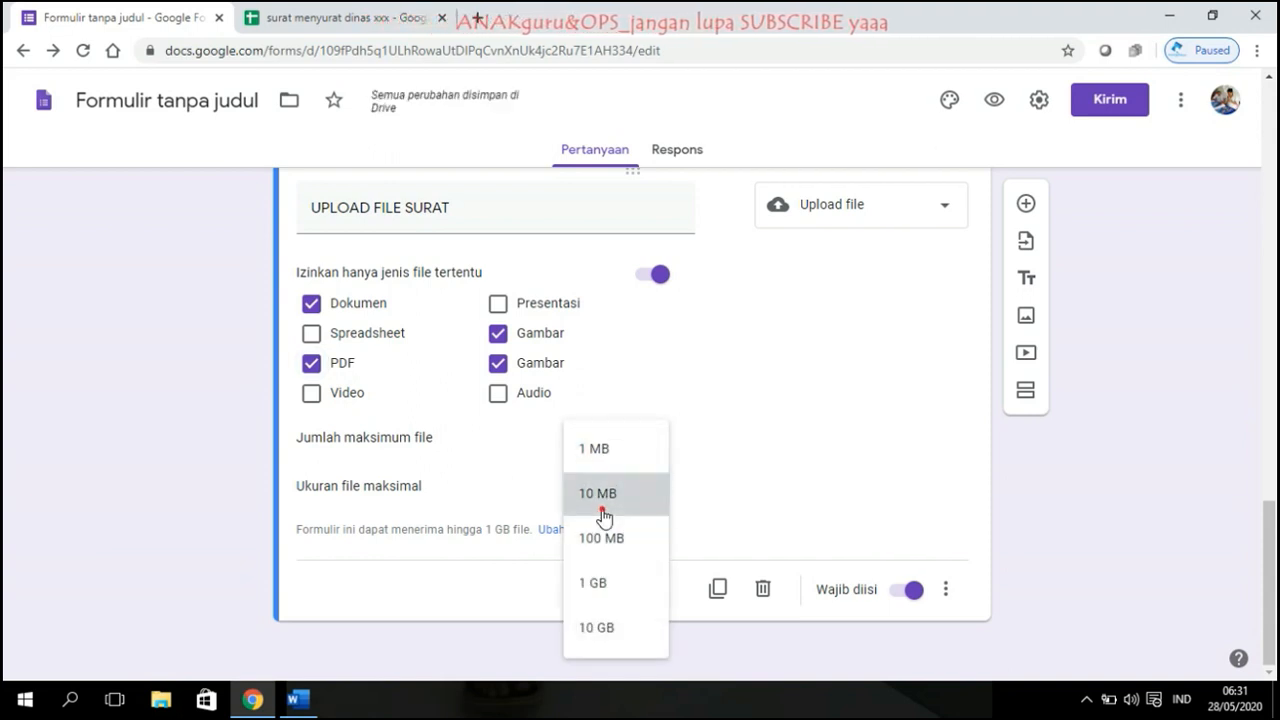
left_click(602, 503)
left_click(648, 440)
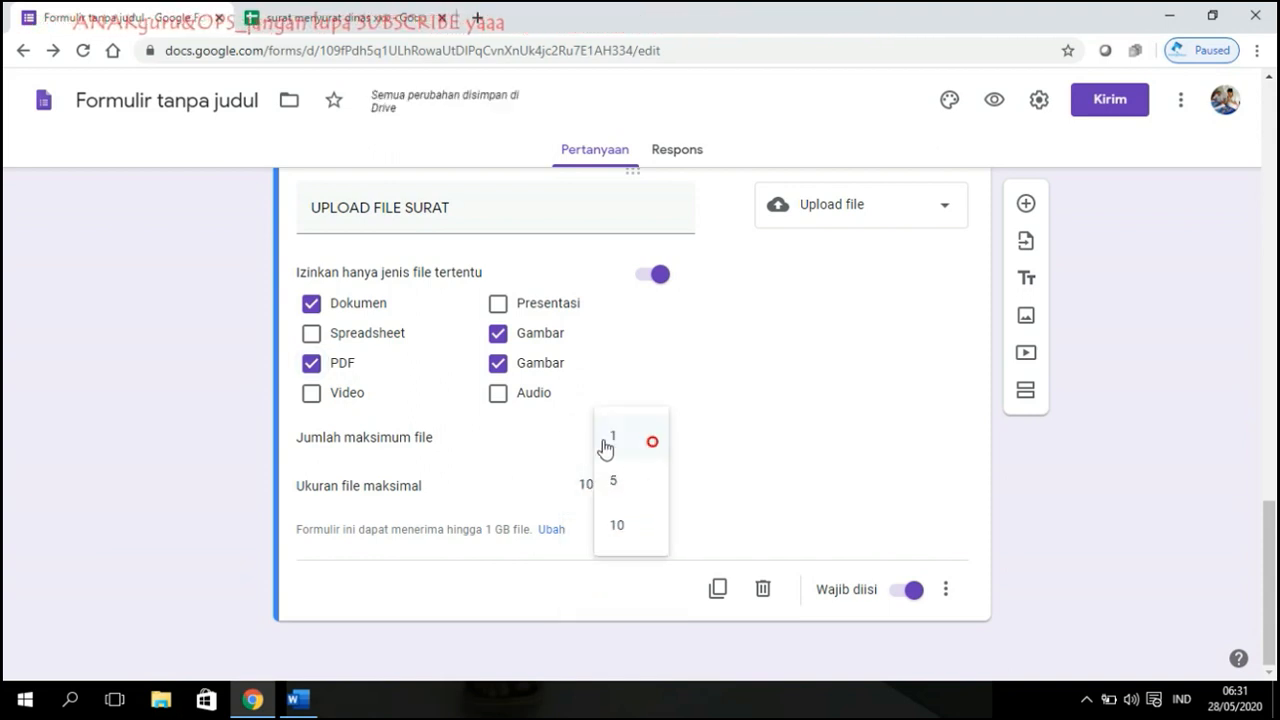
left_click(631, 436)
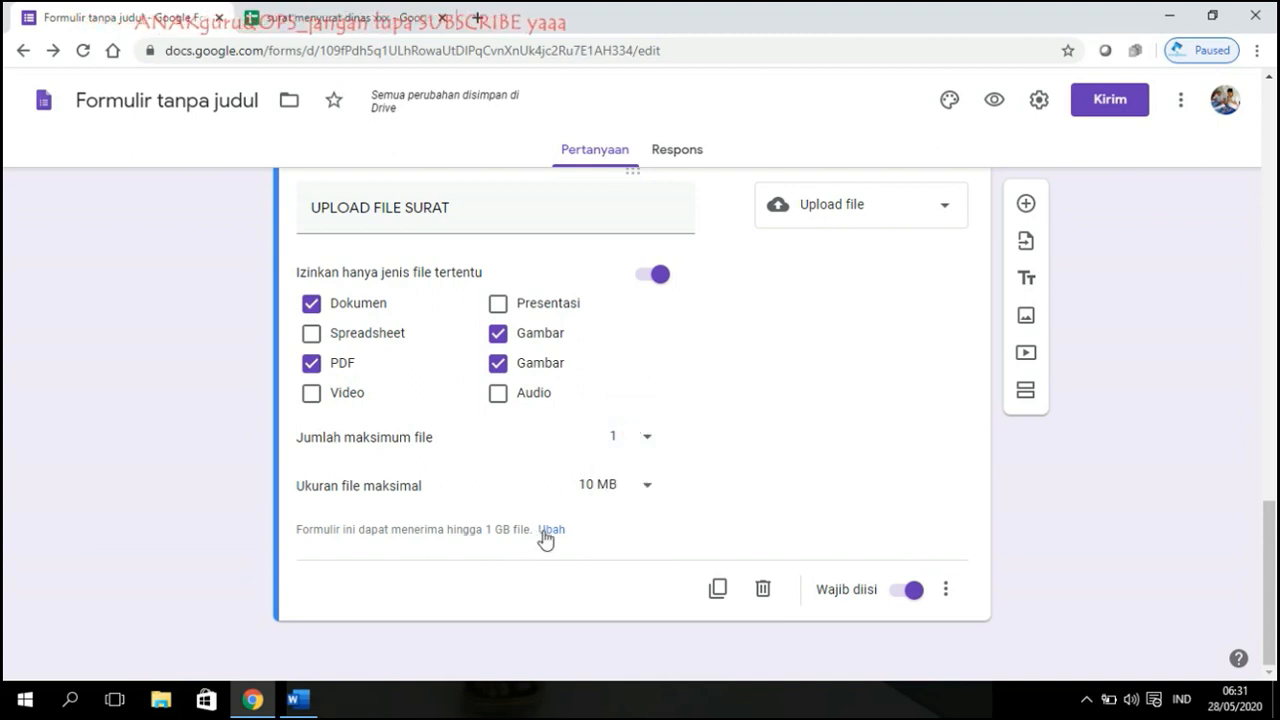
left_click(551, 530)
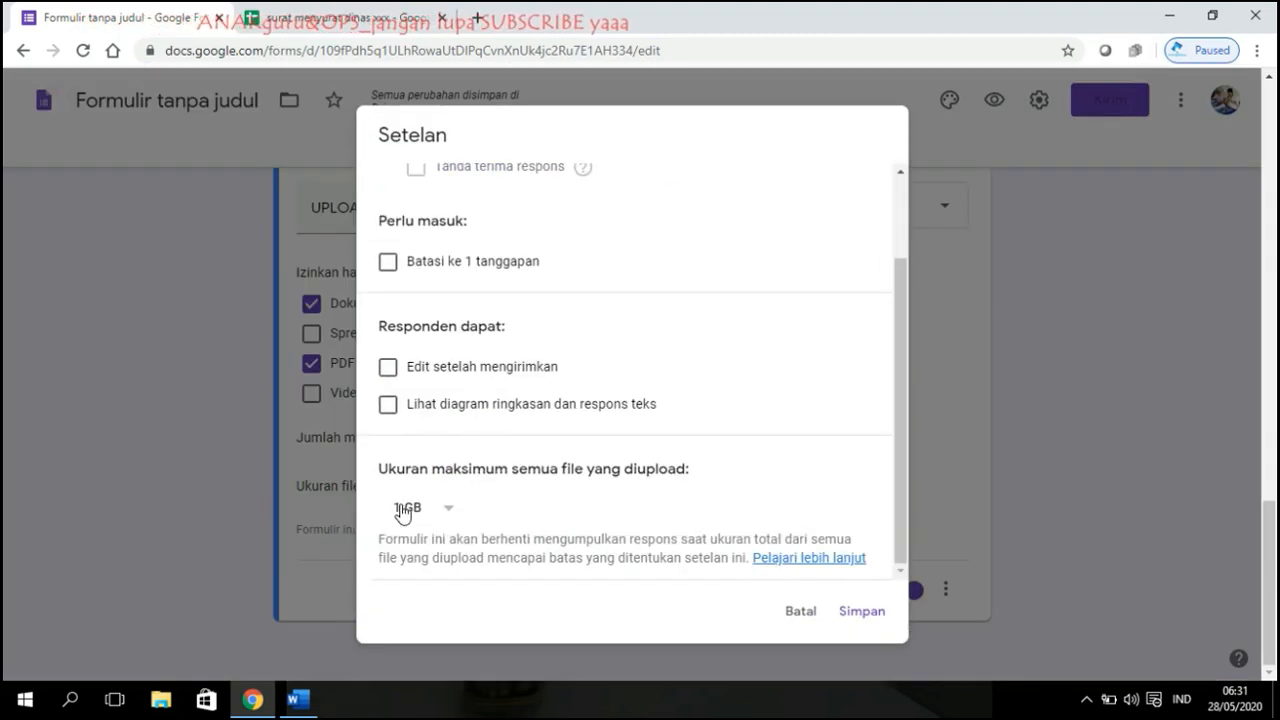
Step: Set the form's total upload size limit to 10 GB, save, and recheck the setting
left_click(440, 512)
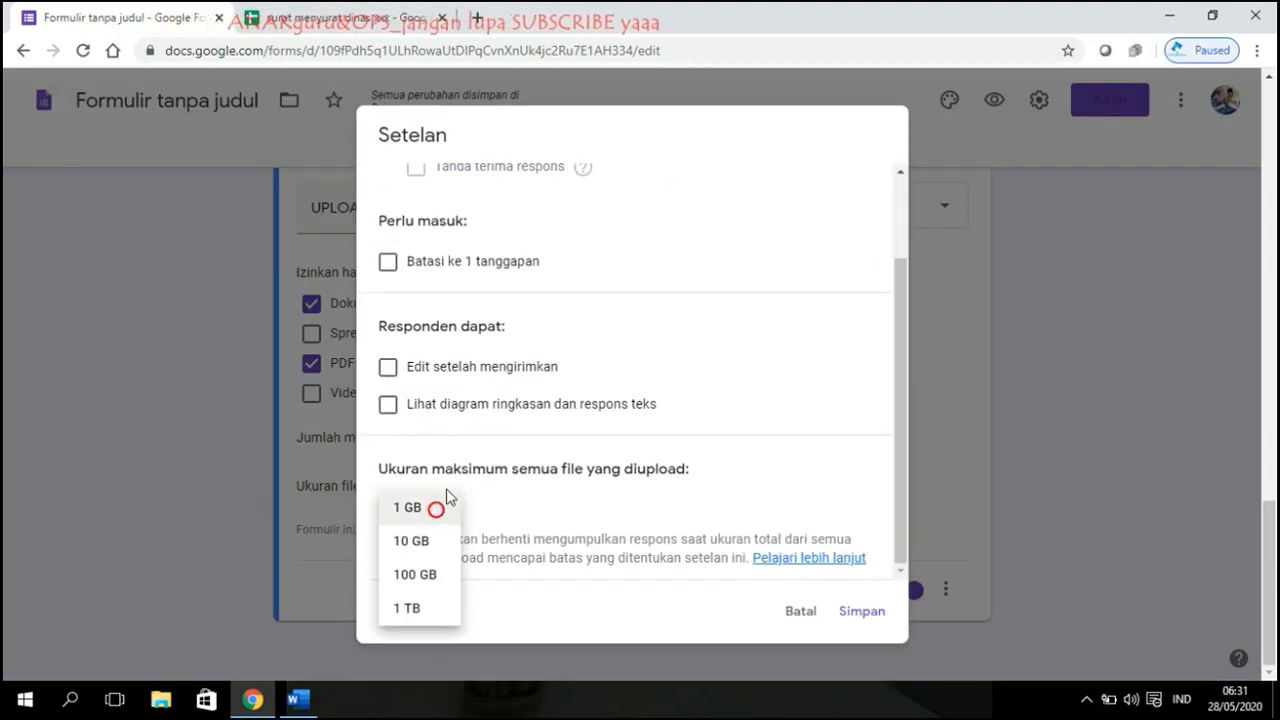
left_click(423, 546)
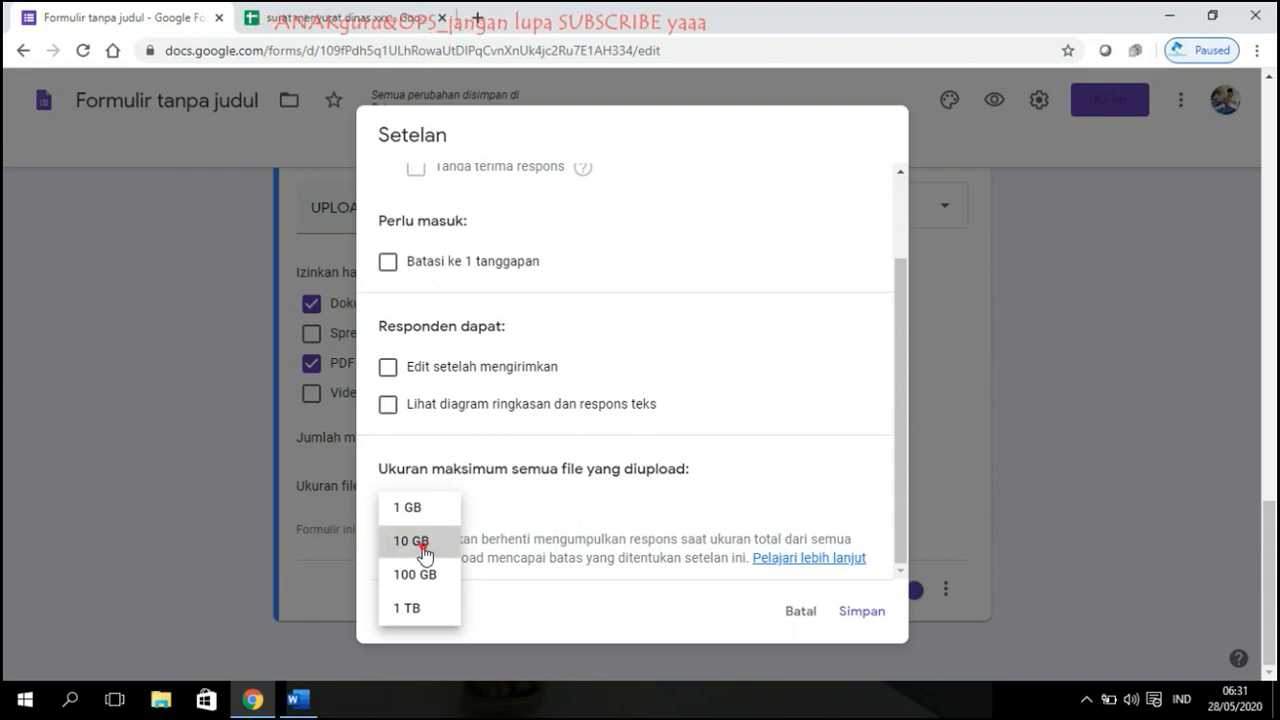
left_click(853, 612)
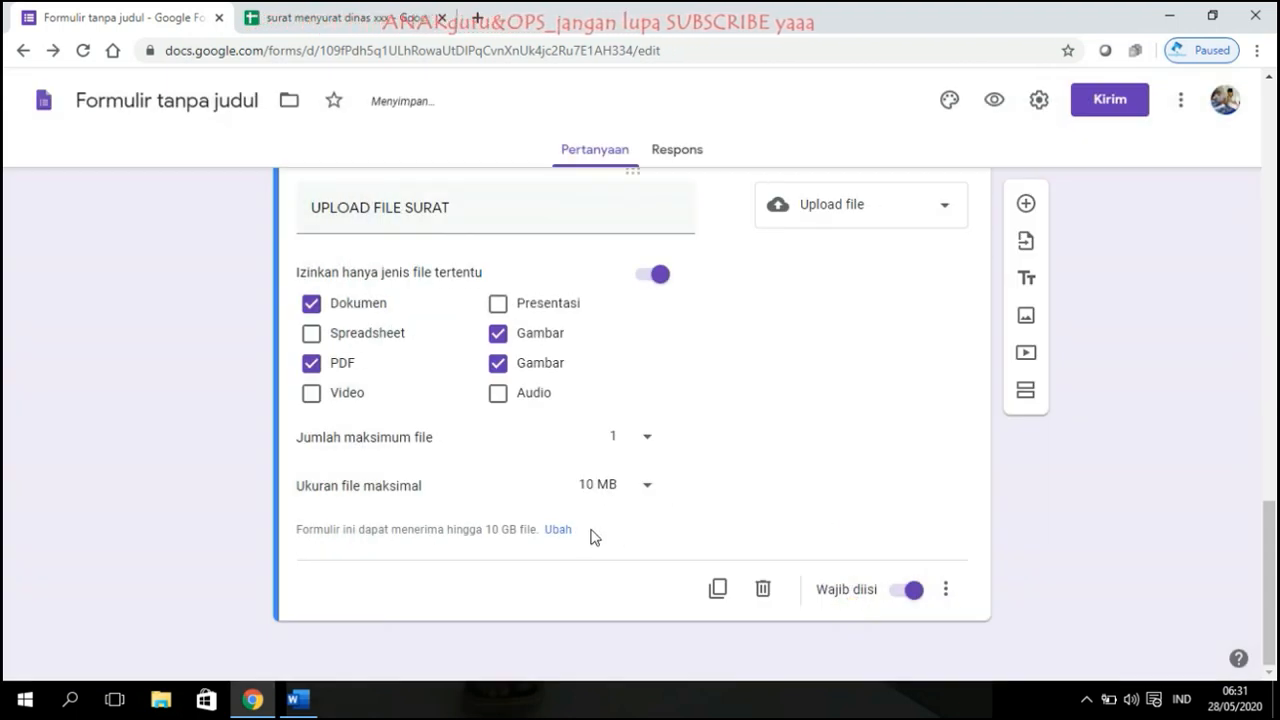
left_click(557, 531)
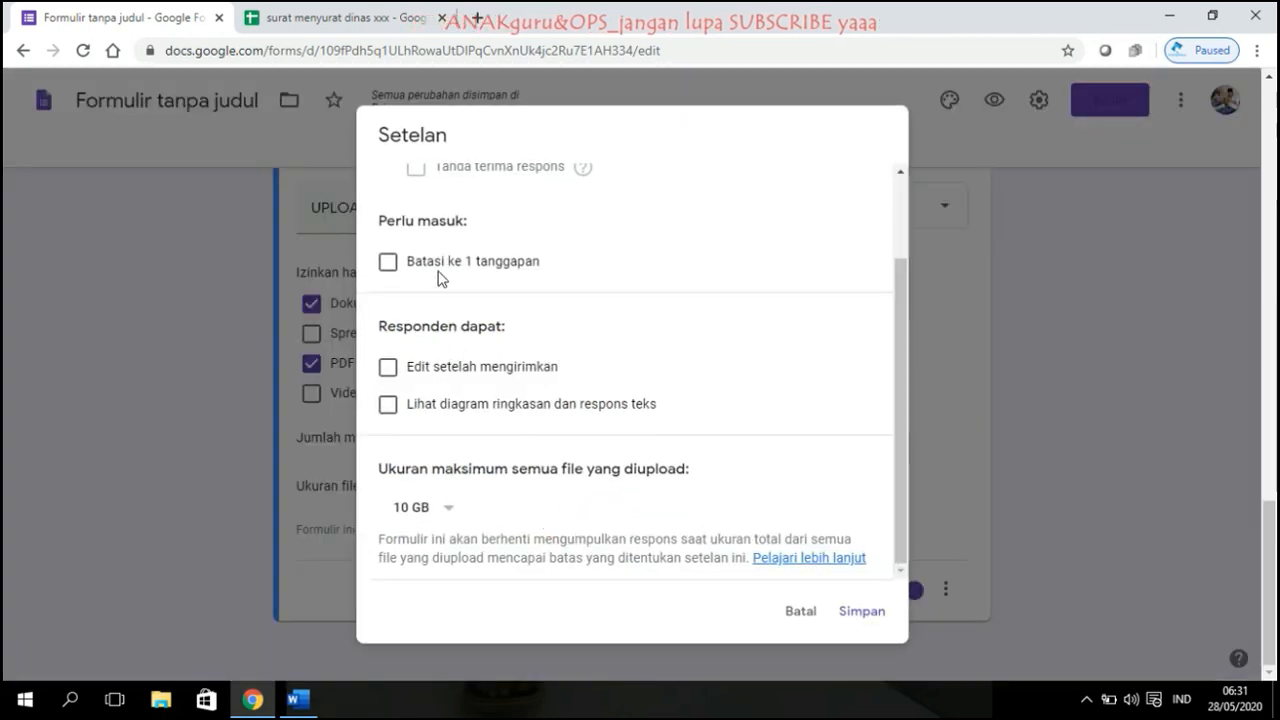
left_click(859, 612)
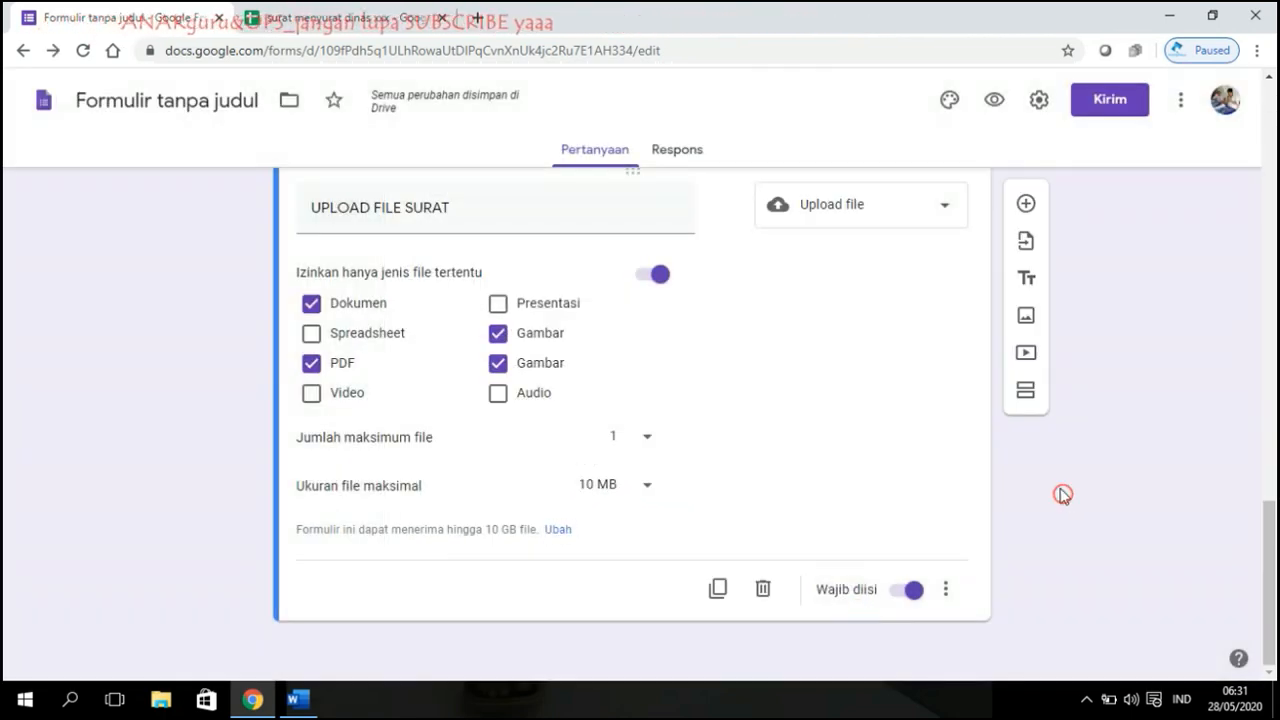
Step: Open the form preview and scroll through its questions
scroll(1062, 496, "up", 7)
scroll(1030, 488, "down", 7)
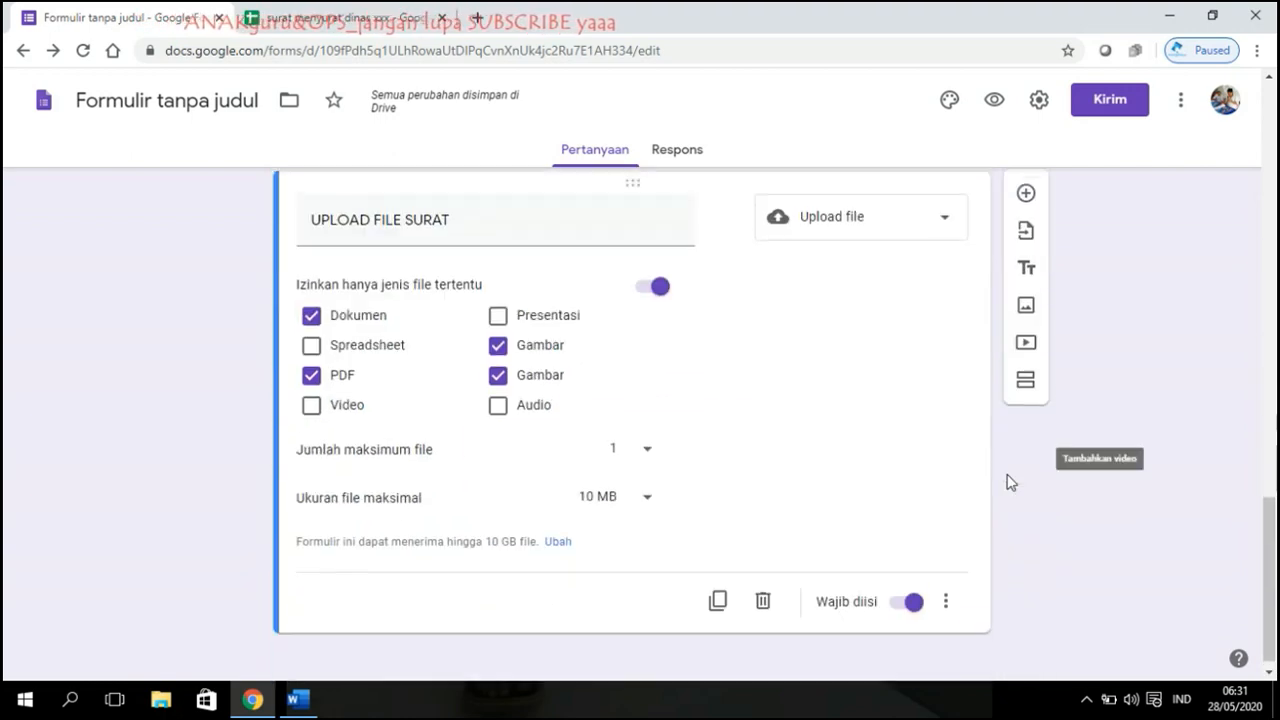
scroll(1005, 478, "up", 3)
scroll(684, 347, "up", 5)
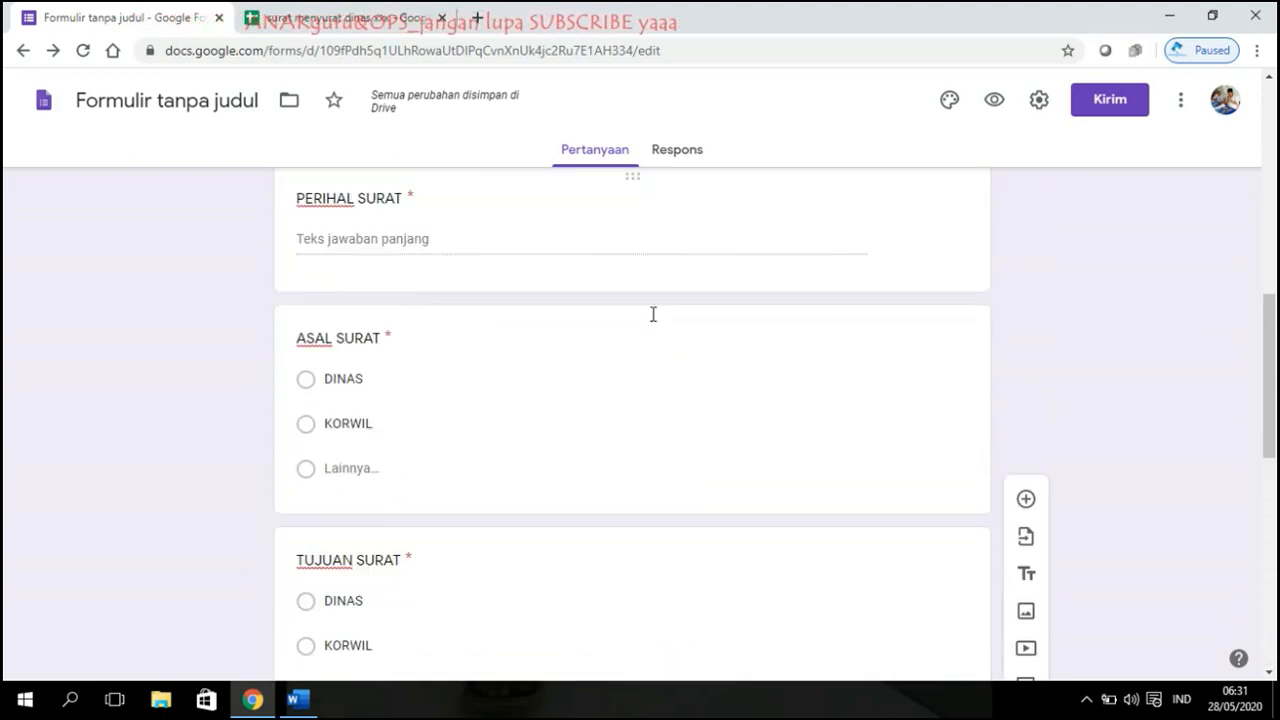
scroll(651, 314, "down", 7)
left_click(1004, 100)
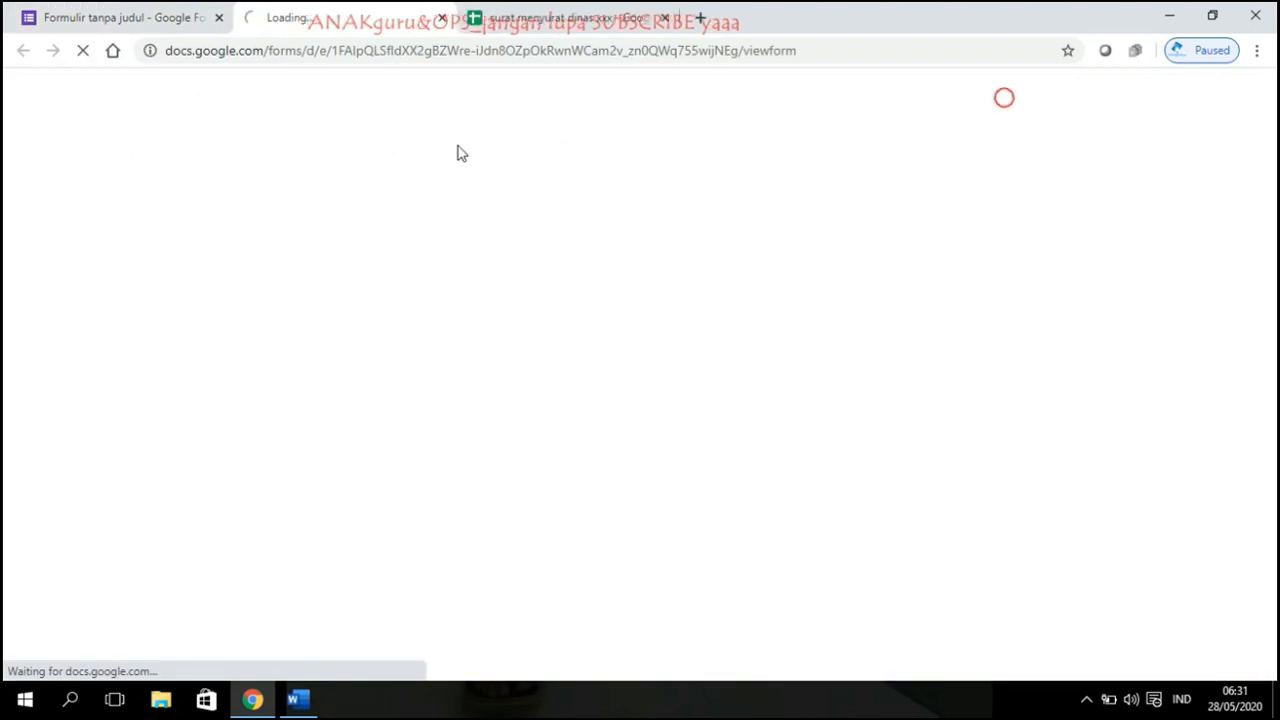
scroll(731, 297, "down", 2)
scroll(733, 297, "up", 2)
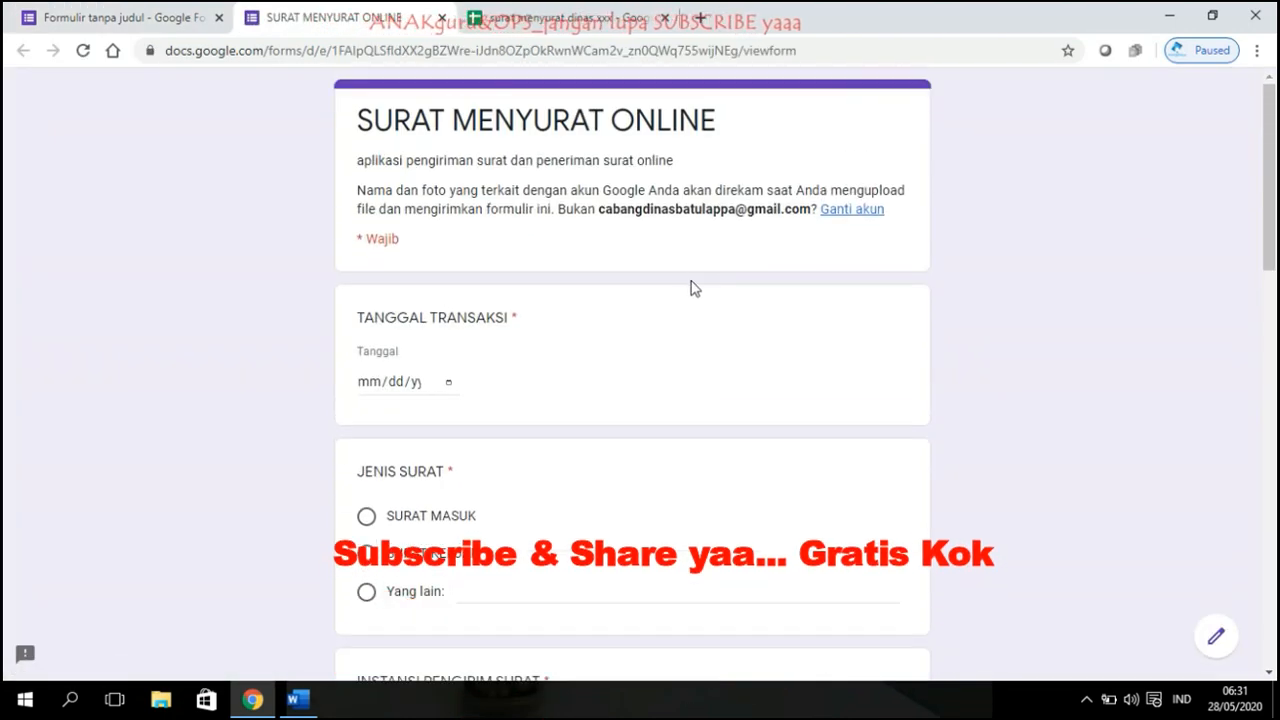
scroll(565, 312, "down", 10)
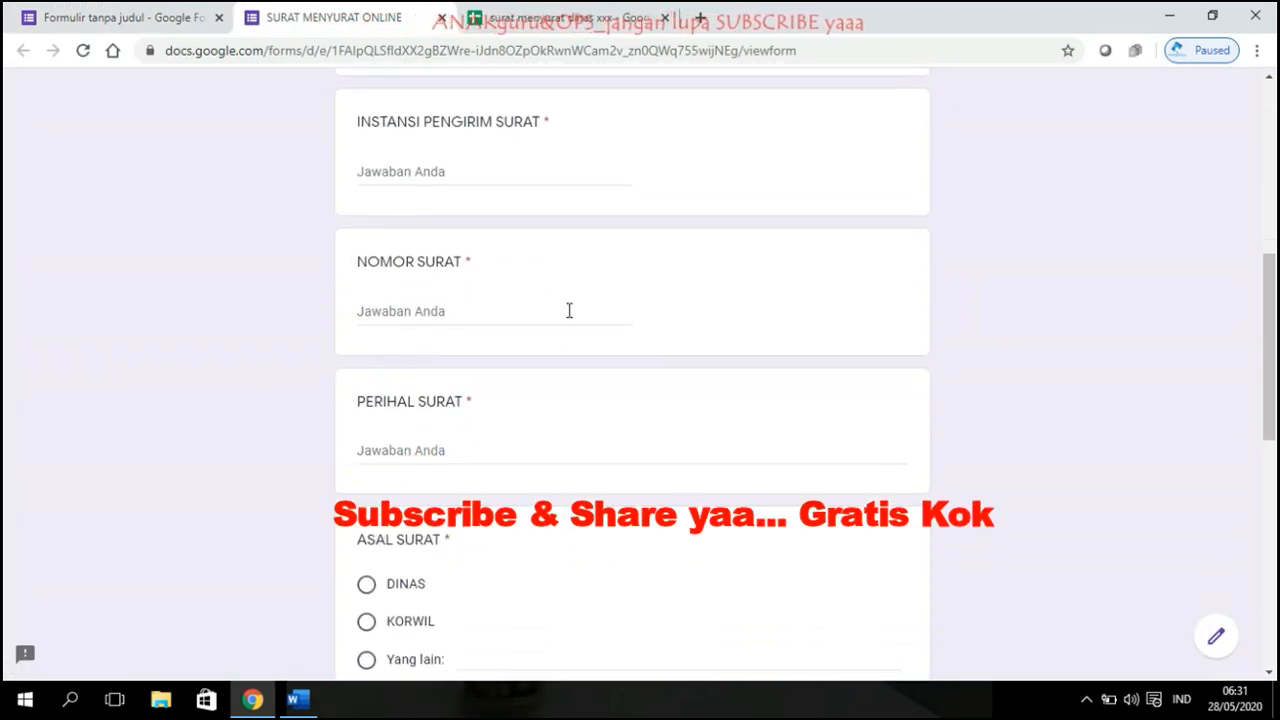
scroll(571, 318, "down", 3)
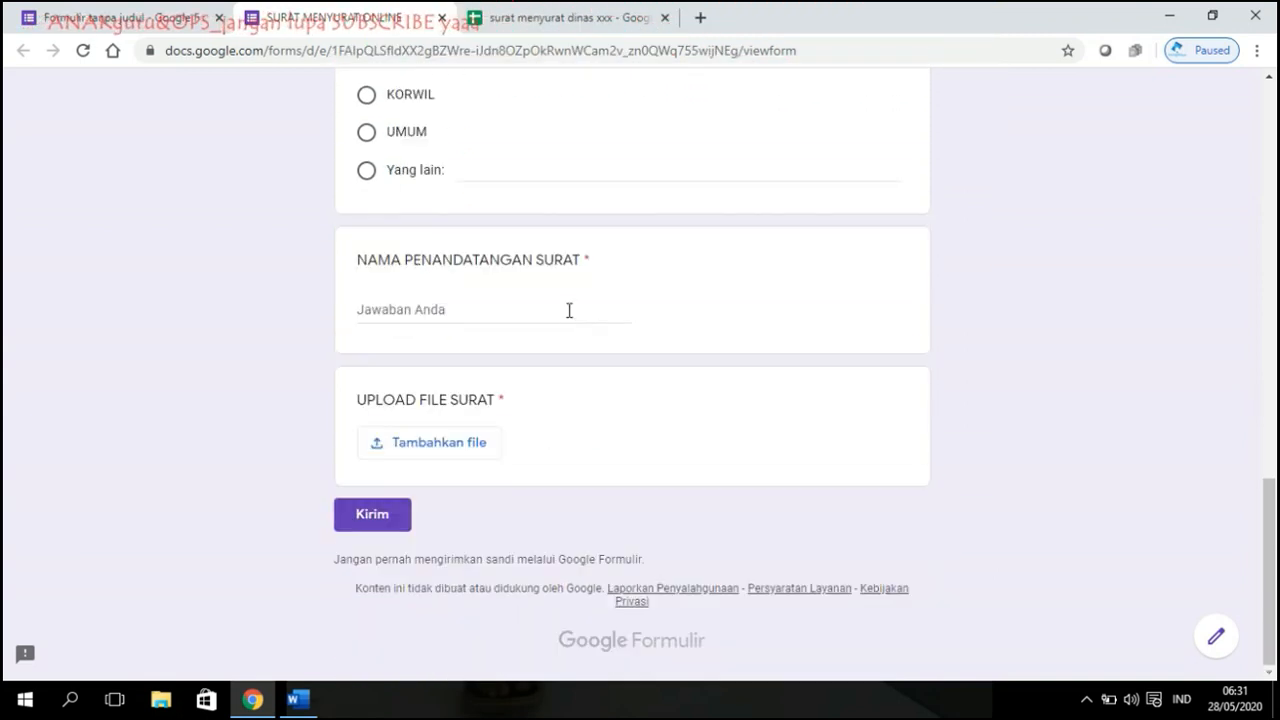
Step: Check the response spreadsheet, then go back to the preview and review its opening questions
left_click(537, 12)
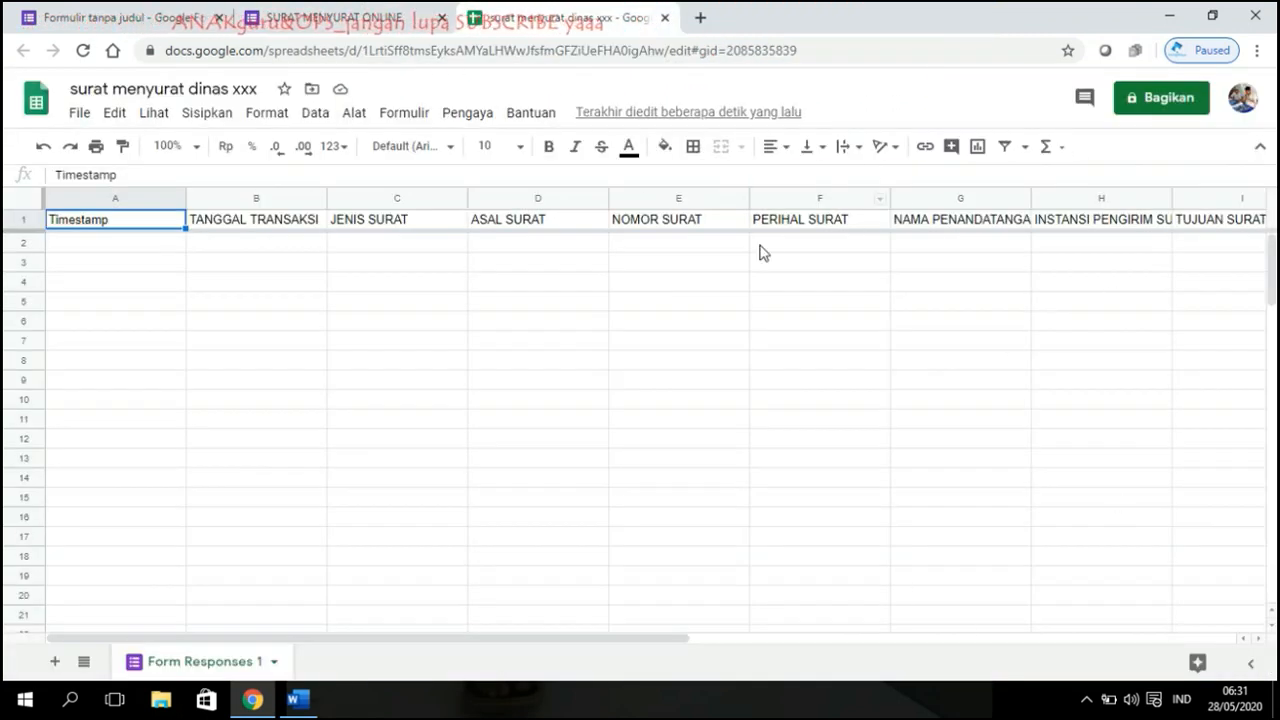
left_click(936, 322)
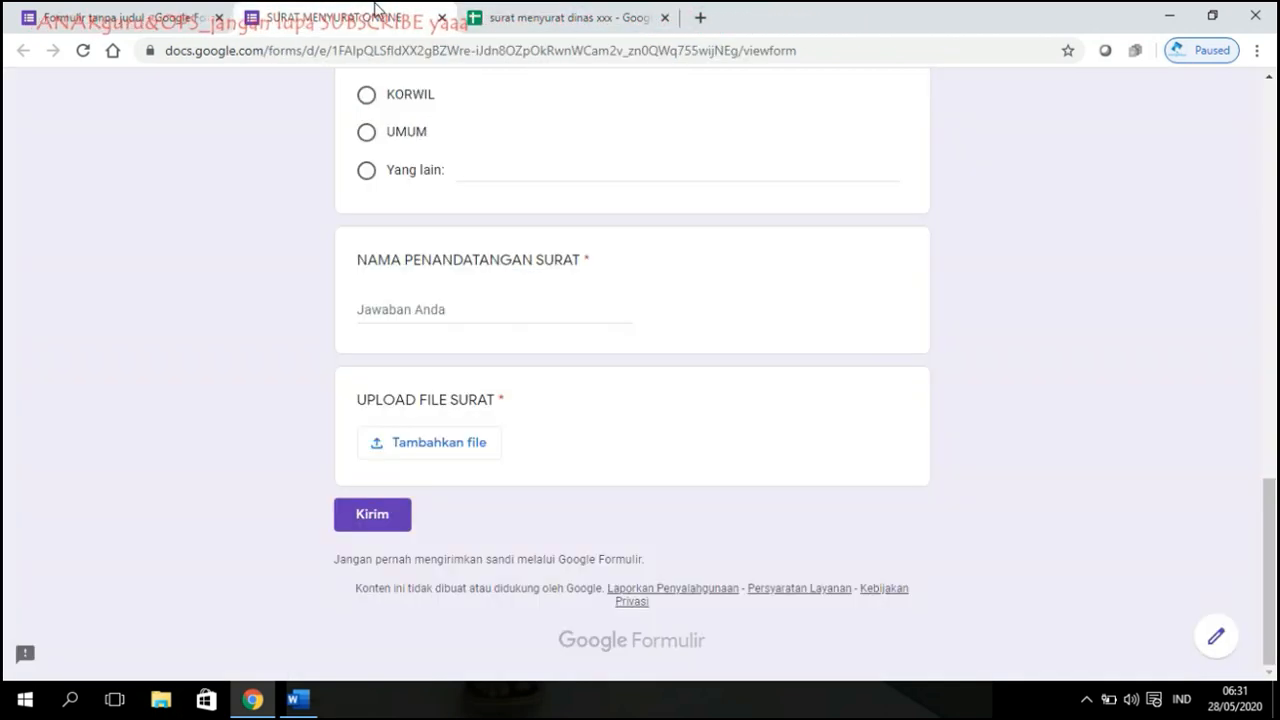
left_click(330, 17)
scroll(648, 360, "up", 15)
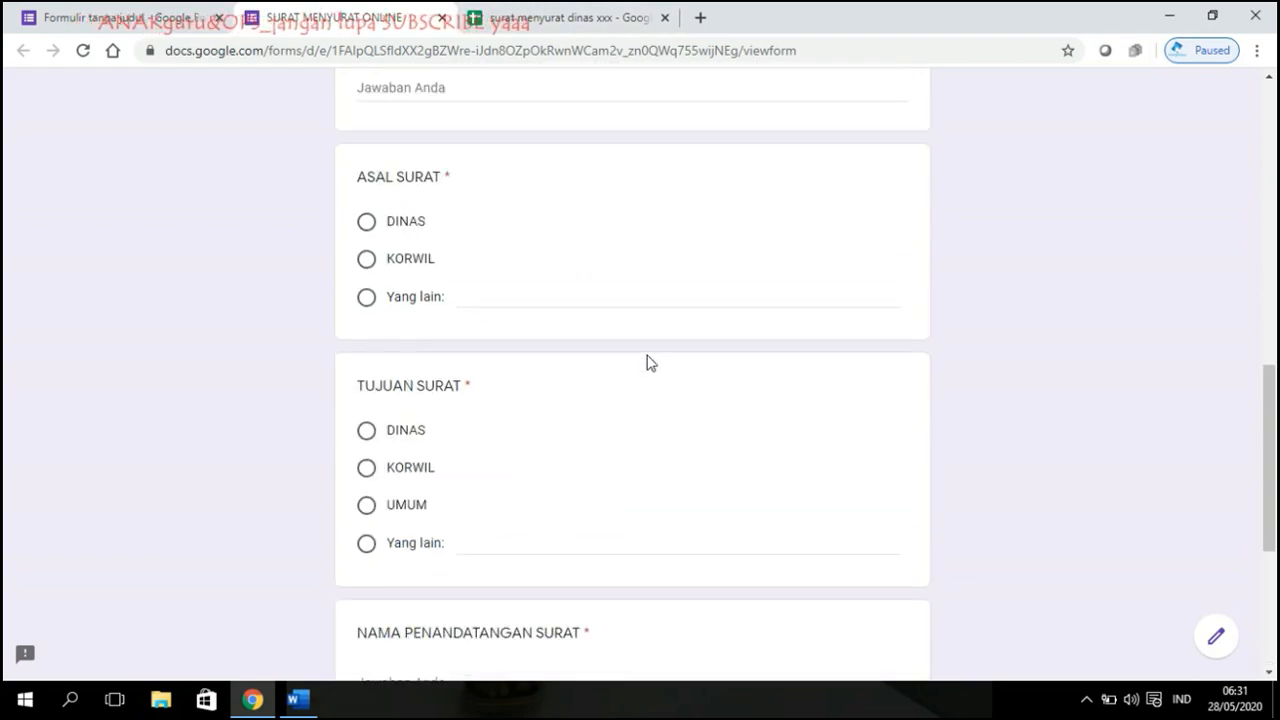
scroll(654, 134, "down", 7)
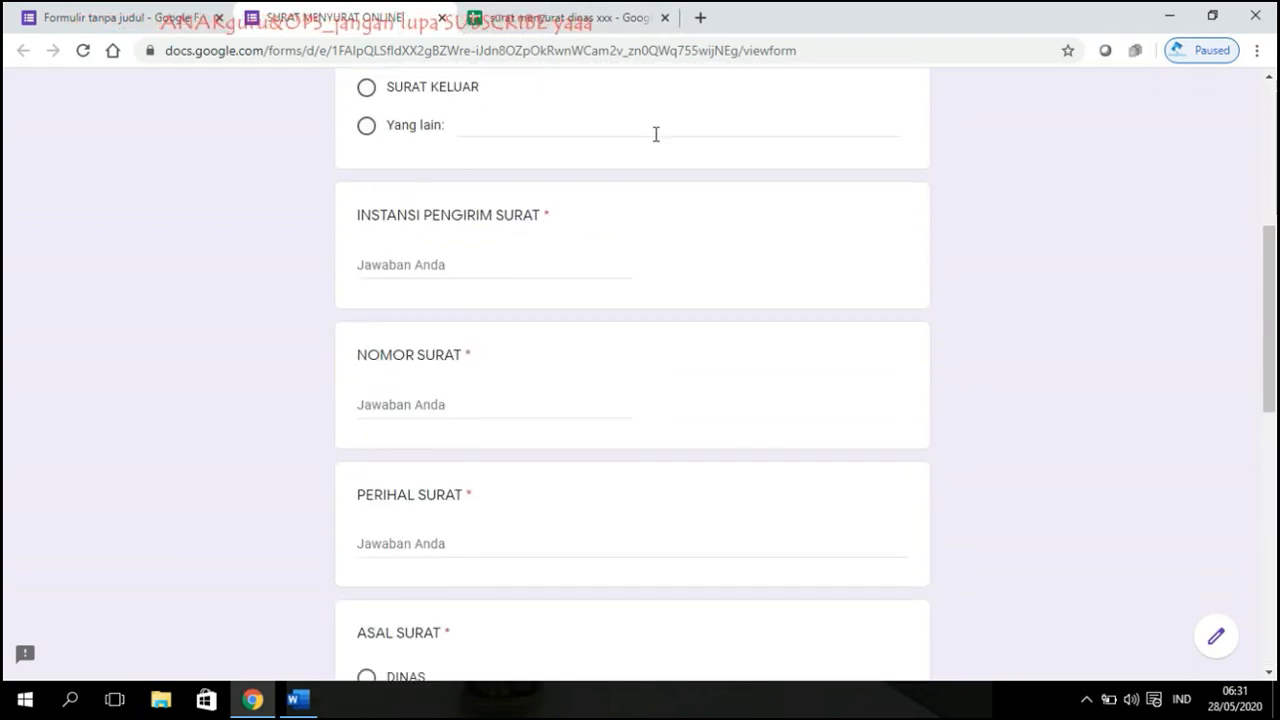
scroll(655, 135, "up", 7)
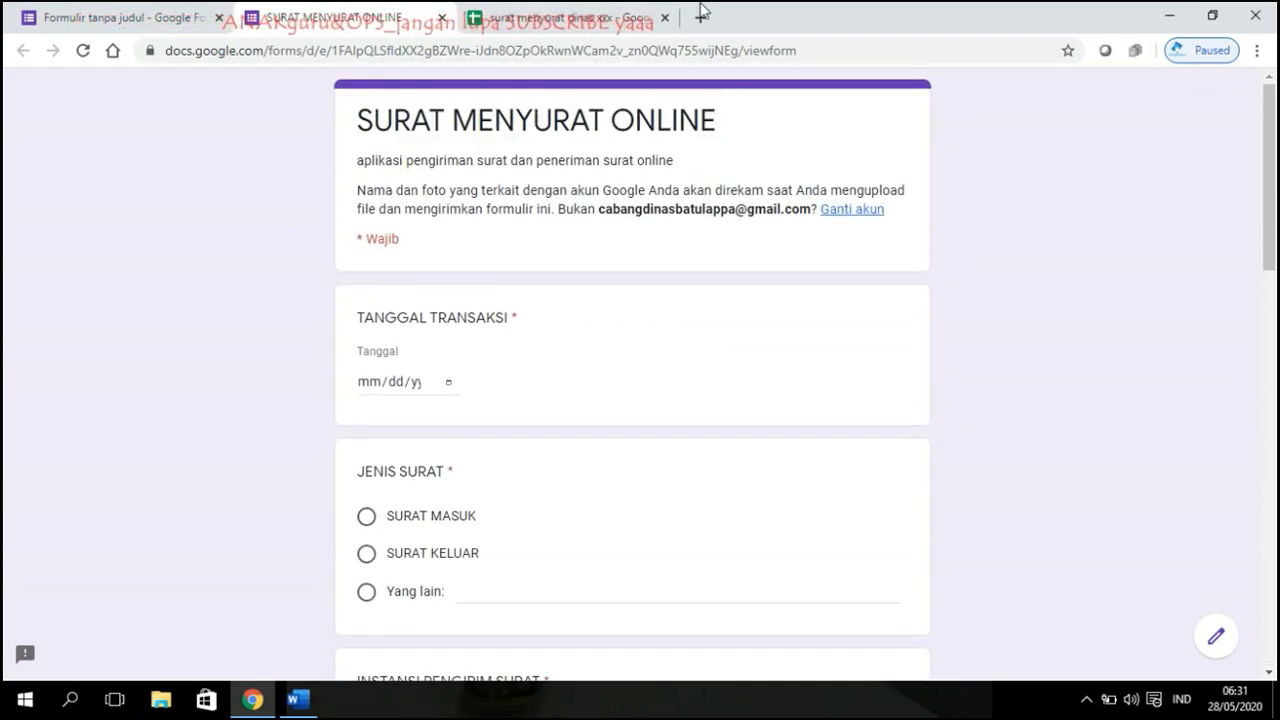
Step: Search Google for 'wa web' in a new tab and open the WhatsApp Web result
left_click(702, 17)
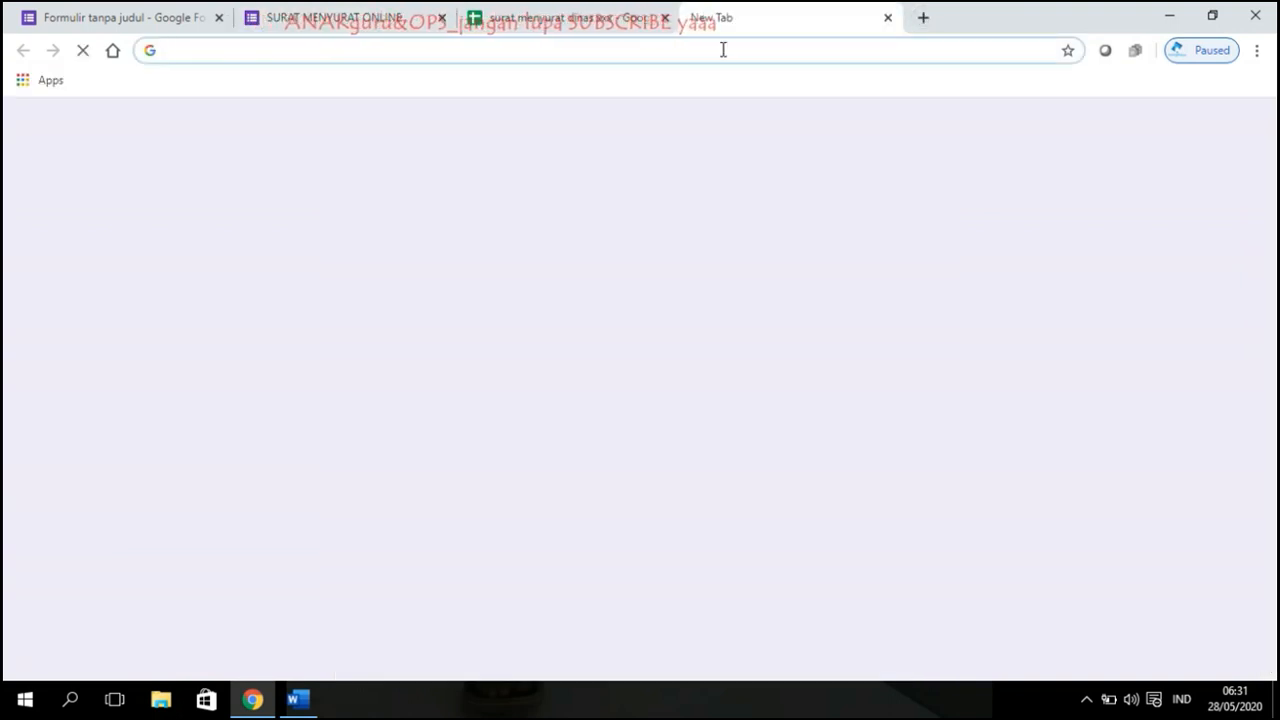
type("WA")
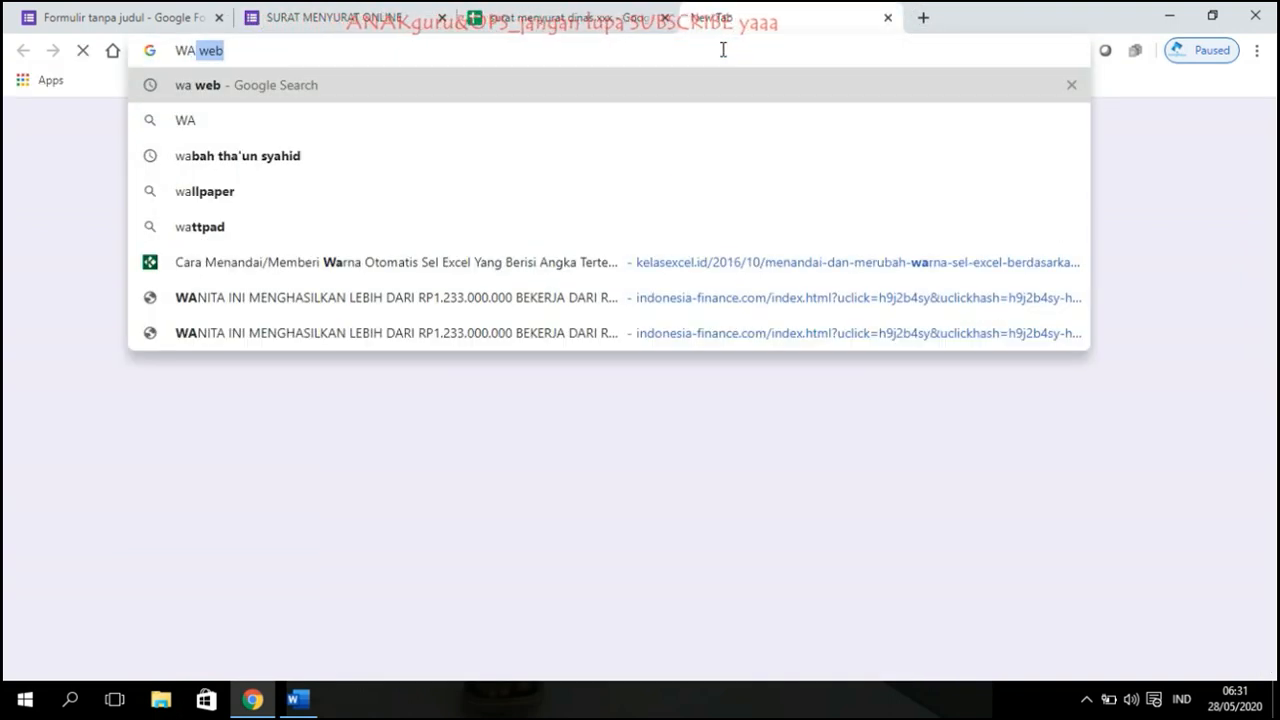
key("Return")
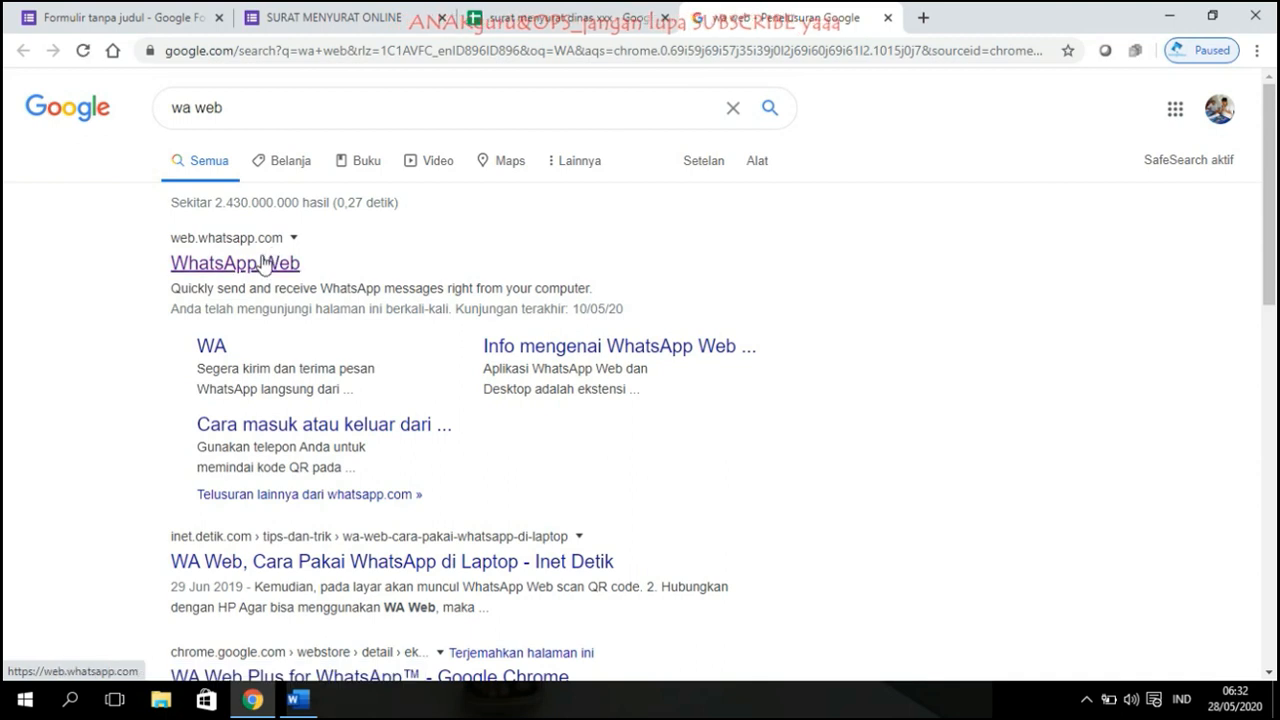
left_click(262, 263)
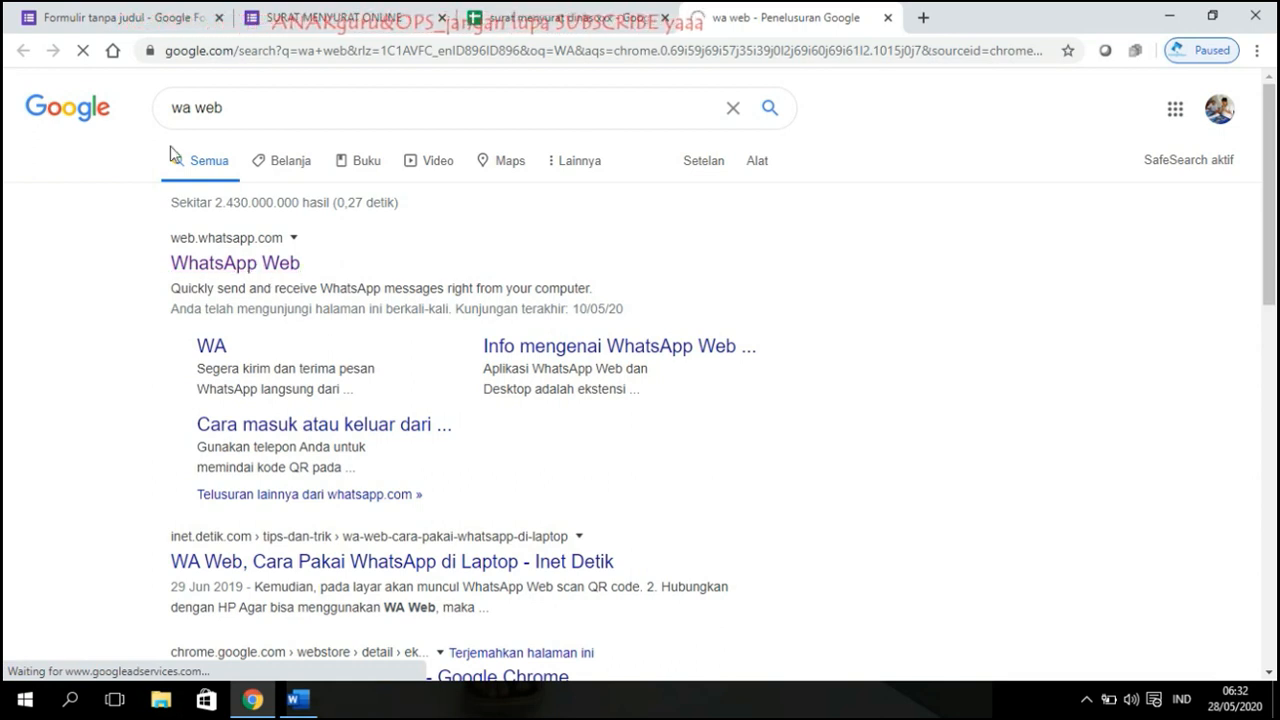
left_click(300, 17)
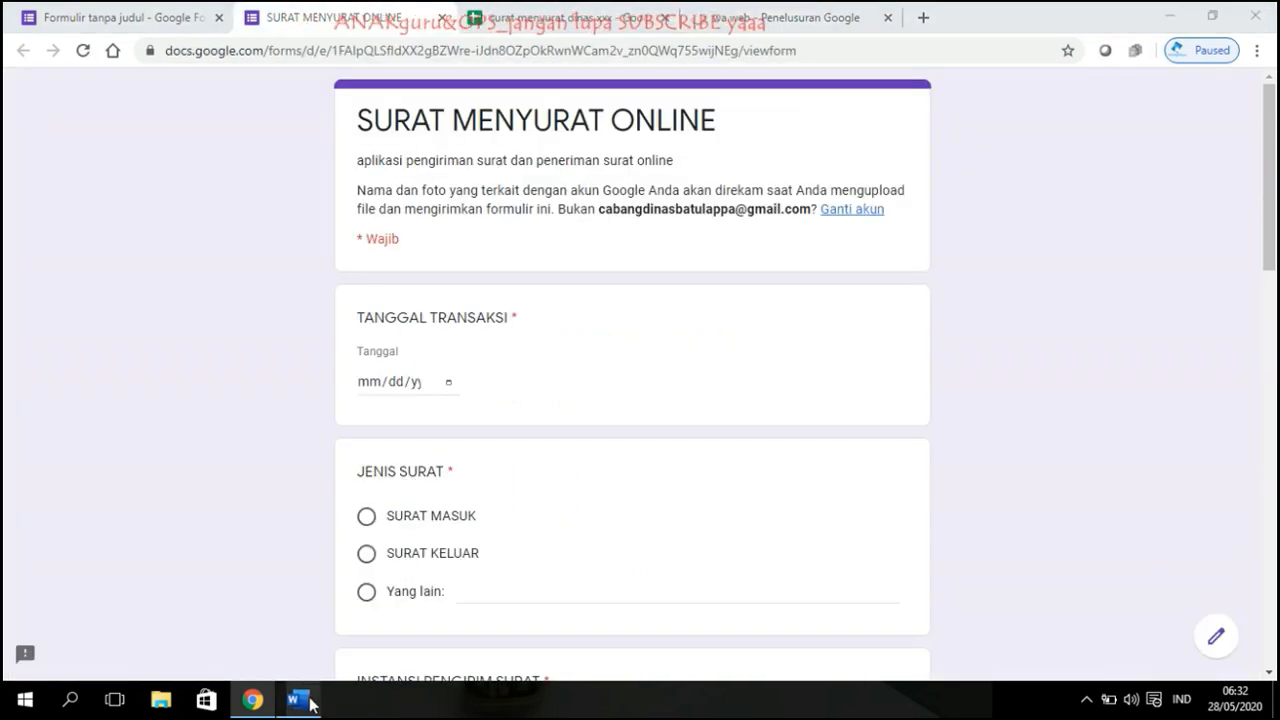
Step: In Word, change the first label from 'surat kirim' to 'Link form MENGIRIM SURAT :'
left_click(297, 699)
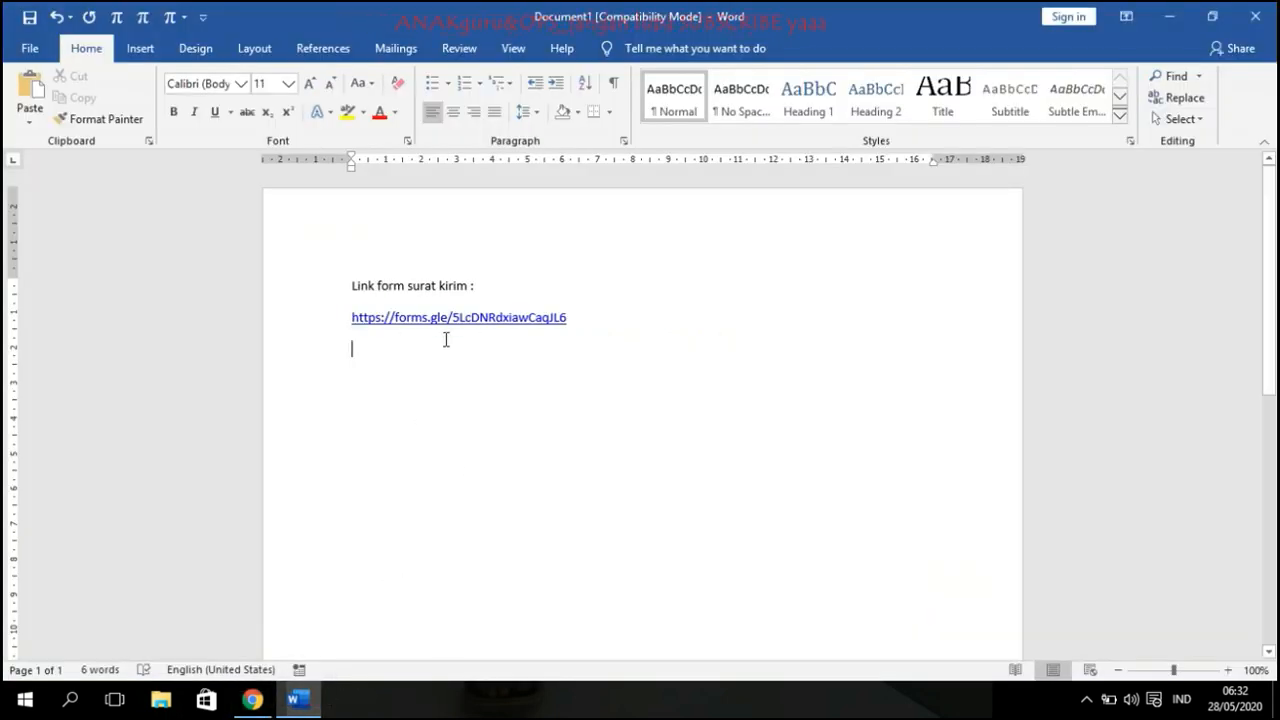
left_click(252, 699)
left_click(297, 699)
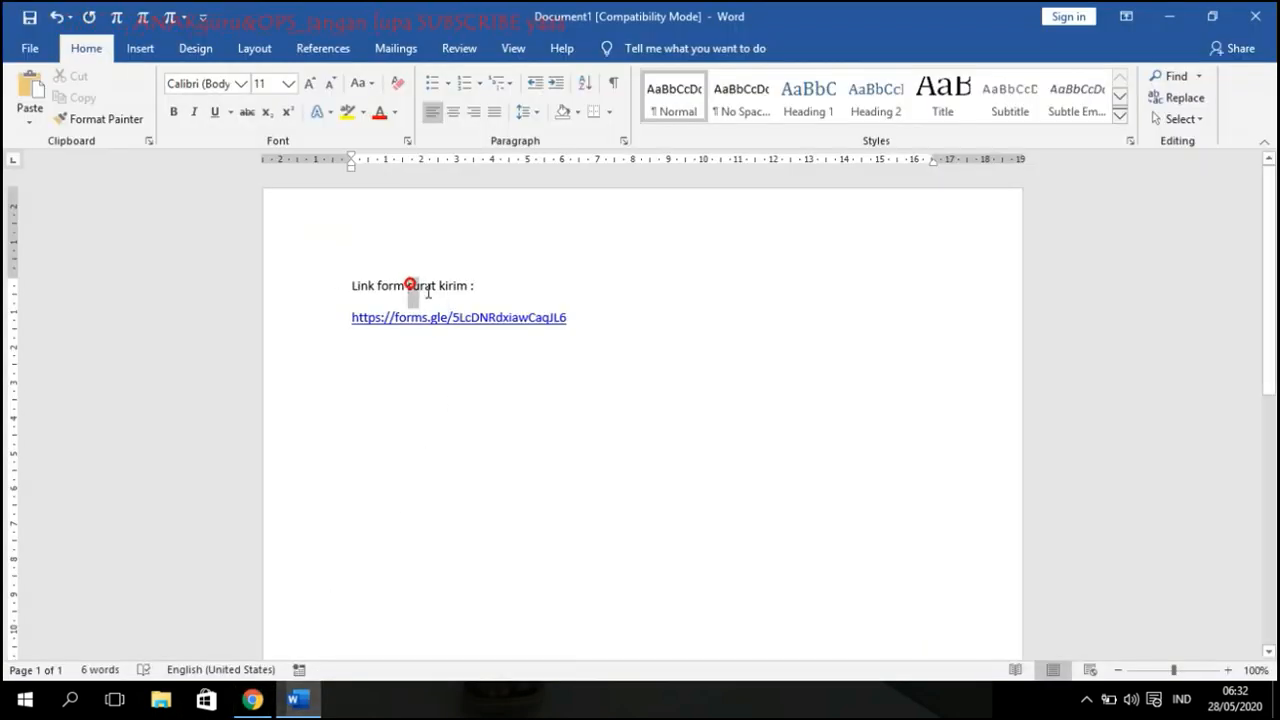
left_click_drag(428, 291, 468, 292)
type("MENR")
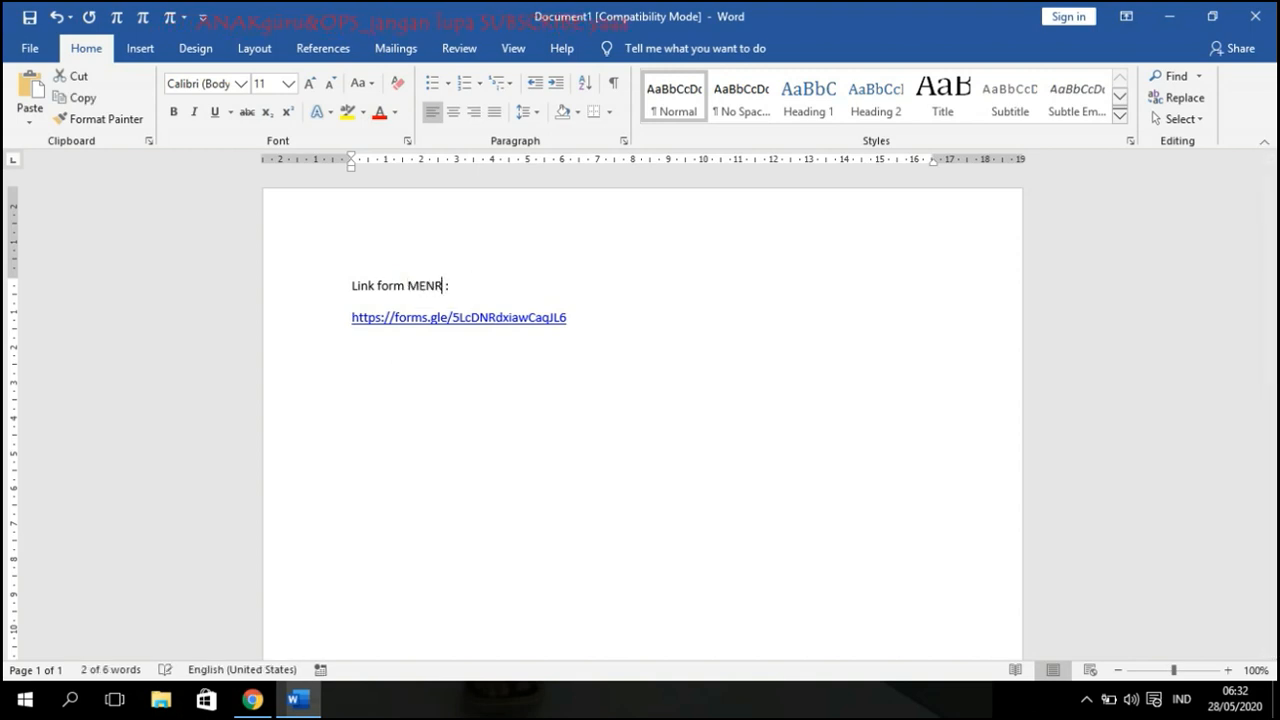
key("BackSpace")
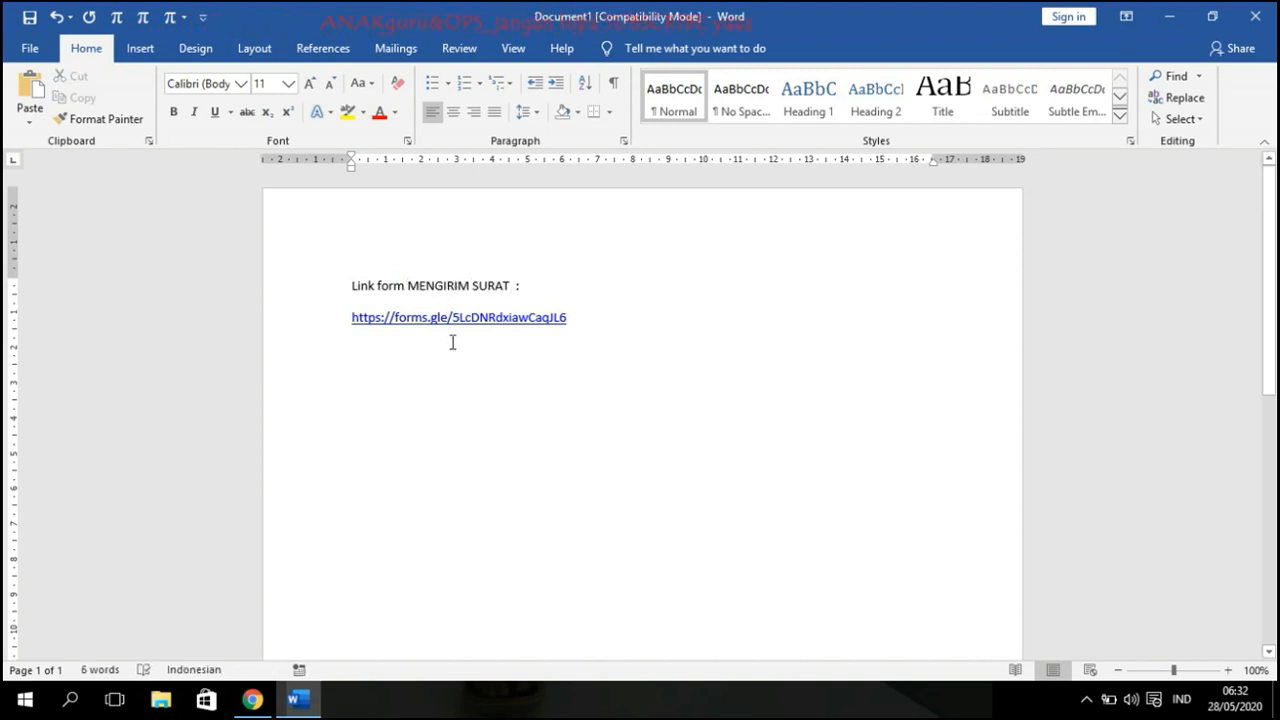
Step: Add a new line reading 'Link FORM mengunduh Surat :' below it
type("Link")
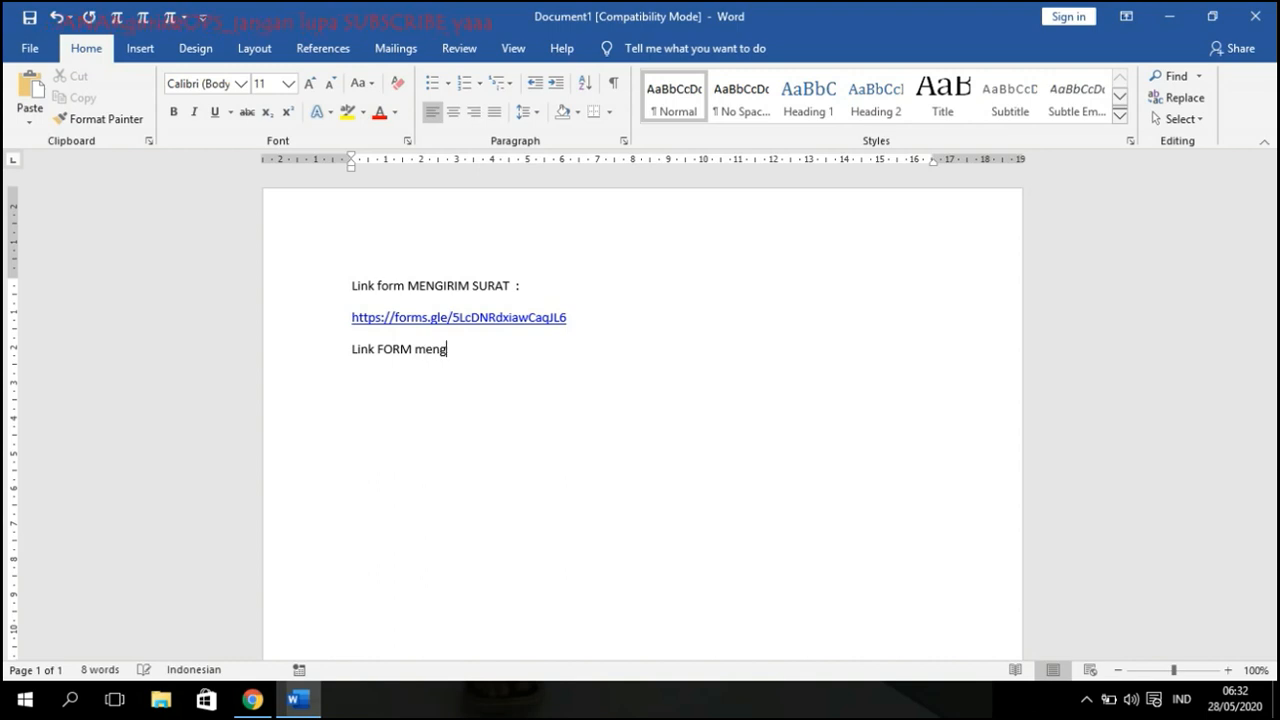
type("FORM mengunduh Surat :")
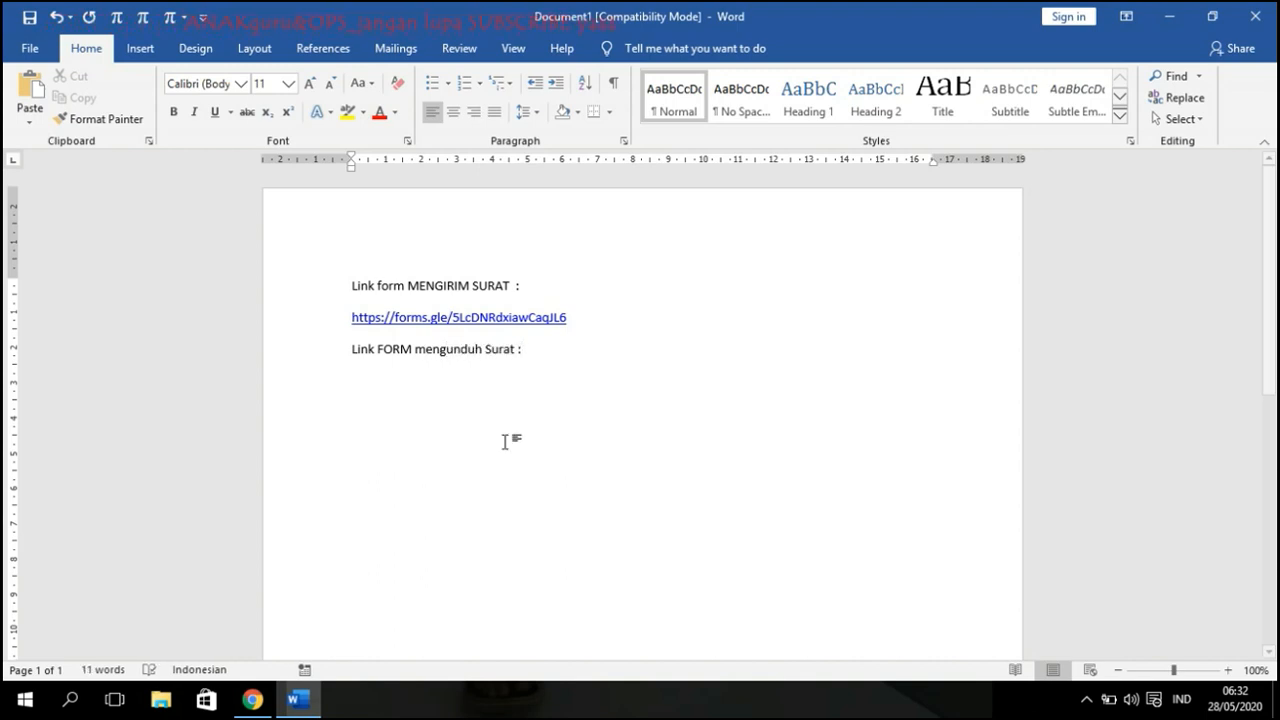
left_click(253, 699)
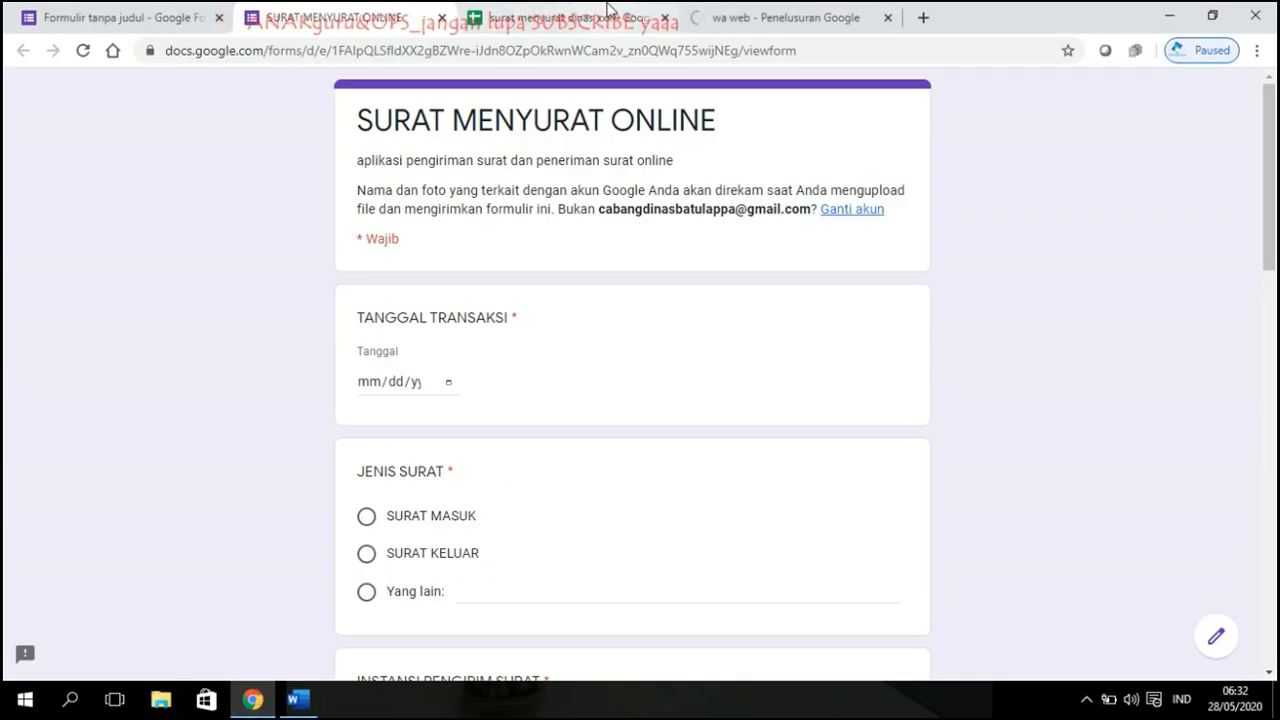
Step: Share the response spreadsheet view-only with anyone who has the link, and copy that link
left_click(550, 17)
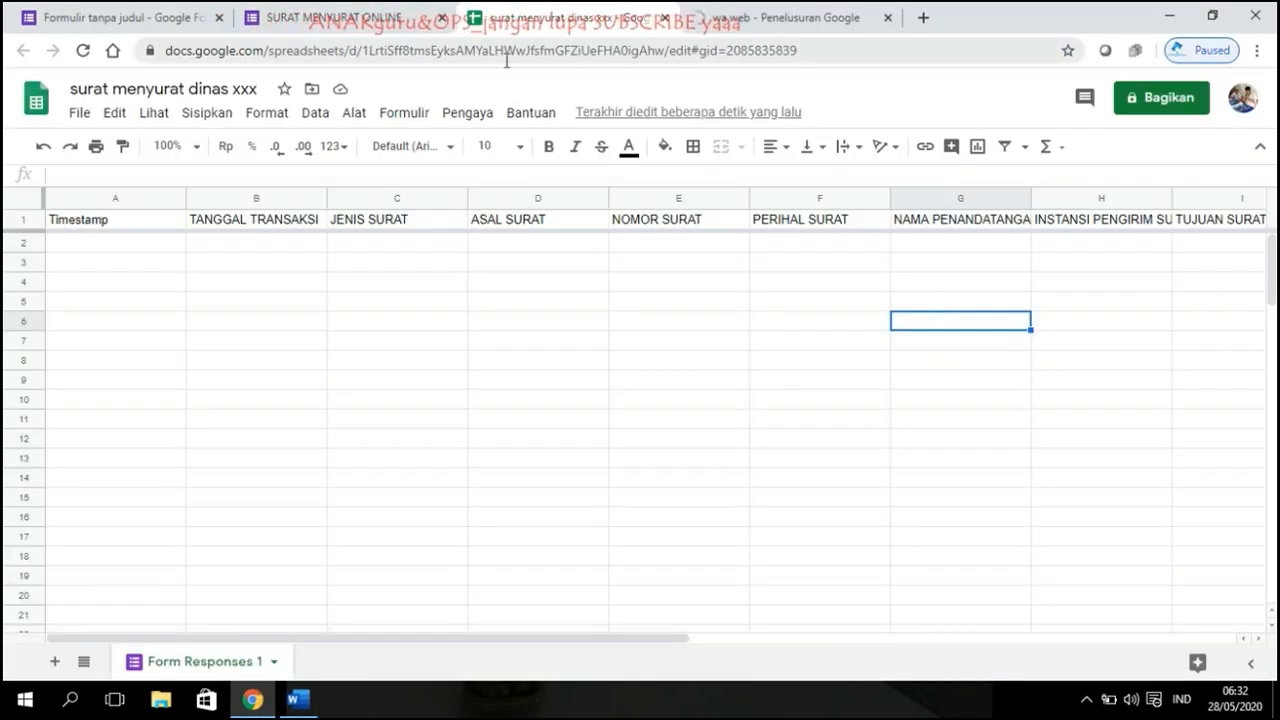
left_click(1160, 98)
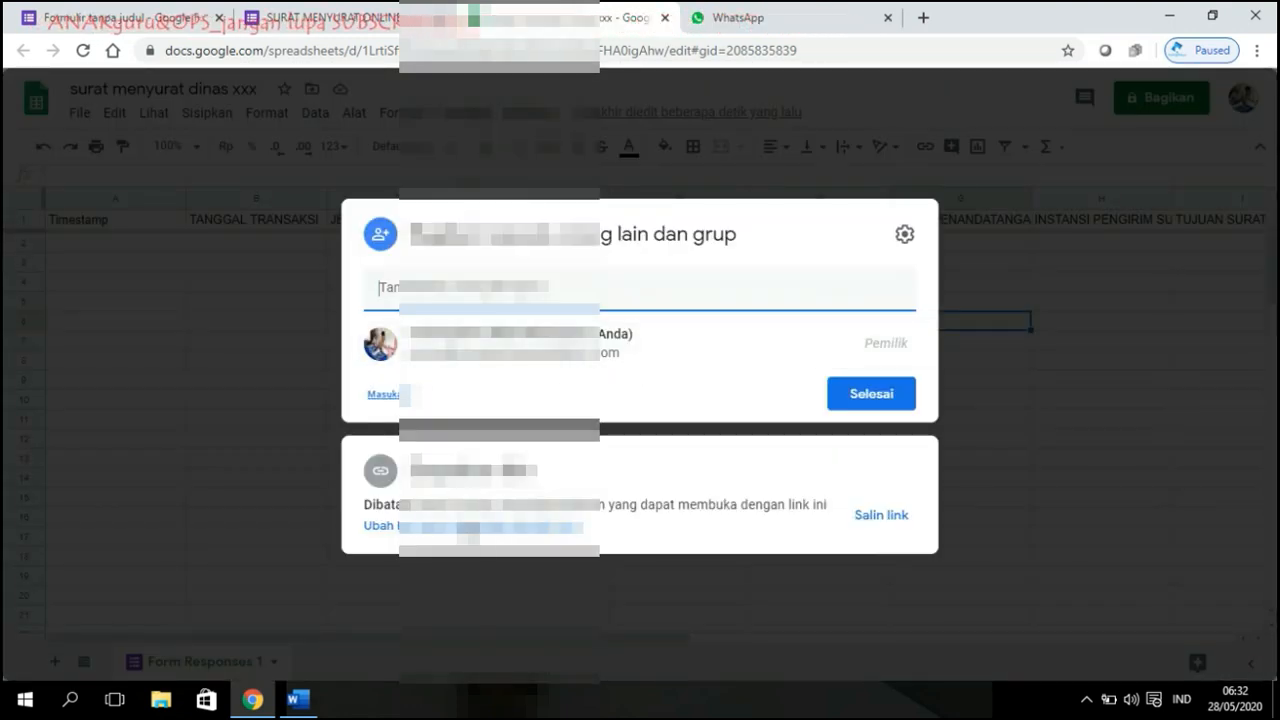
left_click(876, 520)
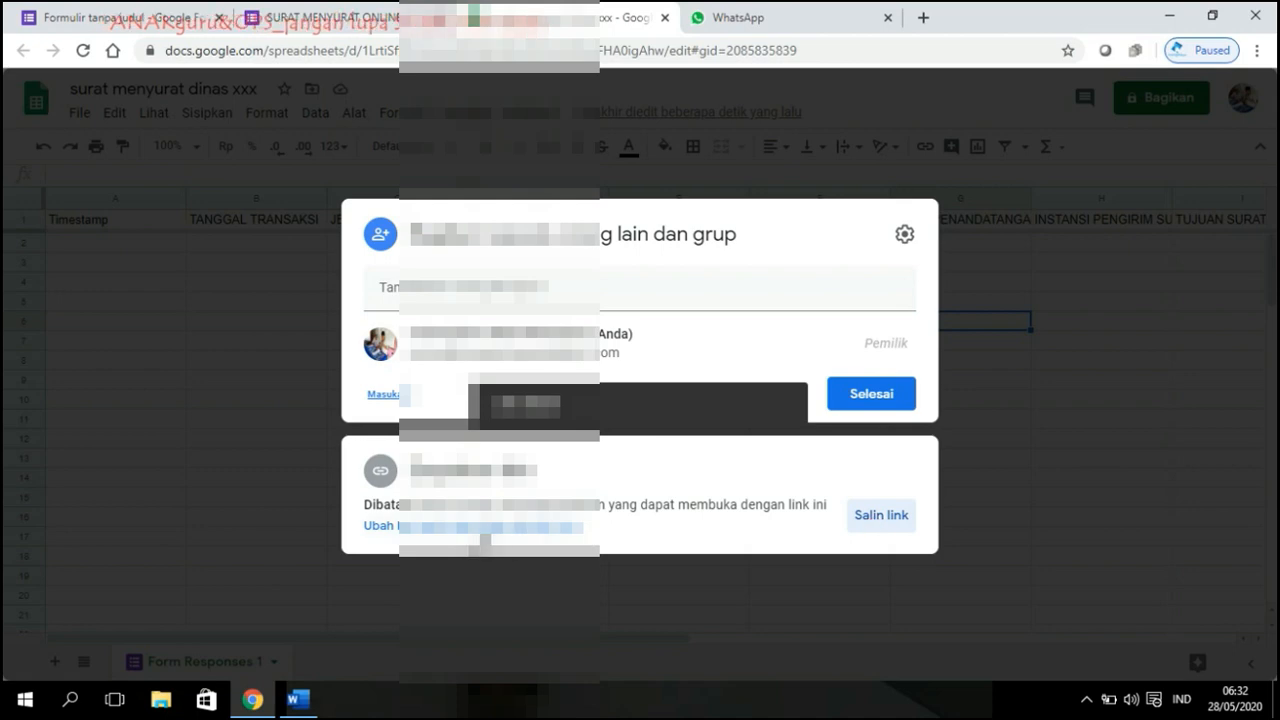
left_click(480, 527)
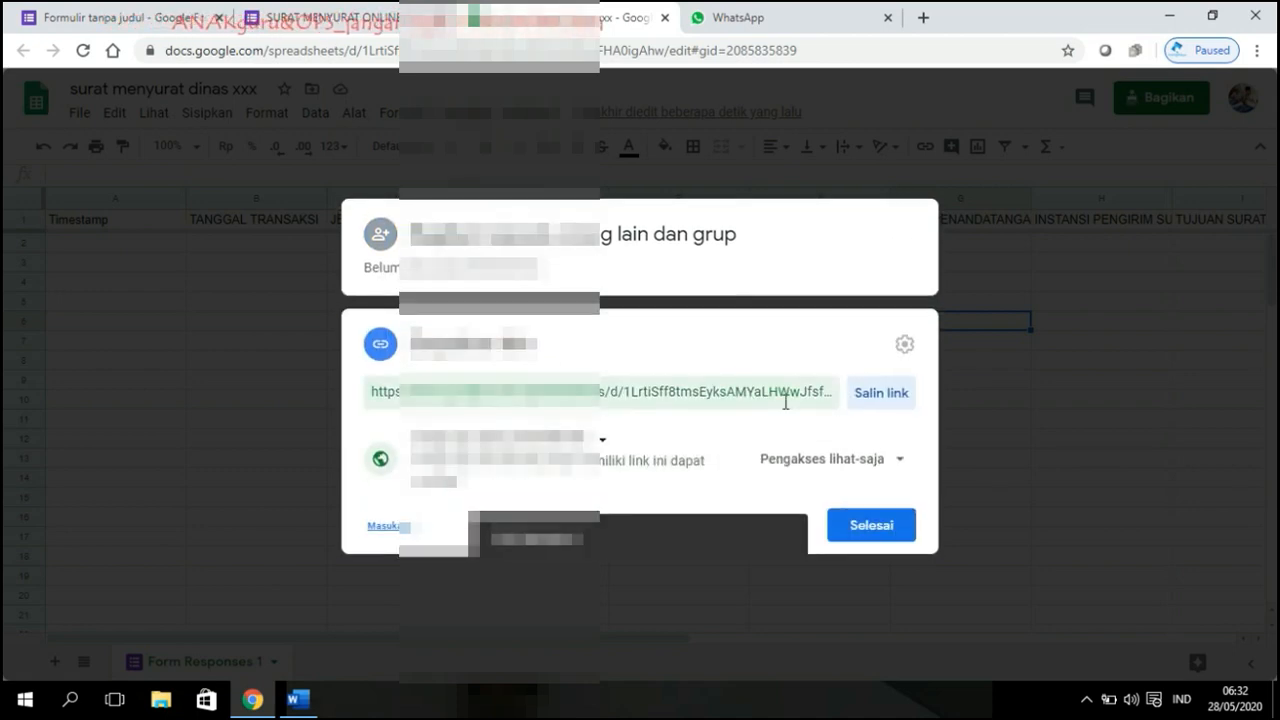
left_click(897, 467)
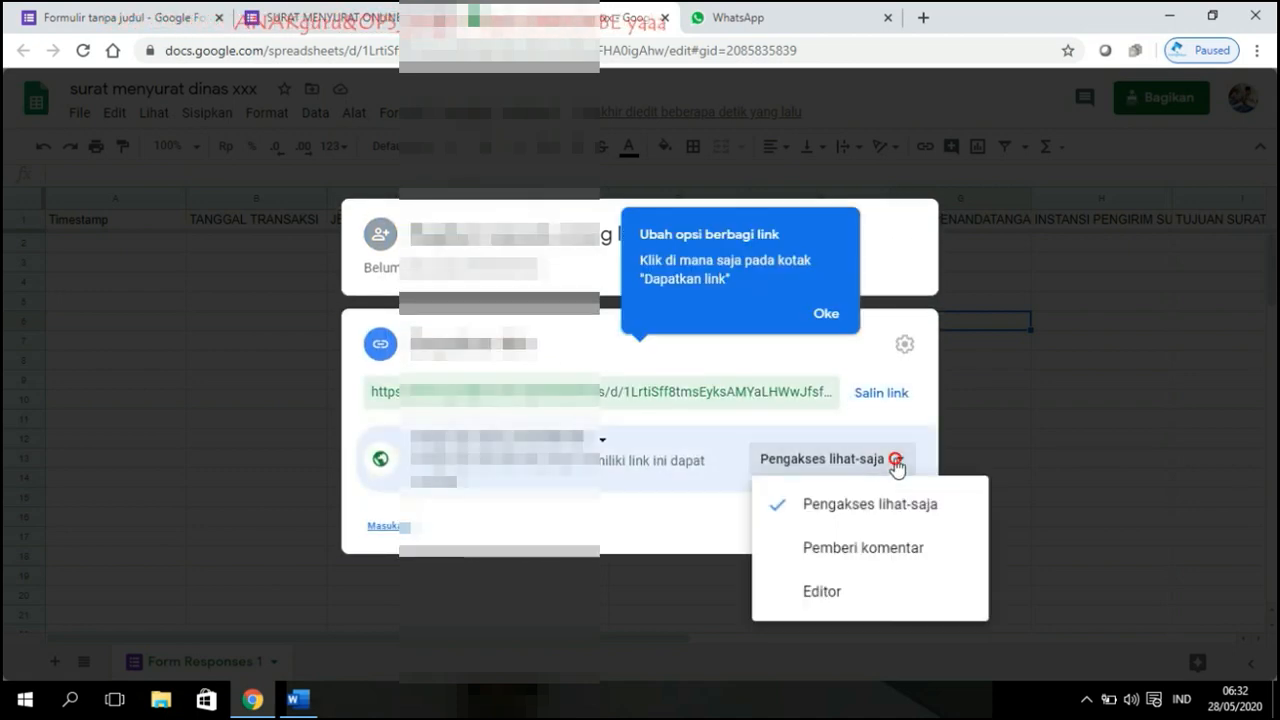
left_click(869, 497)
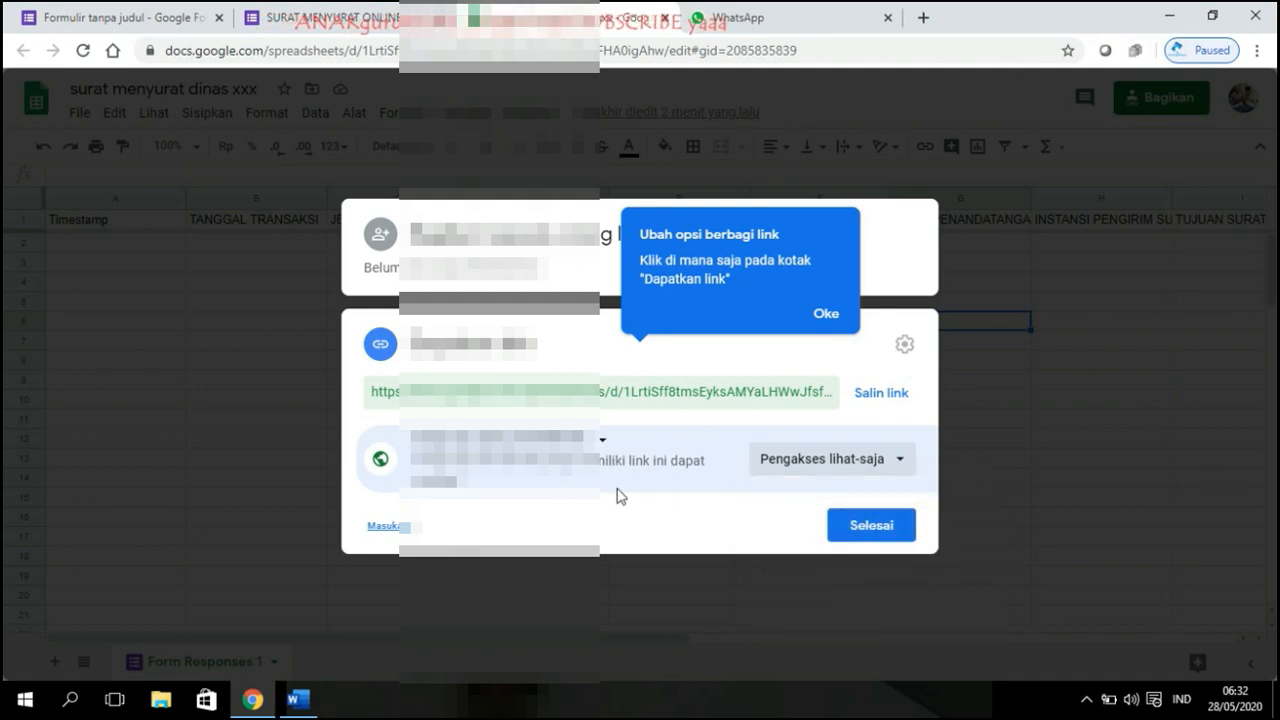
left_click(880, 400)
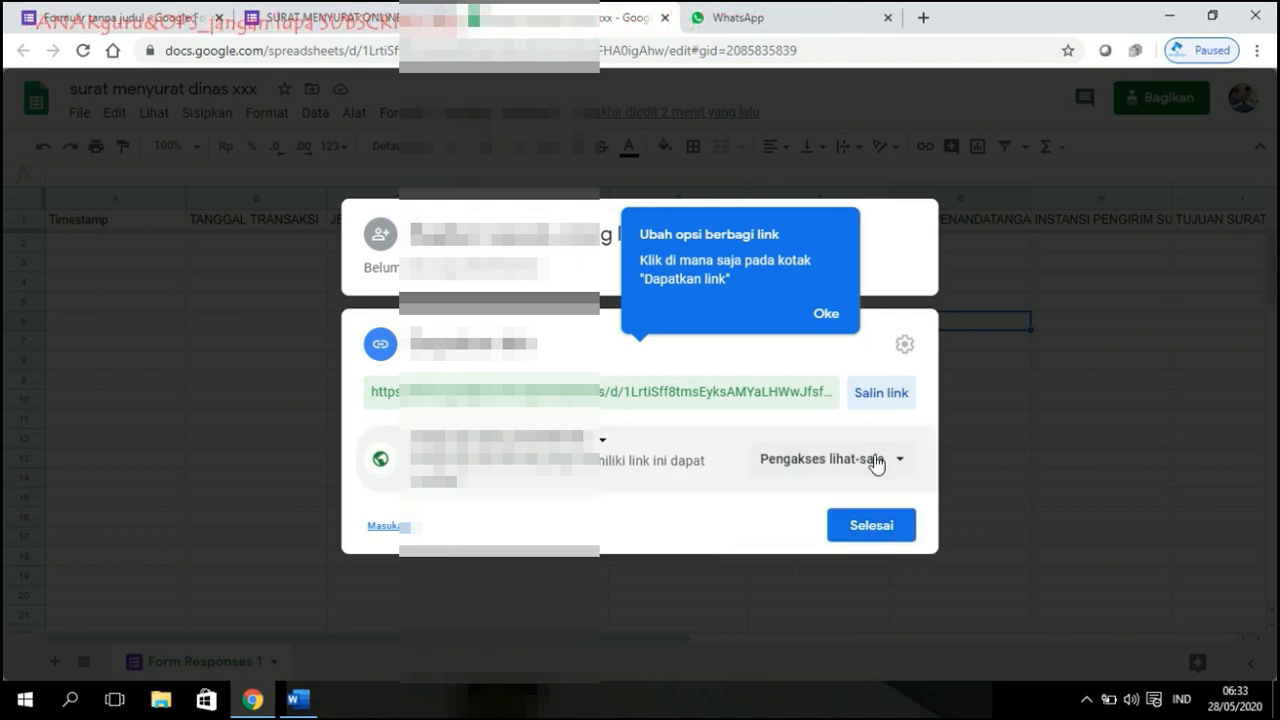
left_click(875, 522)
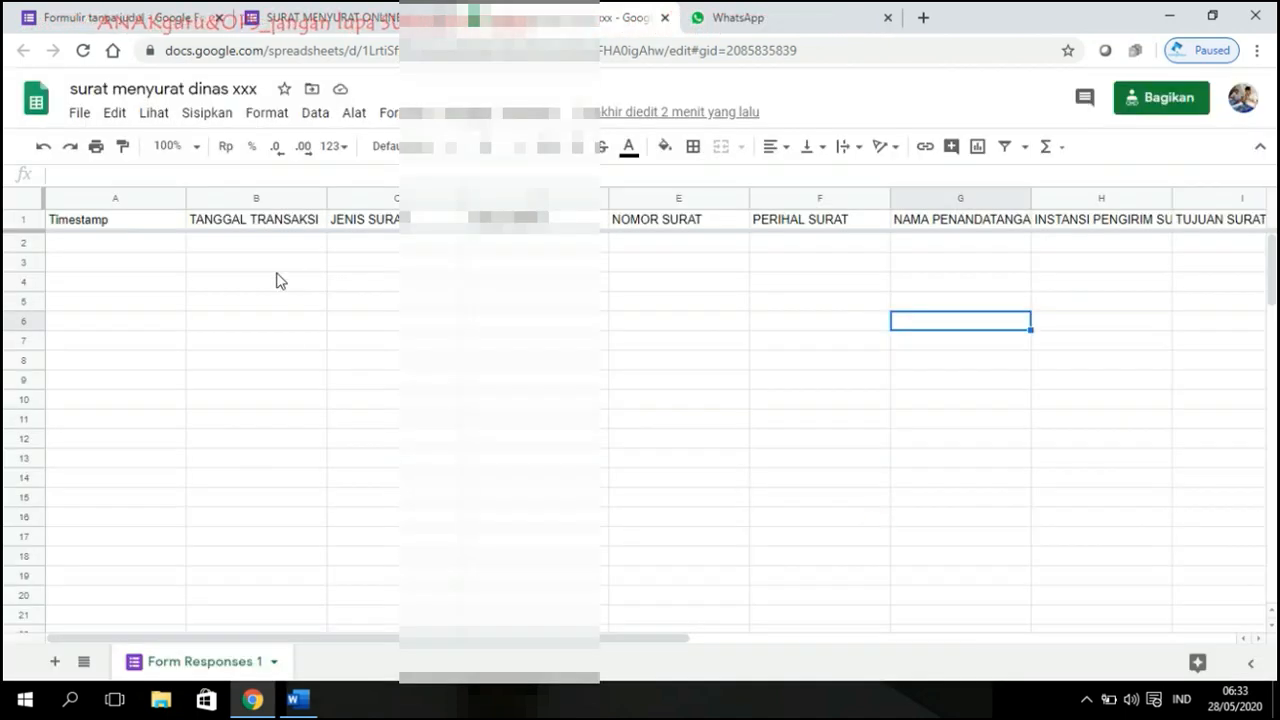
Step: Paste the spreadsheet link under 'Link FORM mengunduh Surat :' in Word, then go to WhatsApp Web
left_click(297, 699)
key("ctrl+v")
key("Return")
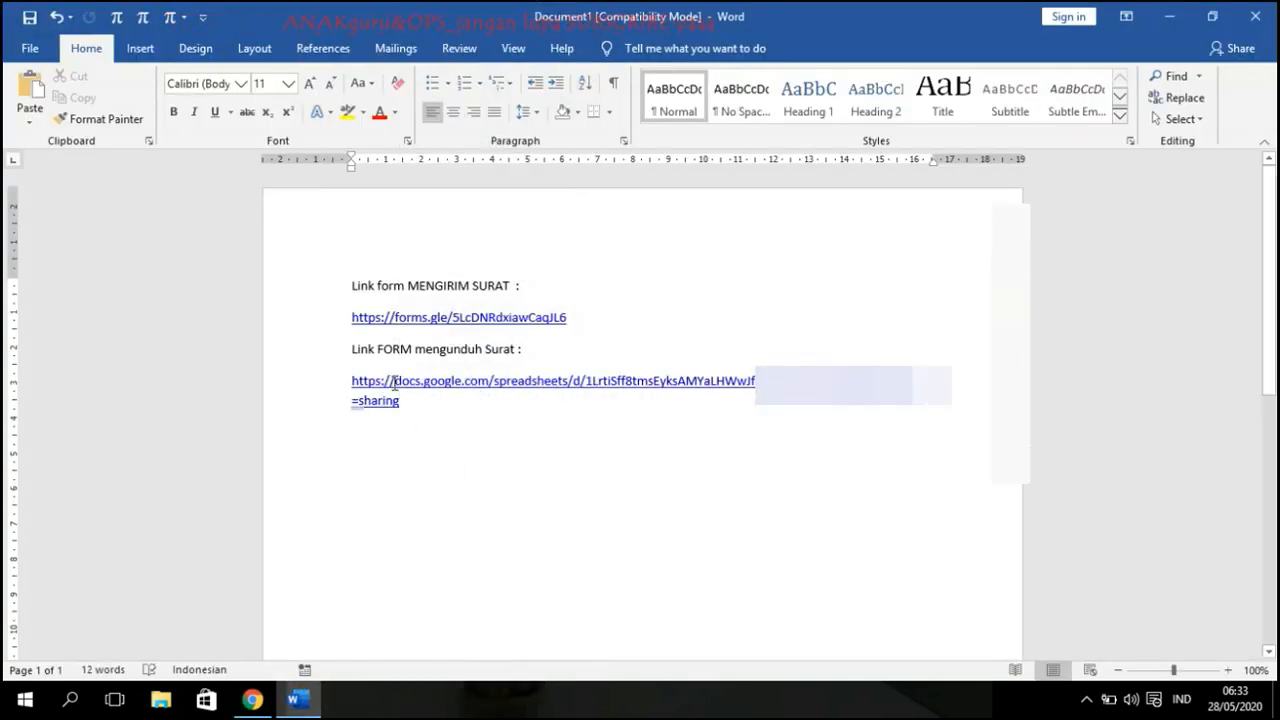
left_click(253, 699)
left_click(737, 18)
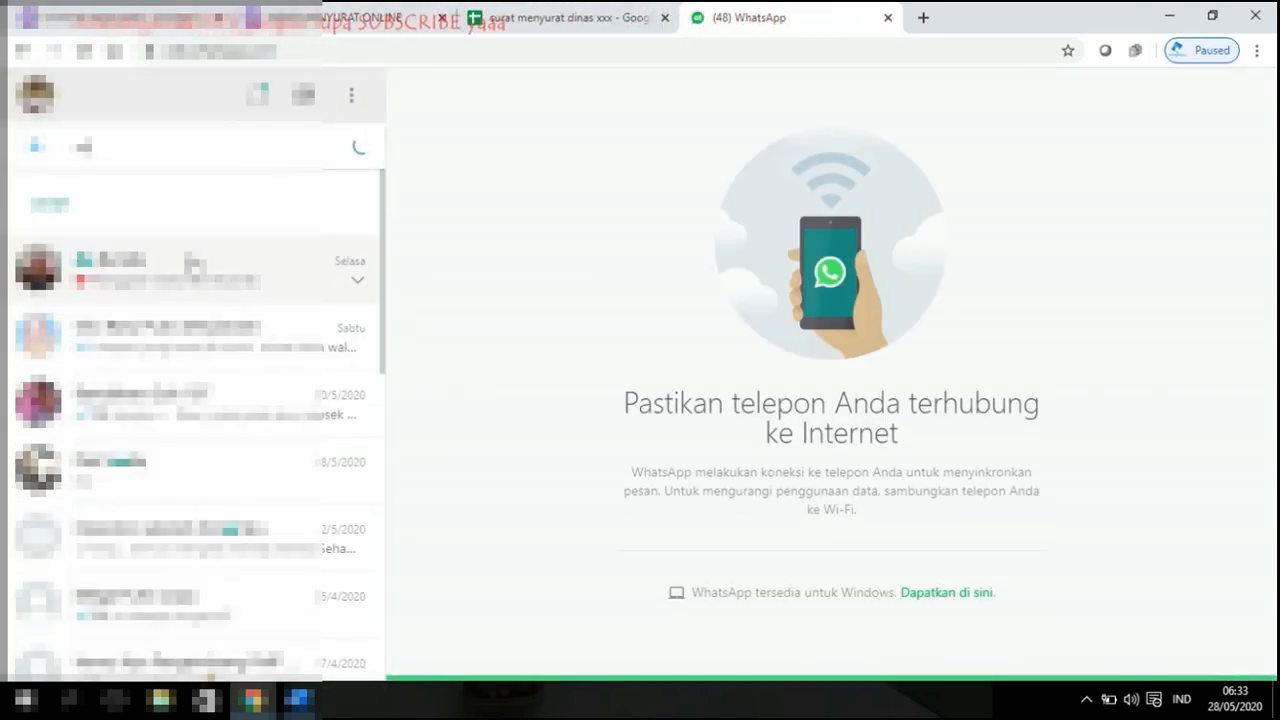
Step: Open the recipient's chat and select both link labels and links in Word
left_click(193, 267)
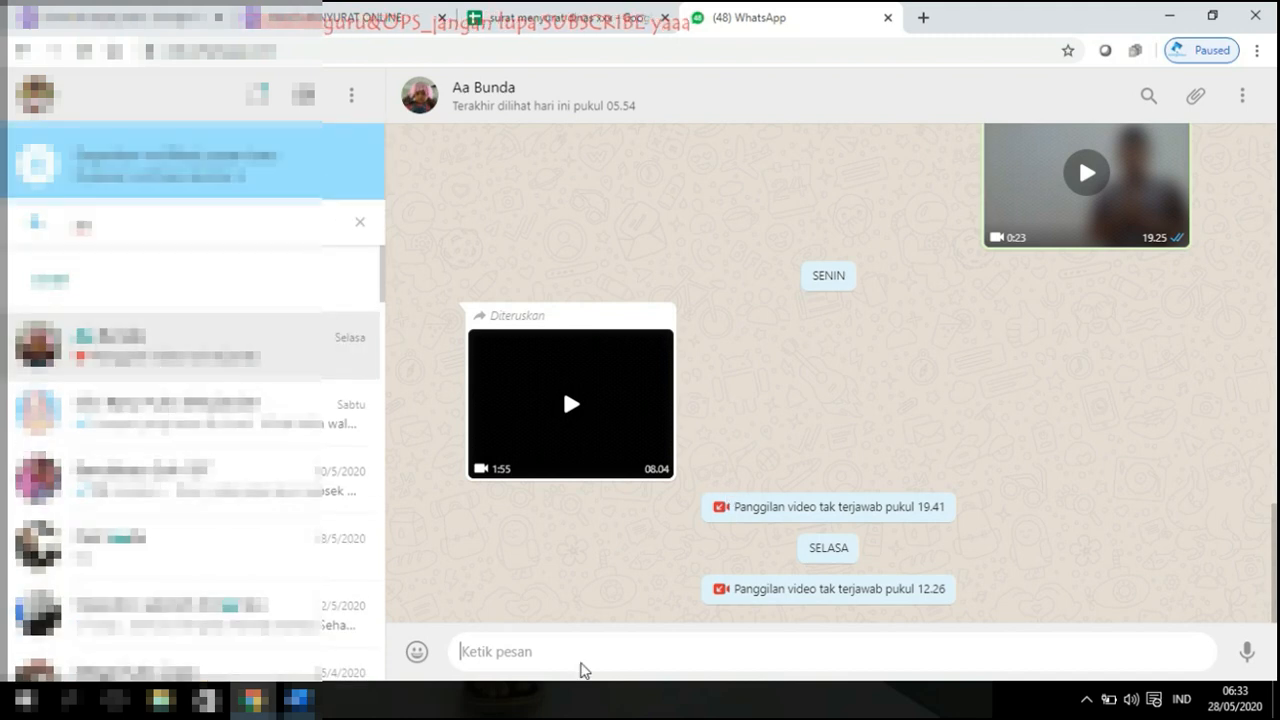
left_click(536, 655)
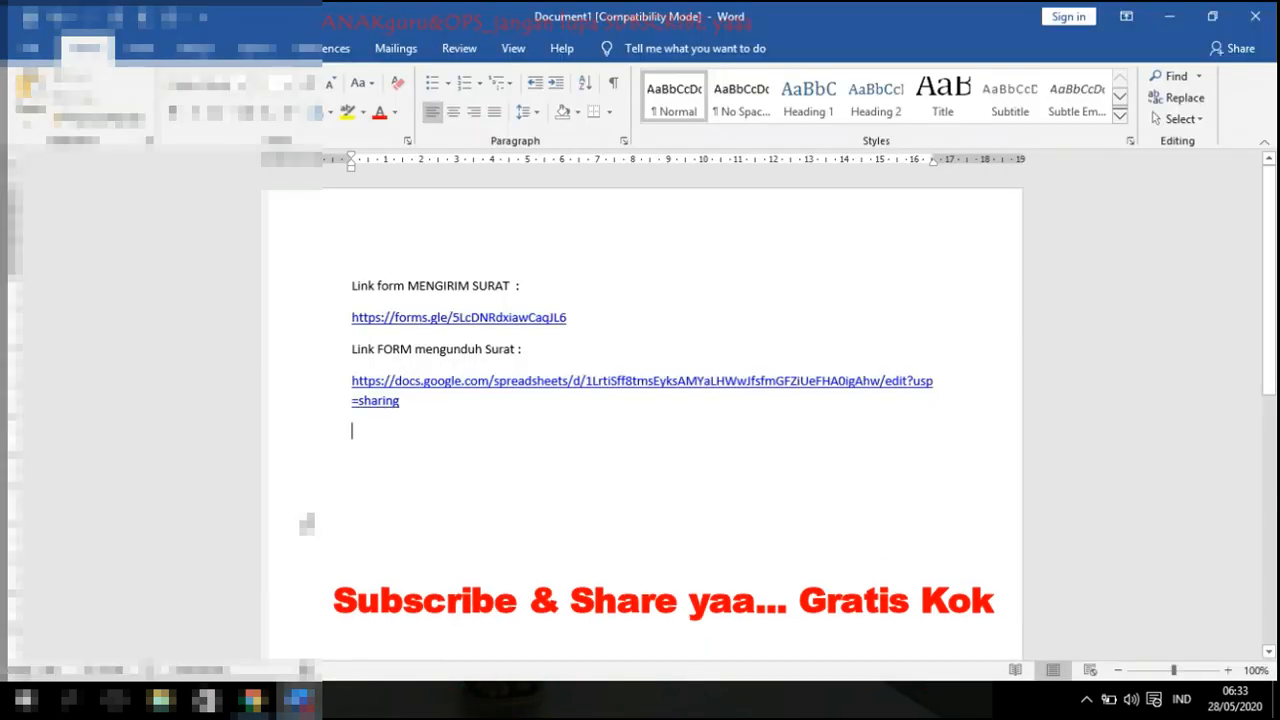
left_click_drag(350, 280, 404, 402)
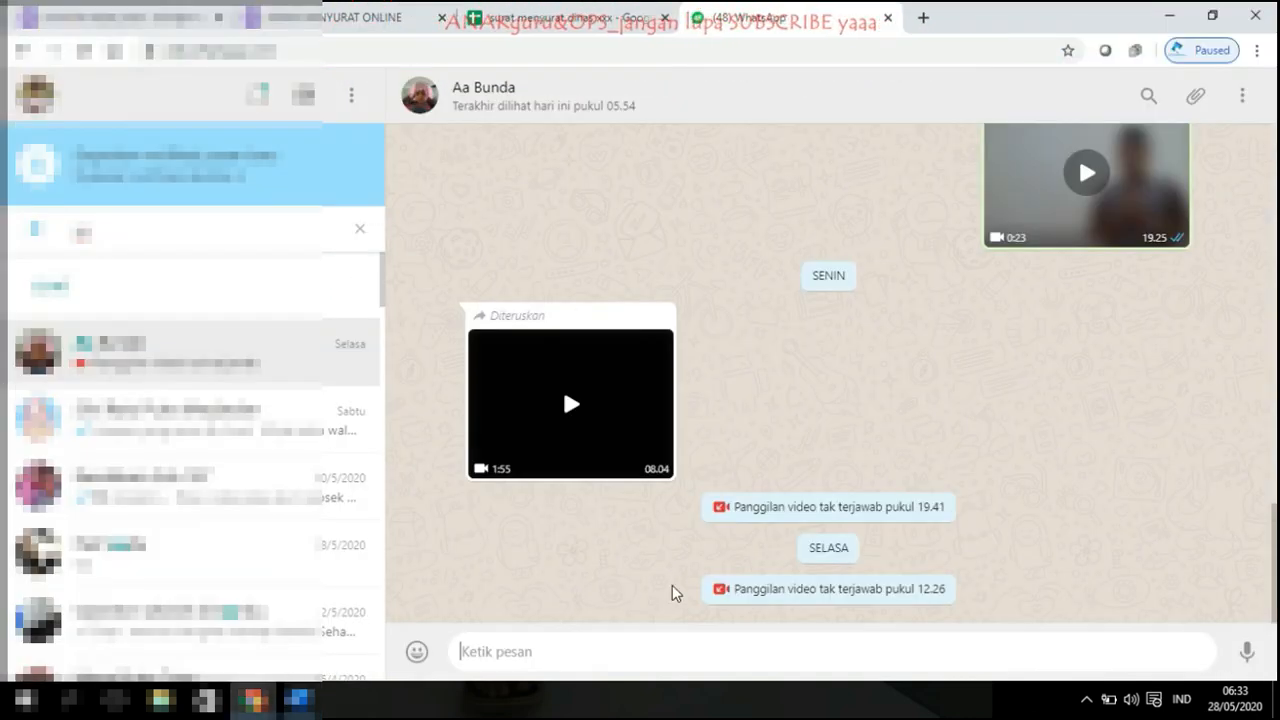
Step: Type an announcement inviting institutions in kecamatan Batulappa to use the following links
type("Kep")
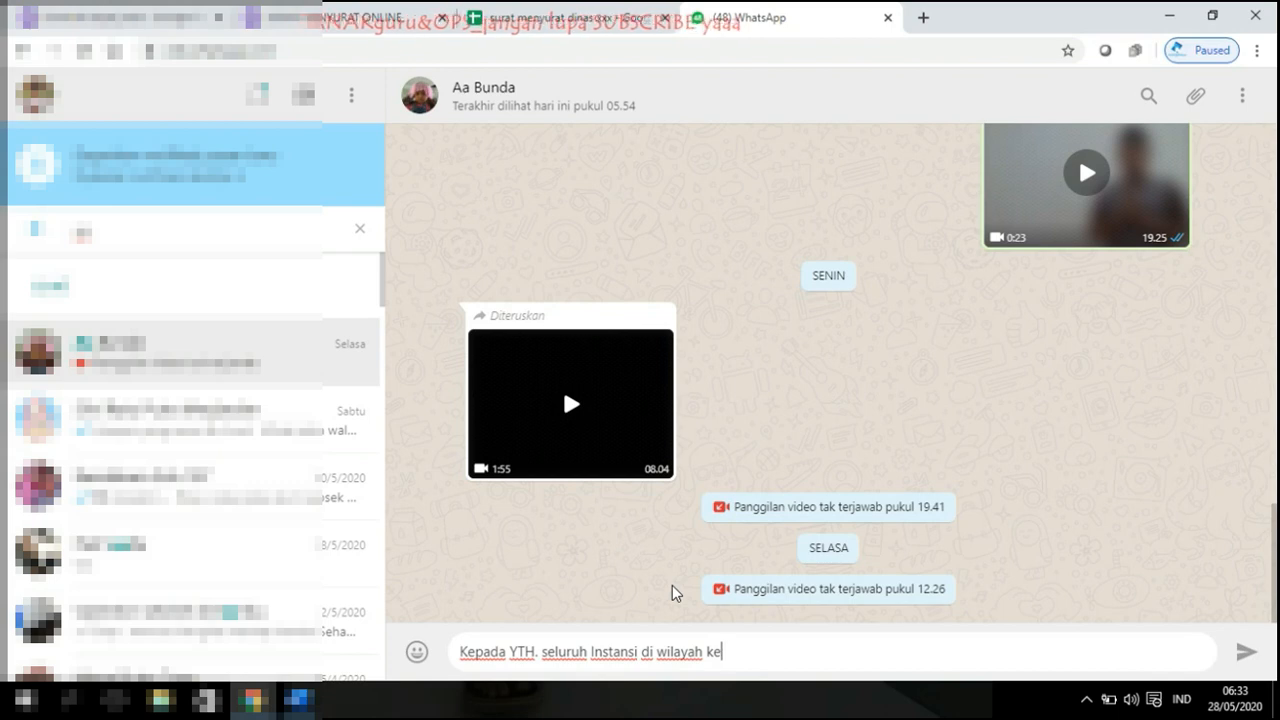
type("n Batu")
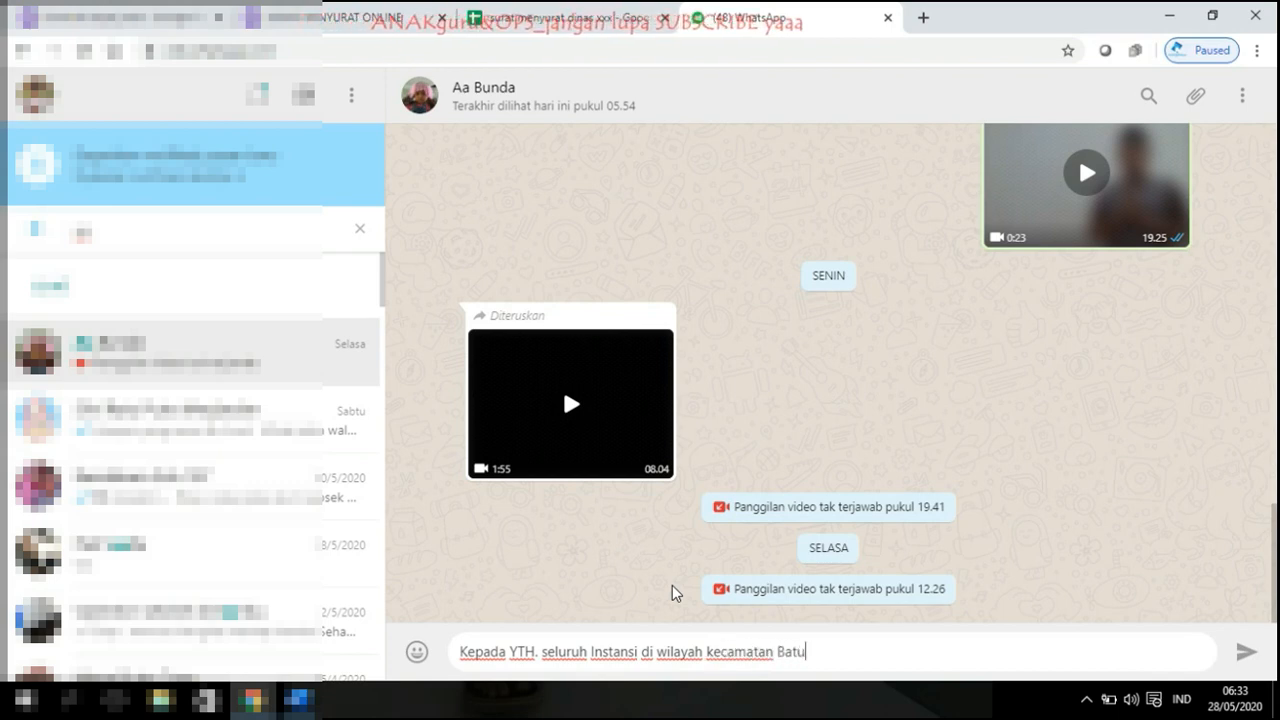
type("lappa. Jika ingin mengirim surat, sirahkan klik link berikut")
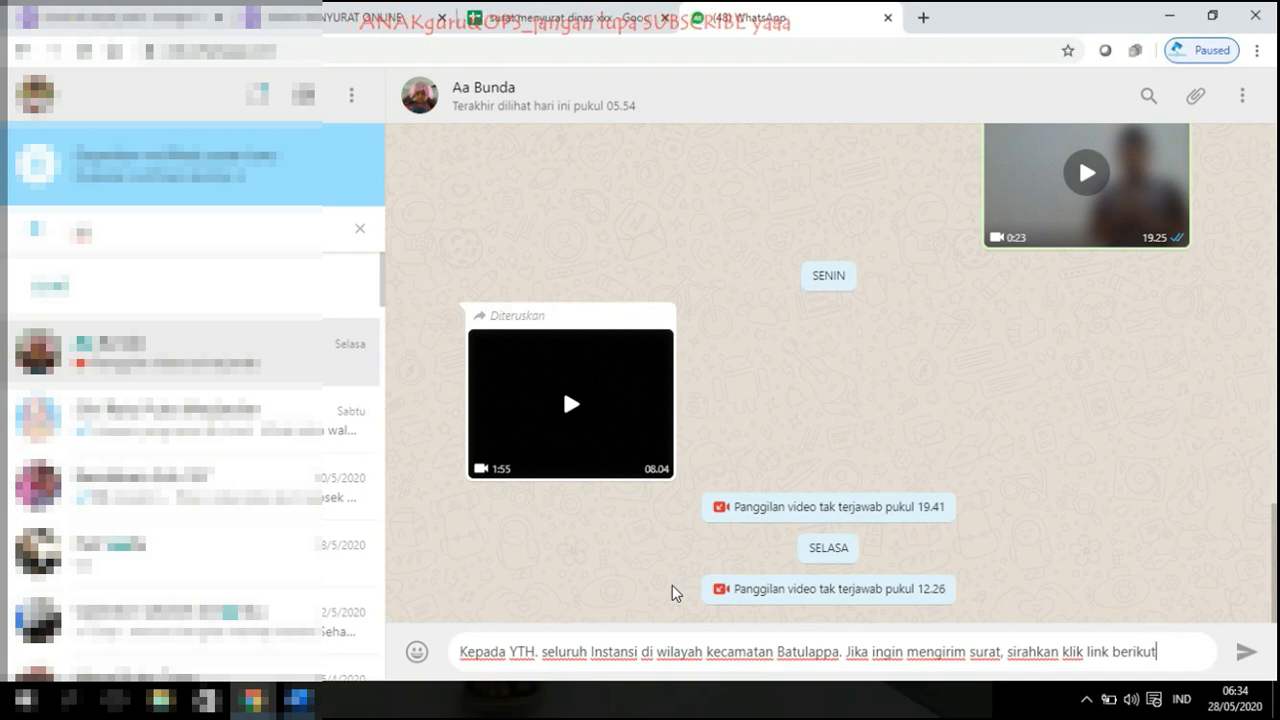
type(". Begi")
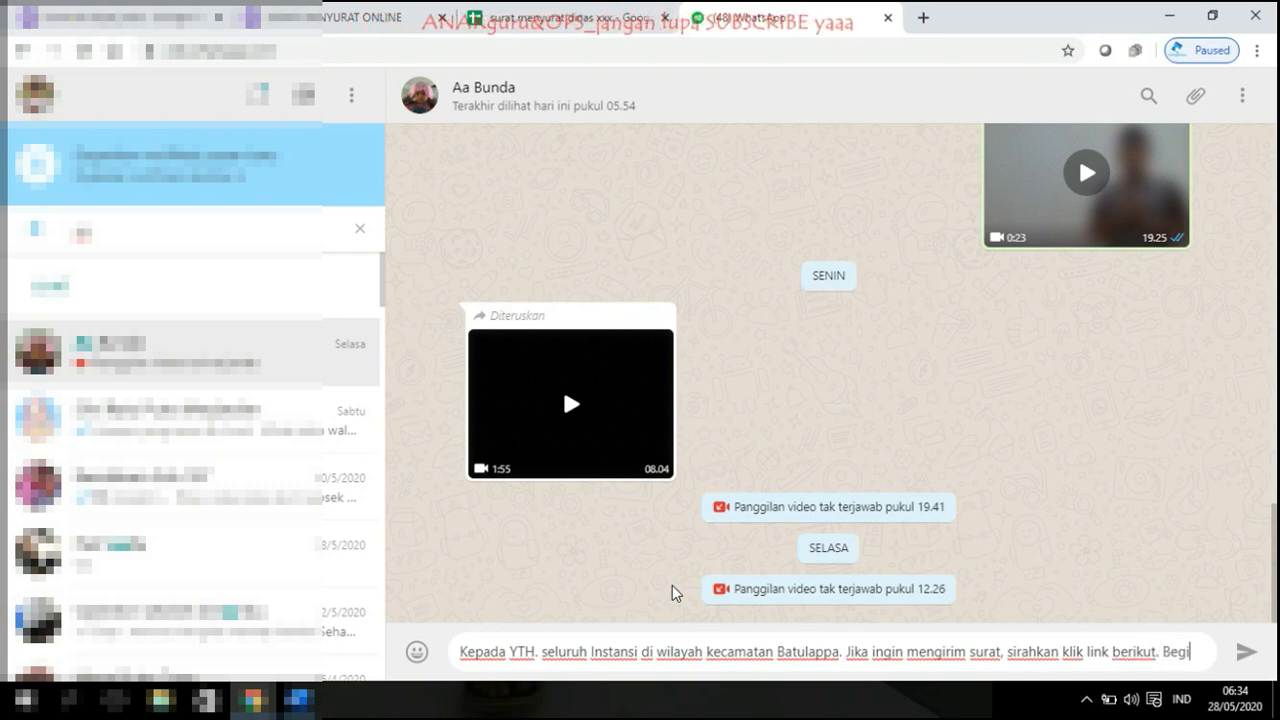
type("tupula")
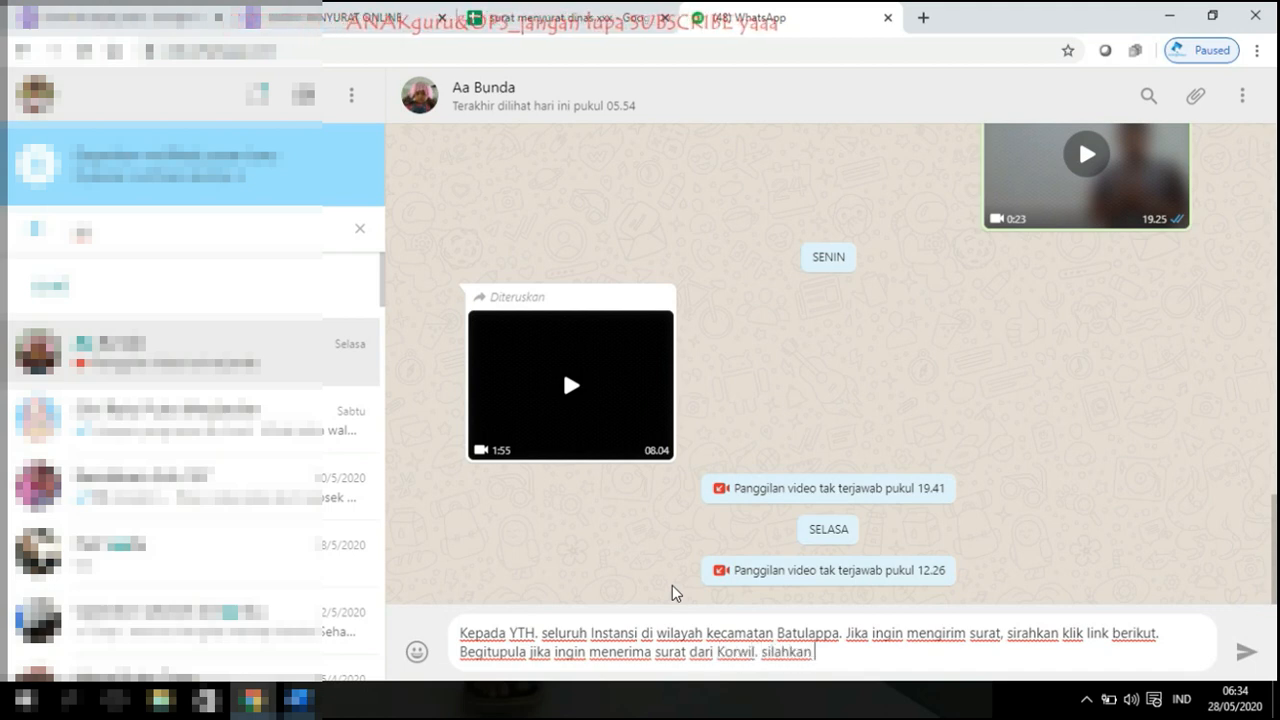
type("k.")
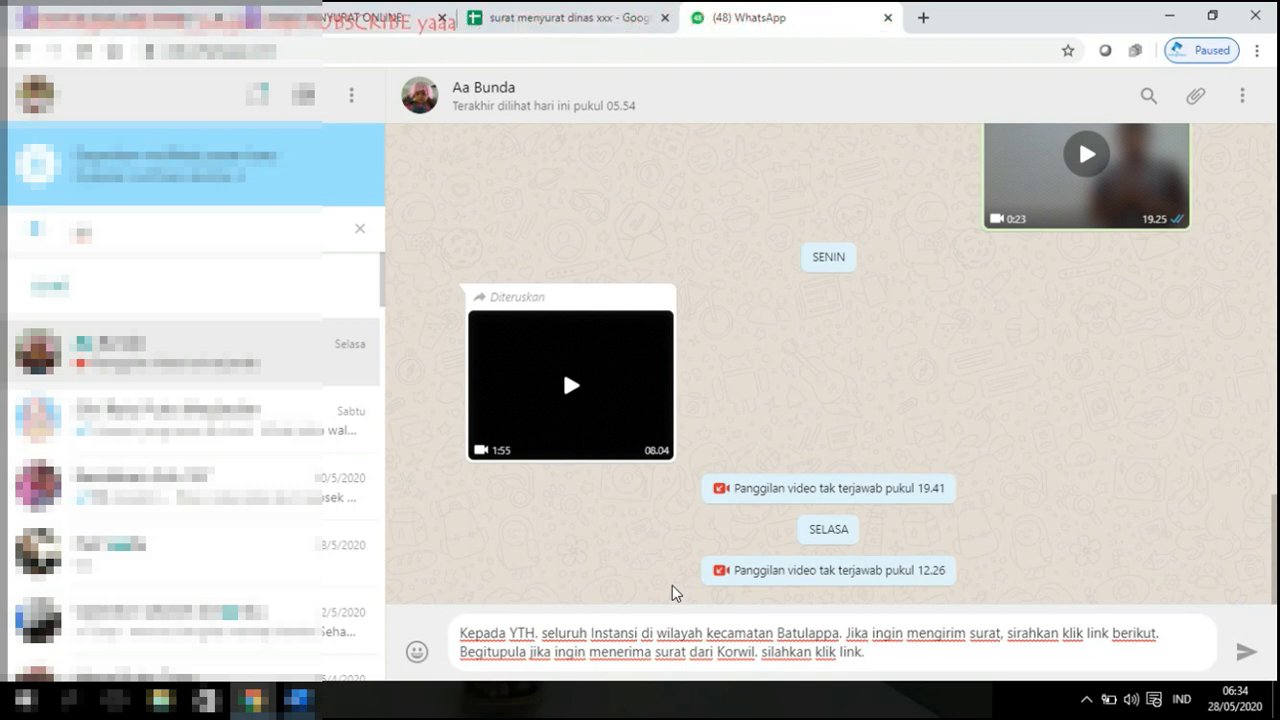
Step: Send the message with both links pasted in, and close the spreadsheet tab
key("ctrl+v")
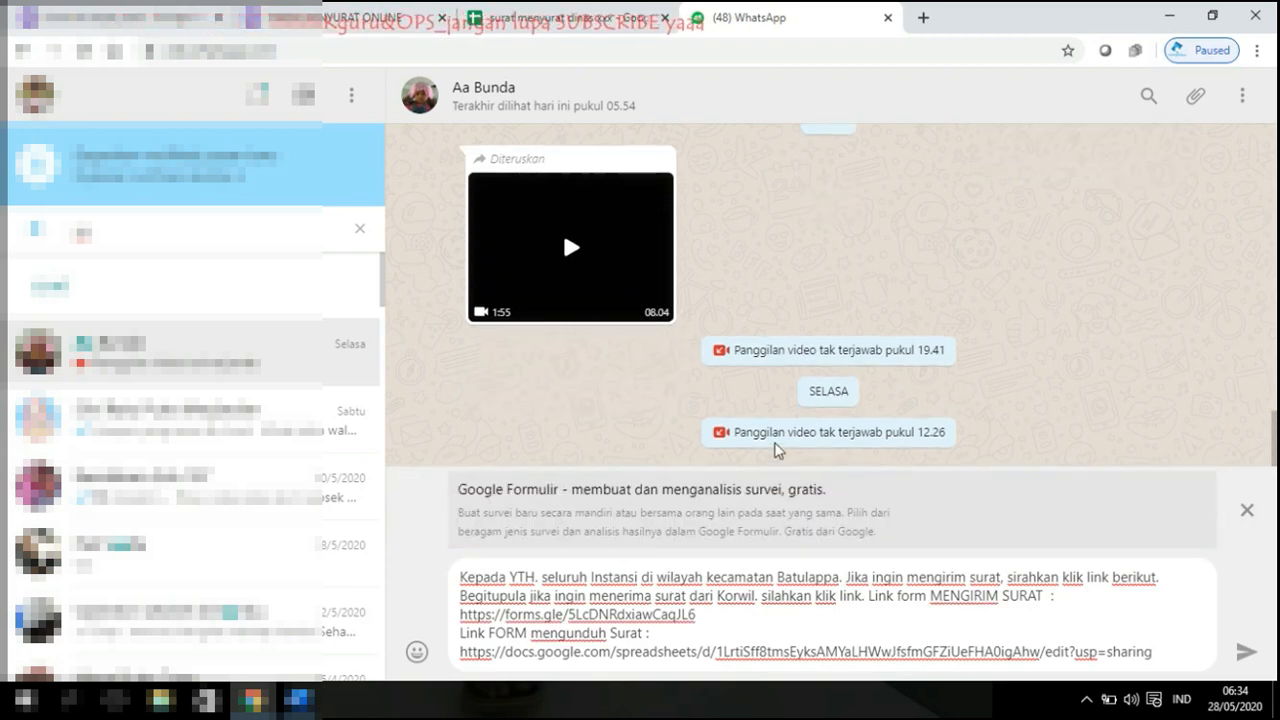
key("Return")
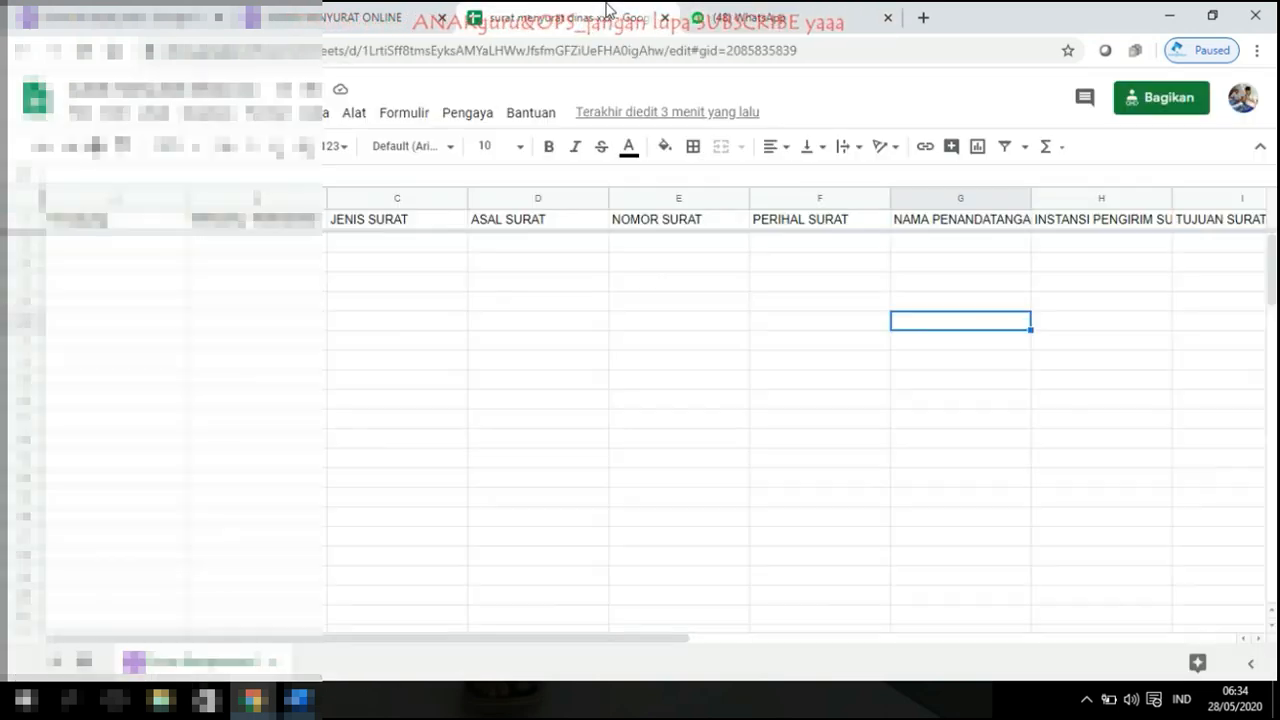
left_click(640, 18)
left_click(664, 18)
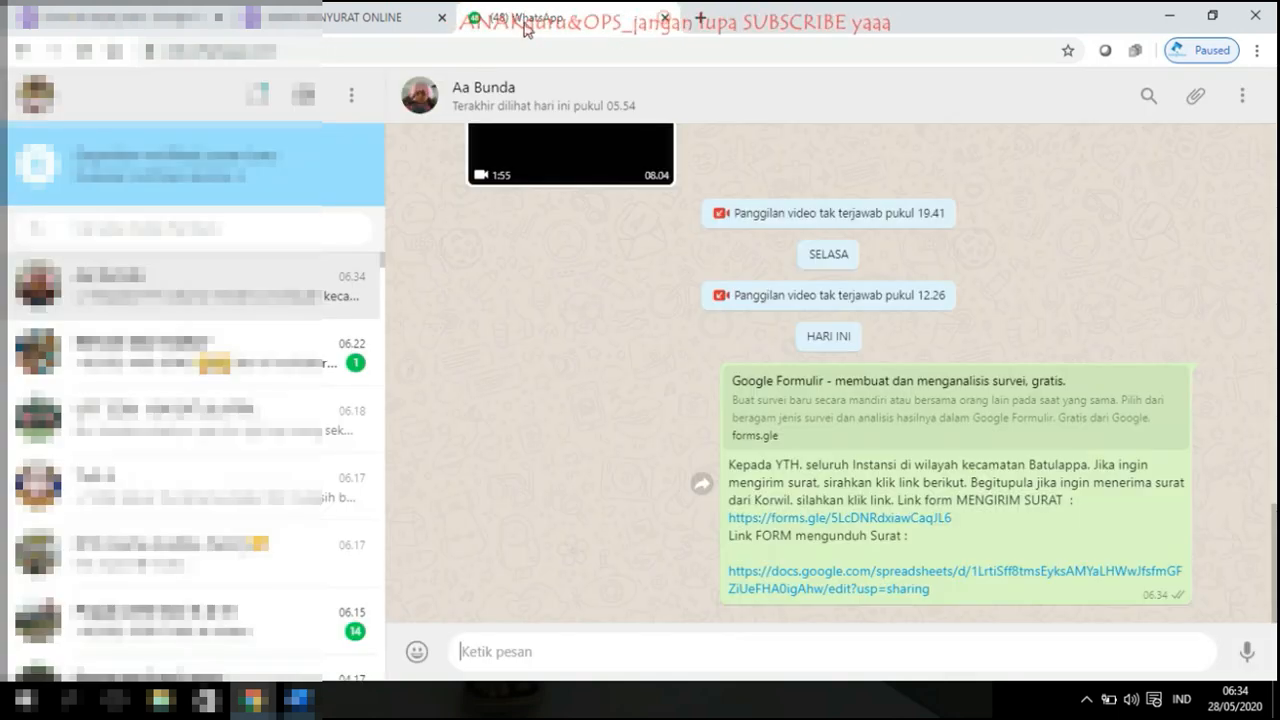
Step: Close the leftover form tabs and open the sent forms.gle link in a new tab
left_click(450, 24)
left_click(441, 19)
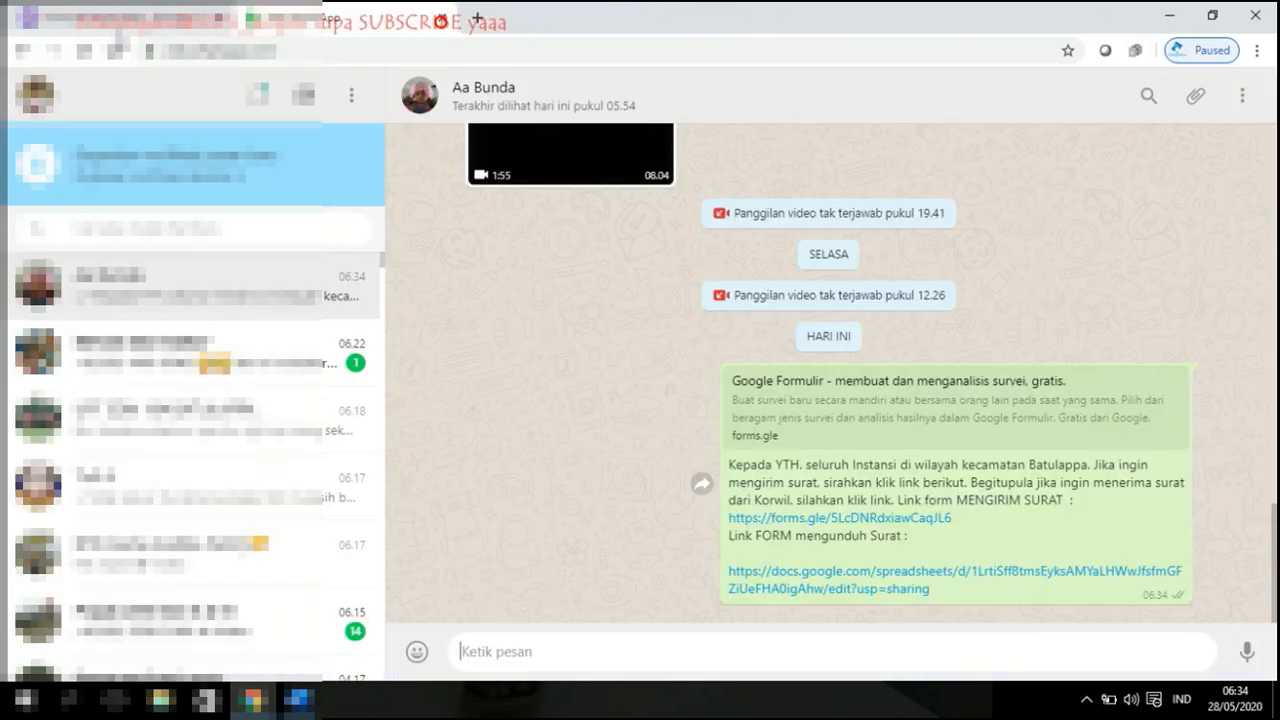
left_click(130, 18)
left_click(360, 16)
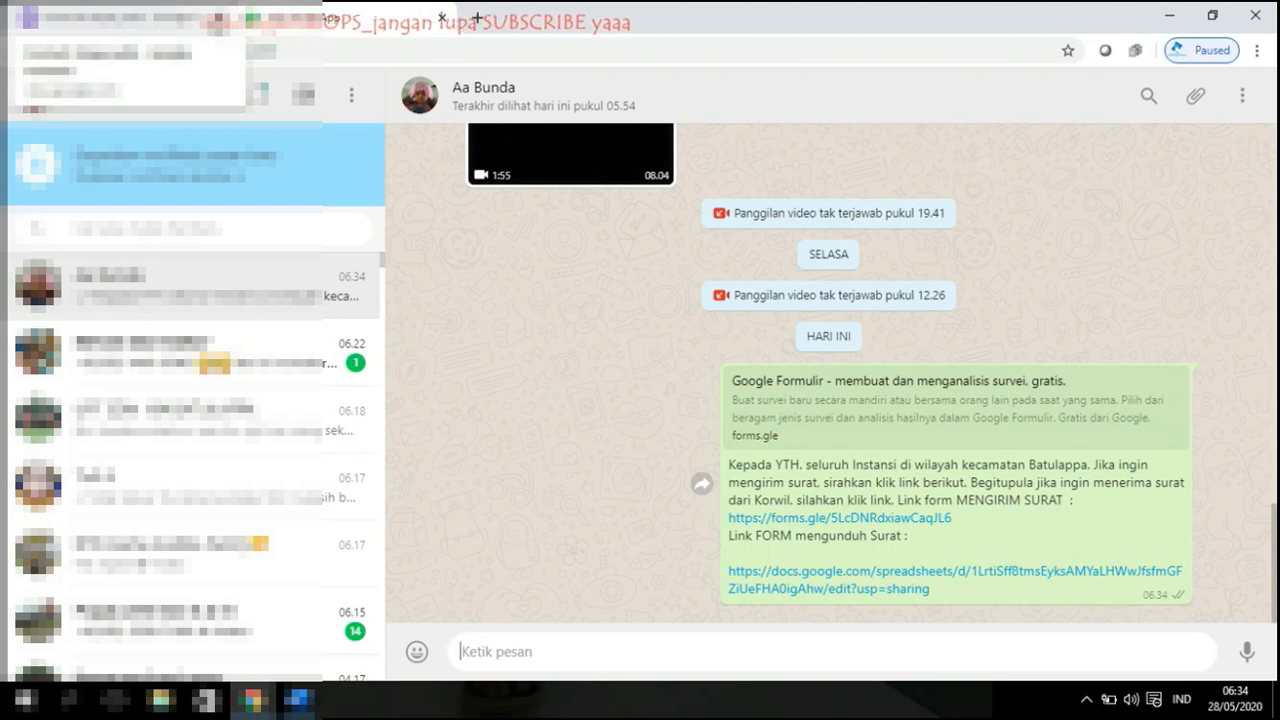
left_click(219, 19)
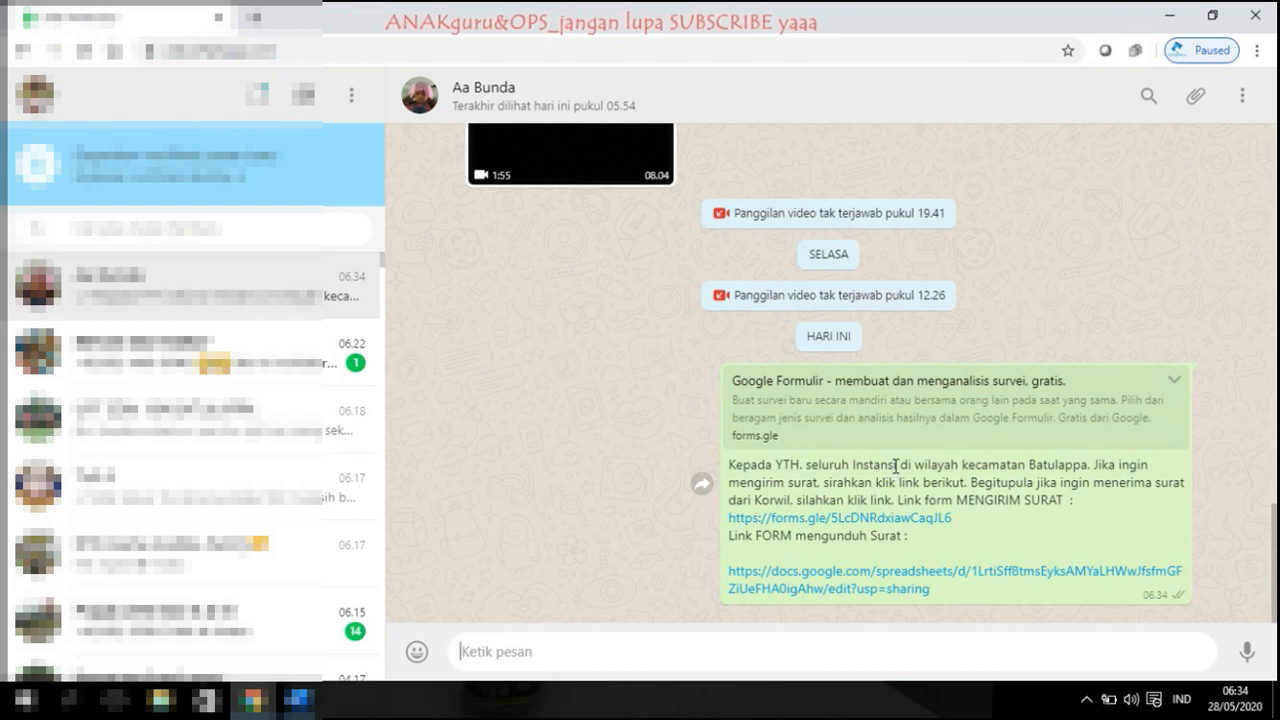
left_click(872, 520)
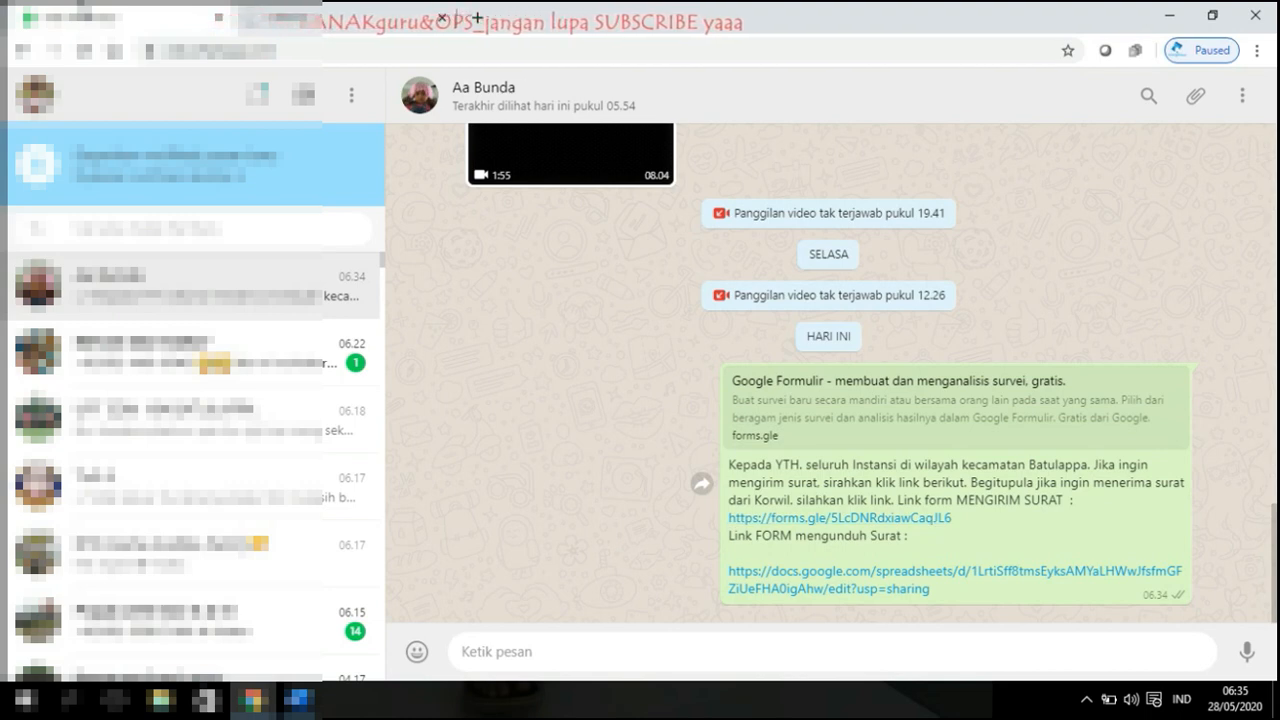
left_click(400, 10)
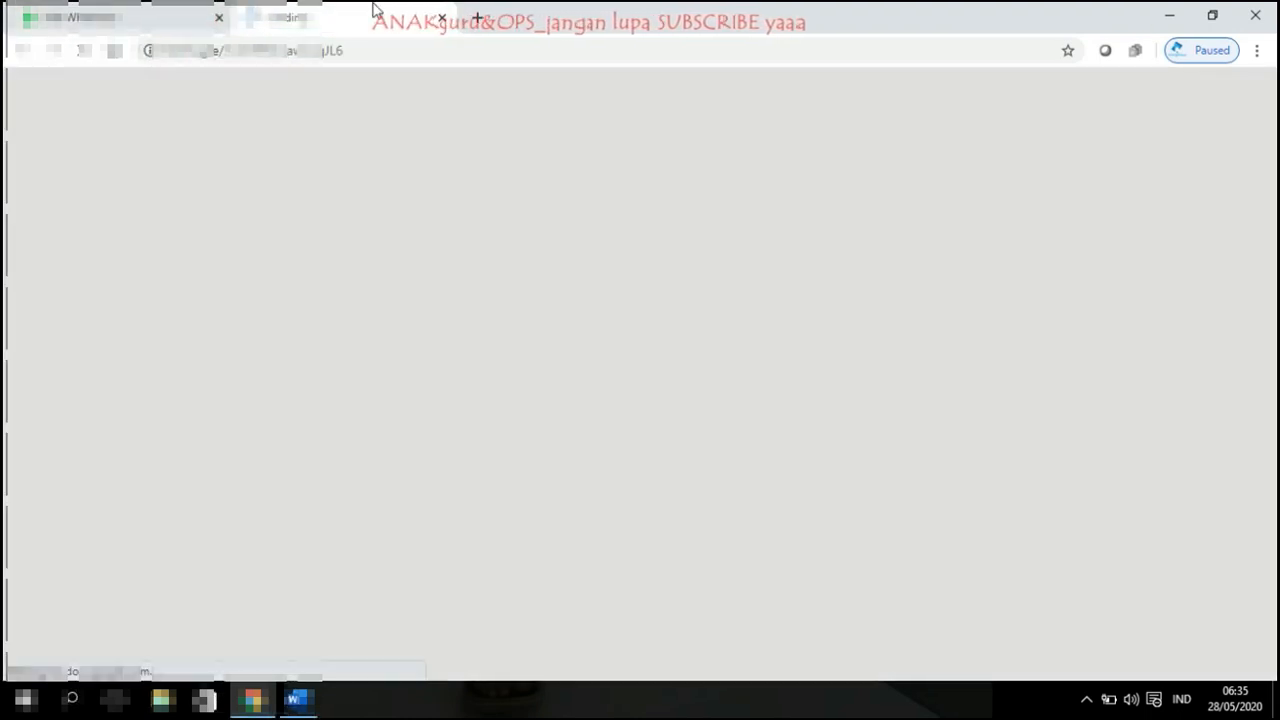
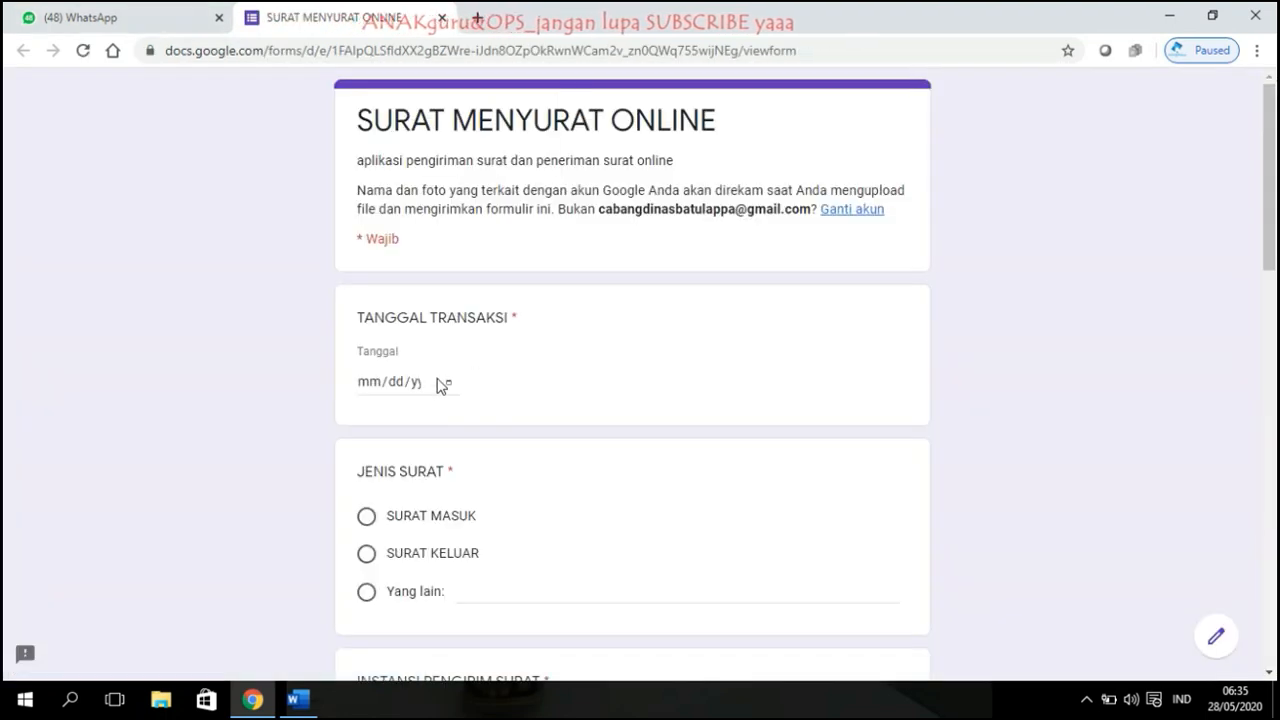
Step: Set the transaction date to 5/28/2020 and mark the letter type as SURAT KELUAR
left_click(451, 386)
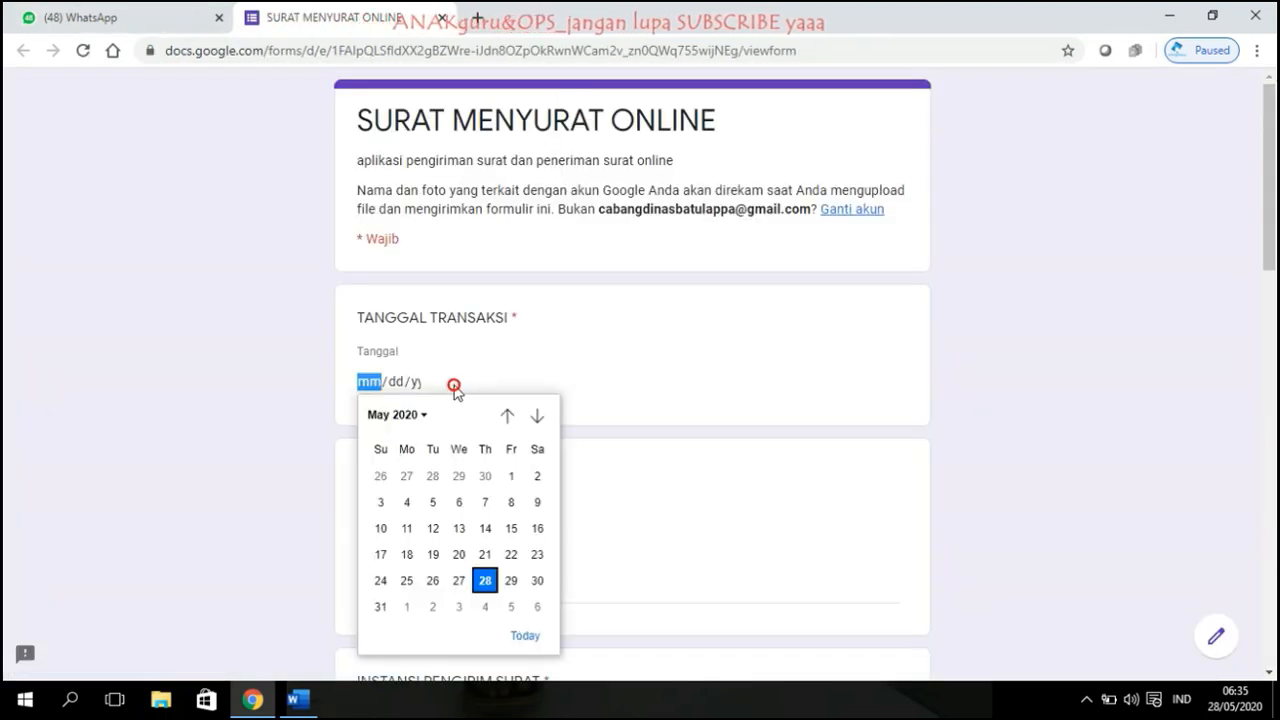
left_click(485, 582)
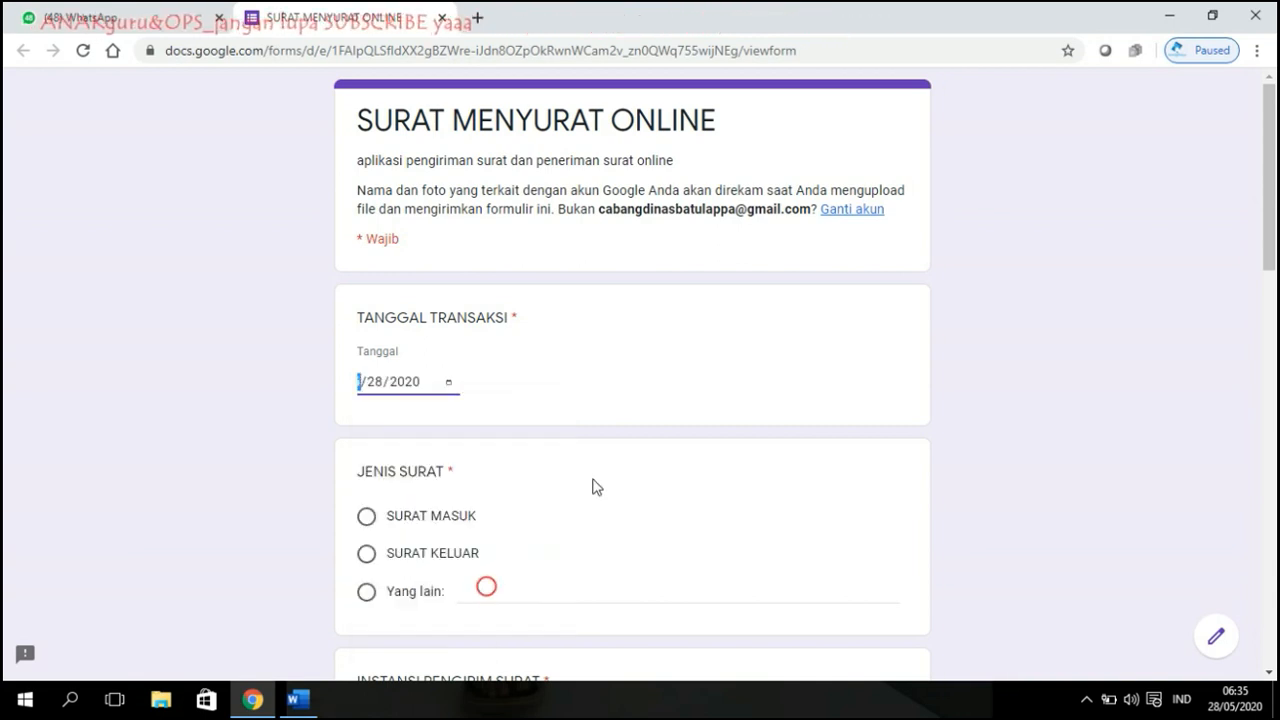
scroll(585, 437, "down", 2)
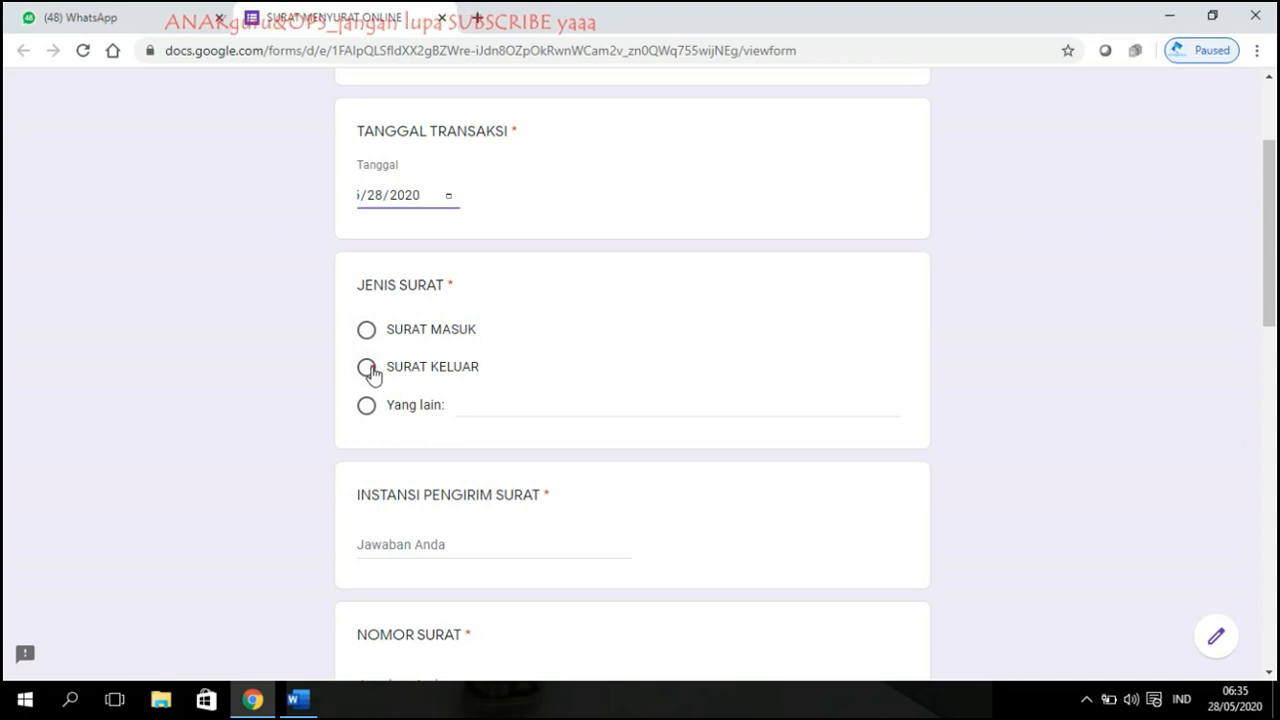
left_click(367, 368)
scroll(683, 346, "down", 2)
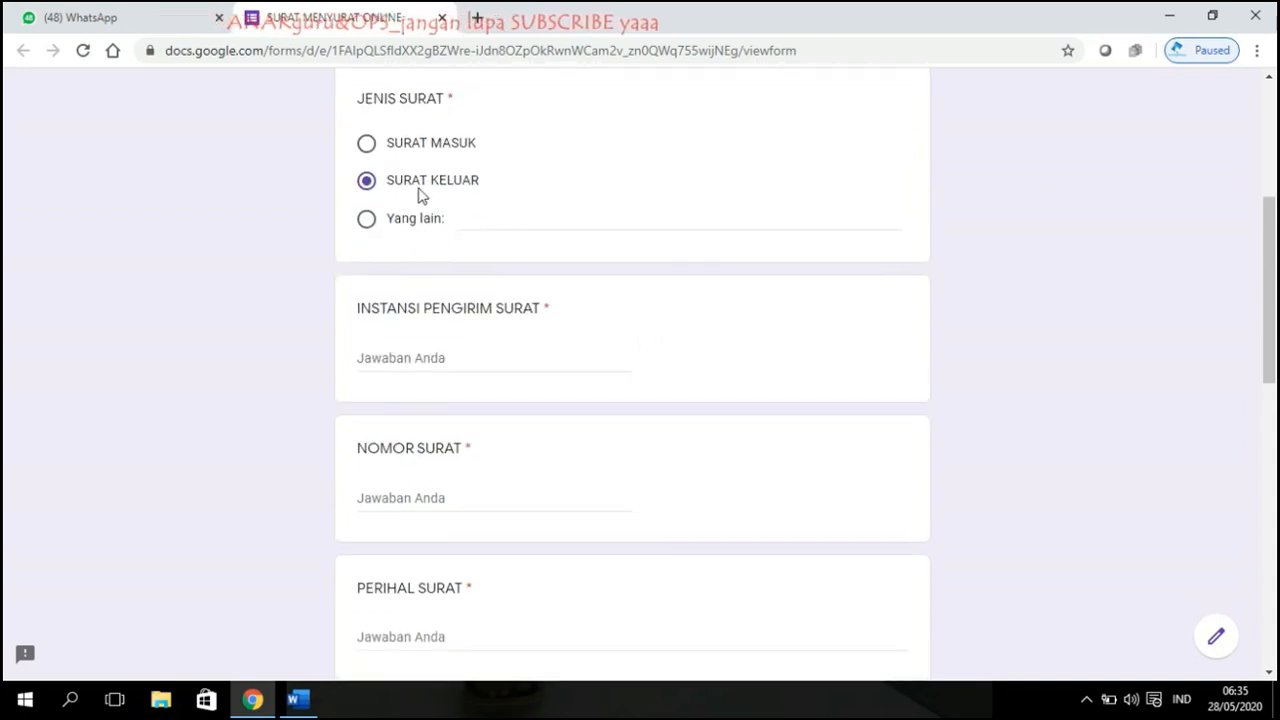
Step: Enter sender UPT SD NEGERI 184 PINRANG and begin letter number 421.2/77/UPTSDN184/202
left_click(451, 358)
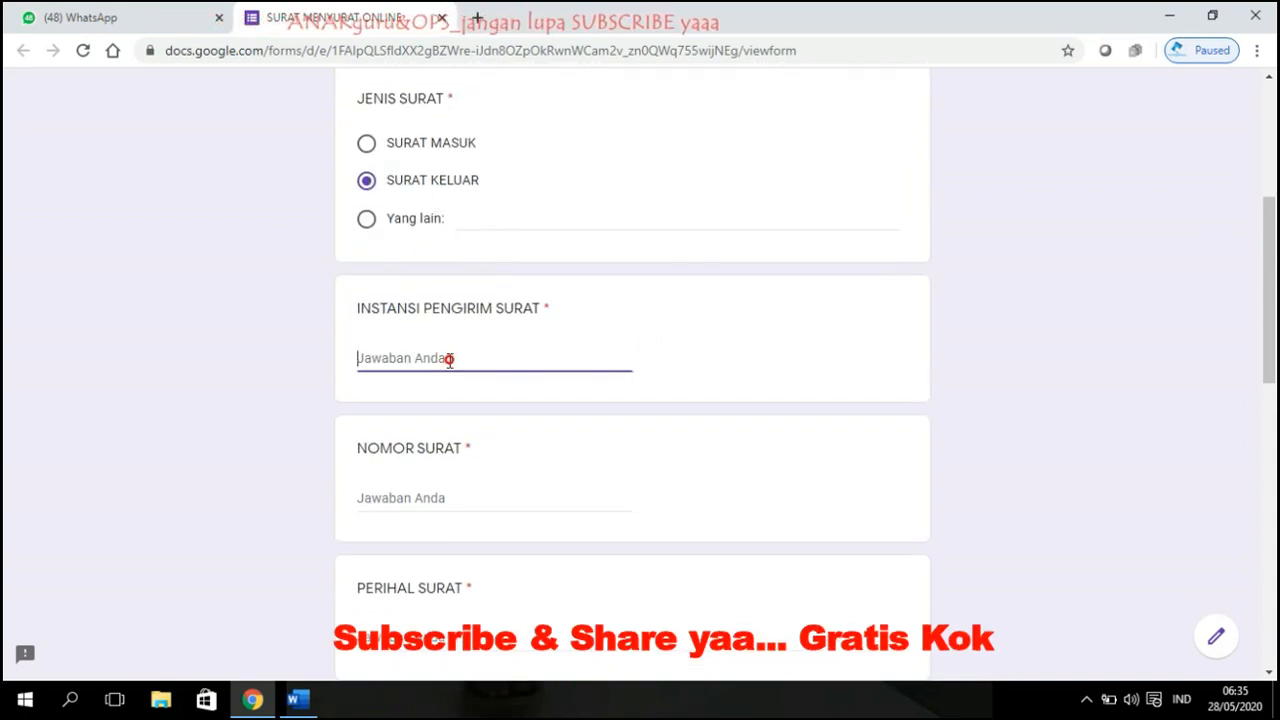
type("UPT")
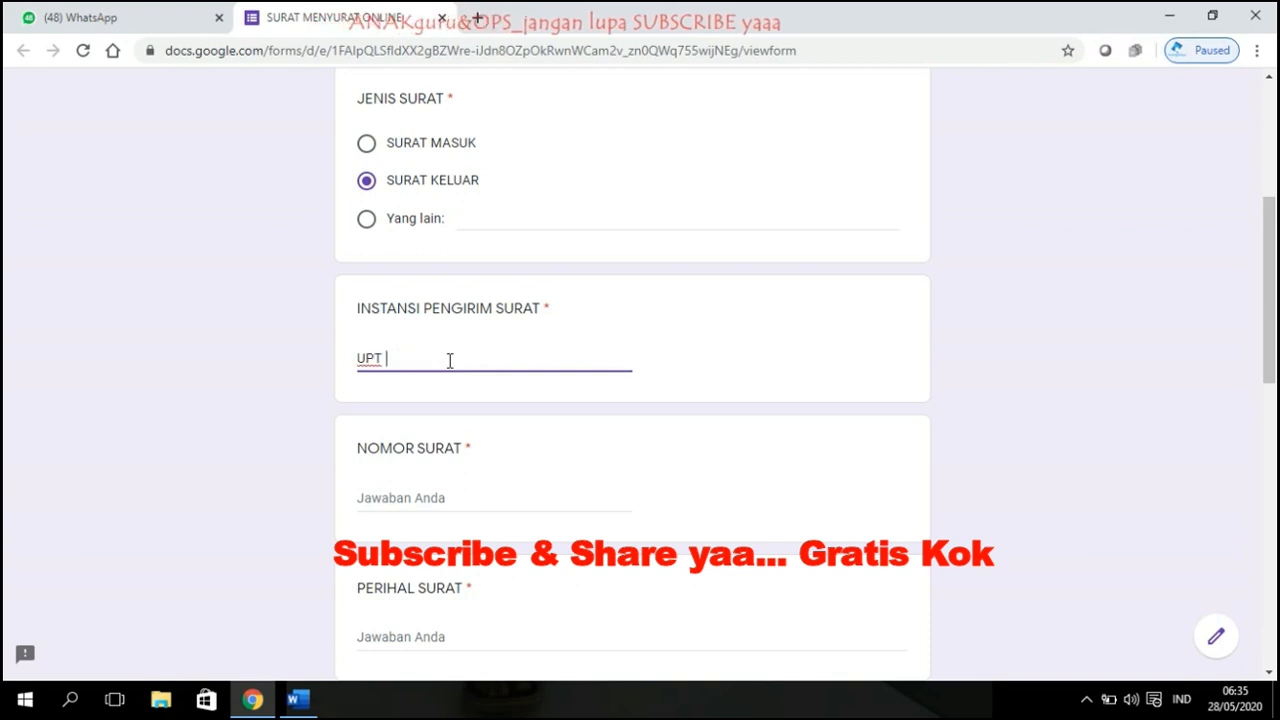
type(" SD NEGERI 1")
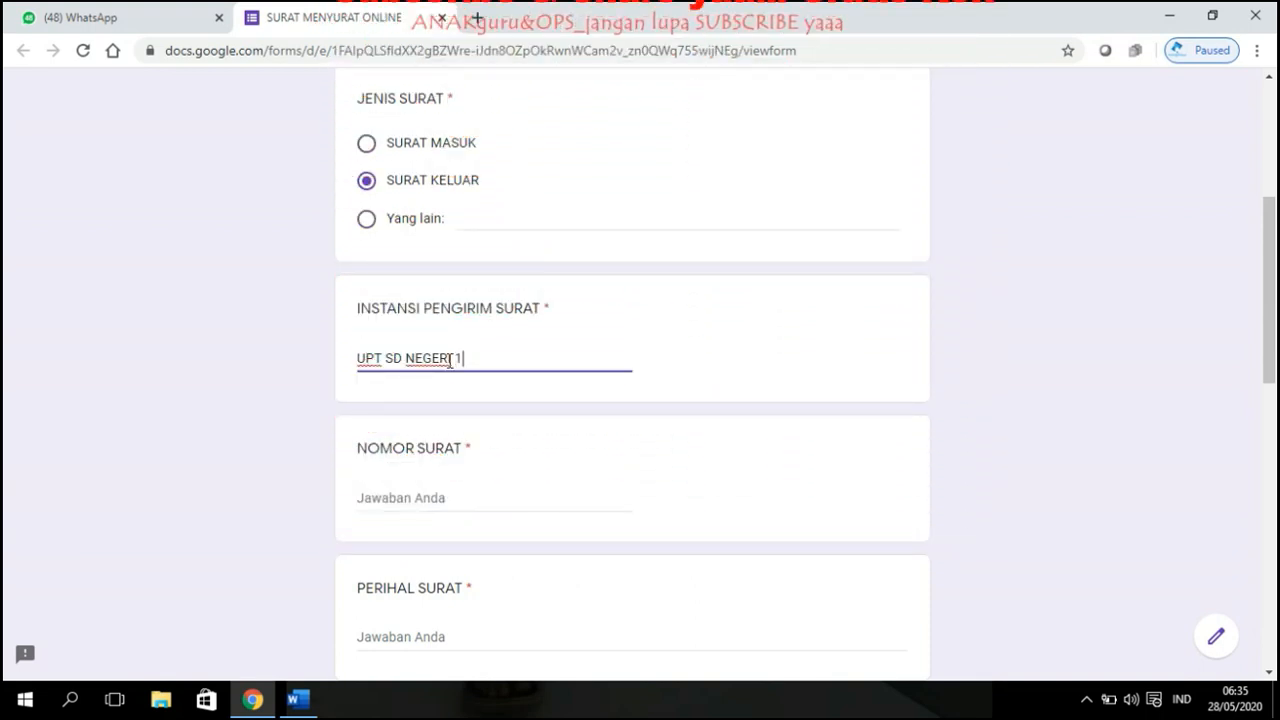
type("84 PINRANG")
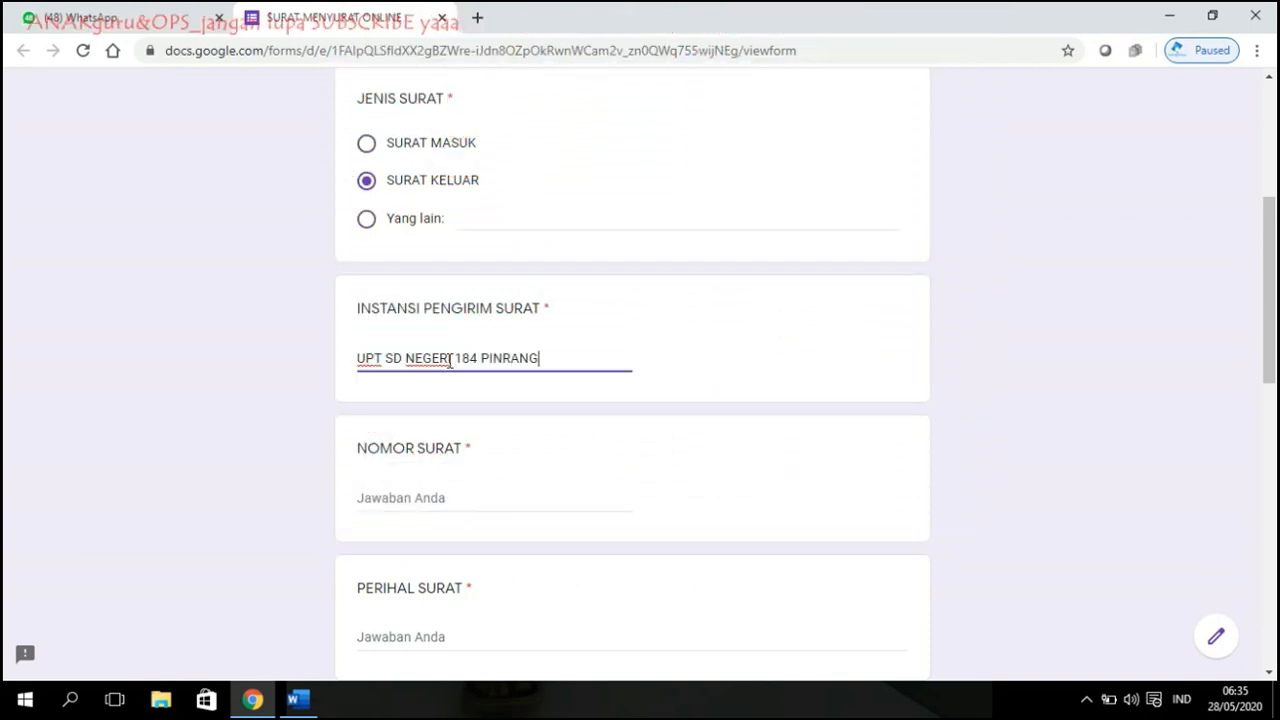
left_click(457, 505)
type("421.2/77/UPTS")
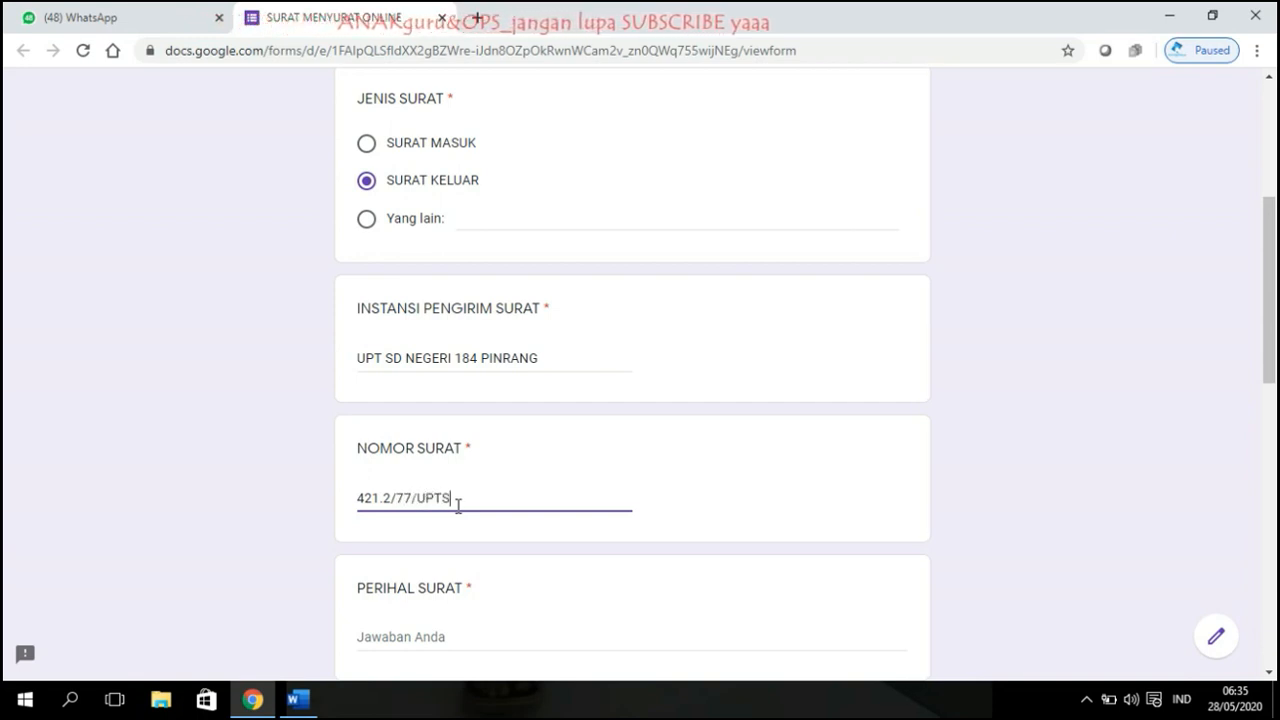
type("/2029")
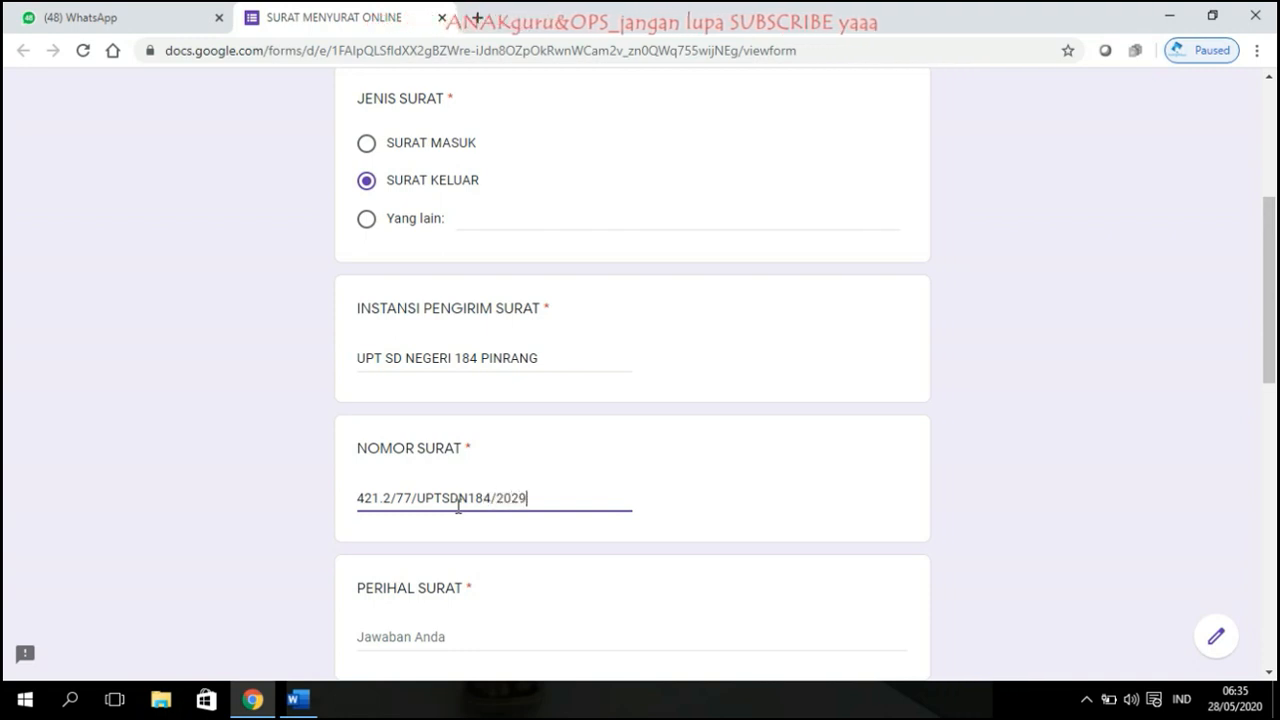
key("BackSpace")
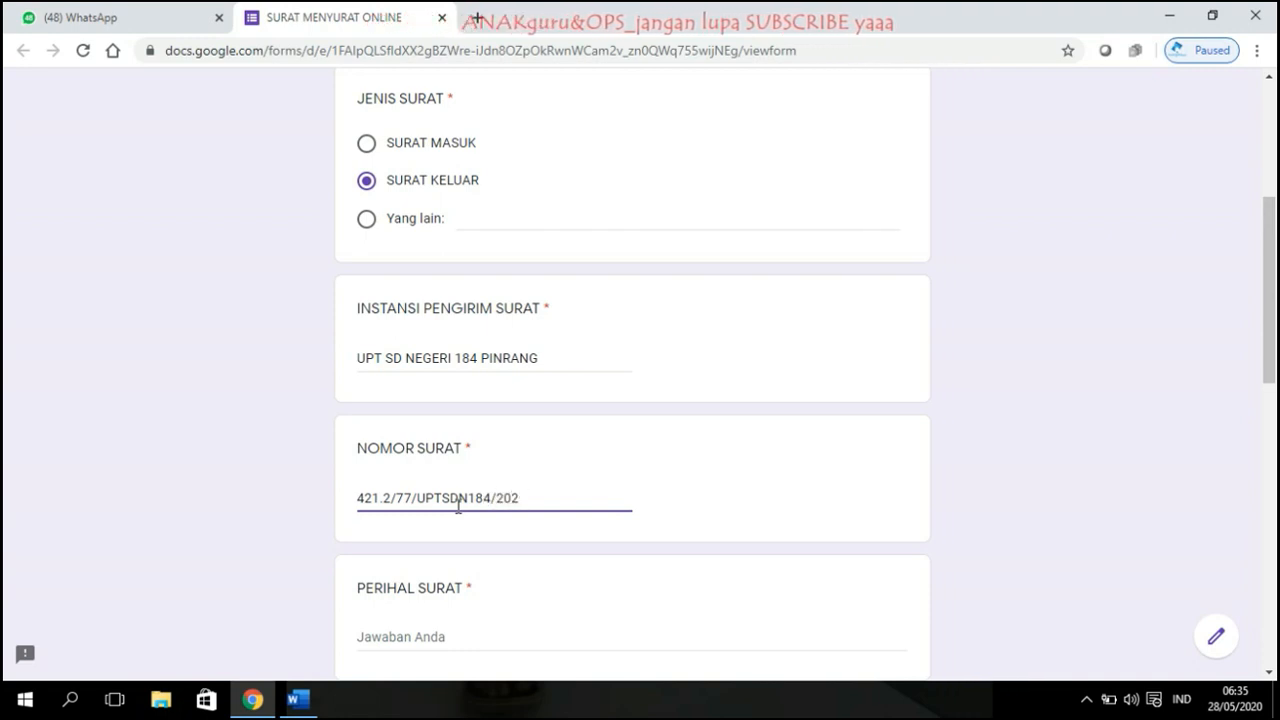
Step: Finish letter number 421.2/77/UPTSDN184/2020 and type subject PELAKSANAAN PPDB DI SEKOLAH TERKAIT NEW NORMAL
type("0")
scroll(469, 383, "down", 3)
left_click(460, 357)
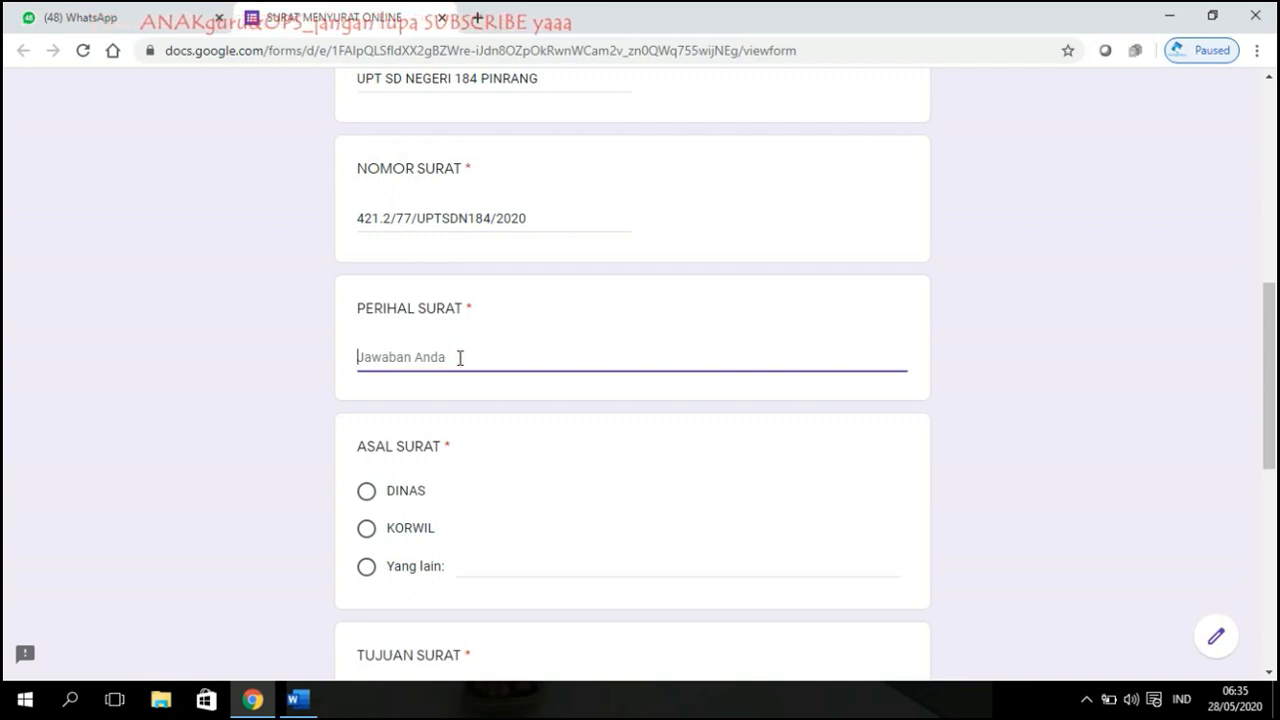
type("PP")
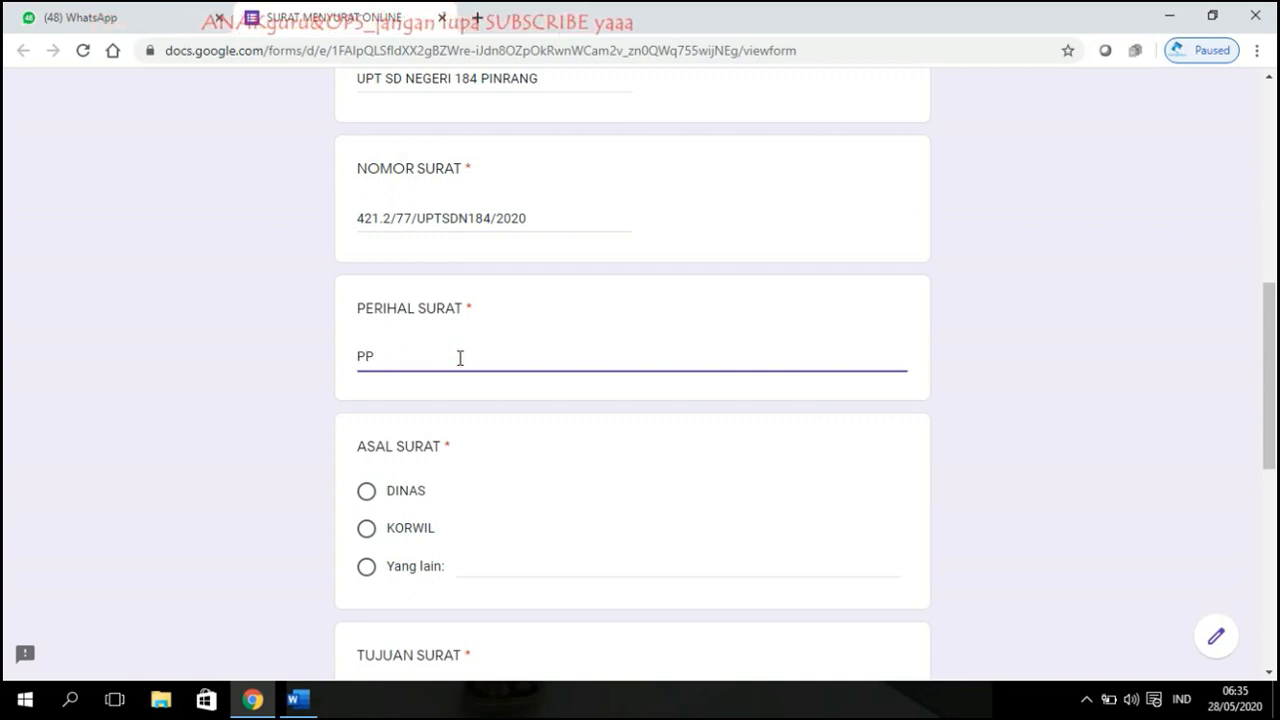
key("BackSpace")
key("BackSpace")
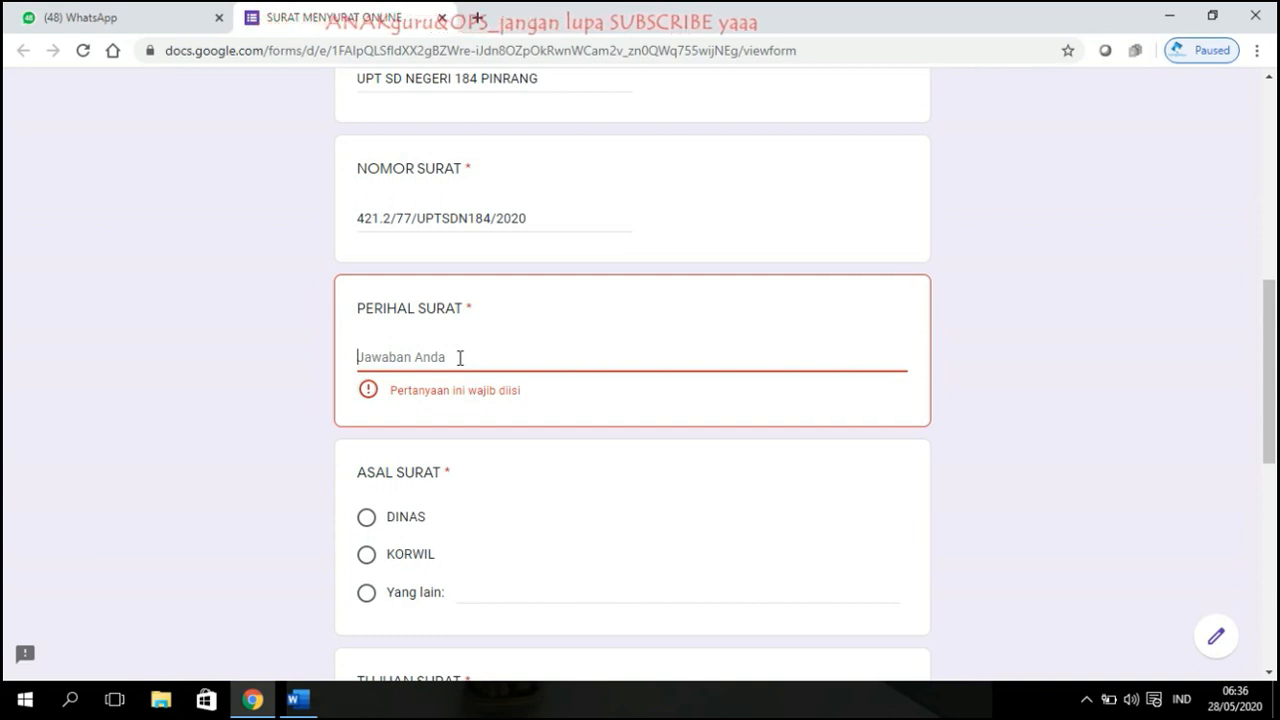
type("PELAK")
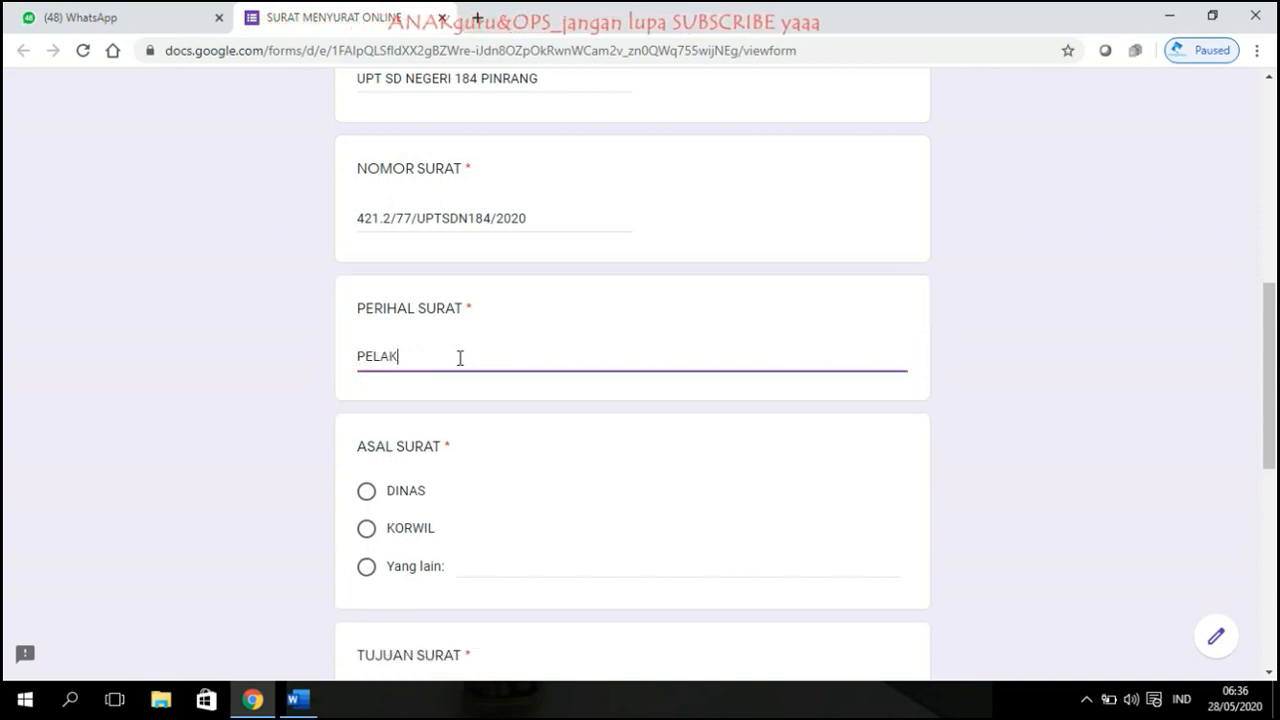
type("SANAAN PPD")
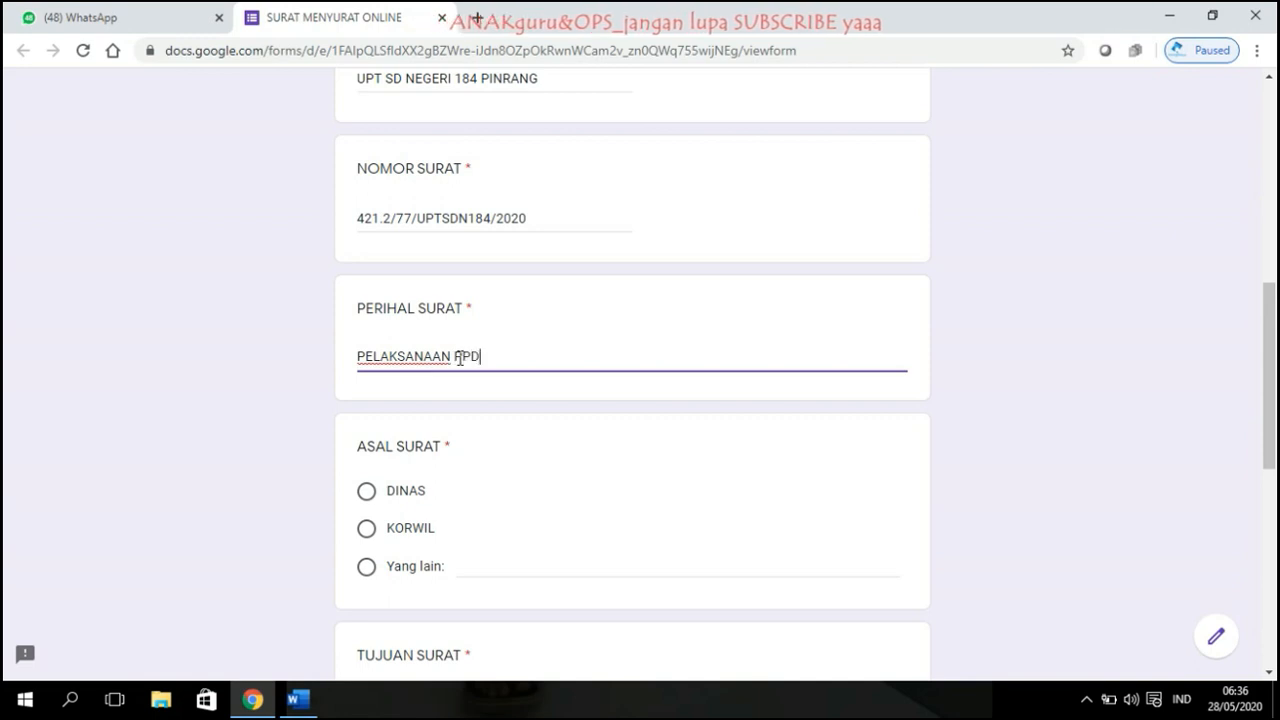
type("B DI SEKOLA")
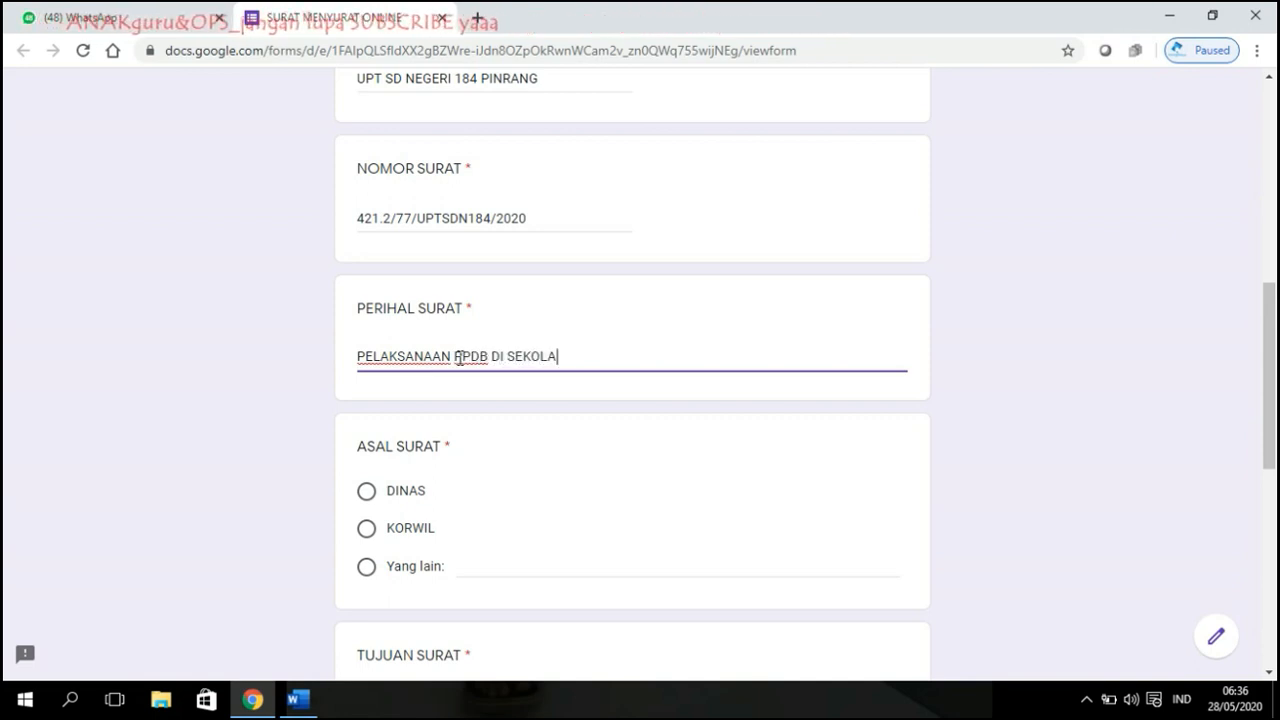
type("H TERKAIT NEW NORMAL")
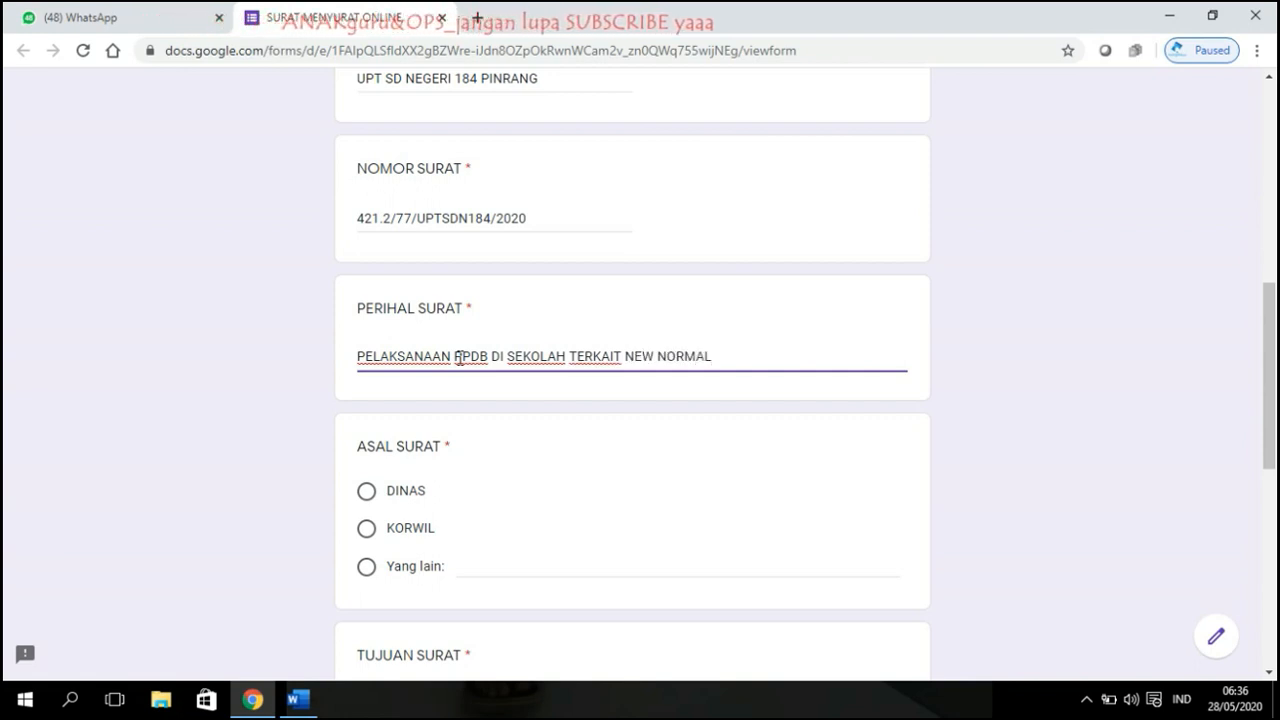
Step: Choose 'Yang lain' under ASAL SURAT and enter UPT SD NEGERI 184 PINRANG as origin
scroll(430, 362, "down", 2)
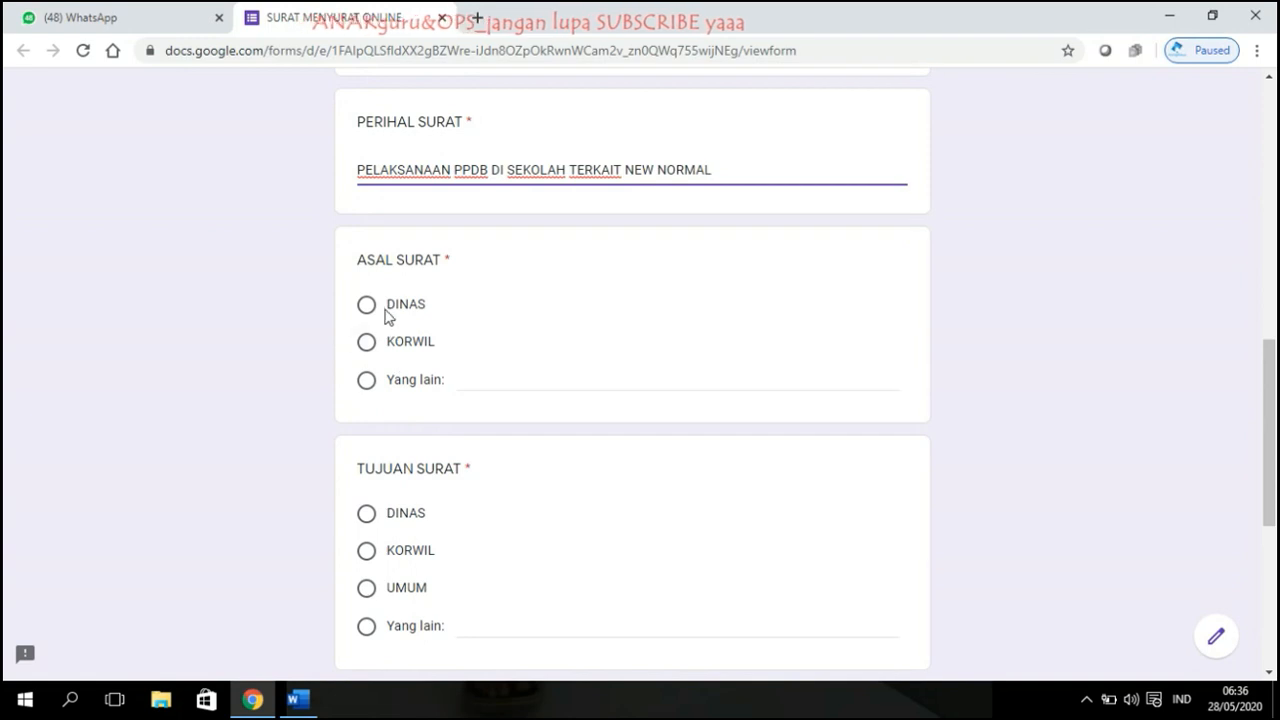
left_click(372, 382)
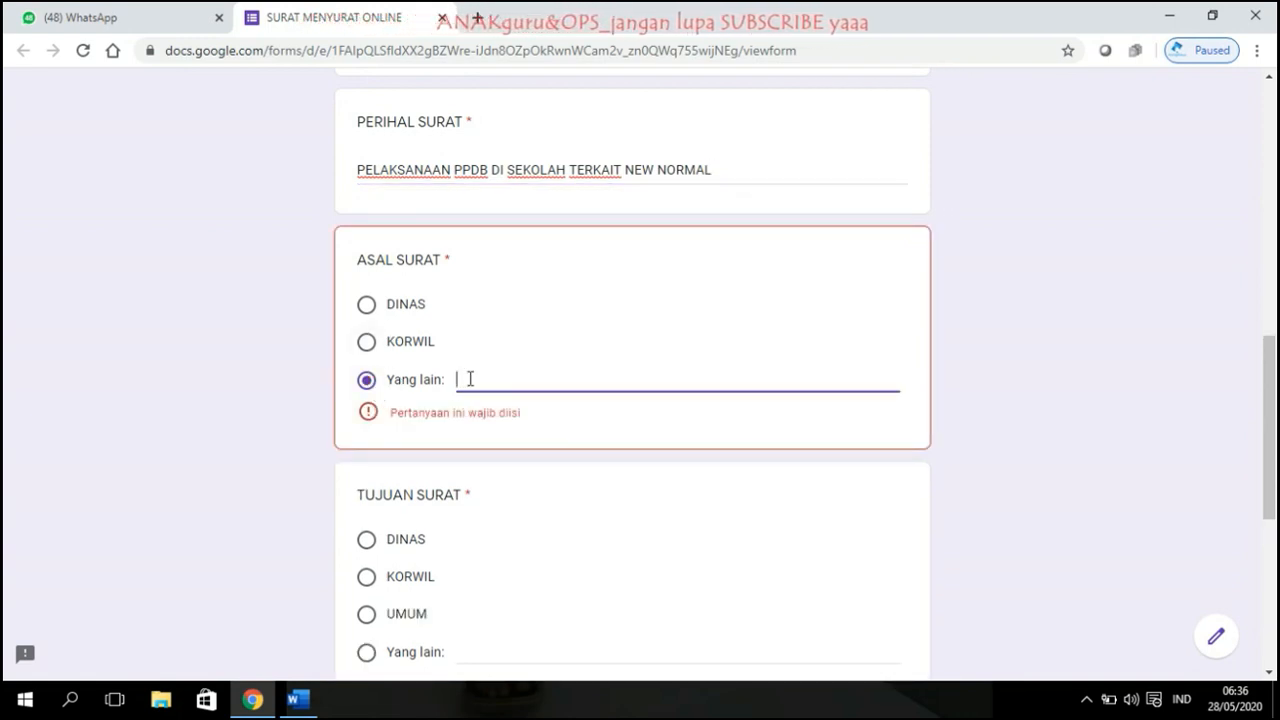
type("GURU")
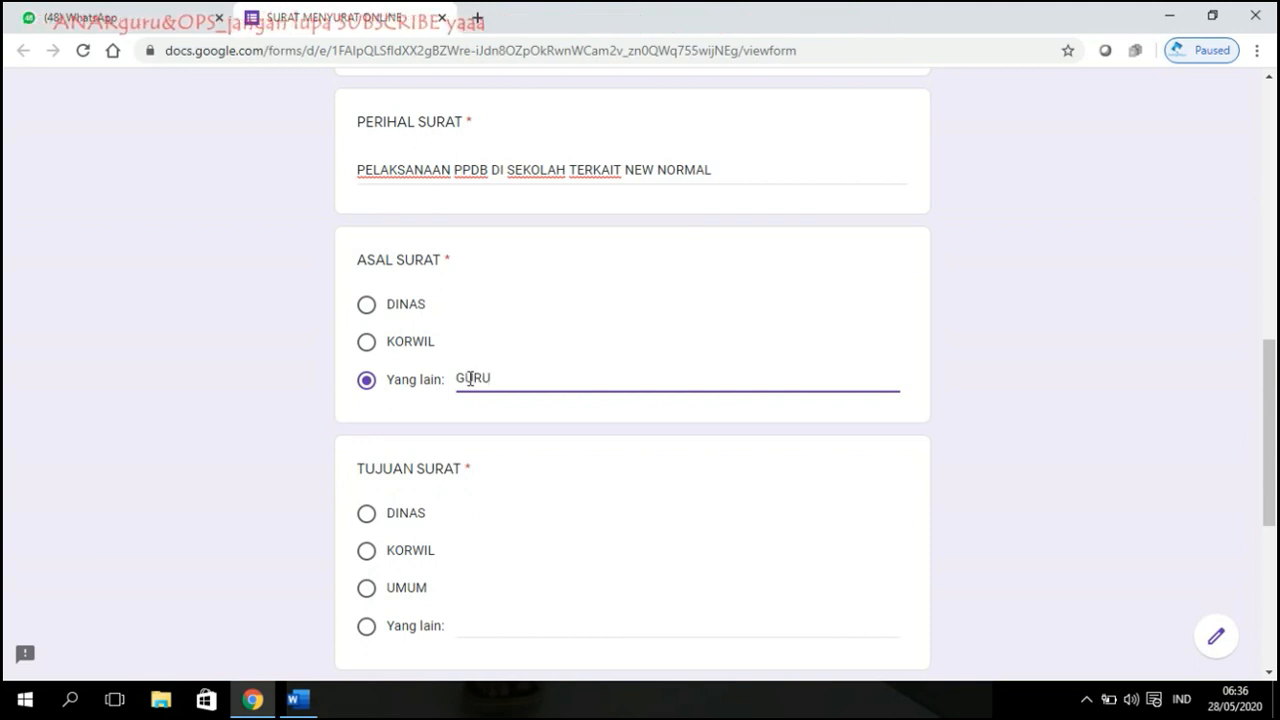
double_click(497, 378)
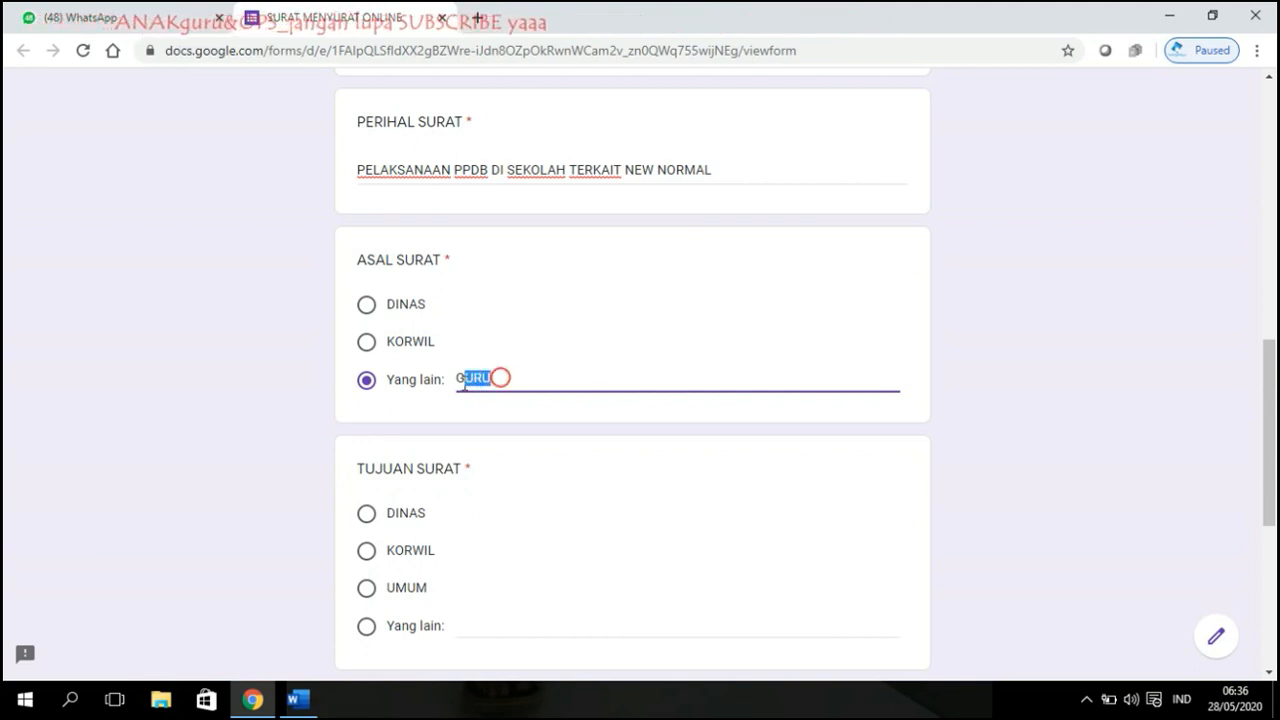
key("BackSpace")
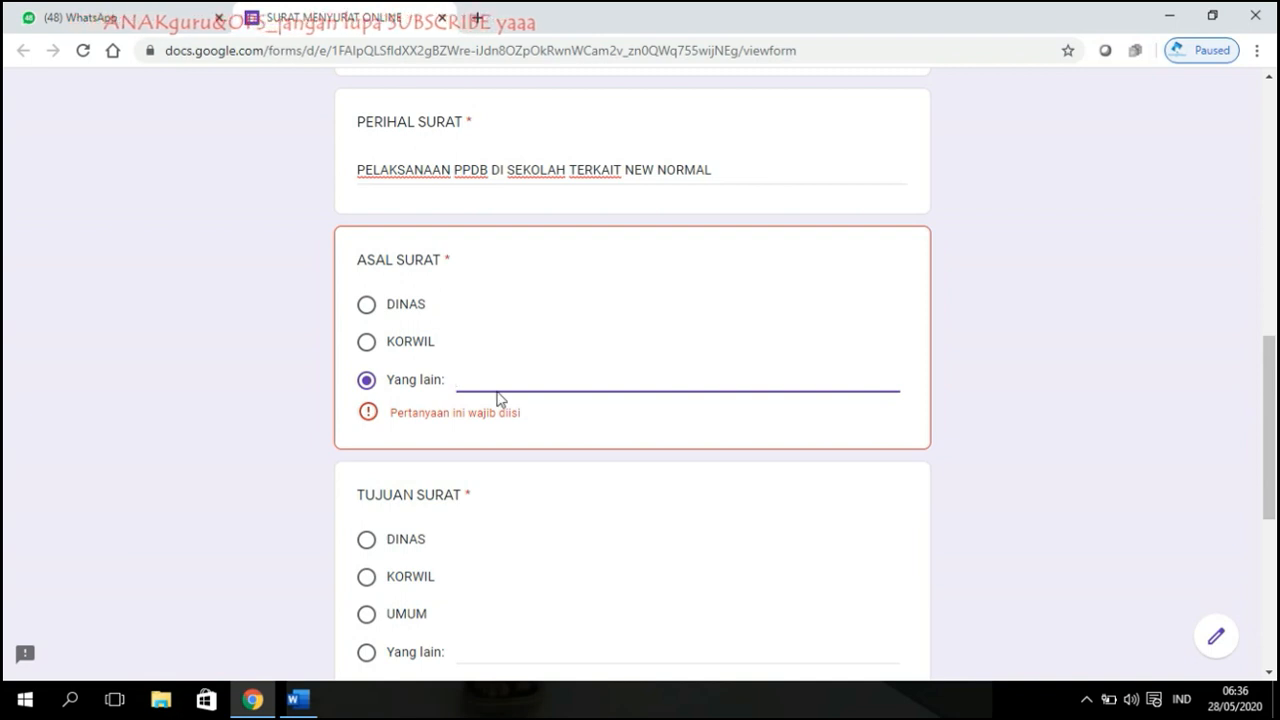
type("UOP")
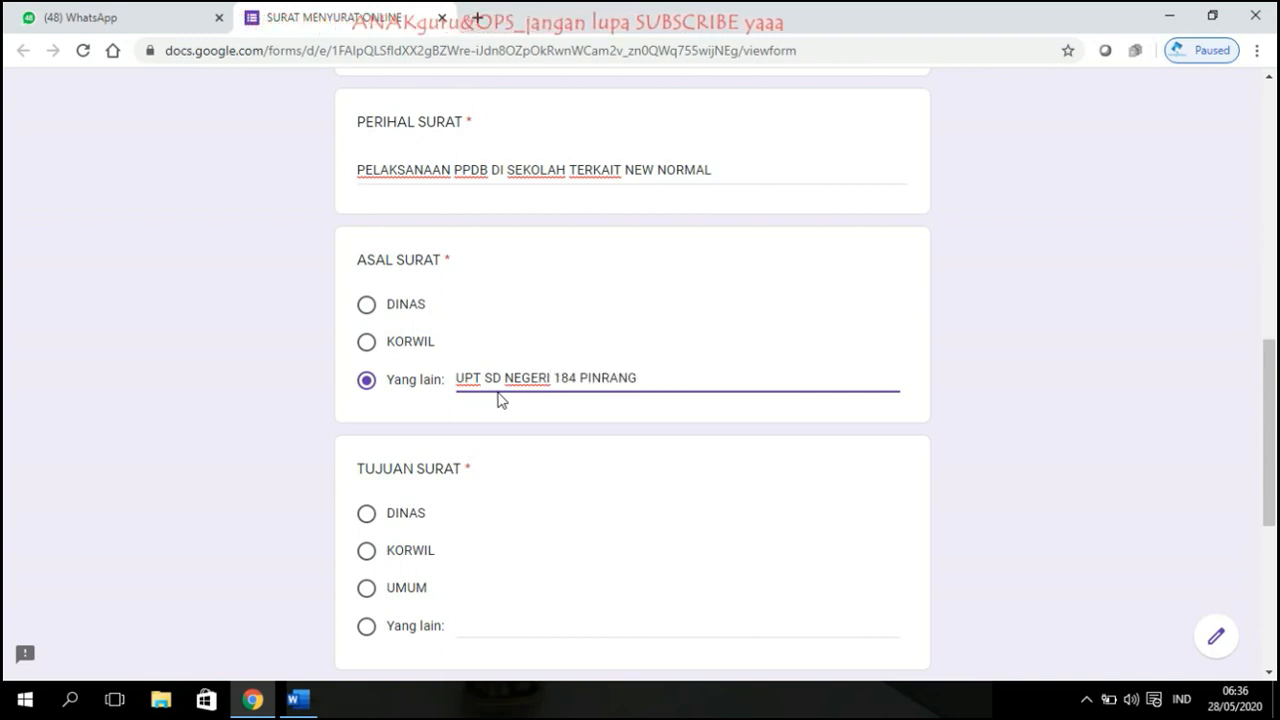
scroll(434, 457, "down", 2)
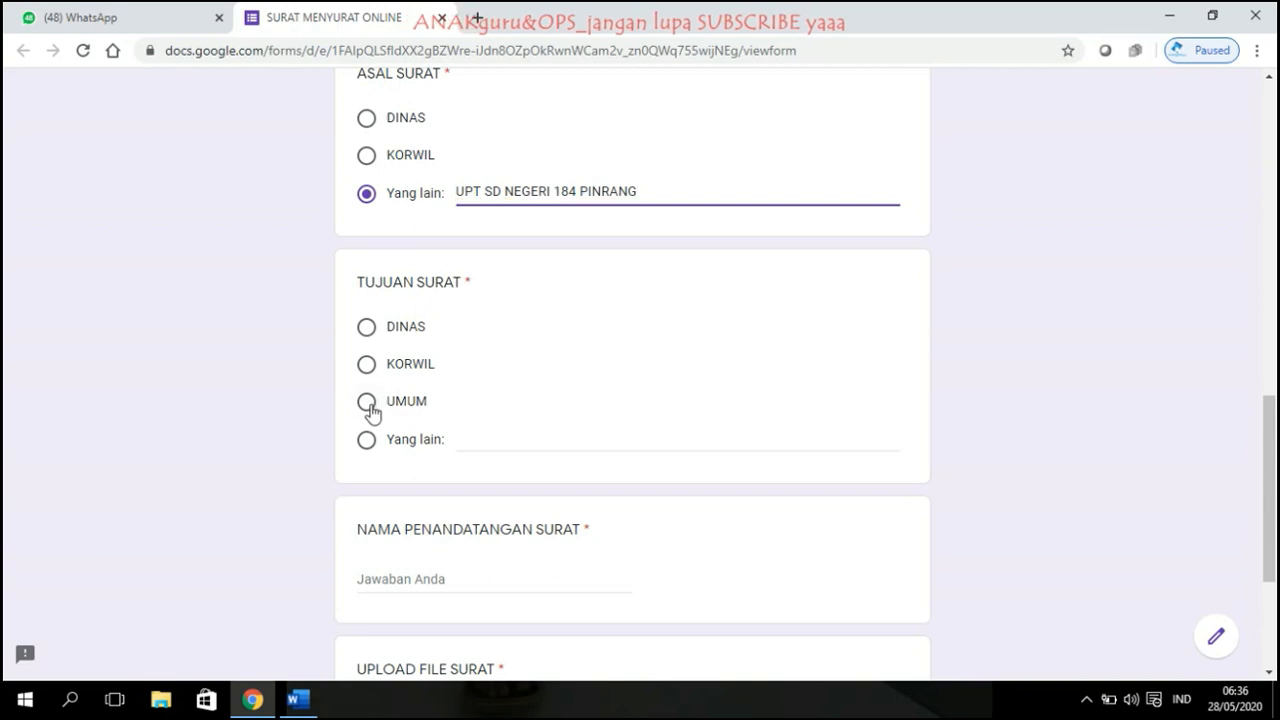
Step: Set the letter destination under TUJUAN SURAT to KORWIL
left_click(368, 402)
left_click(367, 440)
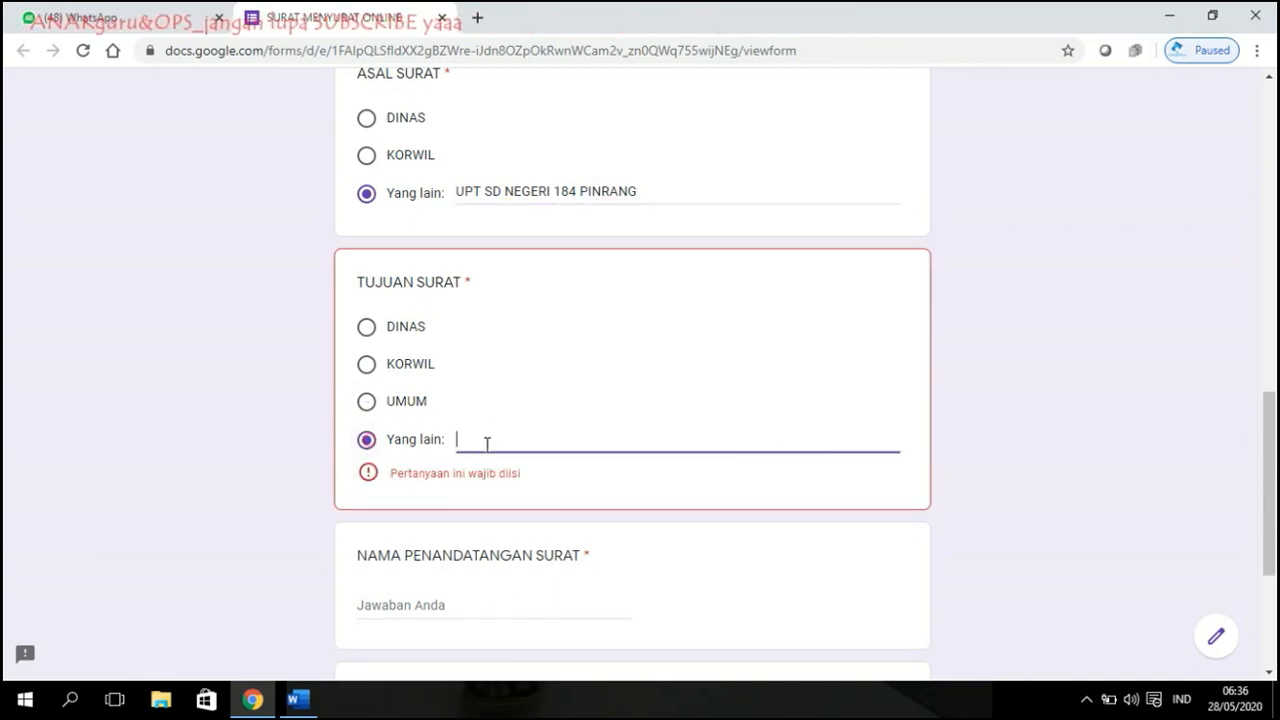
type("MASJID")
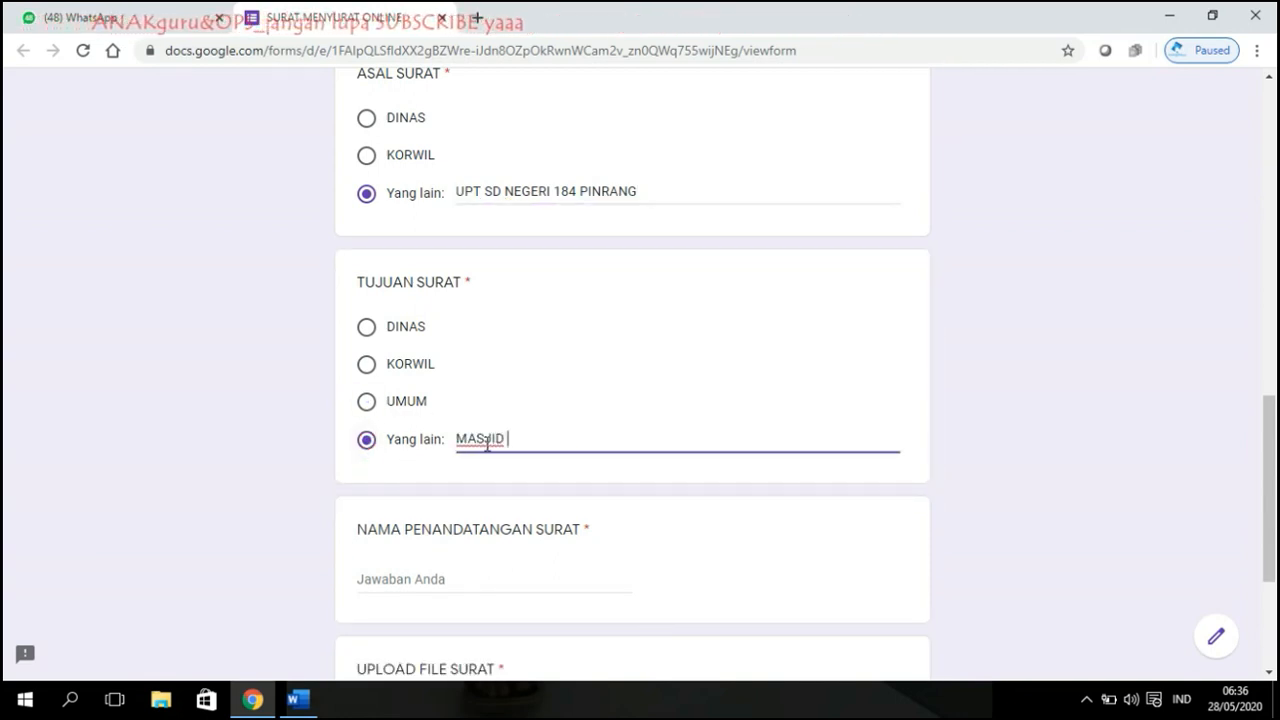
key("BackSpace")
key("BackSpace")
key("BackSpace")
key("BackSpace")
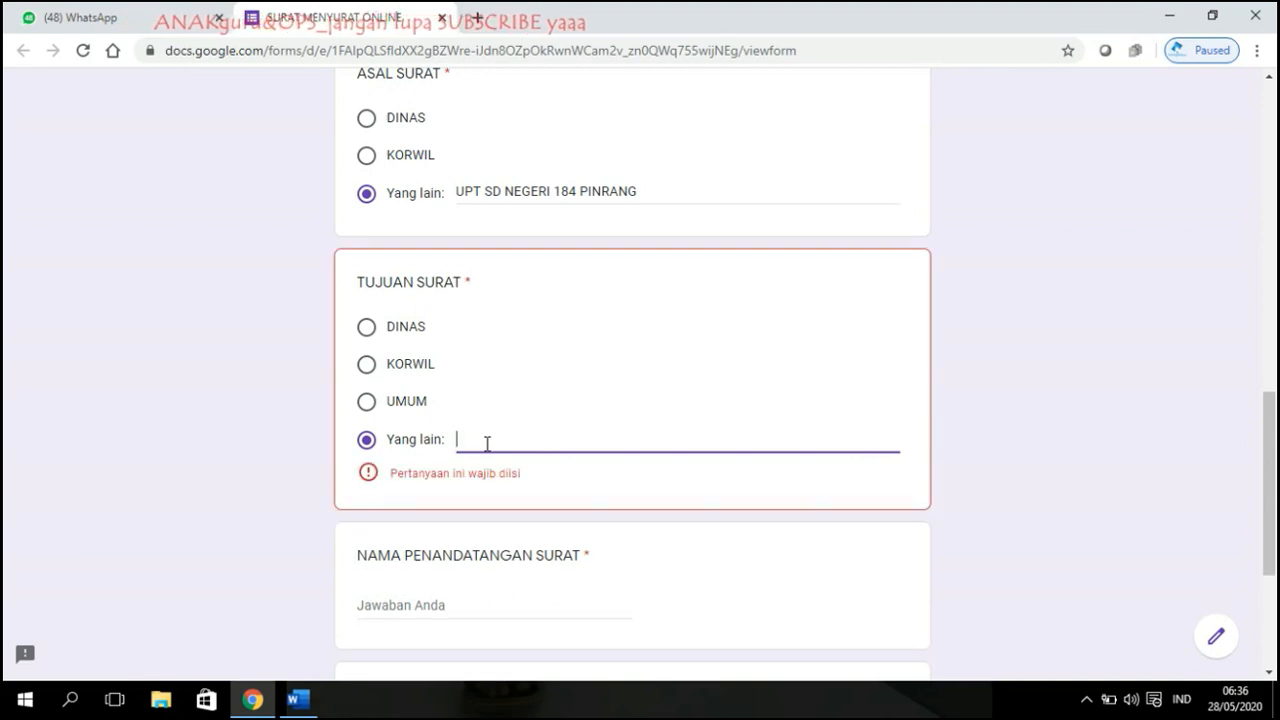
type("R")
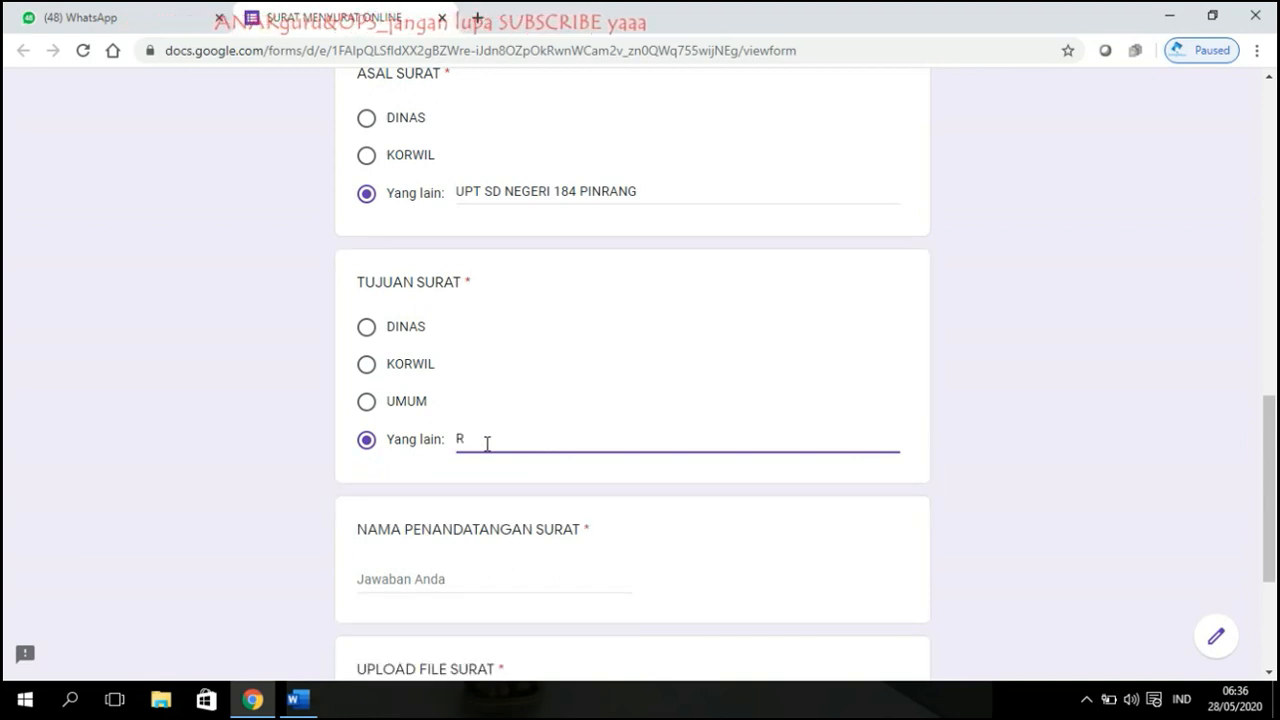
key("BackSpace")
type("GURU UPT SD NEGE")
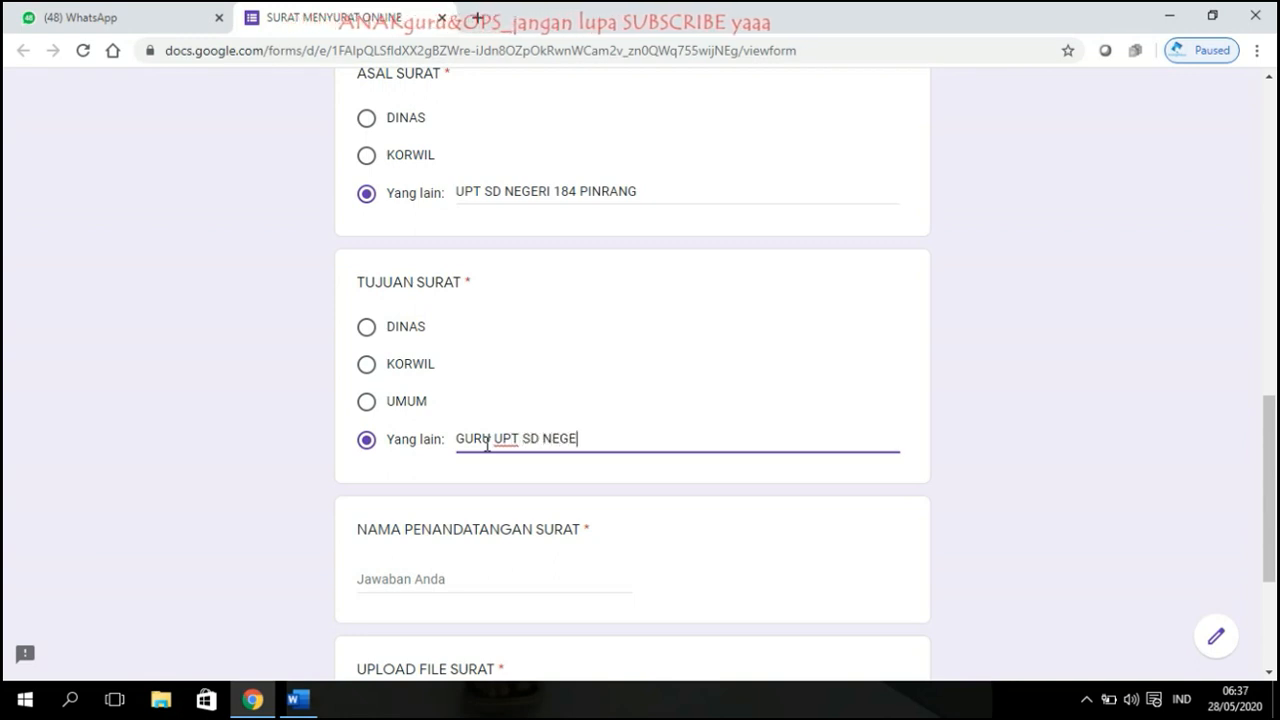
type("RI ")
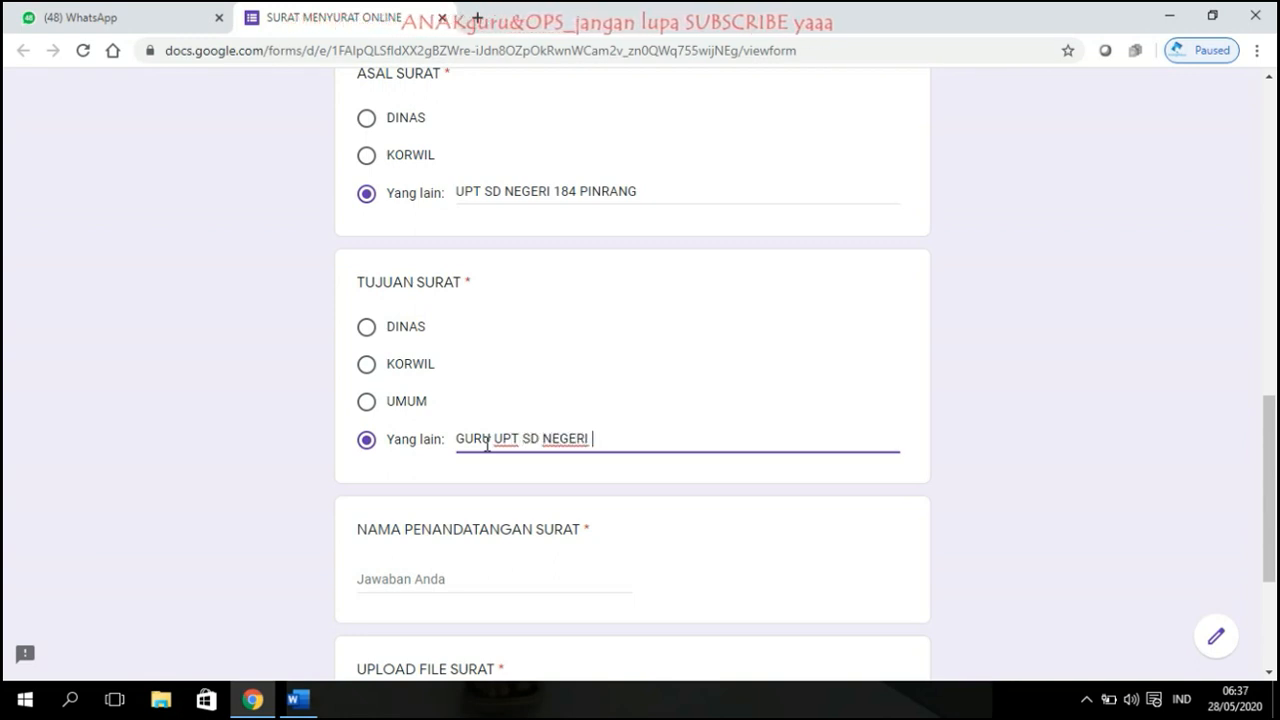
type("184 PINRANG")
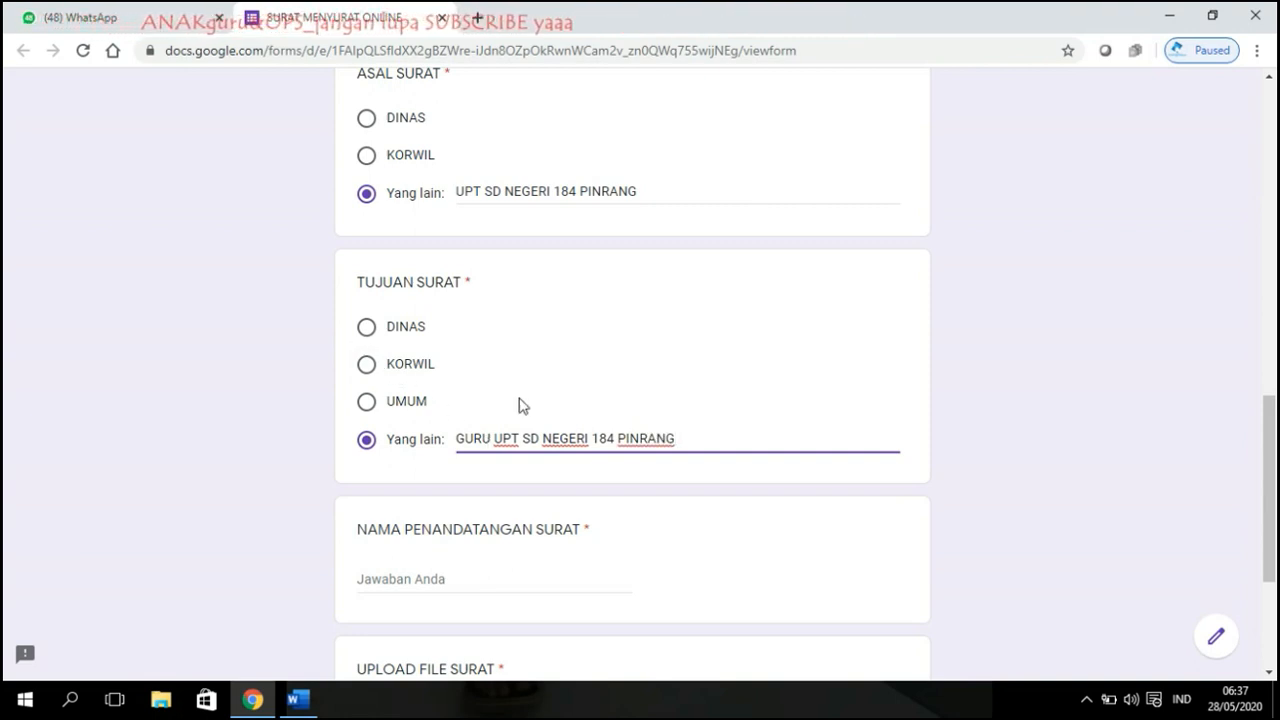
left_click(367, 365)
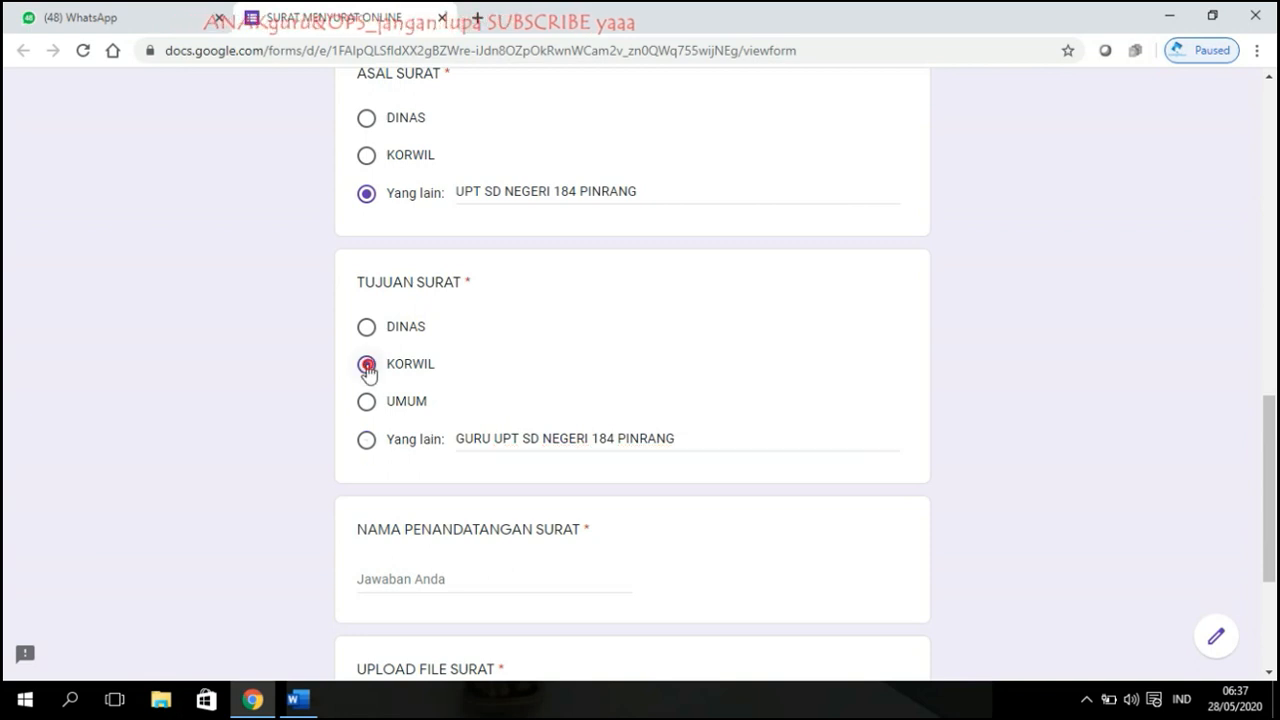
Step: Fill in the signatory's name and title in NAMA PENANDATANGAN SURAT
scroll(730, 404, "down", 3)
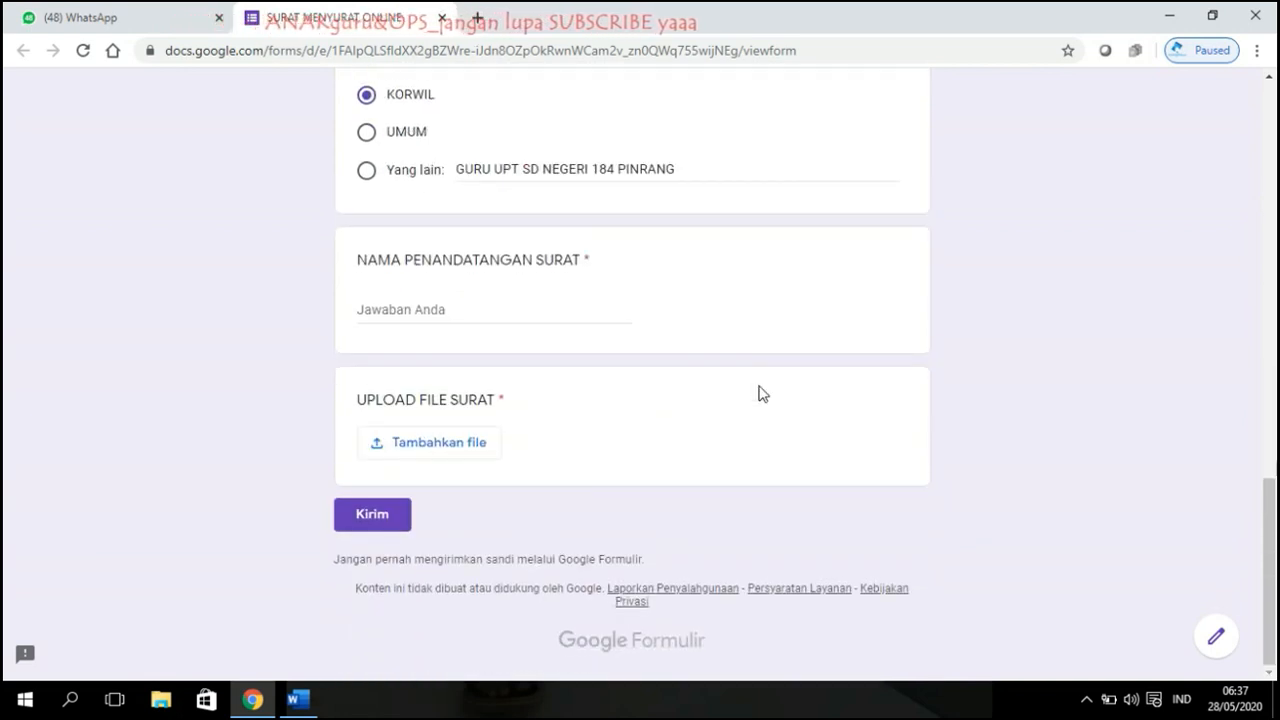
scroll(655, 328, "up", 1)
scroll(486, 303, "down", 1)
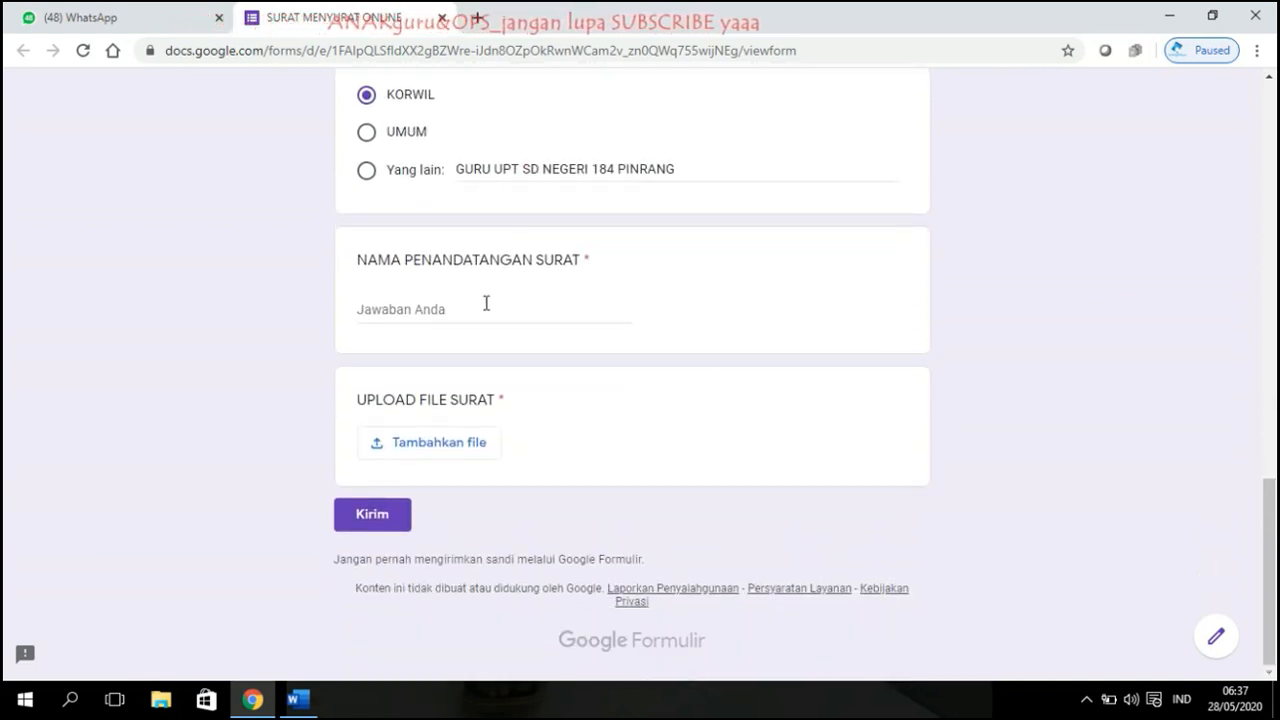
left_click(492, 313)
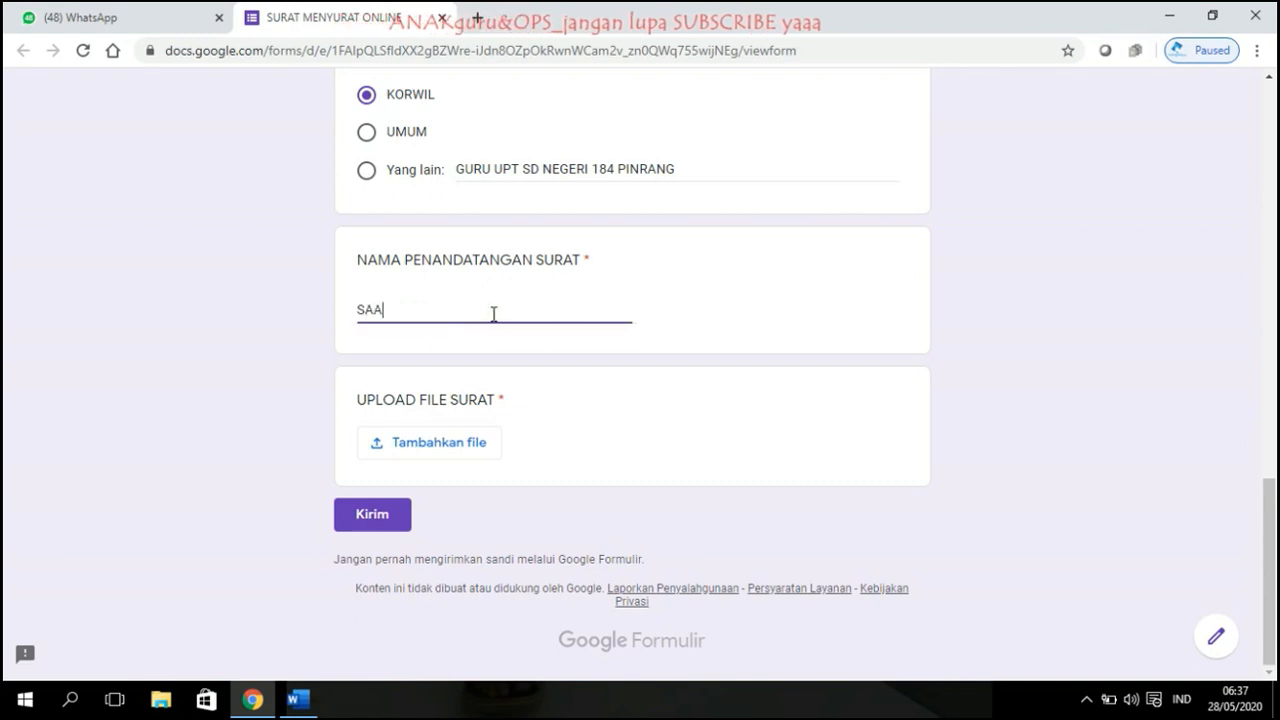
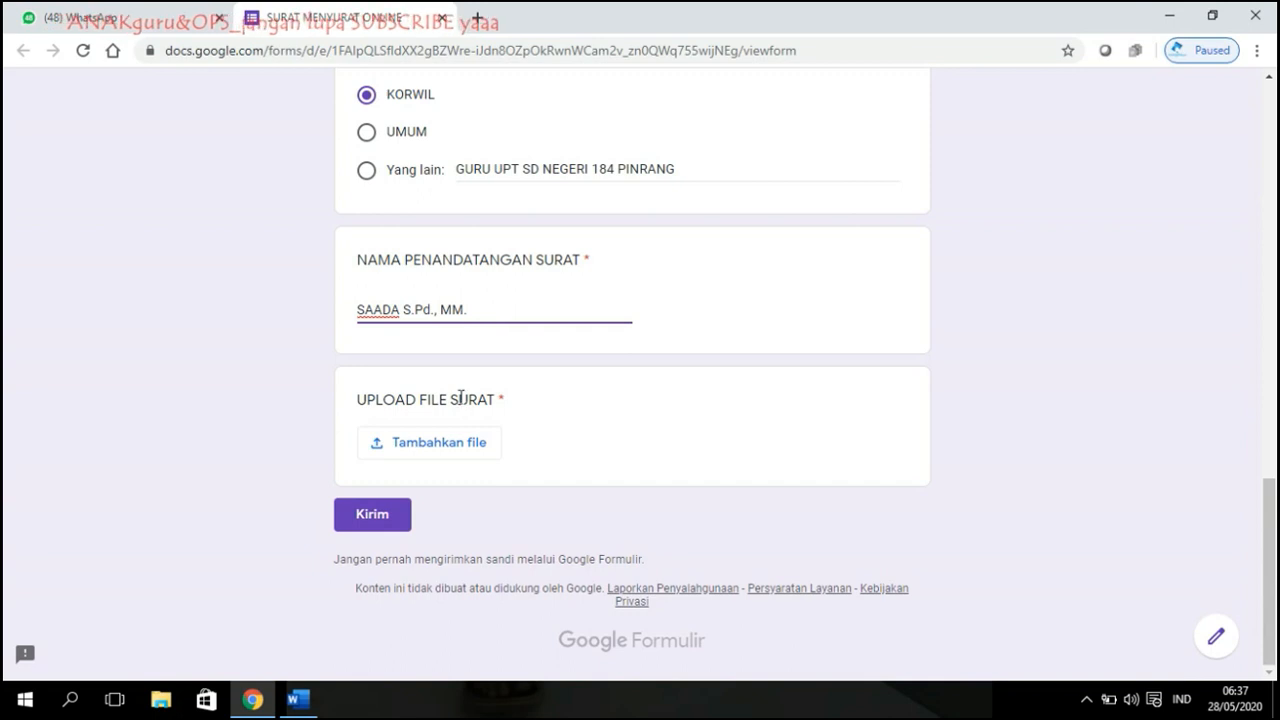
left_click(444, 448)
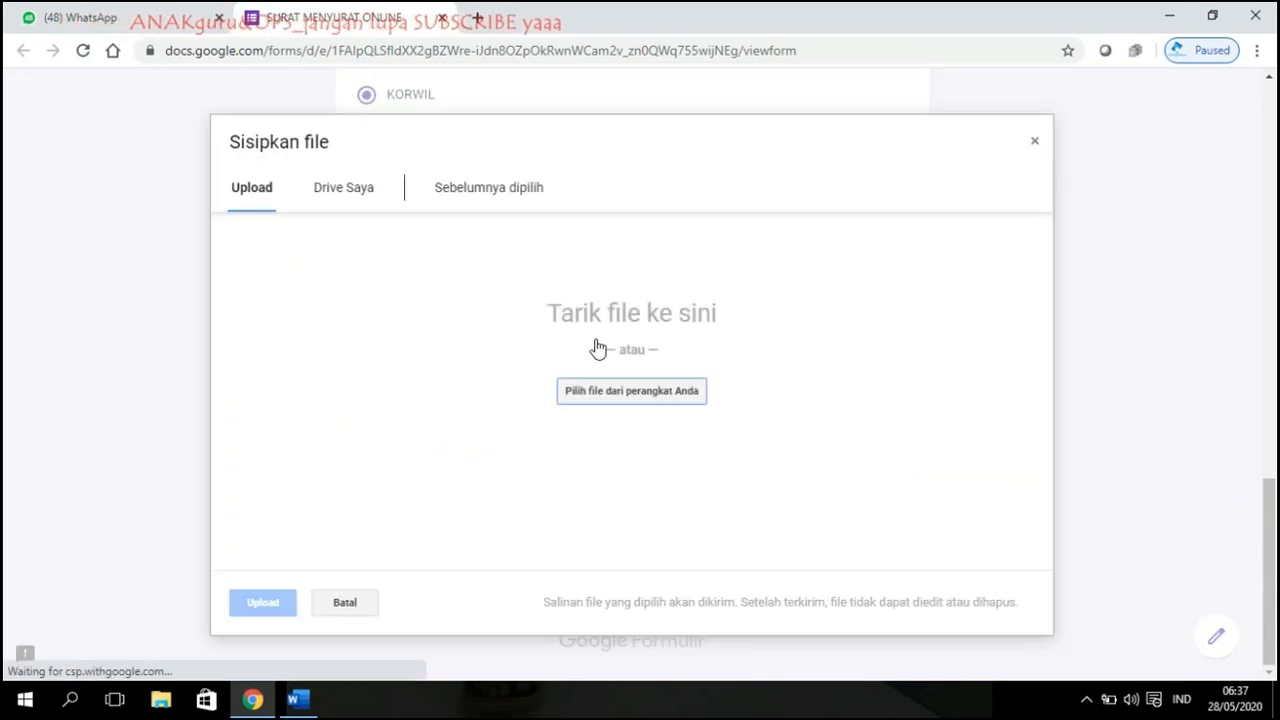
Step: Upload the Word file surat uptd korwil OPS 2020.docx from the computer as the letter
left_click(598, 401)
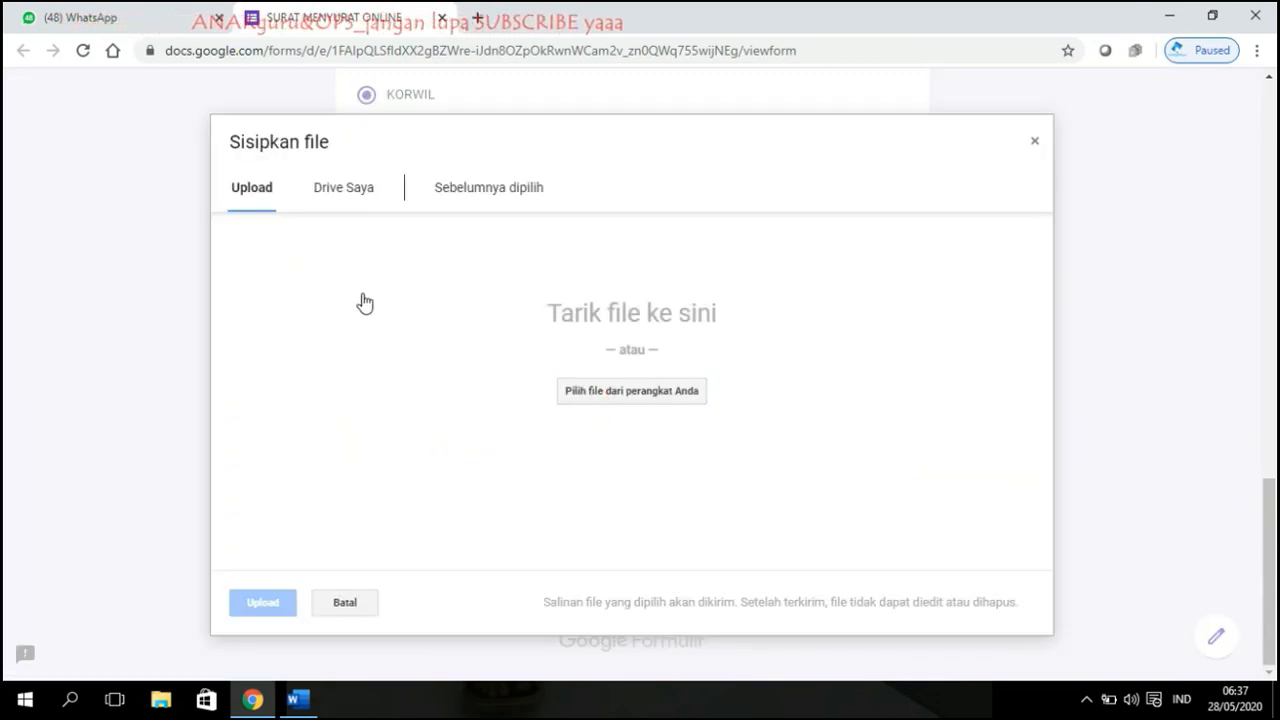
left_click(653, 402)
left_click(1160, 46)
type("SURAT")
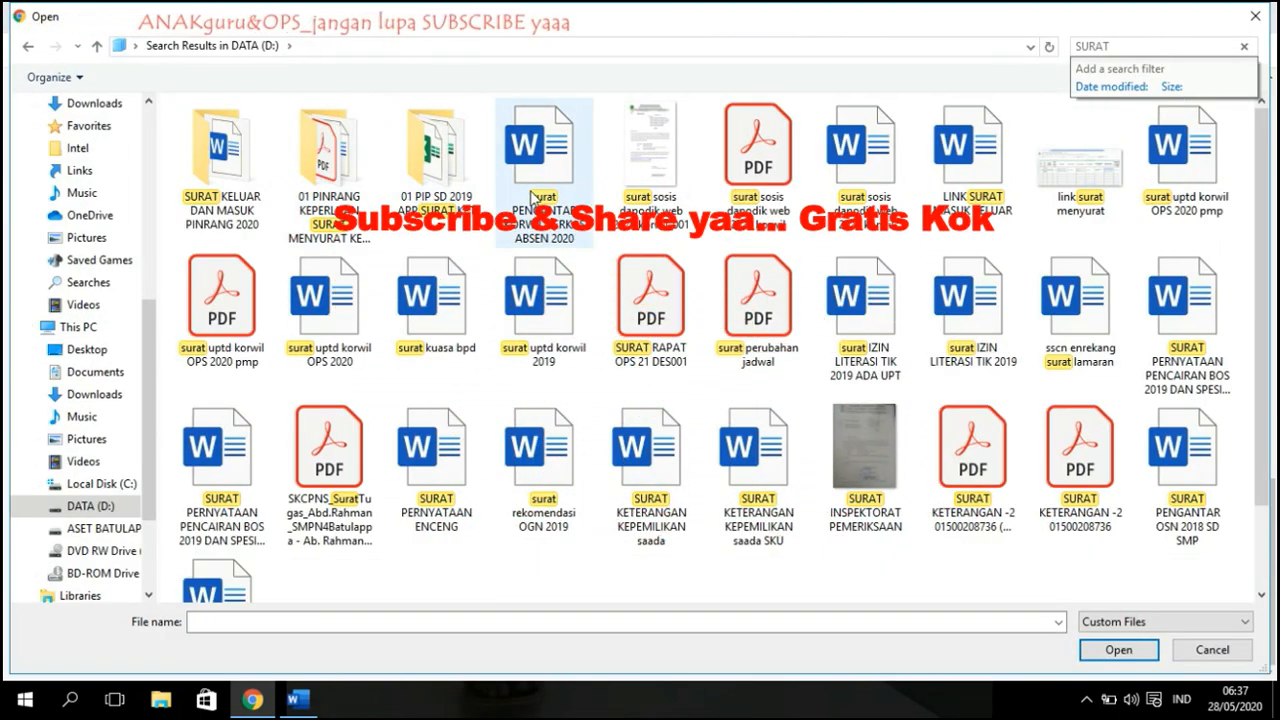
left_click(330, 330)
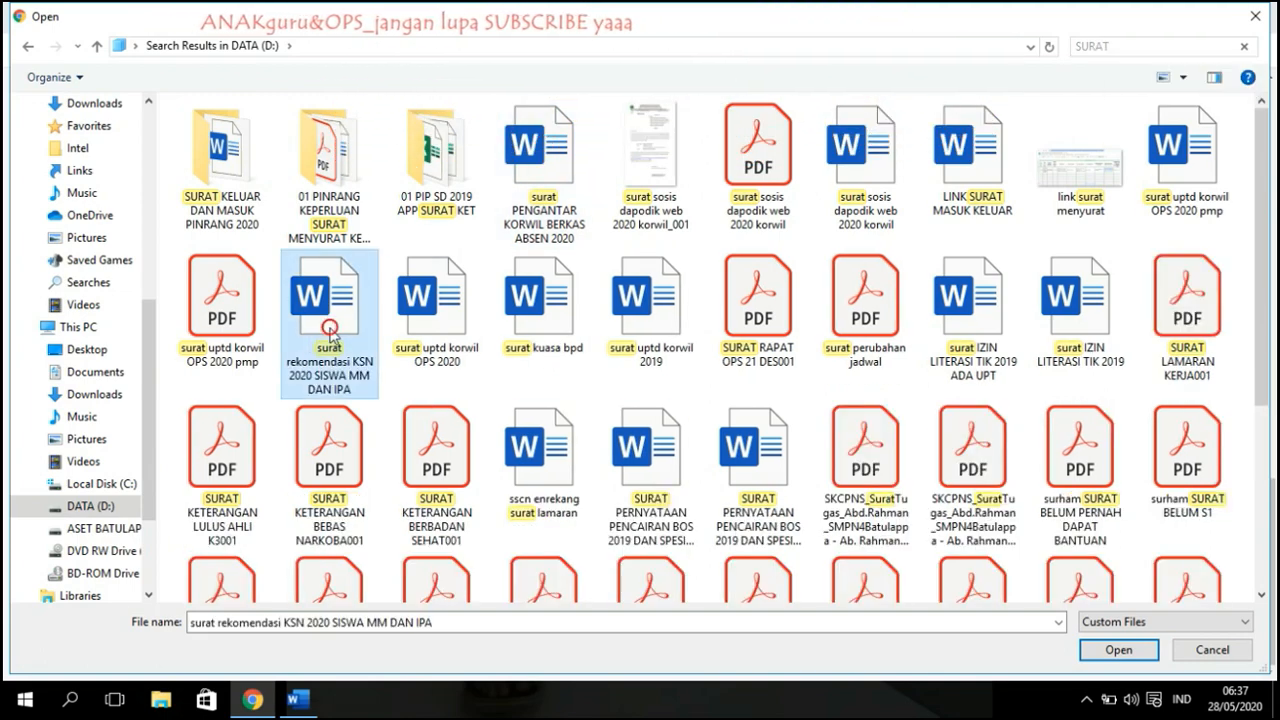
left_click(425, 340)
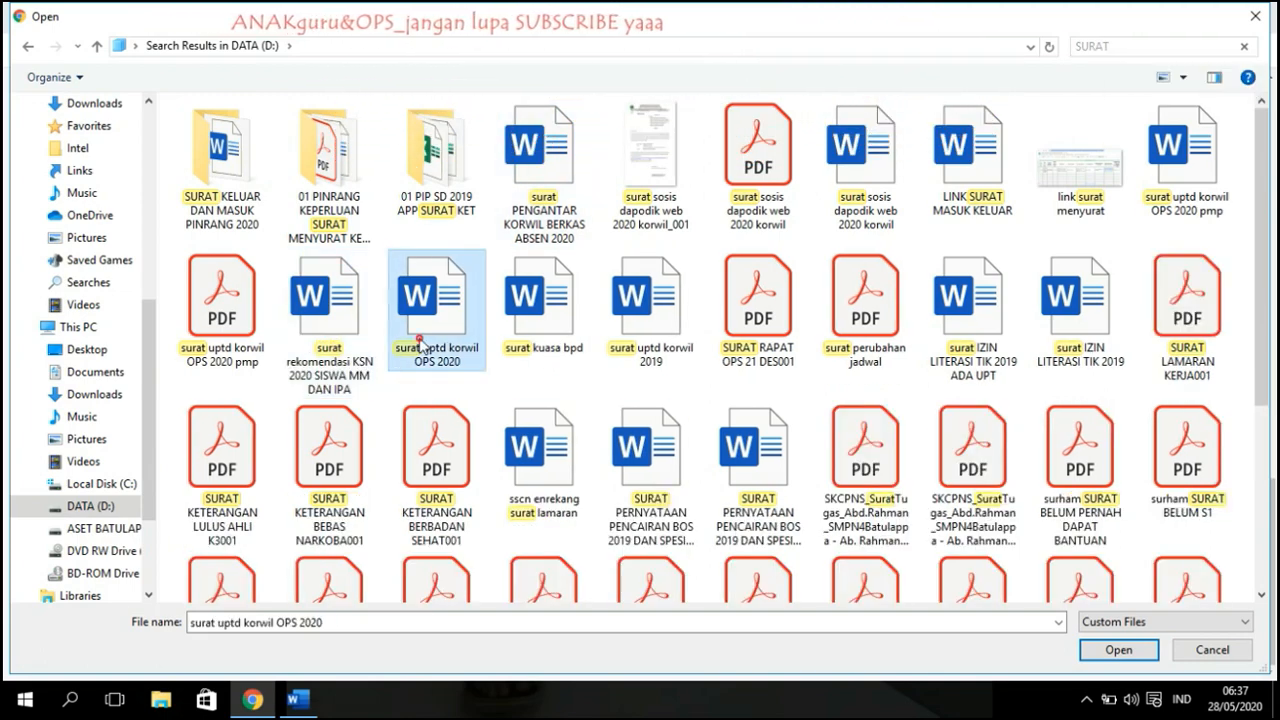
left_click(1117, 650)
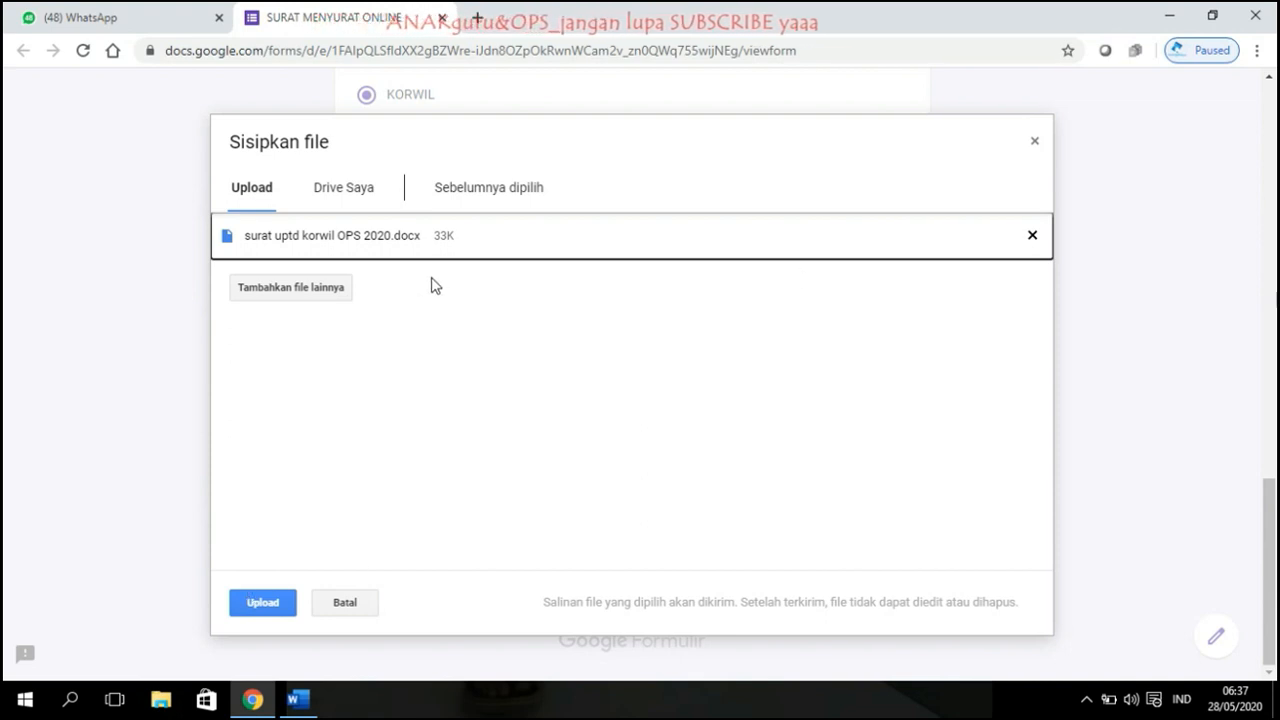
left_click(265, 603)
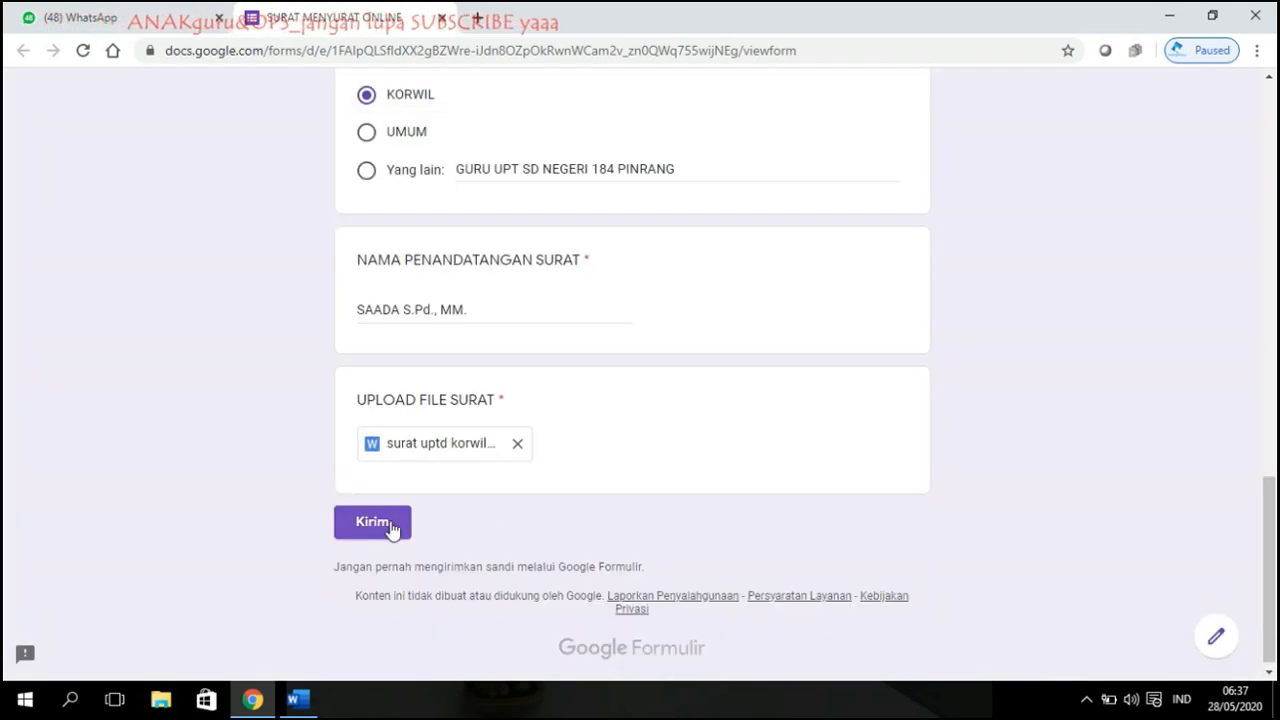
Step: Submit the form response, then switch to the WhatsApp chat holding the sheet link
left_click(389, 526)
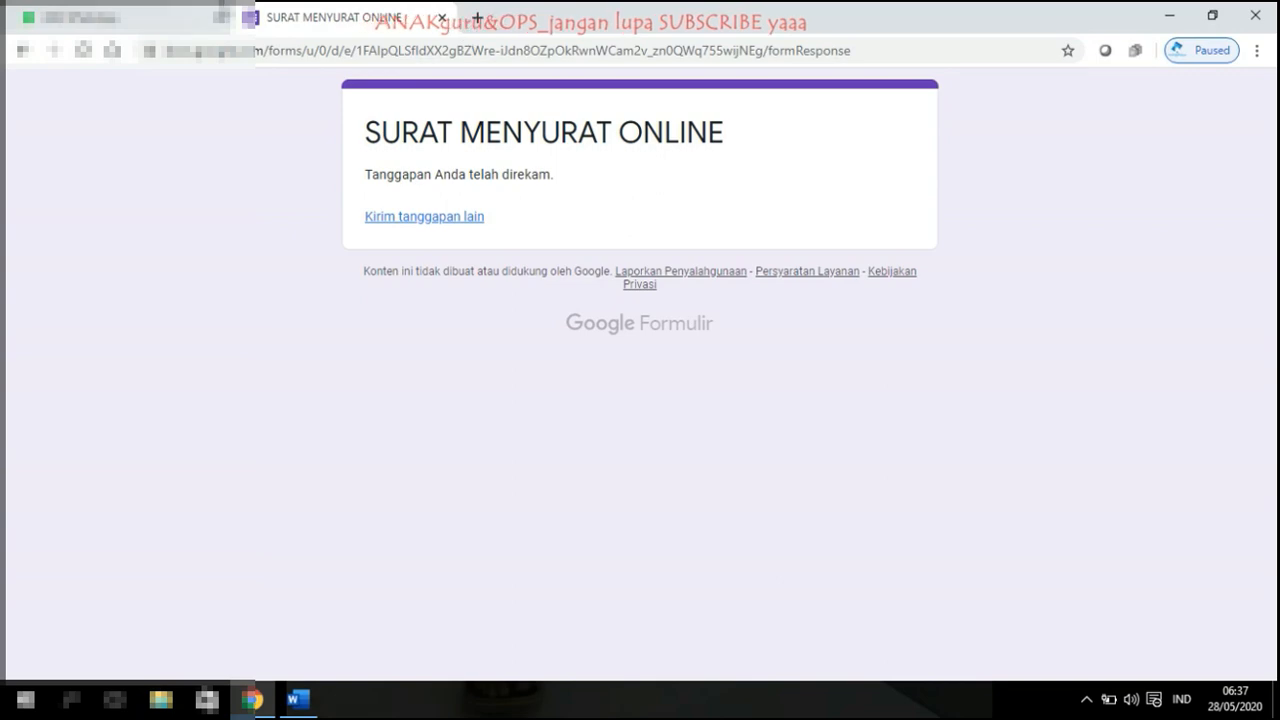
left_click(144, 12)
left_click(375, 11)
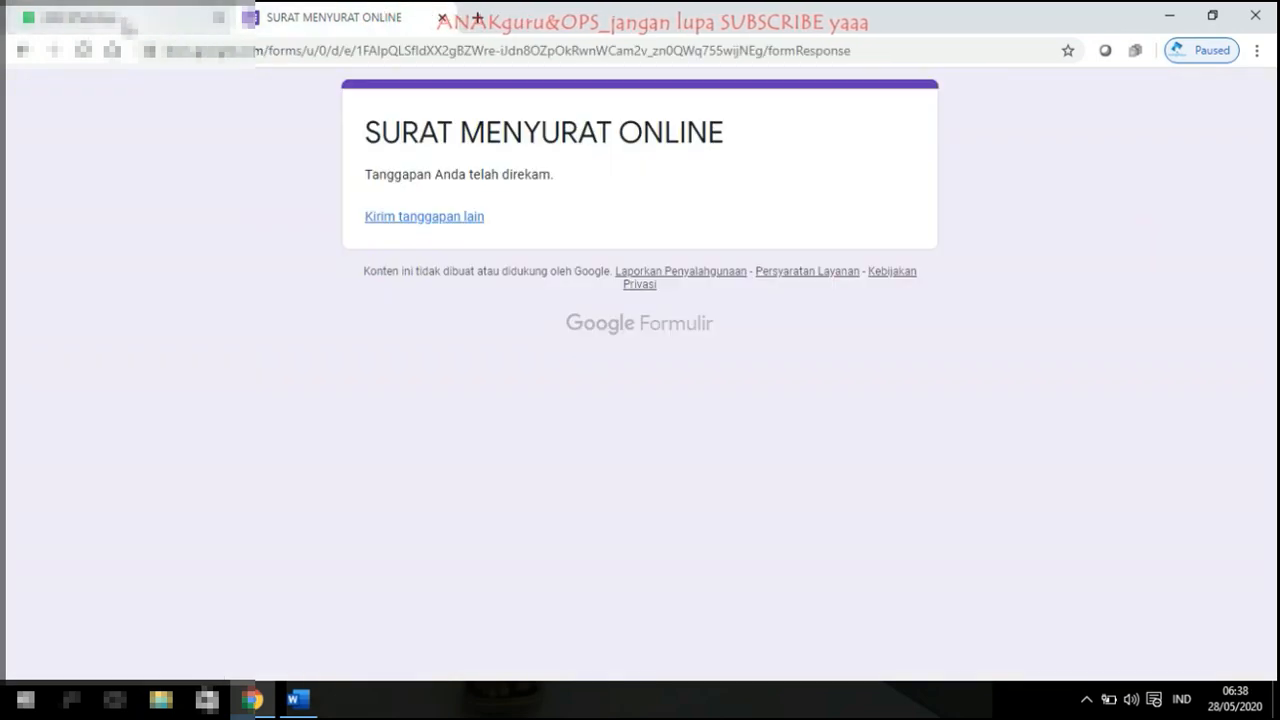
left_click(144, 17)
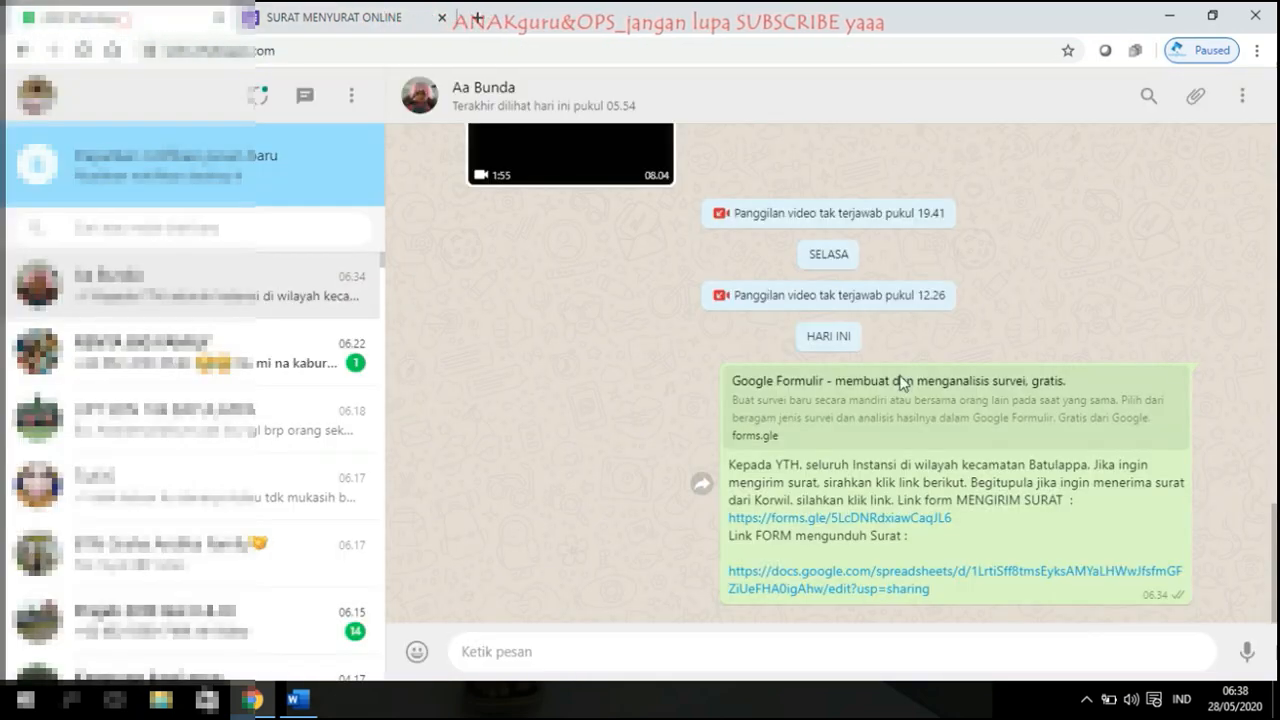
Step: Open the linked response spreadsheet and set its zoom to 75%
left_click(928, 571)
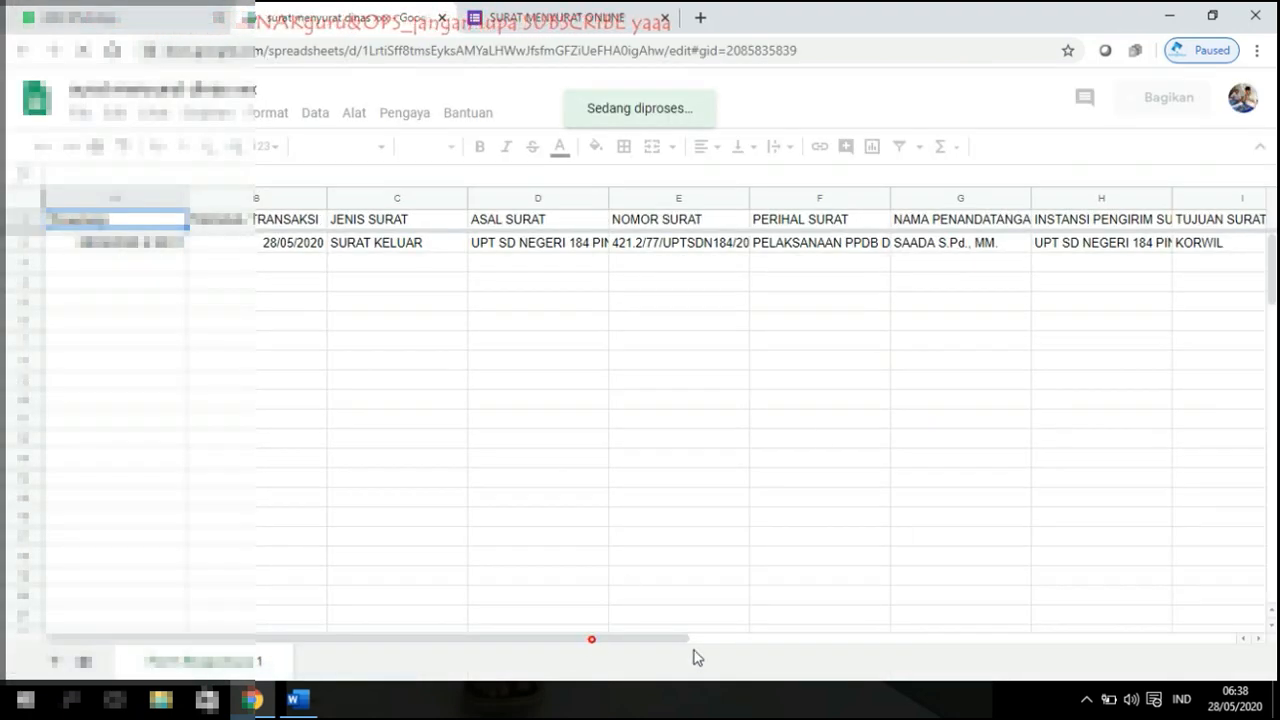
left_click_drag(592, 639, 886, 634)
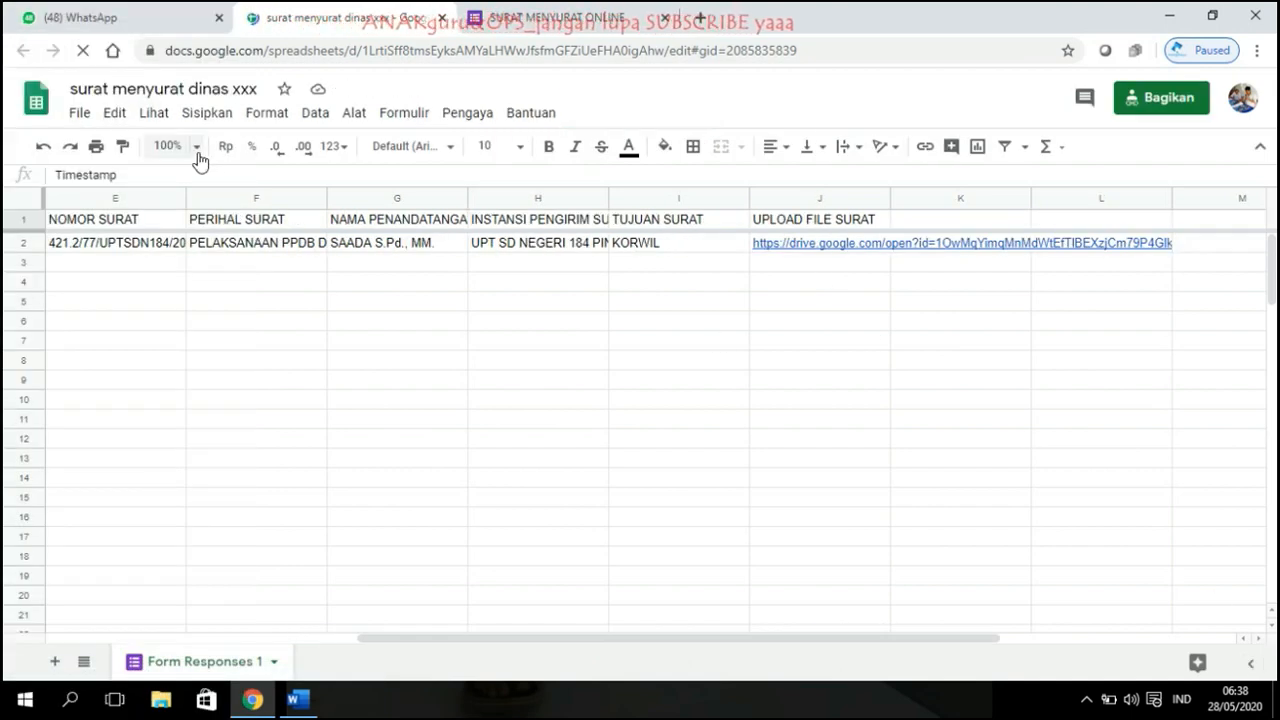
left_click(172, 146)
left_click(172, 180)
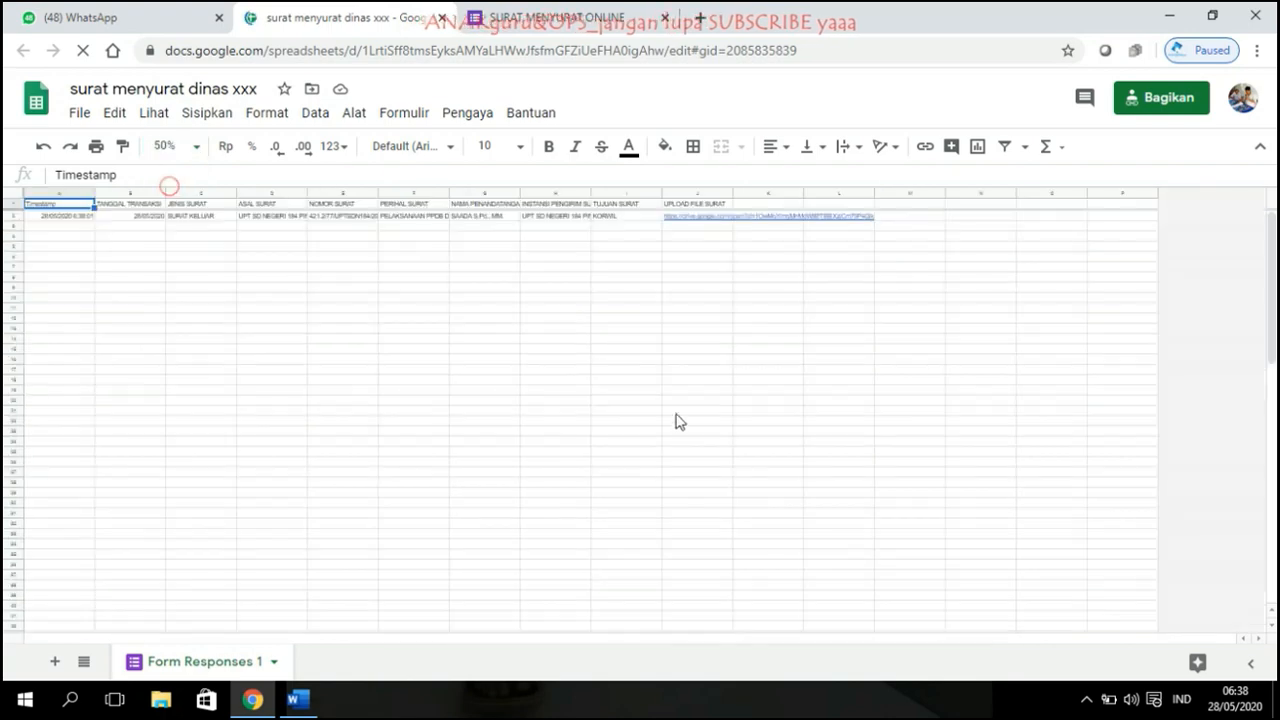
left_click(200, 148)
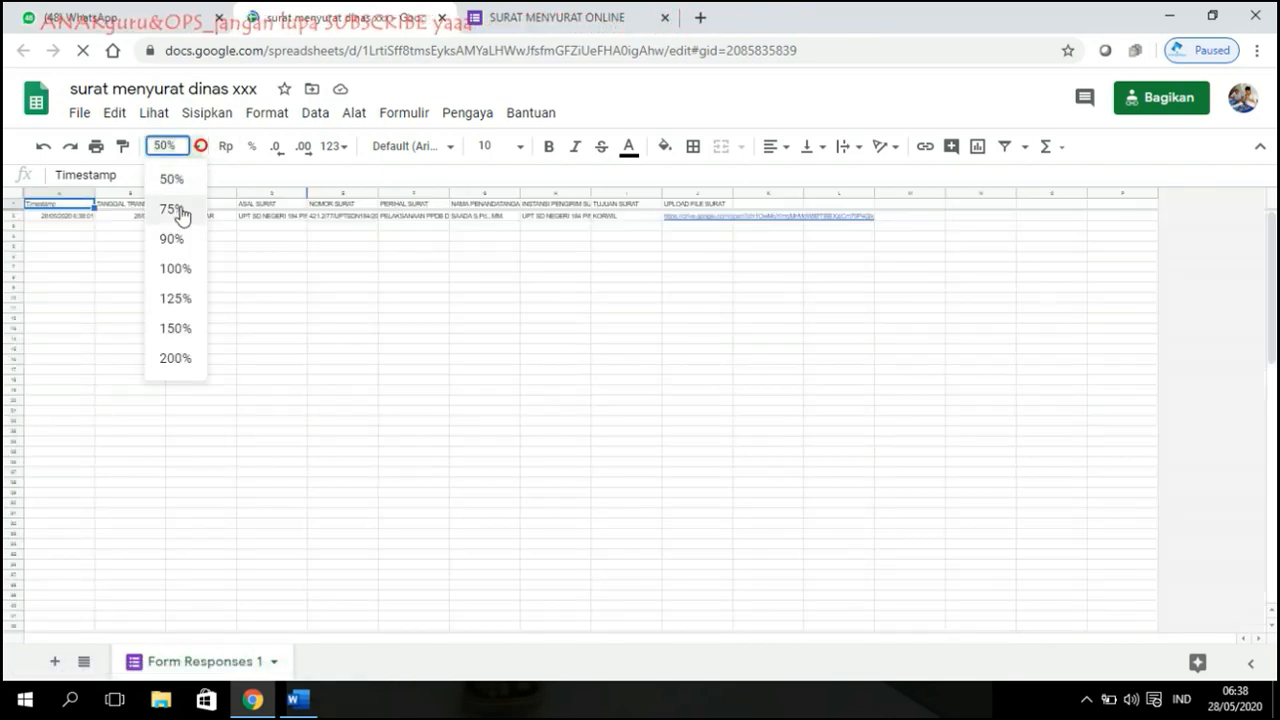
left_click(180, 209)
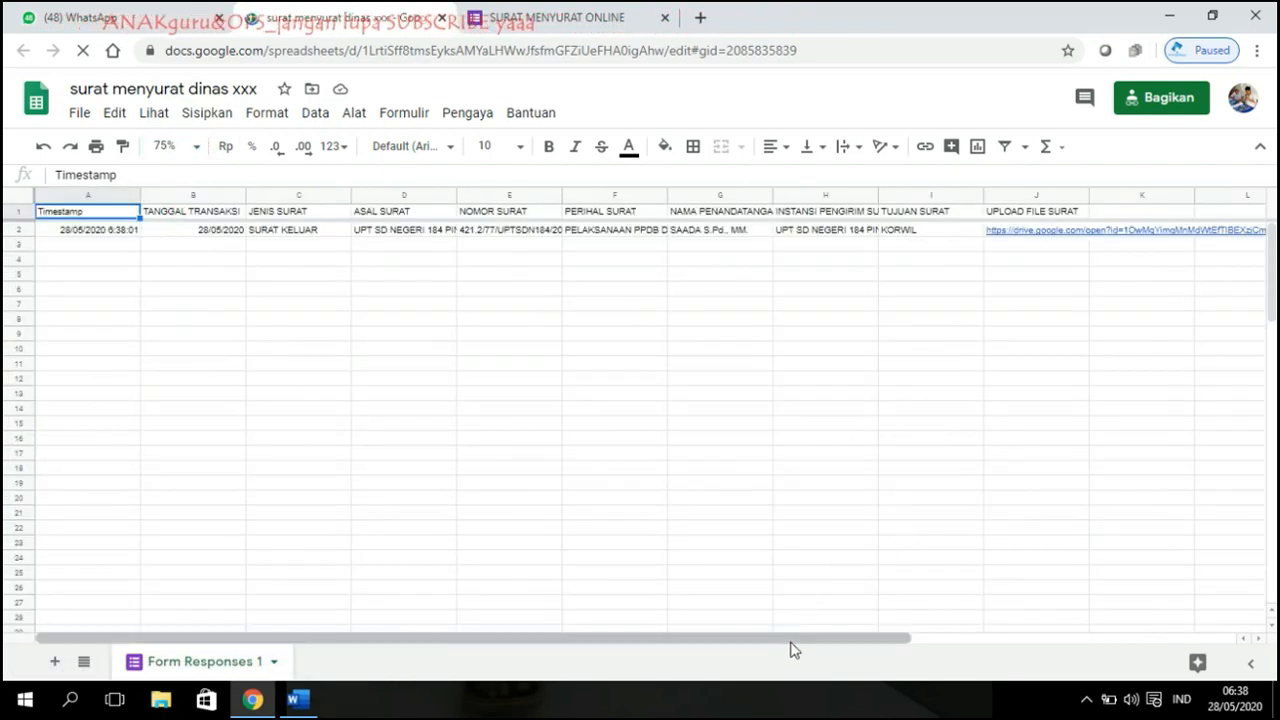
Step: Open the uploaded letter's Drive link from cell J2 in a new tab
left_click_drag(790, 641, 547, 643)
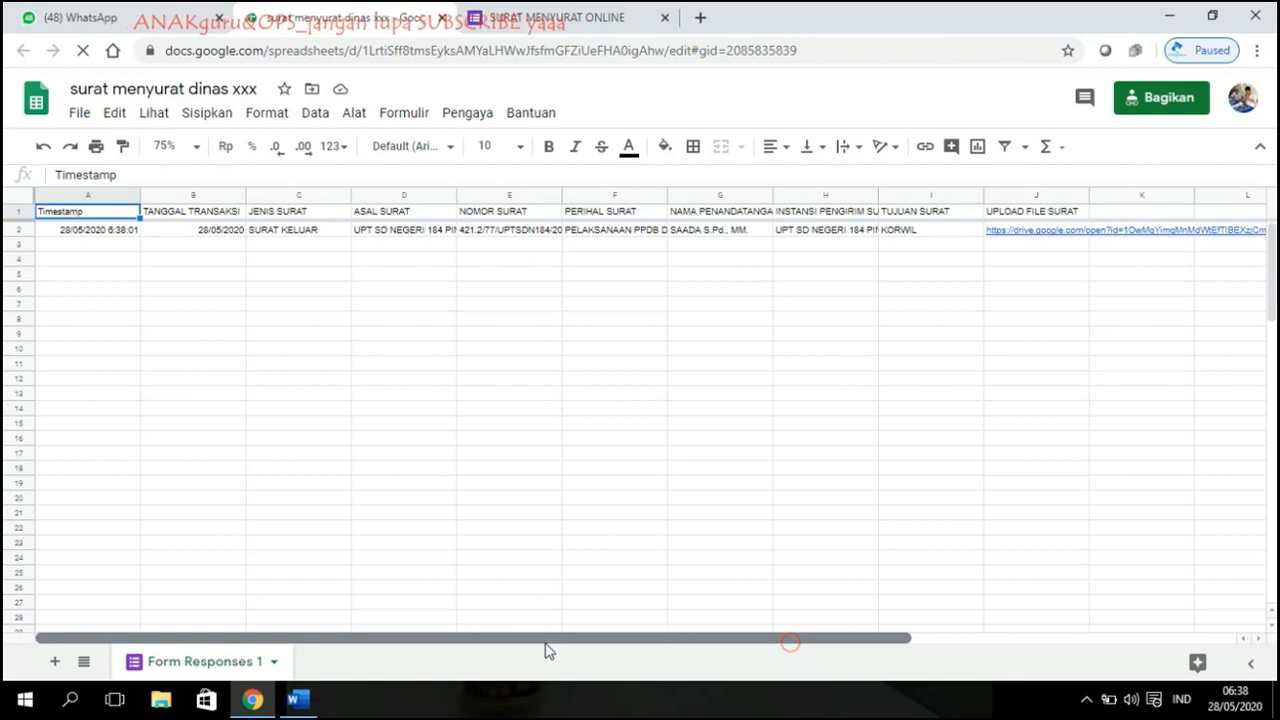
left_click(1027, 232)
left_click(900, 260)
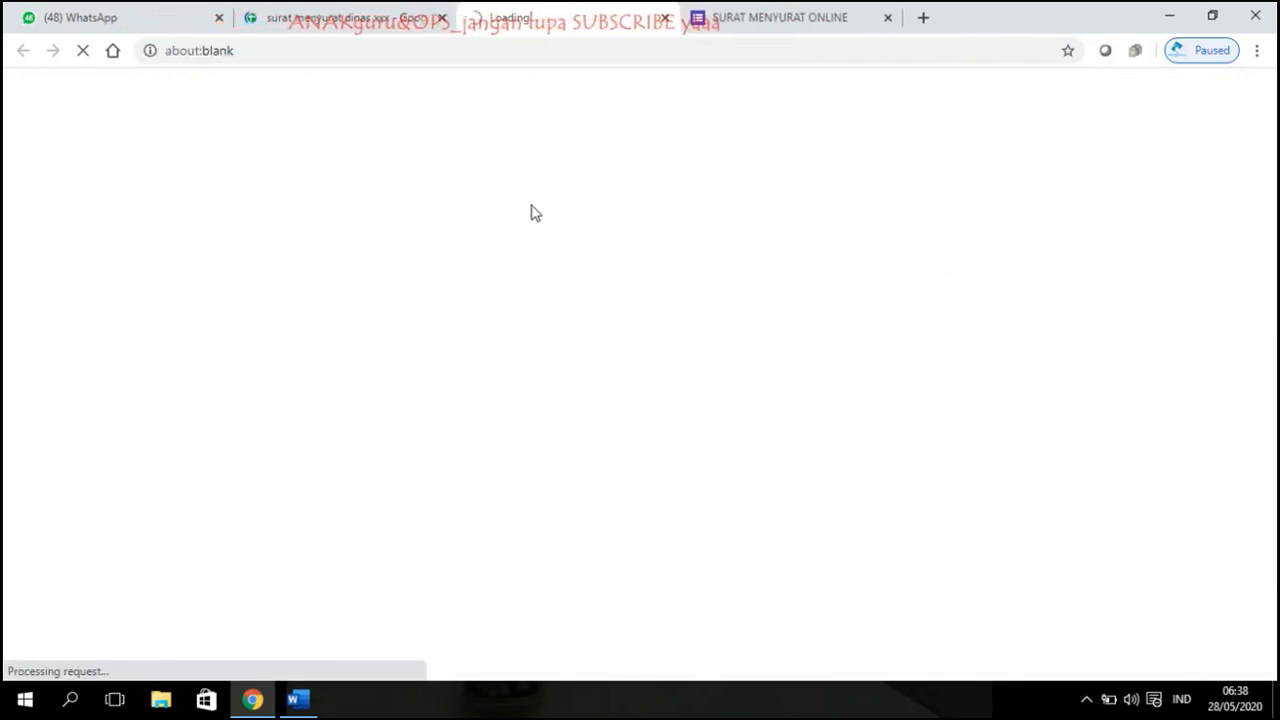
Step: Go from the submission confirmation back into the form editor
left_click(785, 17)
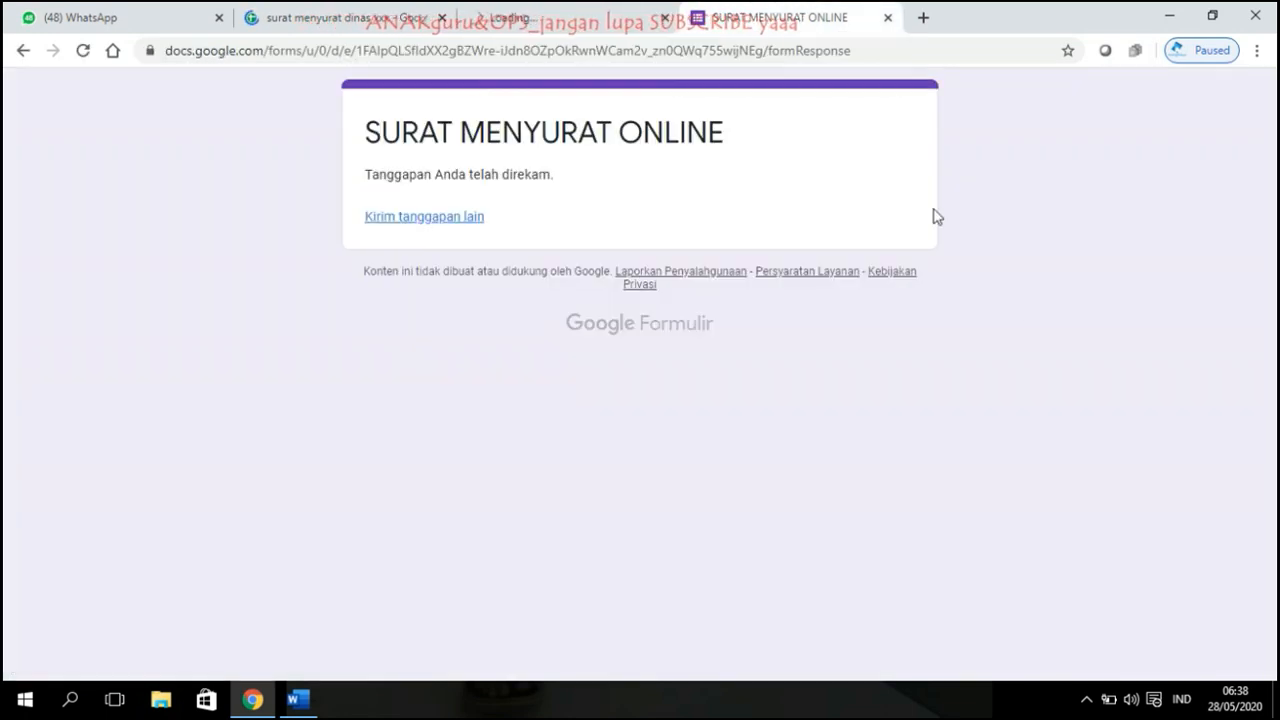
left_click(22, 50)
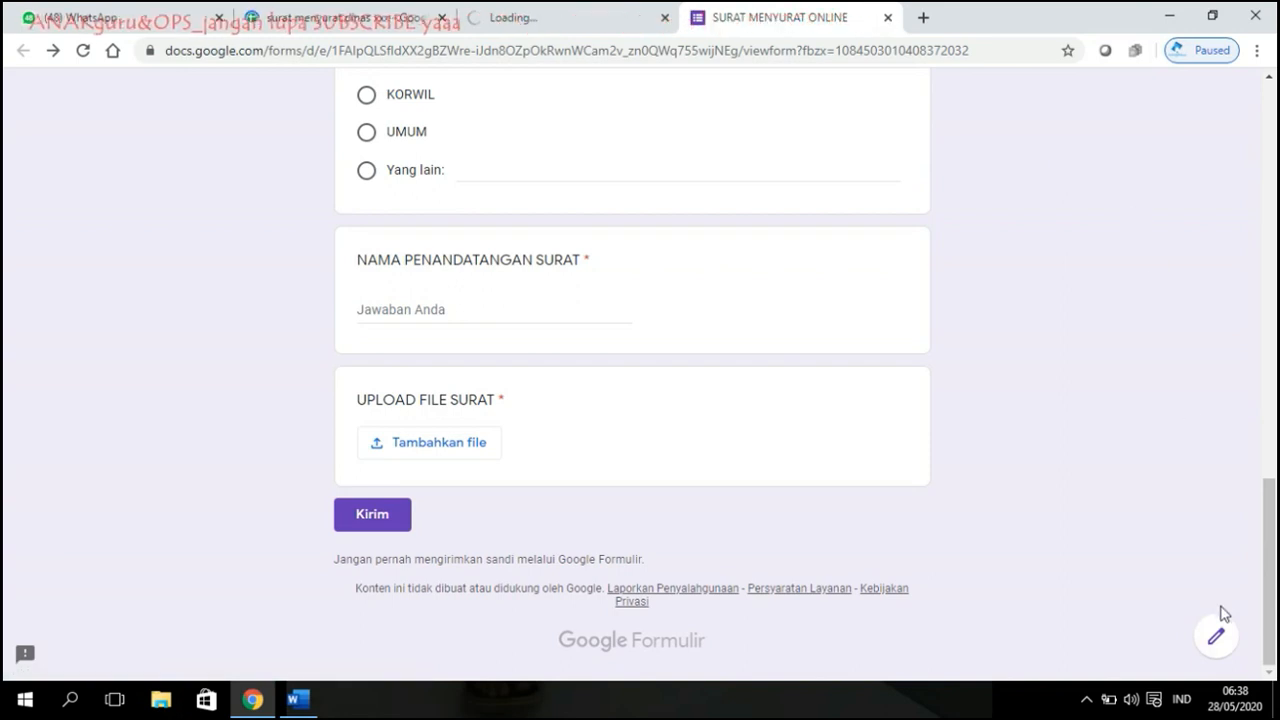
left_click(1216, 636)
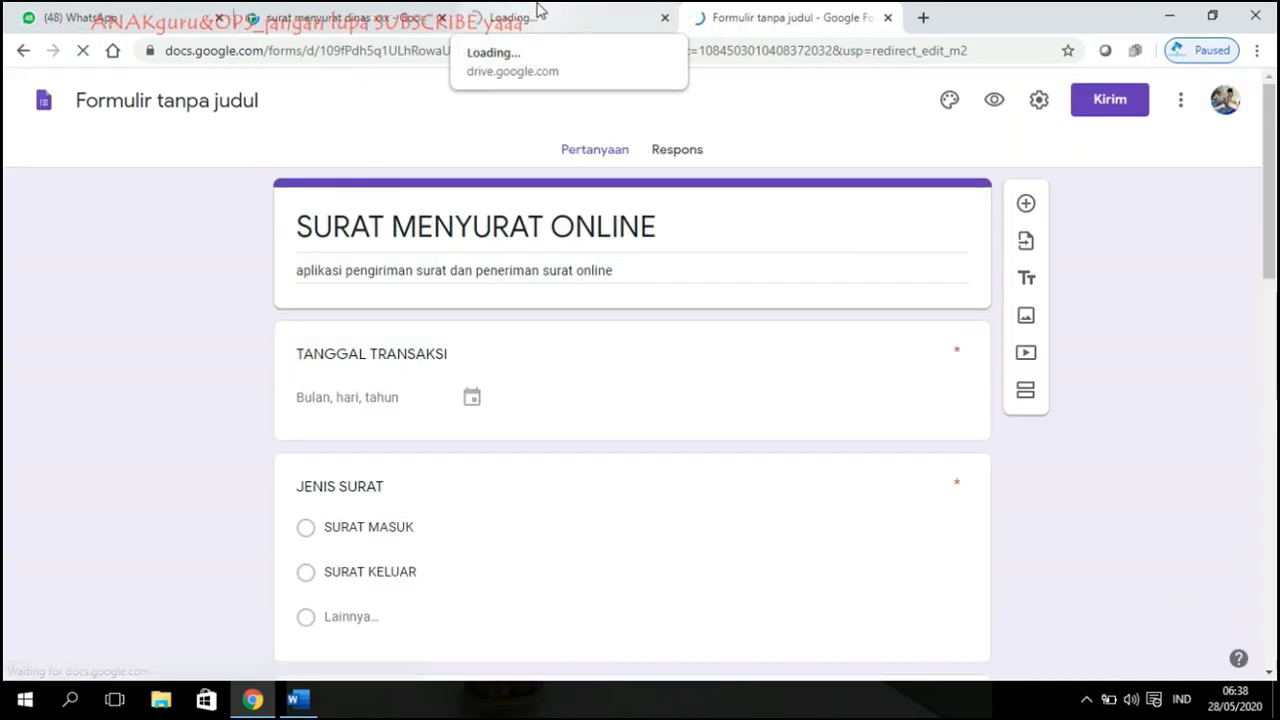
scroll(994, 389, "down", 10)
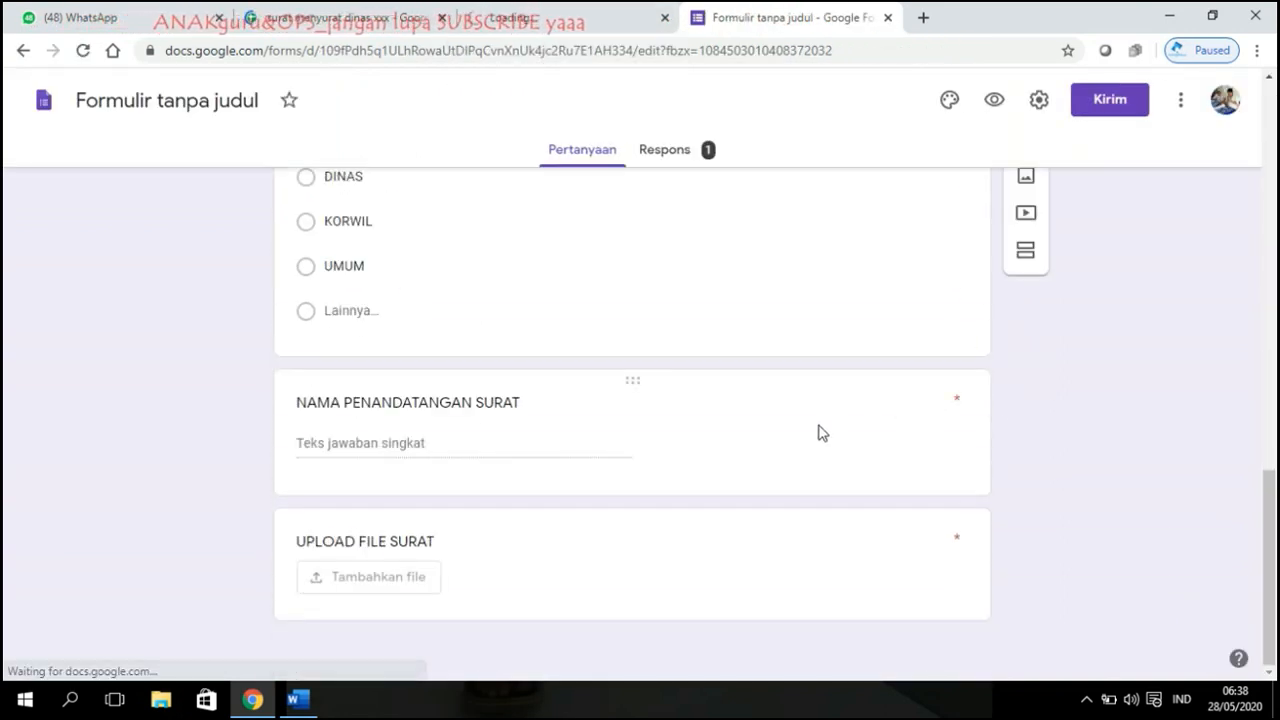
left_click(325, 12)
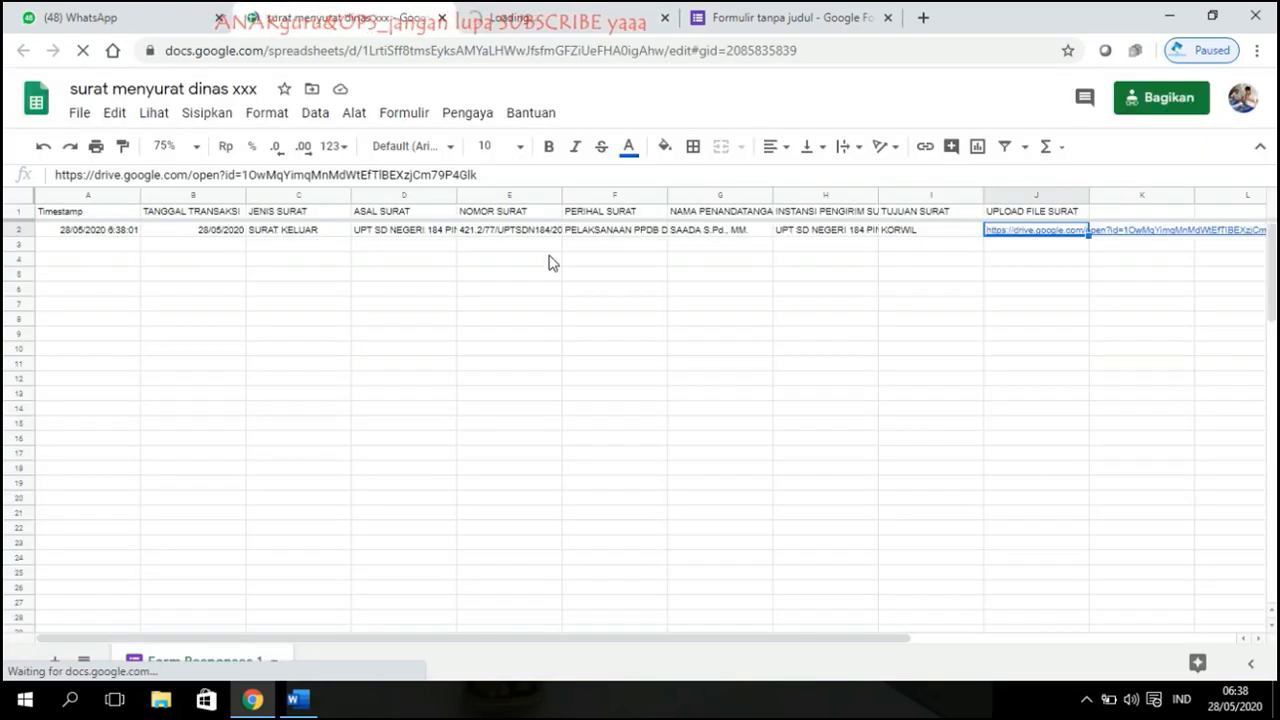
left_click(575, 12)
left_click(841, 10)
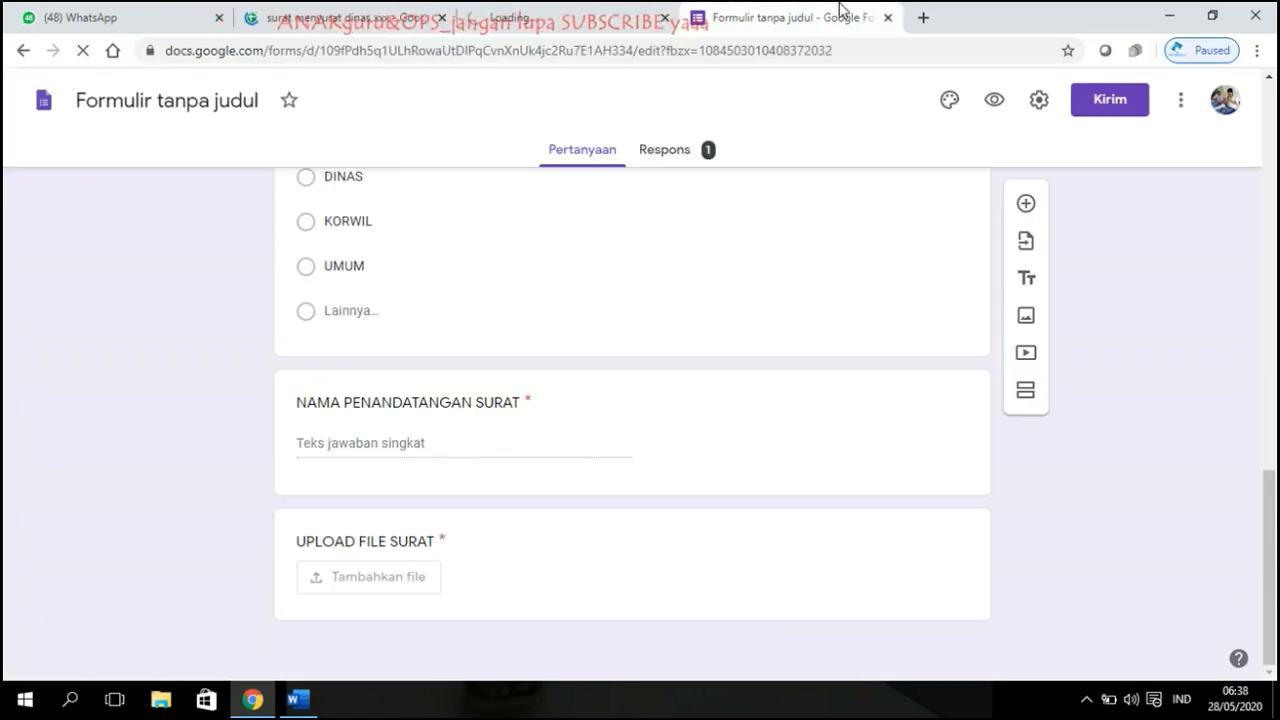
scroll(893, 369, "up", 15)
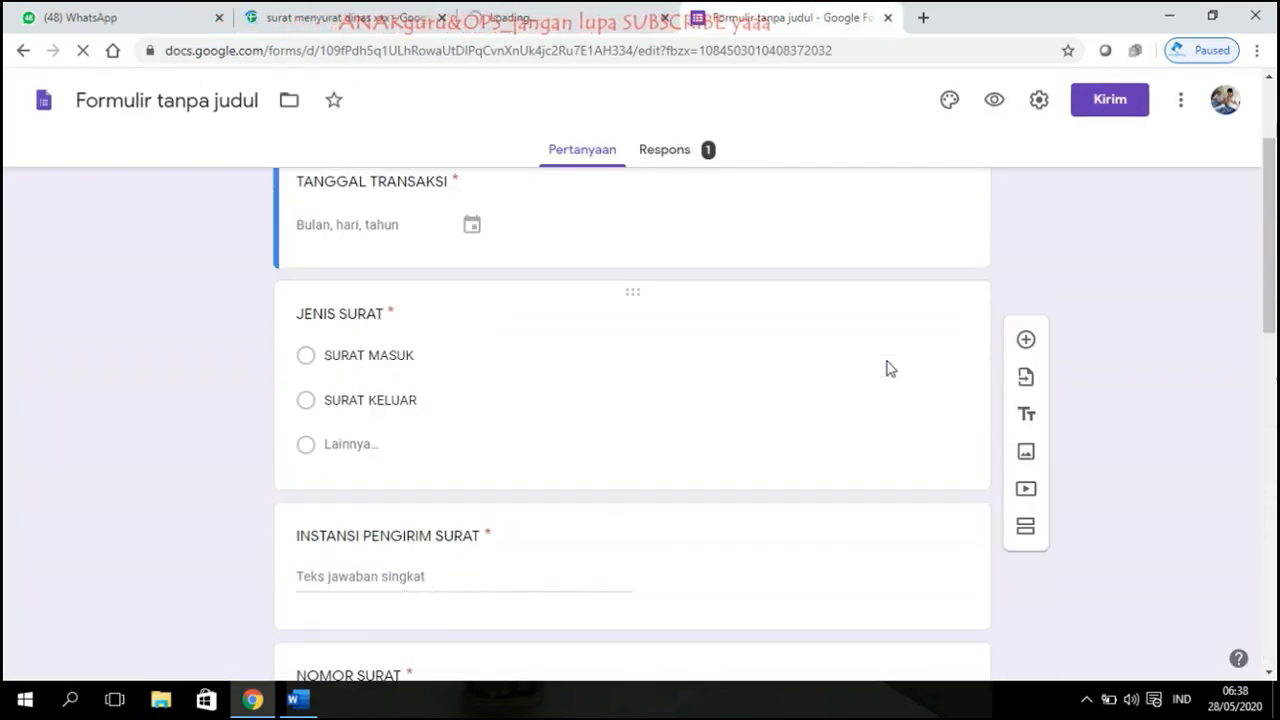
Step: On the Responses tab, open the letter uploaded under UPLOAD FILE SURAT
left_click(683, 155)
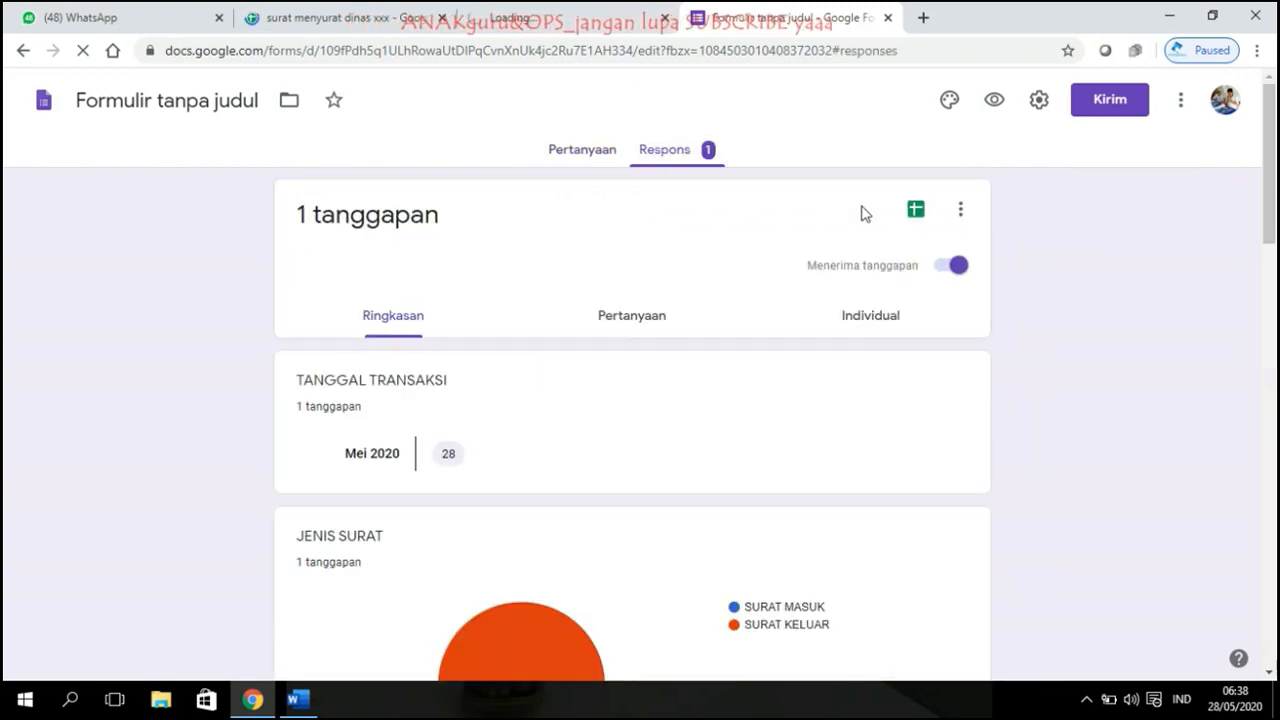
scroll(849, 220, "down", 10)
scroll(828, 238, "down", 5)
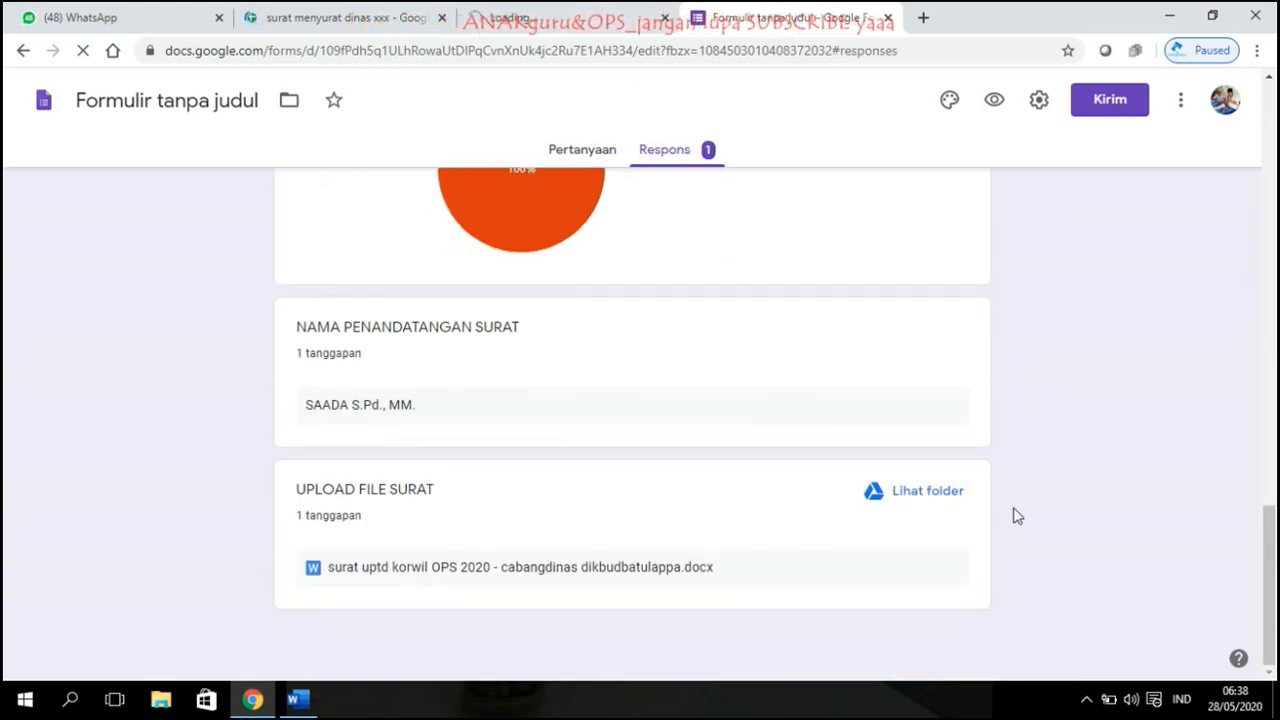
left_click(946, 500)
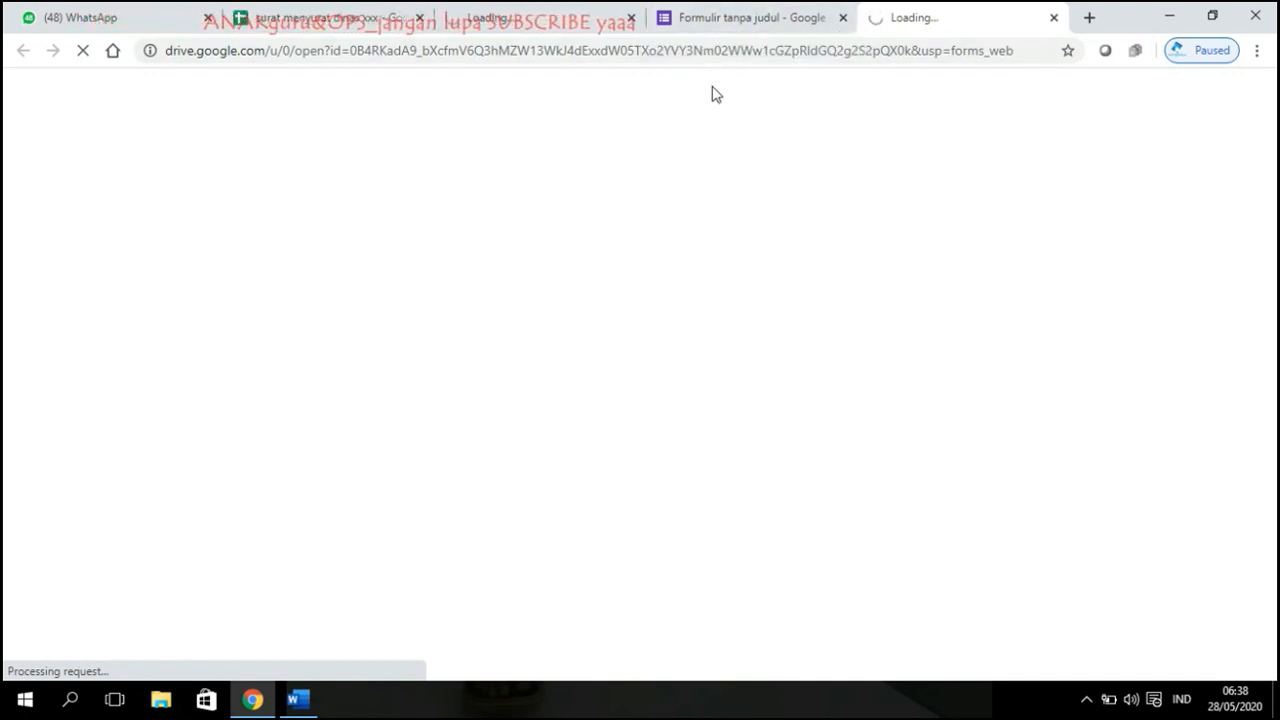
Step: Scroll through the uploaded letter's preview, then view the UPLOAD FILE SURAT (File responses) folder
left_click(548, 12)
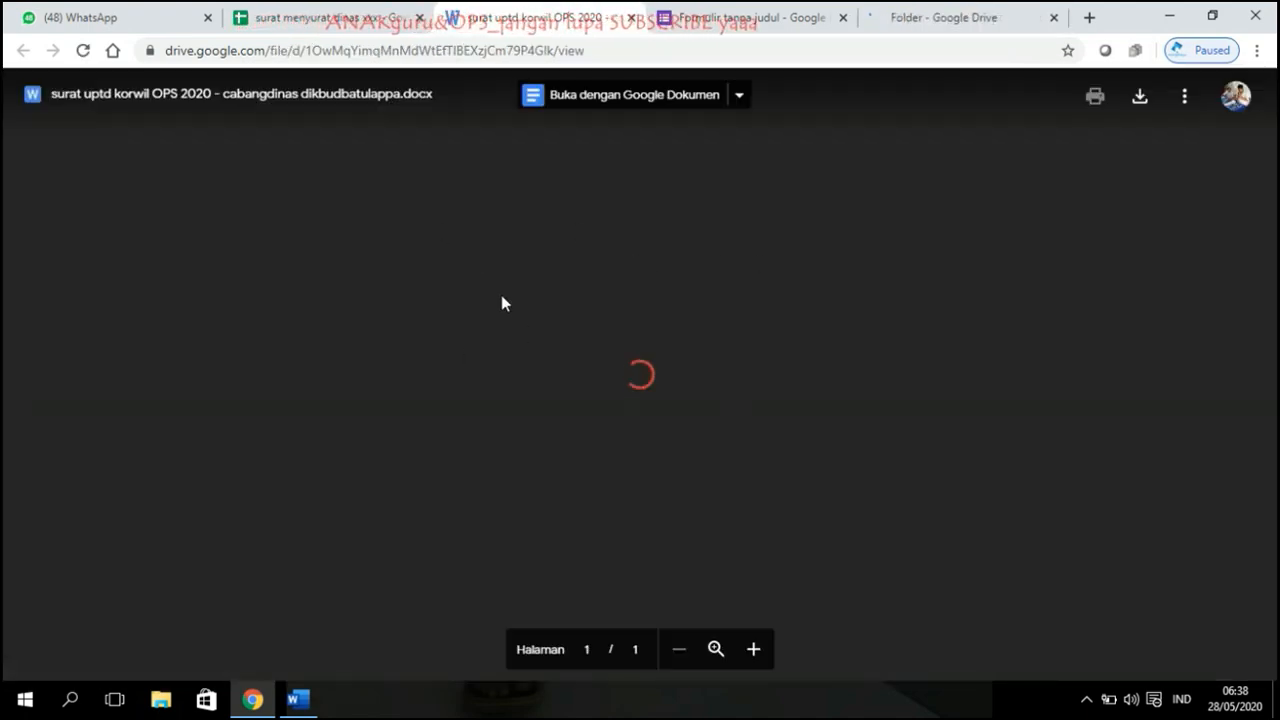
scroll(772, 332, "down", 4)
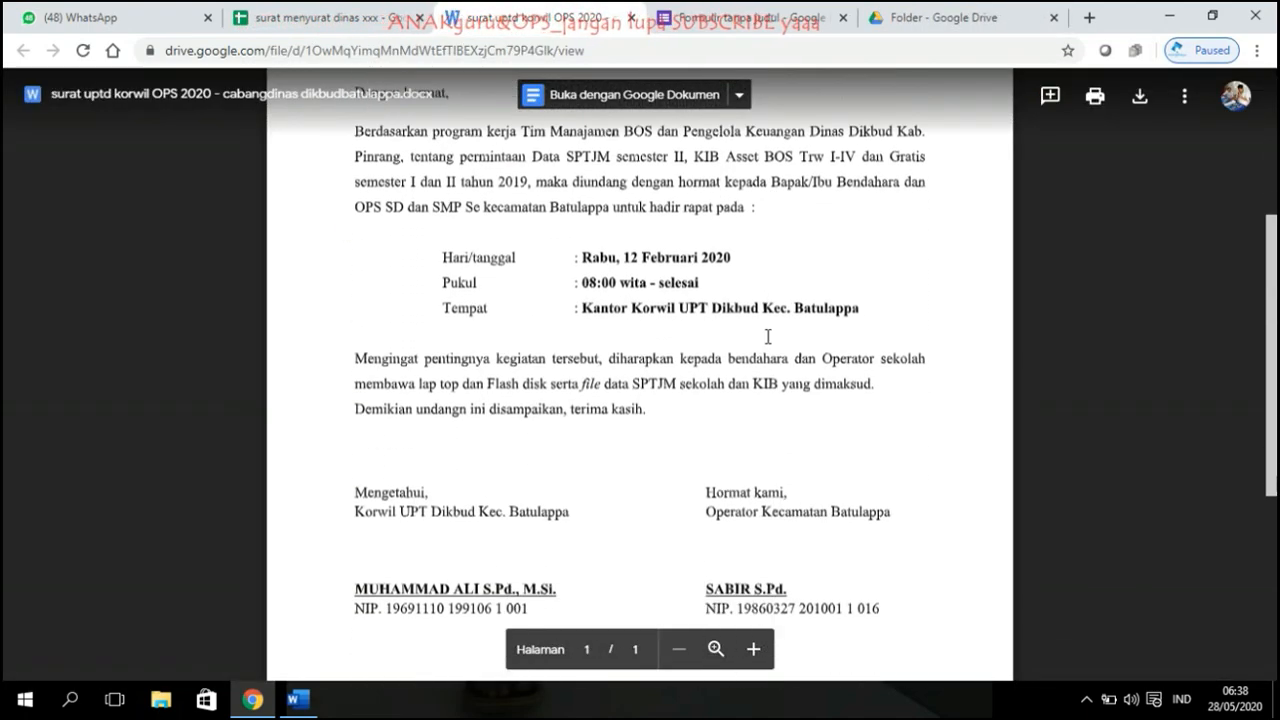
scroll(772, 332, "up", 3)
scroll(768, 335, "down", 3)
scroll(764, 337, "down", 3)
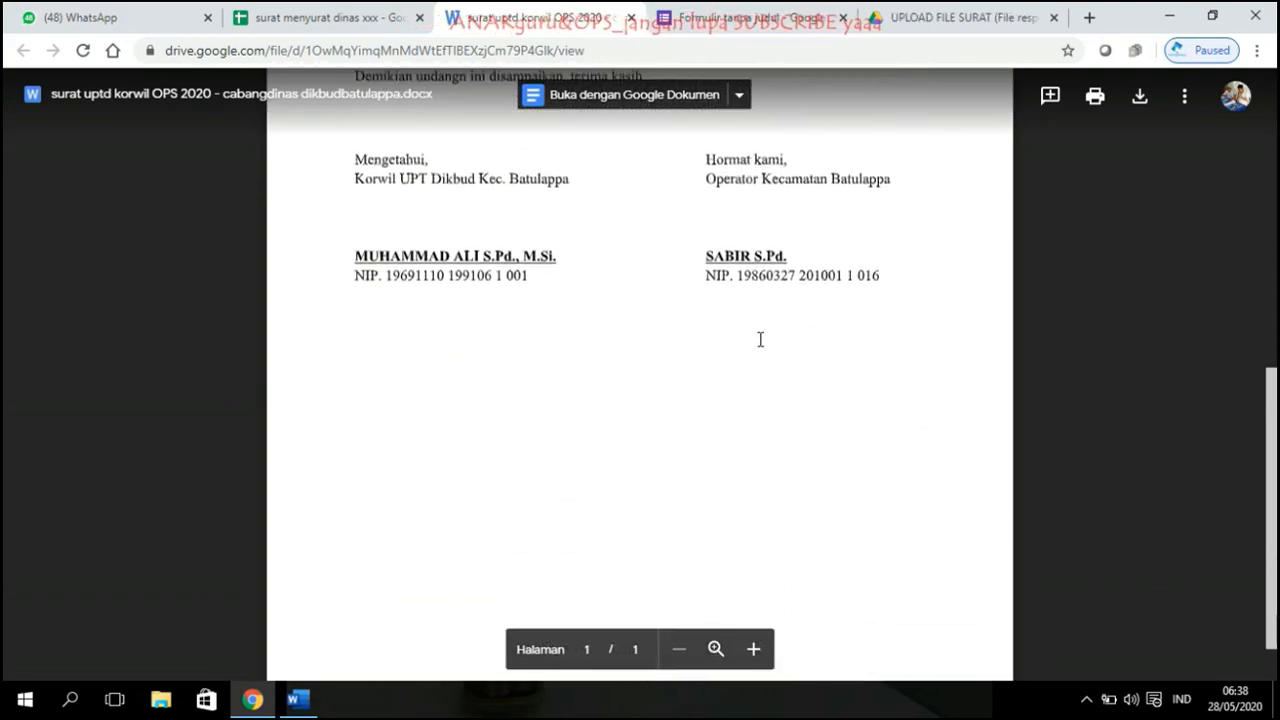
scroll(760, 337, "up", 2)
scroll(760, 340, "up", 4)
scroll(760, 340, "up", 2)
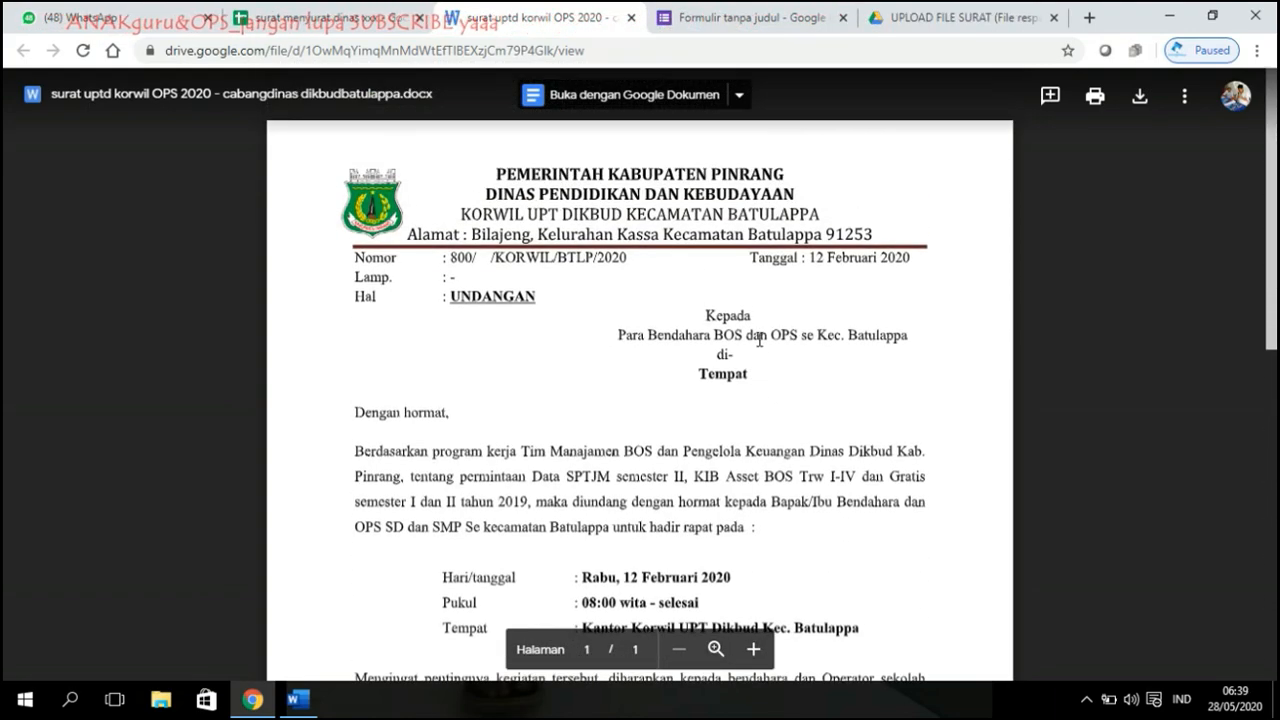
left_click(940, 12)
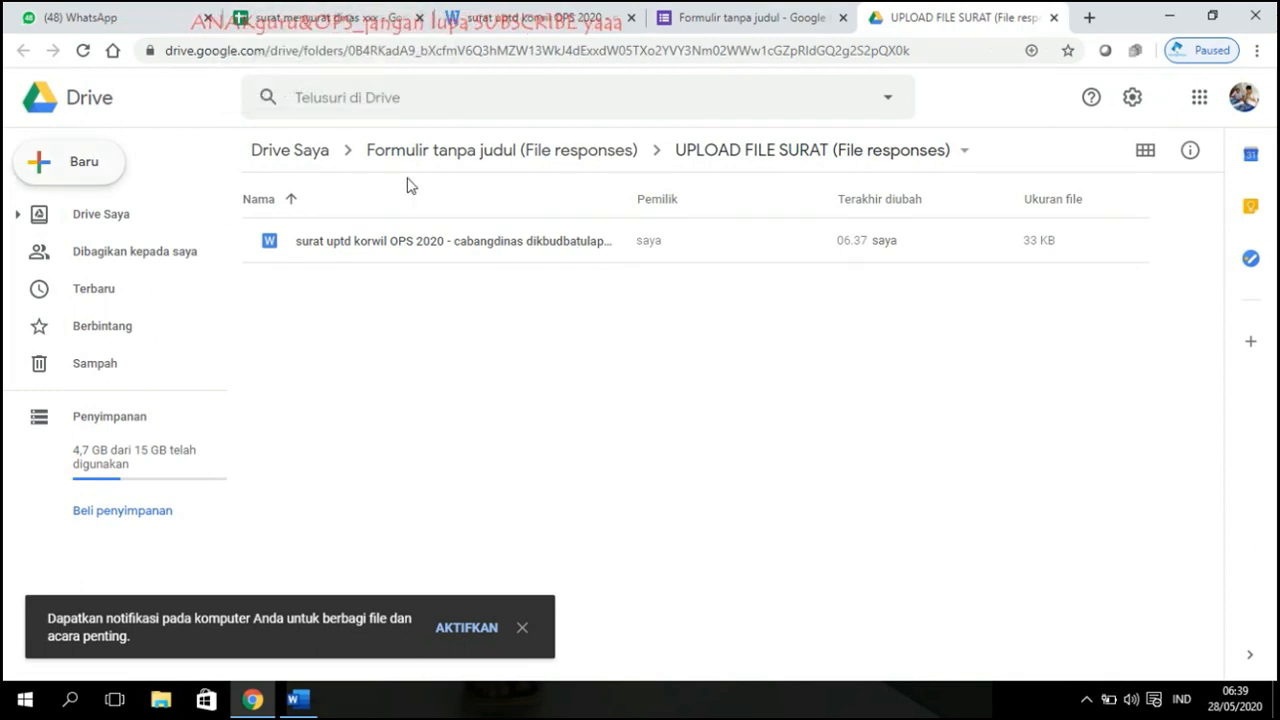
Step: Share the UPLOAD FILE SURAT (File responses) folder with 'Siapa saja yang memiliki link'
left_click(510, 152)
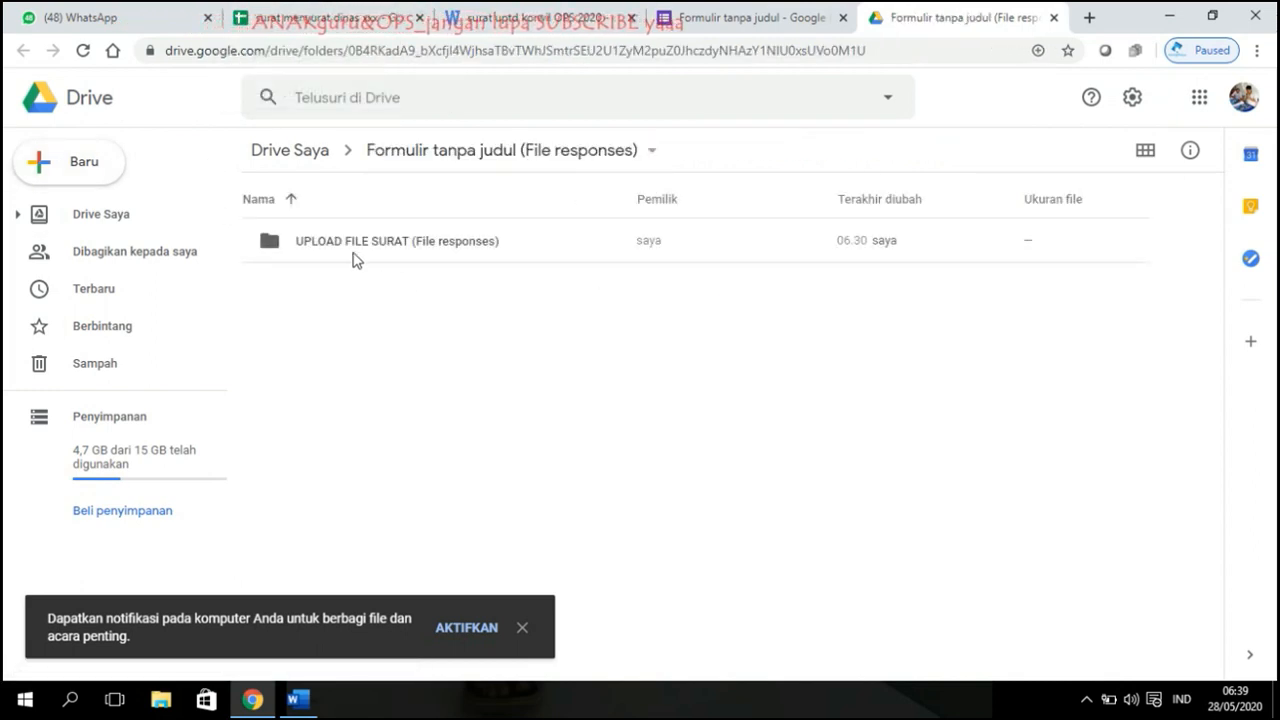
left_click(349, 245)
left_click(949, 150)
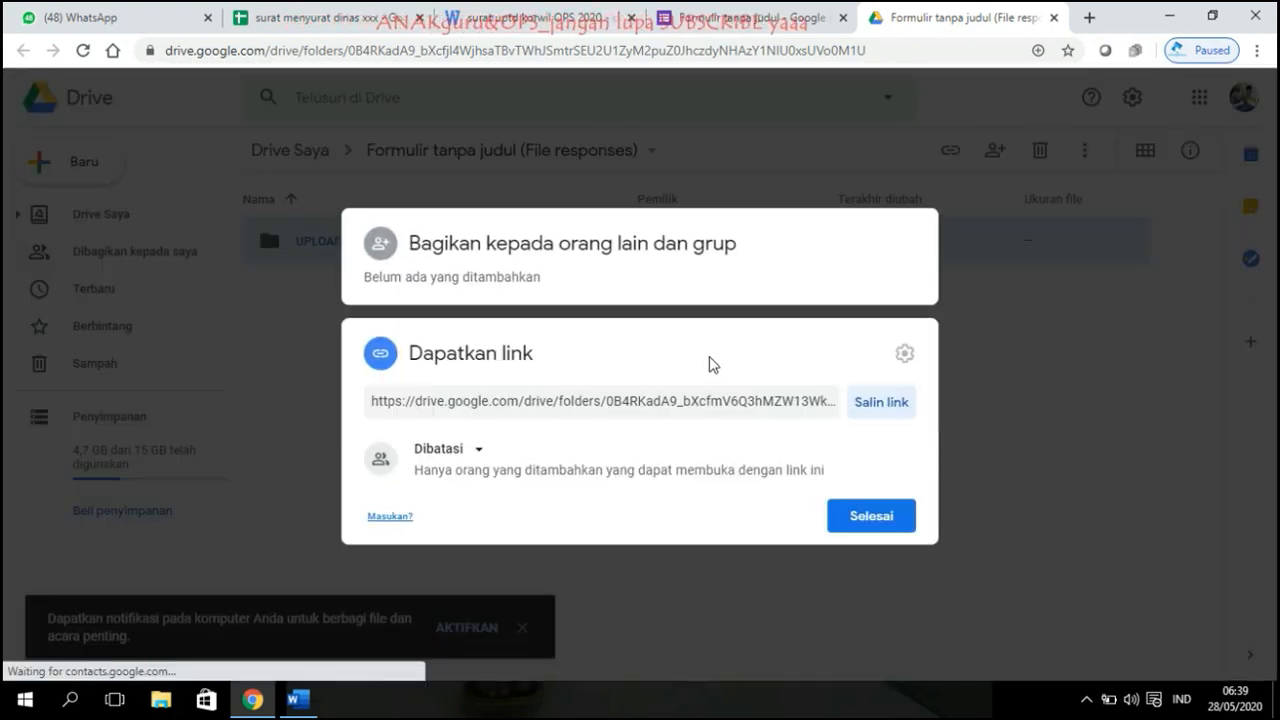
left_click(875, 516)
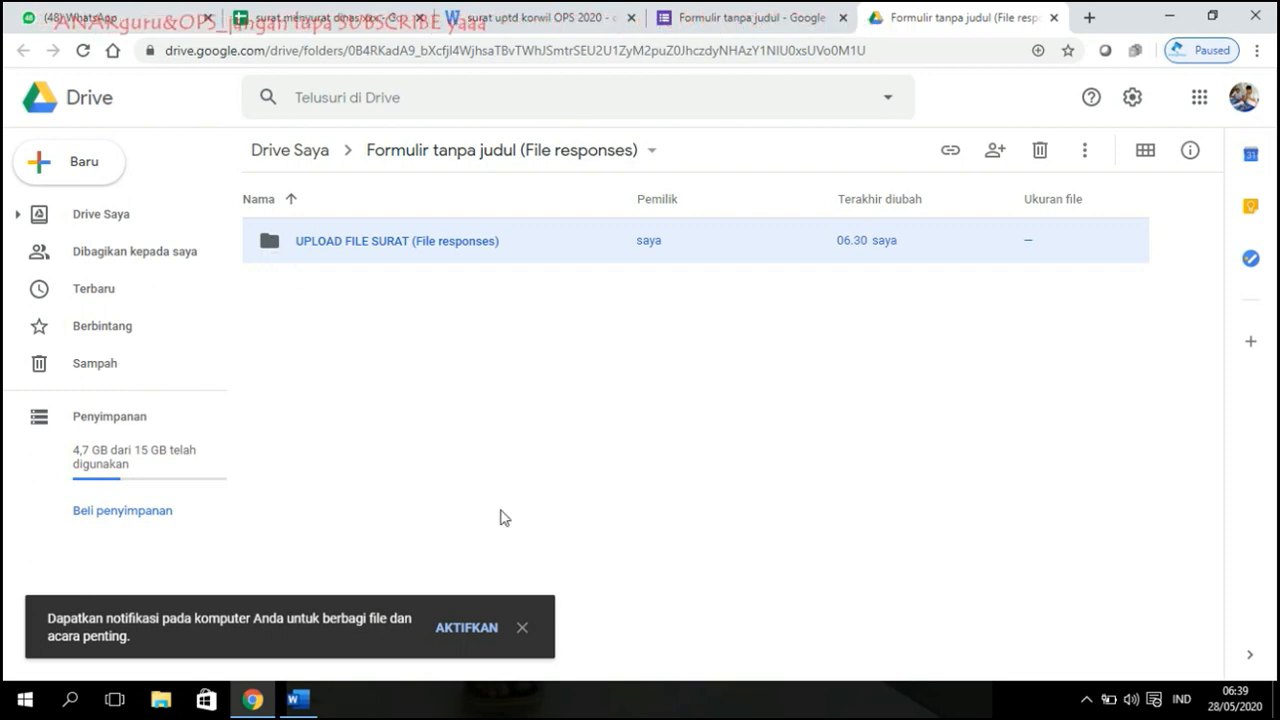
left_click(519, 626)
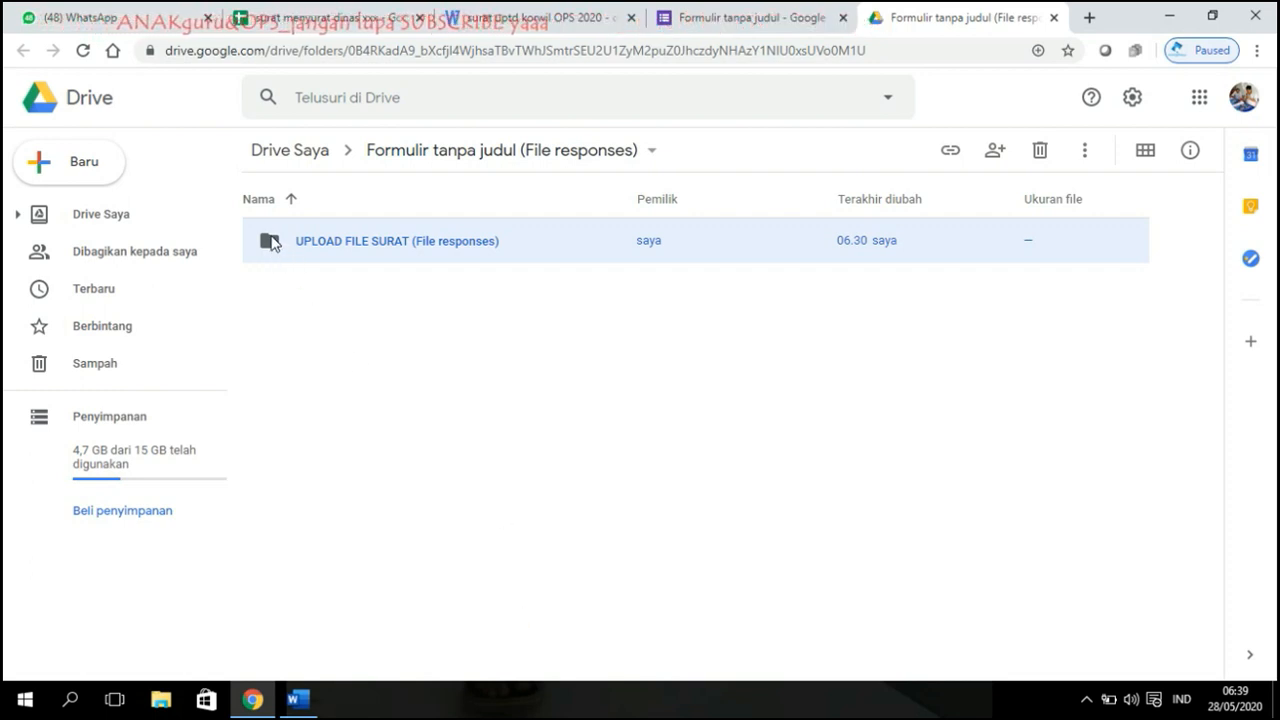
left_click(953, 158)
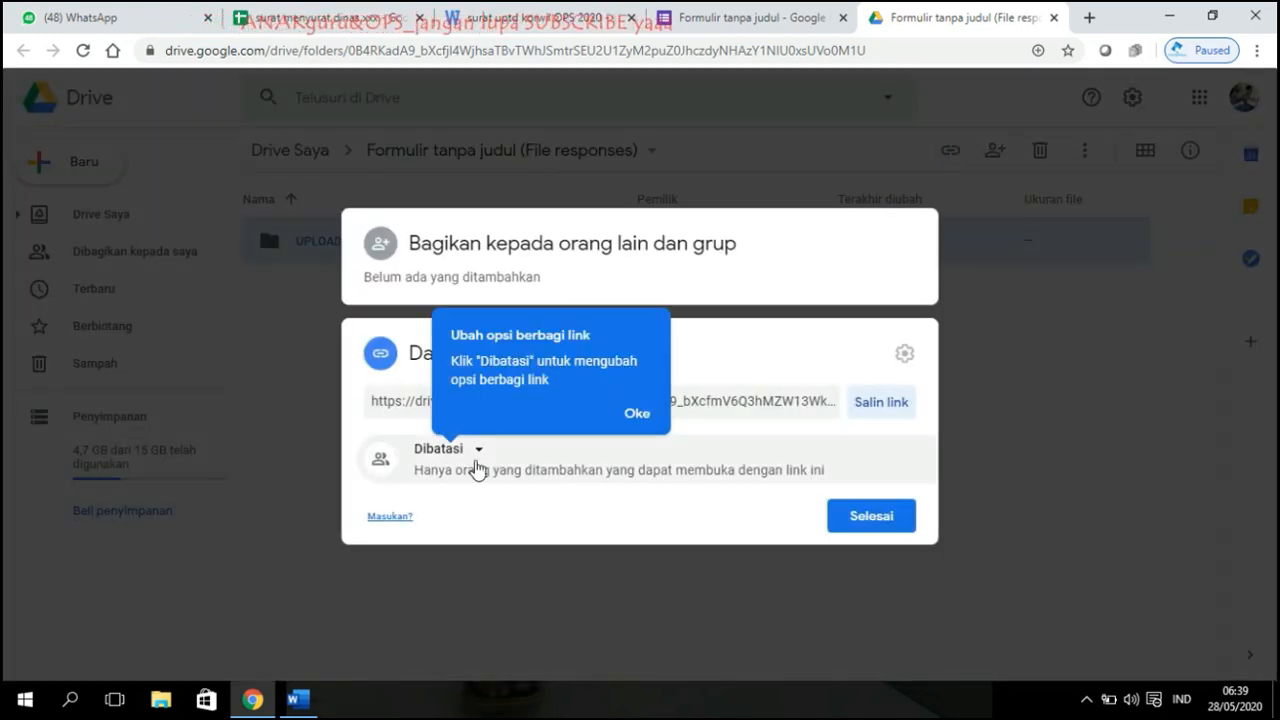
left_click(474, 455)
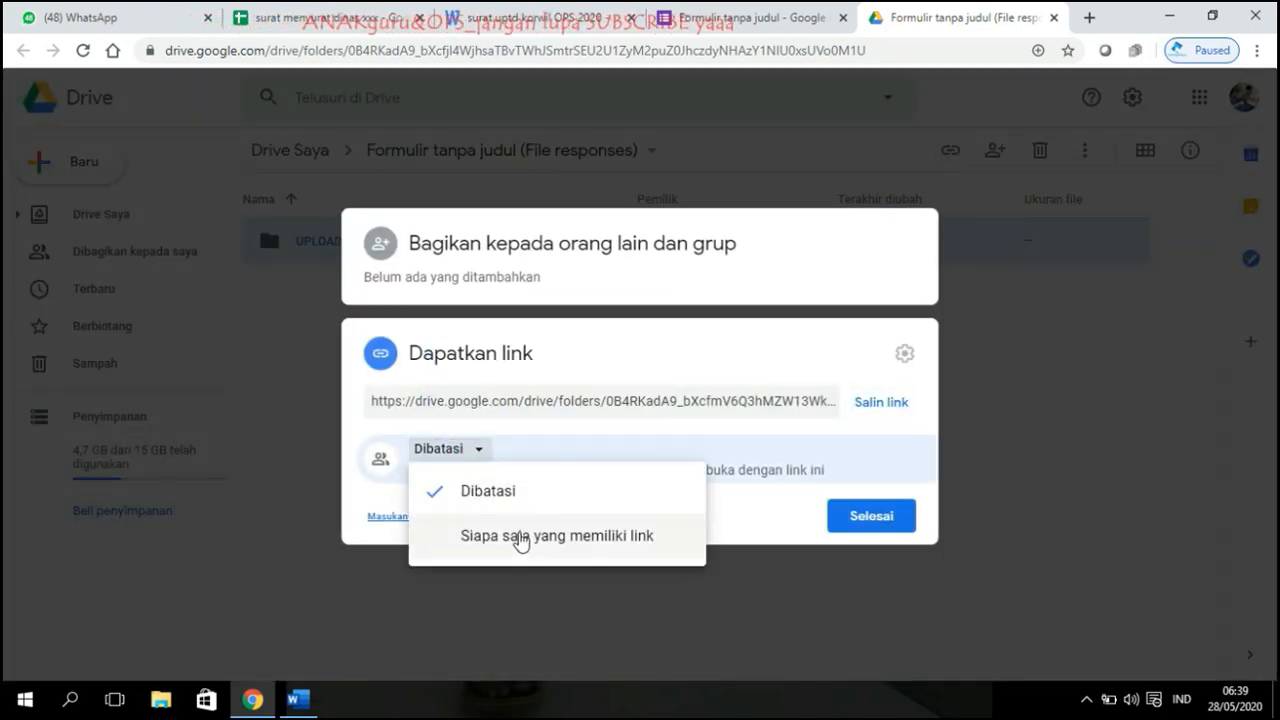
left_click(519, 540)
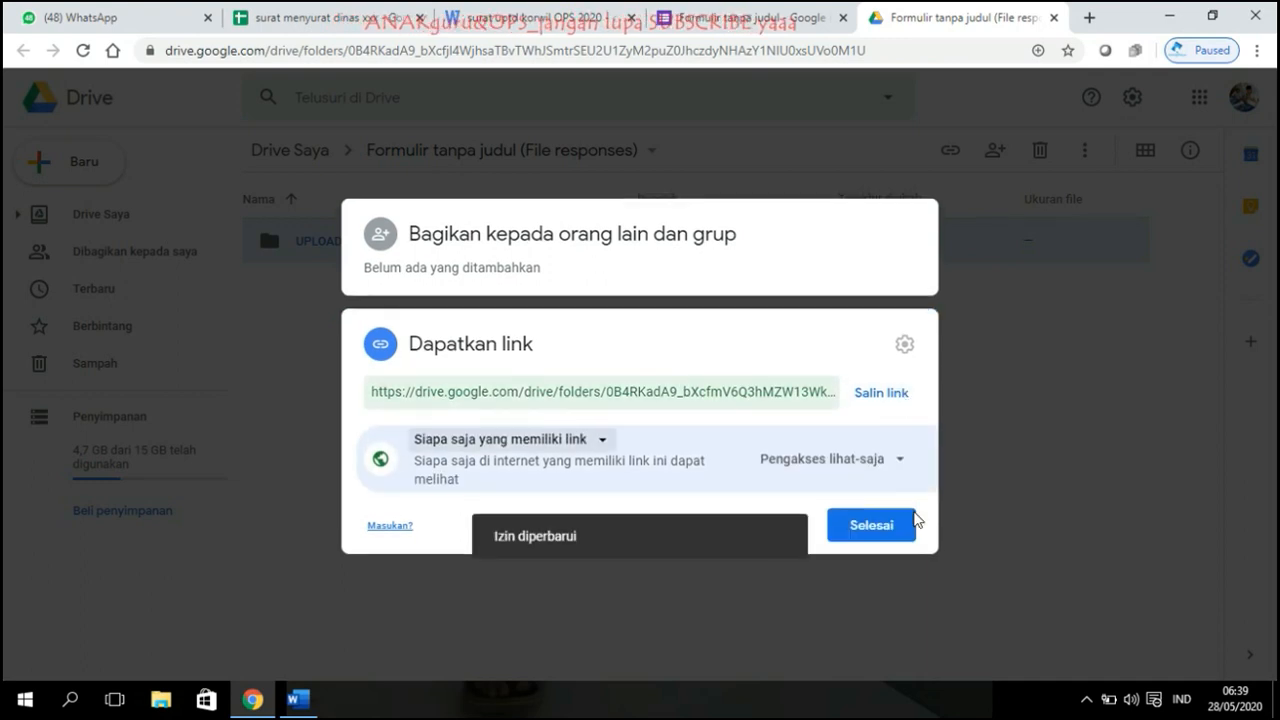
left_click(874, 525)
left_click(874, 525)
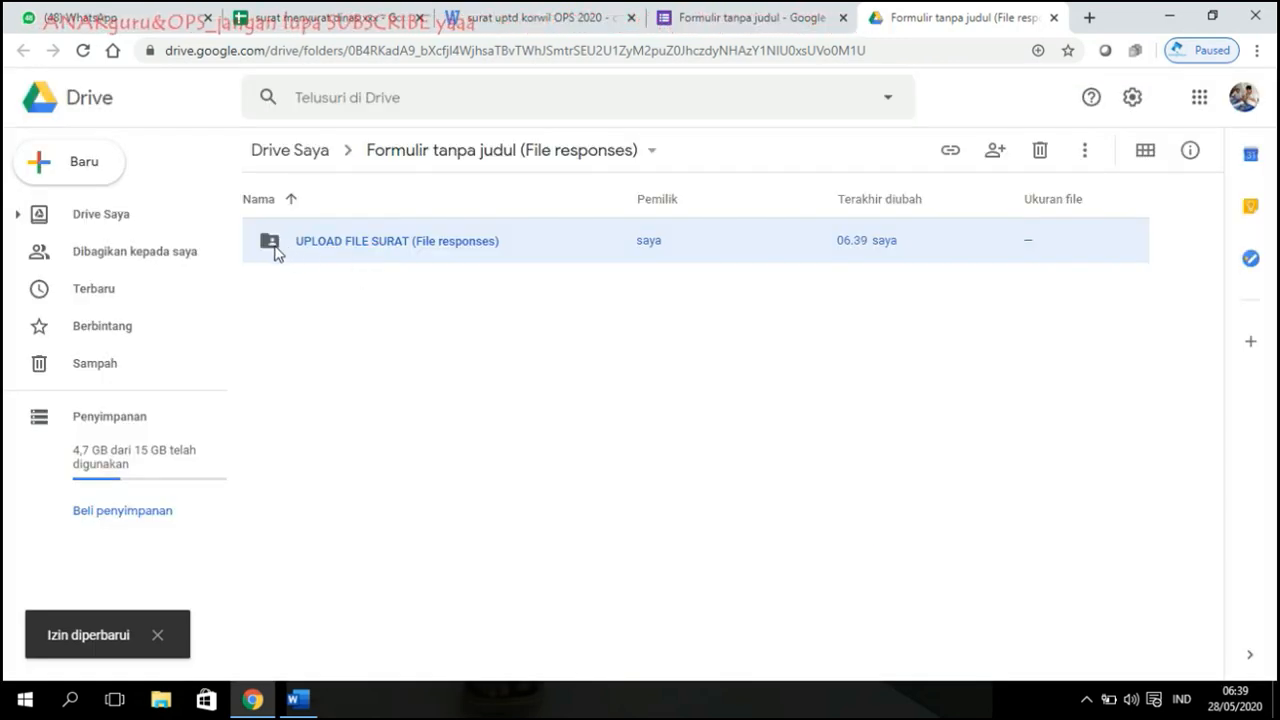
Step: Close the letter preview and Drive folder tabs
left_click(482, 9)
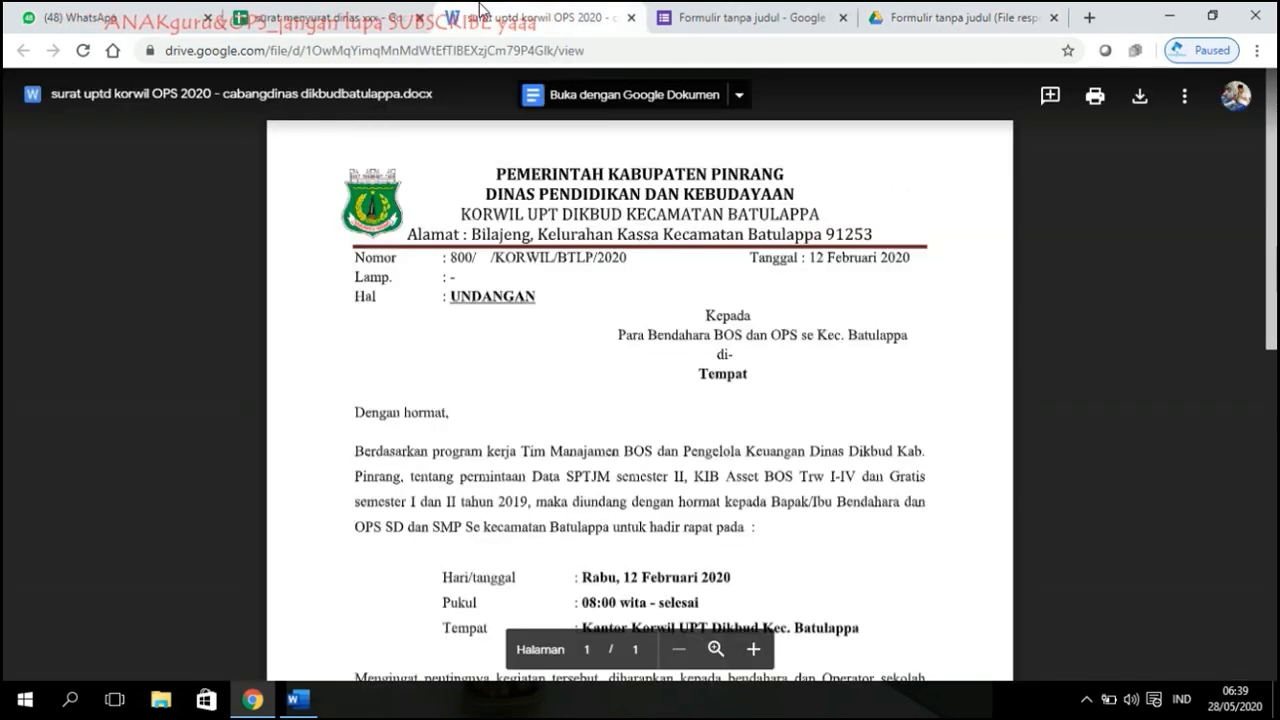
key("ctrl+w")
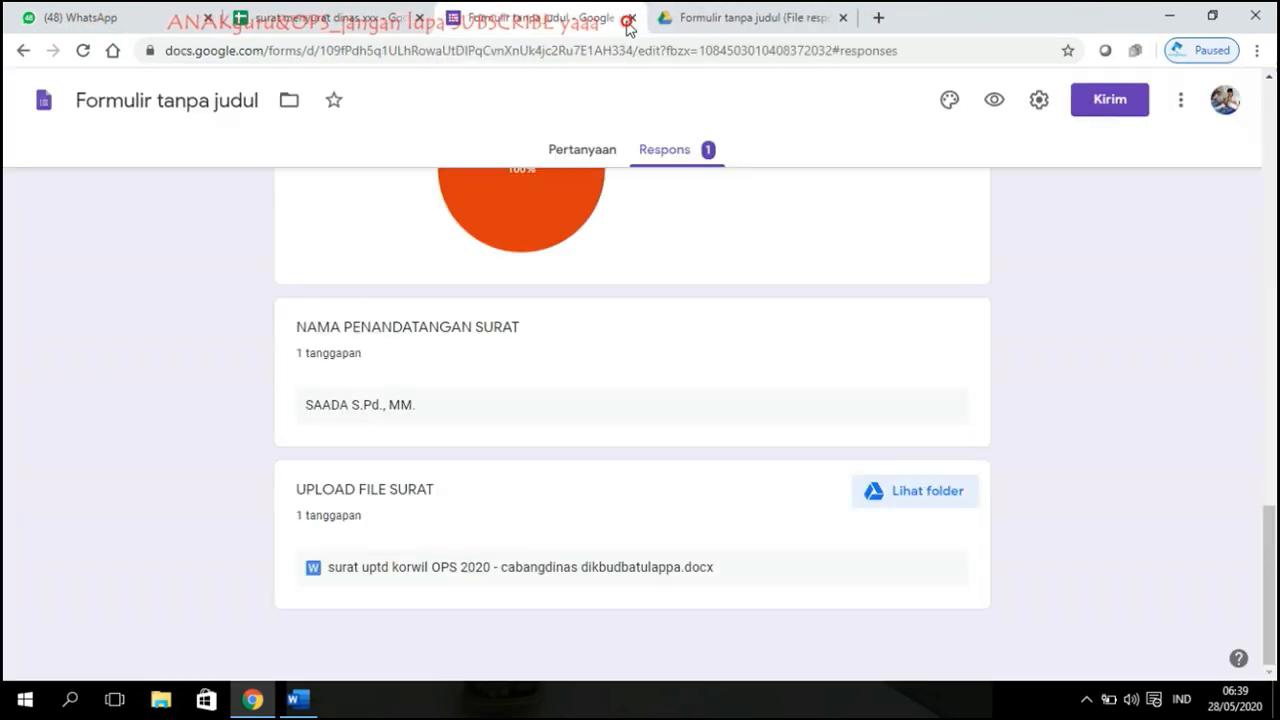
left_click(740, 12)
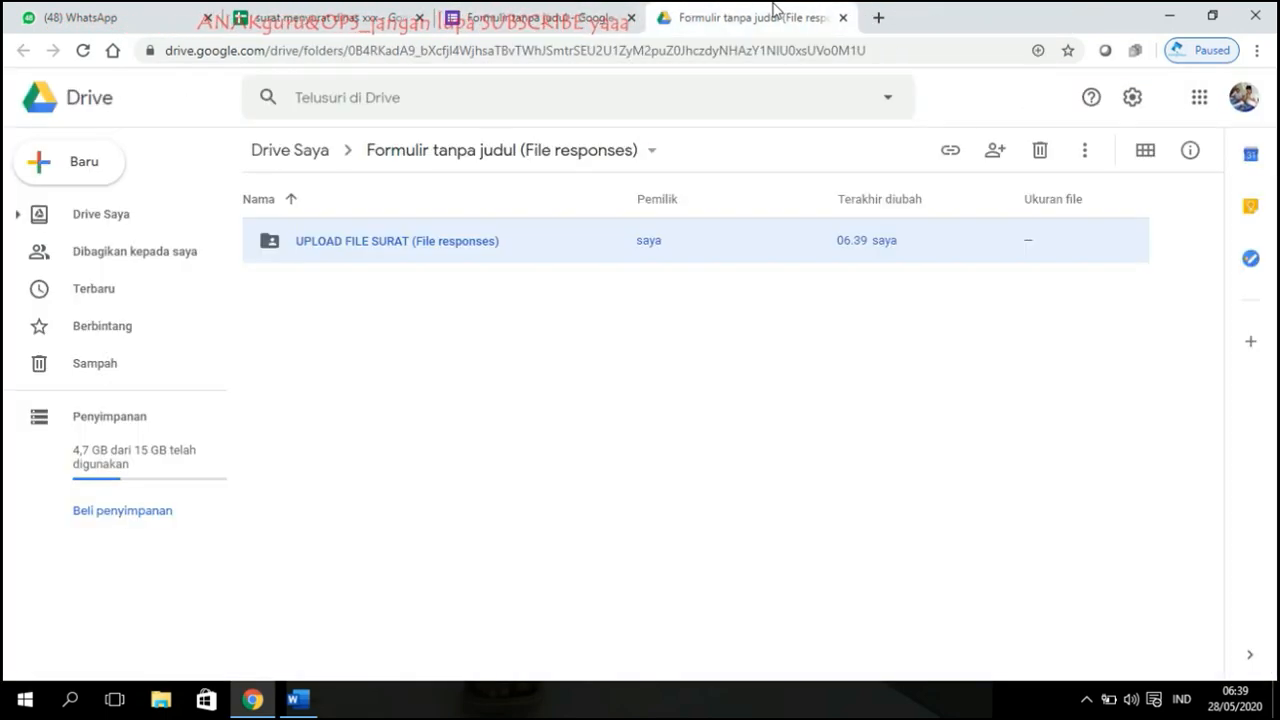
left_click(843, 17)
Step: In the response sheet, check the ASAL SURAT column's options without changing anything
key("ctrl+shift+Tab")
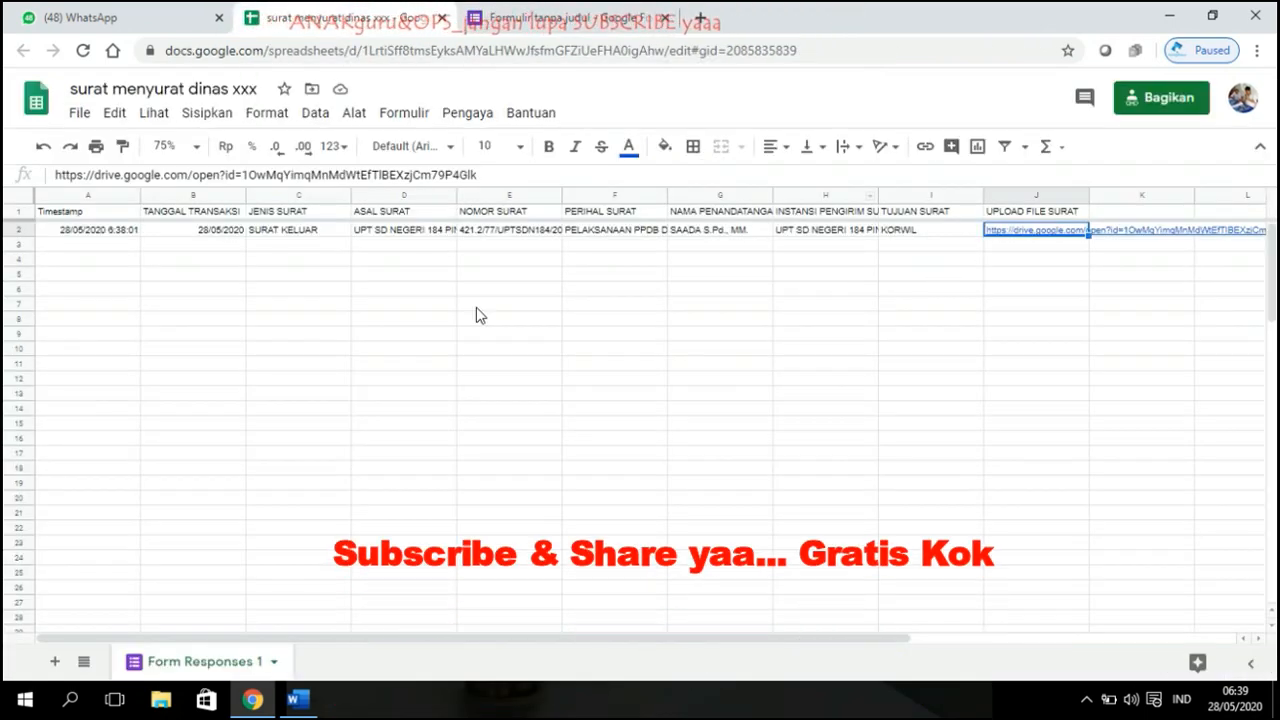
left_click(449, 197)
left_click(364, 262)
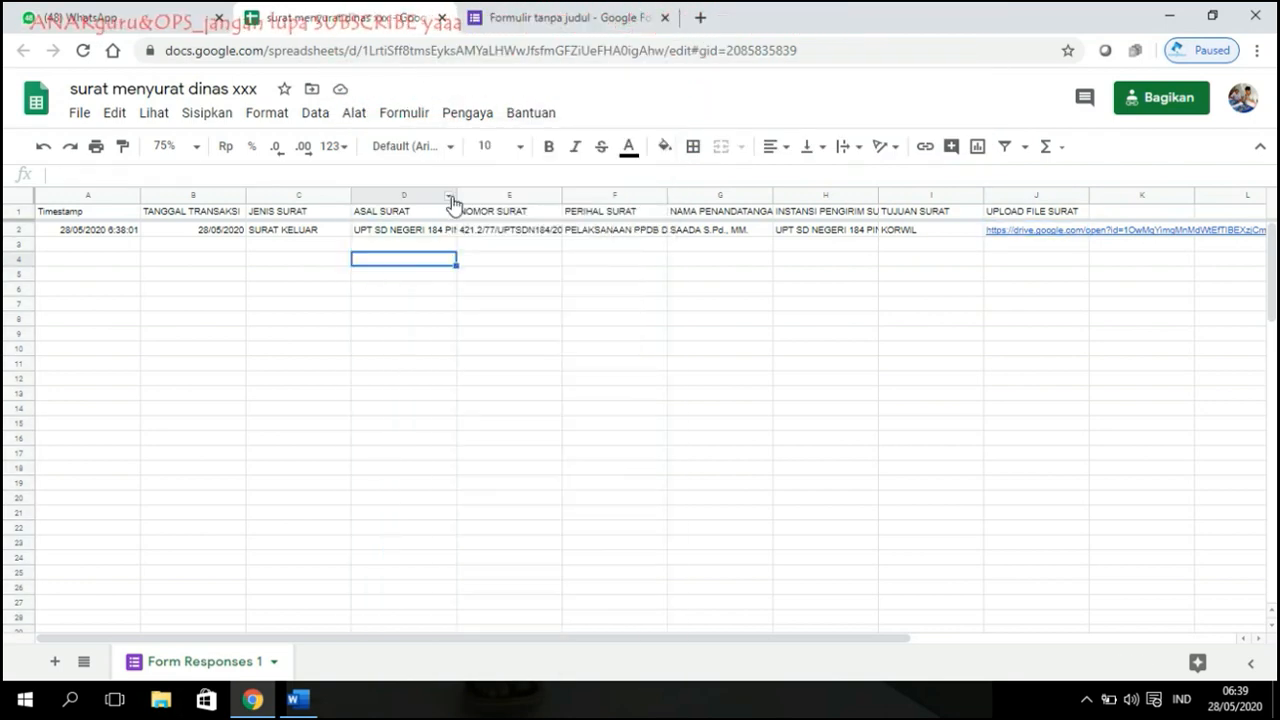
left_click(450, 199)
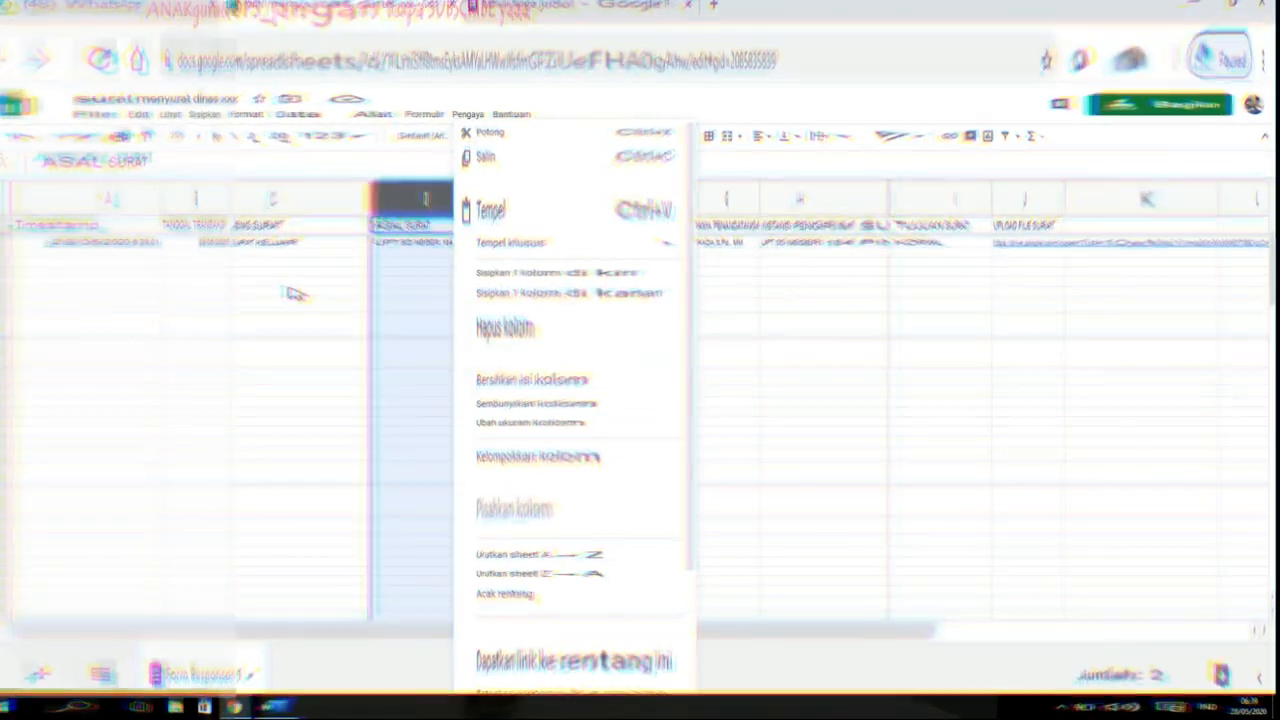
left_click(300, 289)
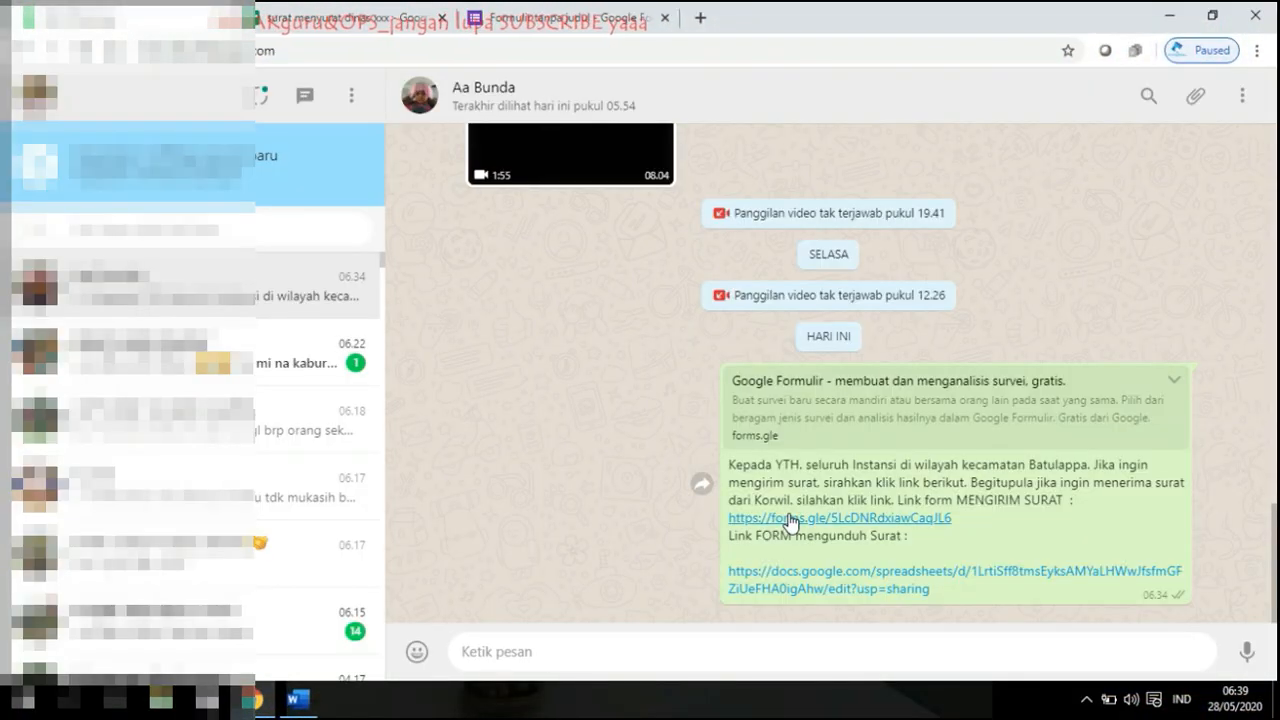
Step: Open the letter-sending form from the chat and set the transaction date to 28 May 2020
left_click(785, 518)
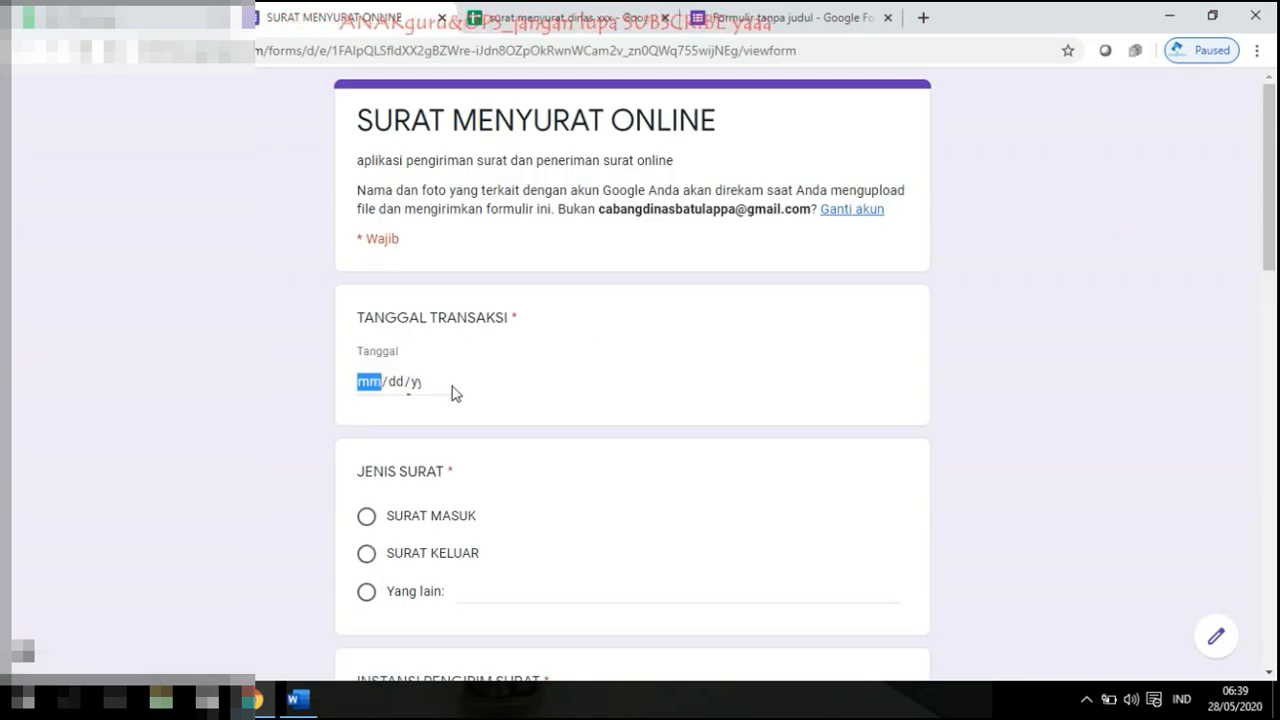
left_click(449, 383)
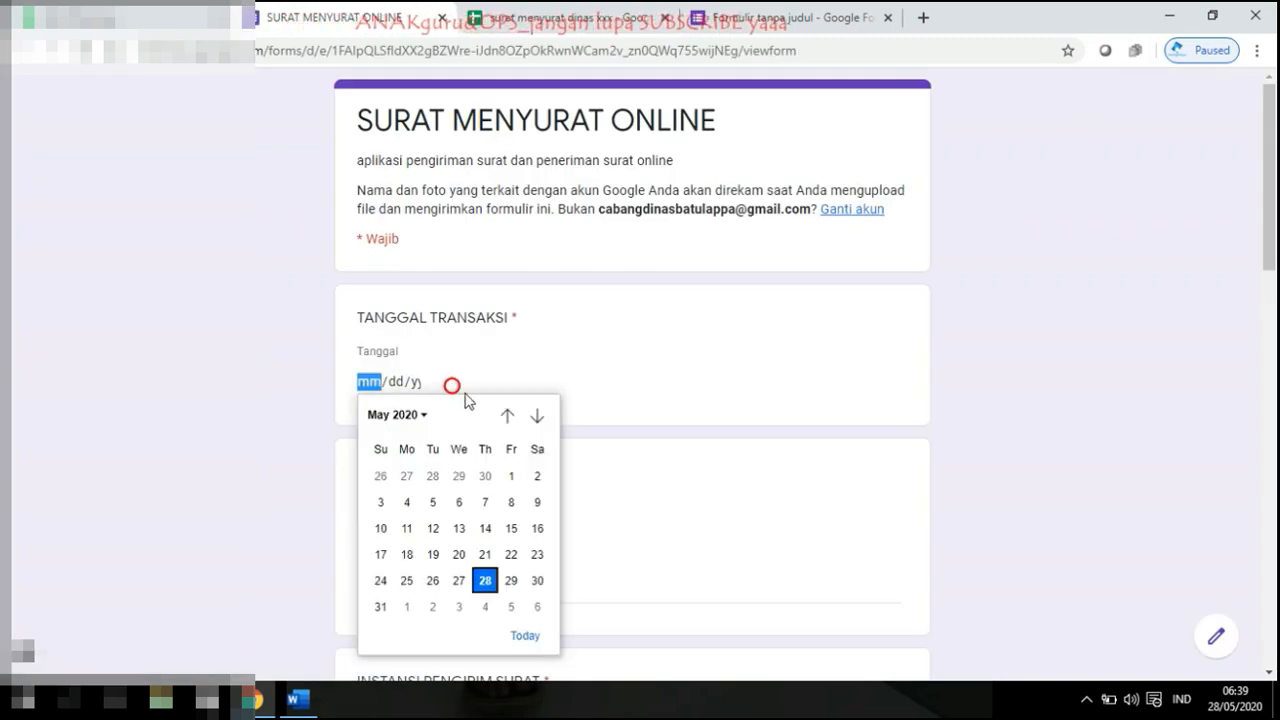
left_click(485, 582)
scroll(432, 527, "down", 4)
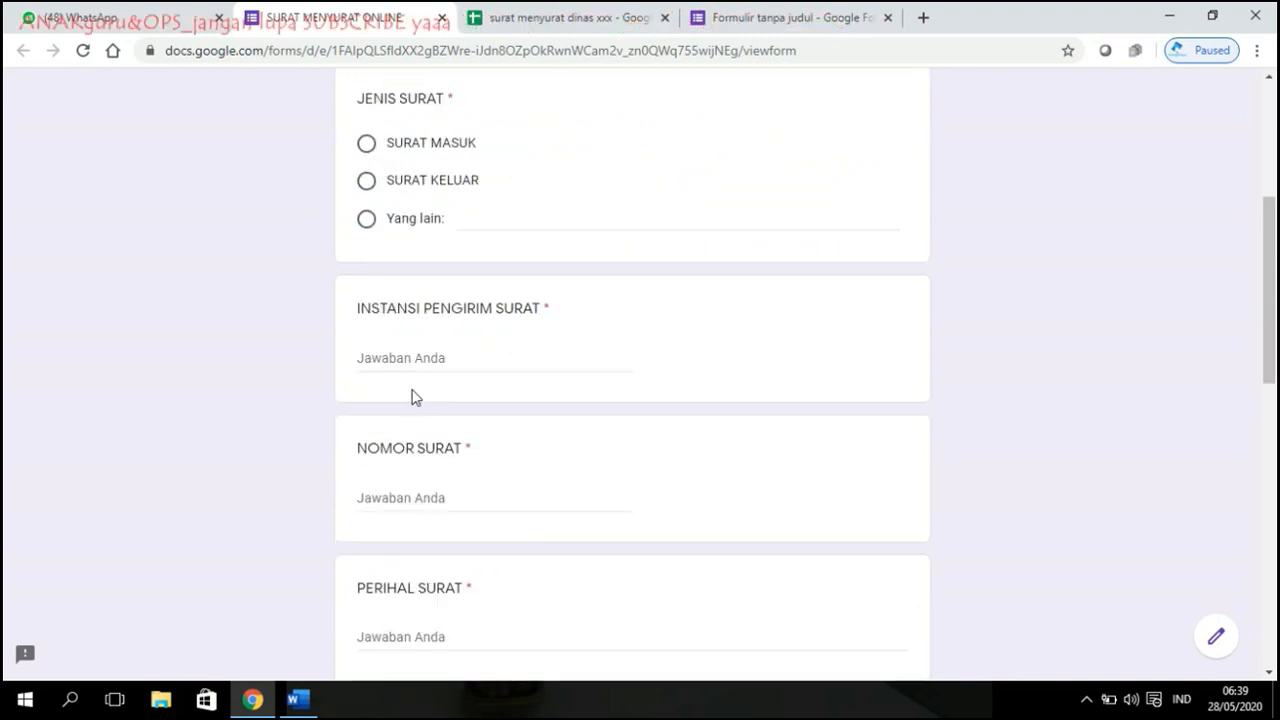
Step: Try the SURAT MASUK and custom 'SURAT' letter types and a sender entry, then clear them
left_click(415, 137)
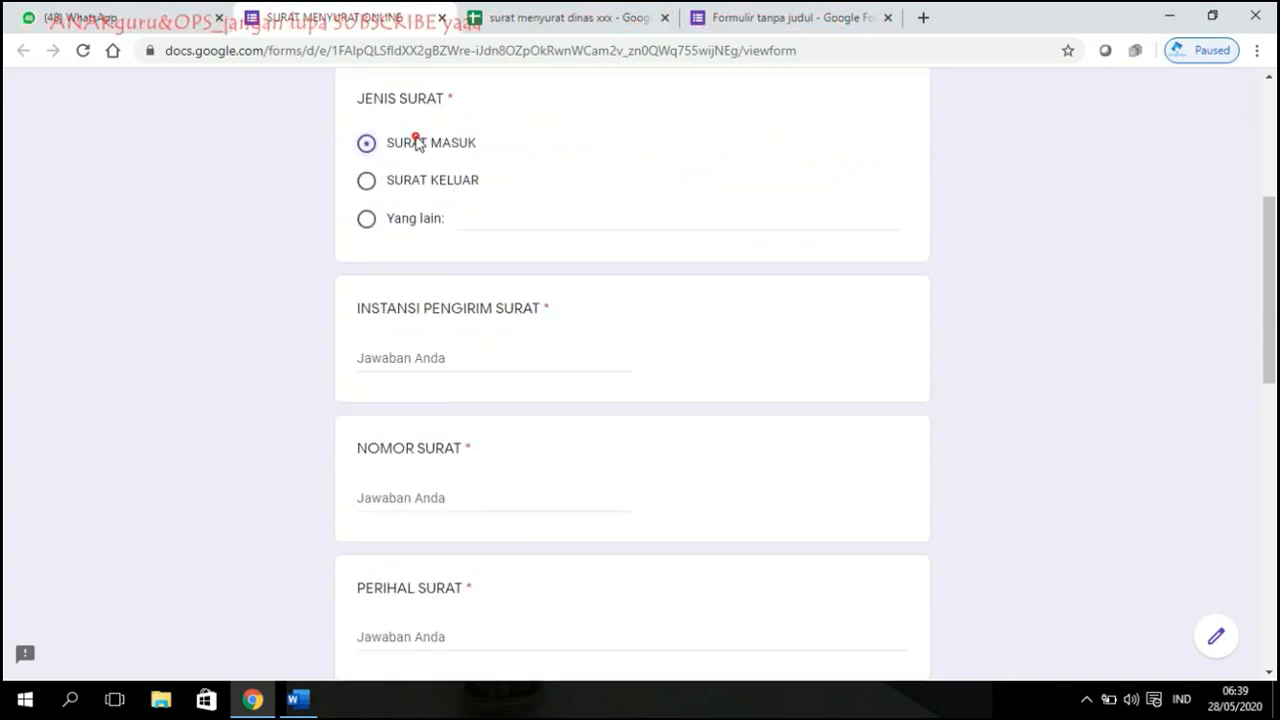
left_click(410, 357)
type("upt")
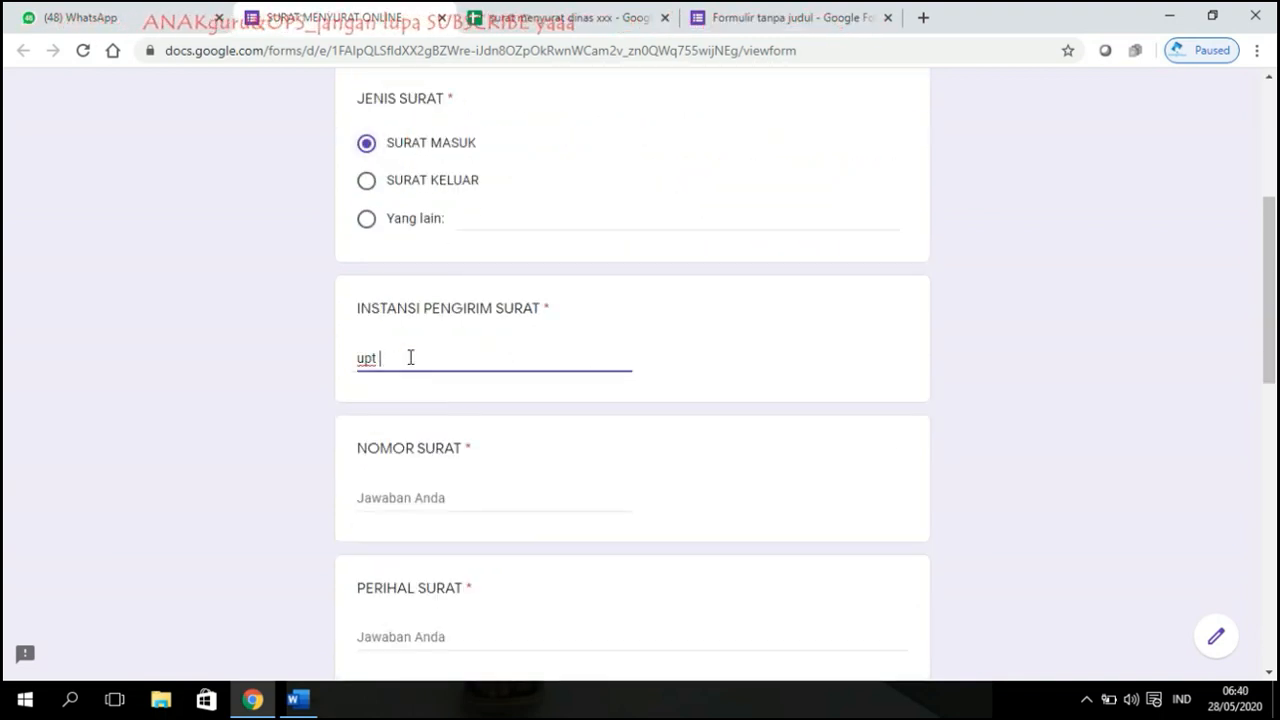
key("BackSpace")
key("BackSpace")
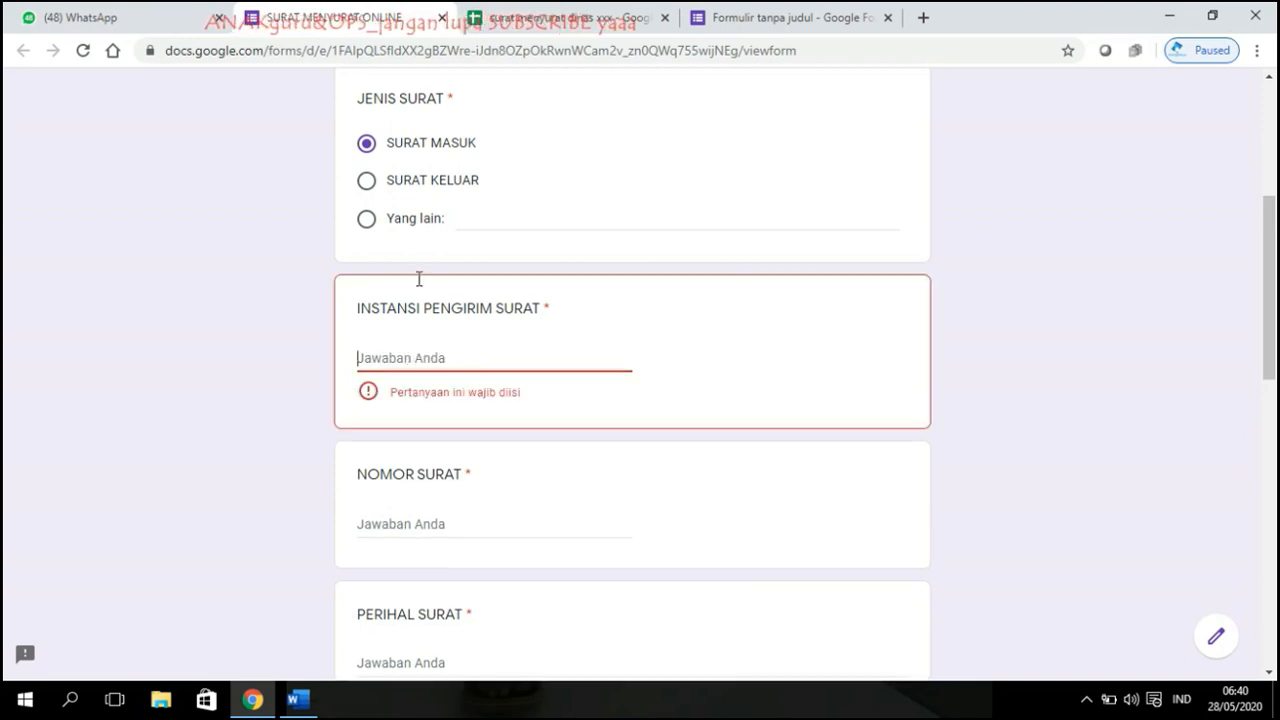
left_click(367, 181)
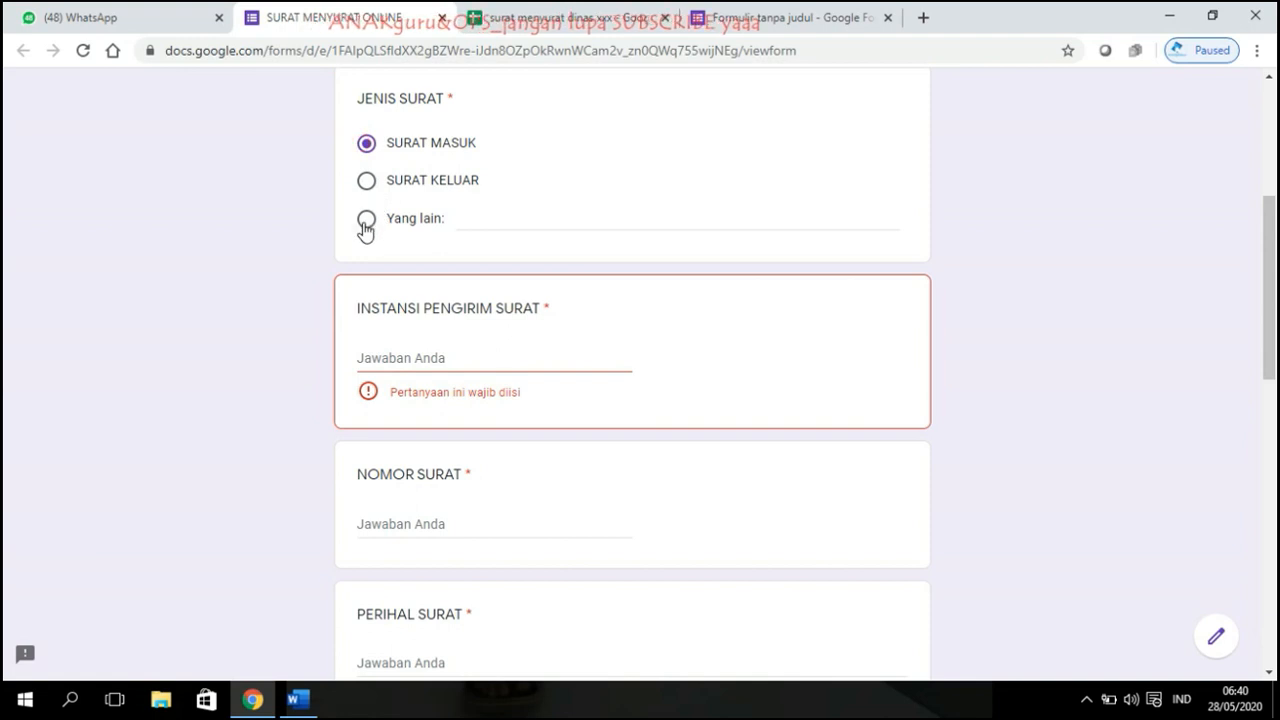
left_click(366, 226)
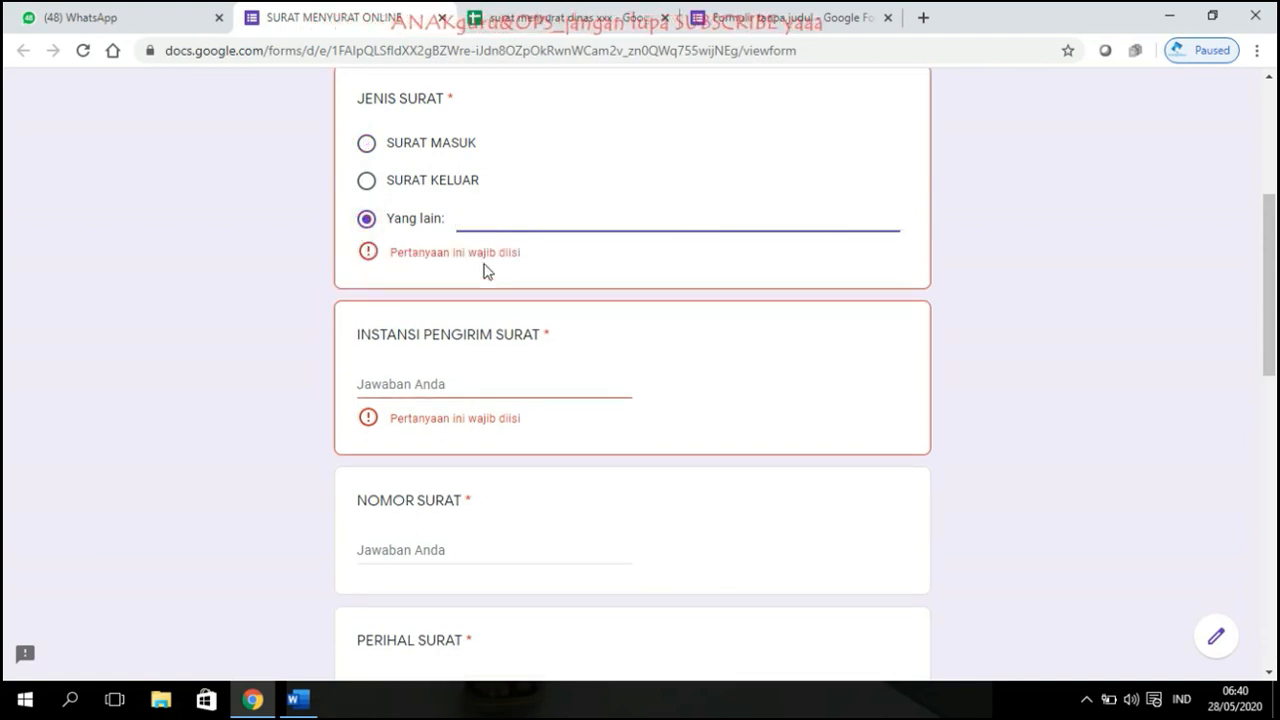
type("SURAT")
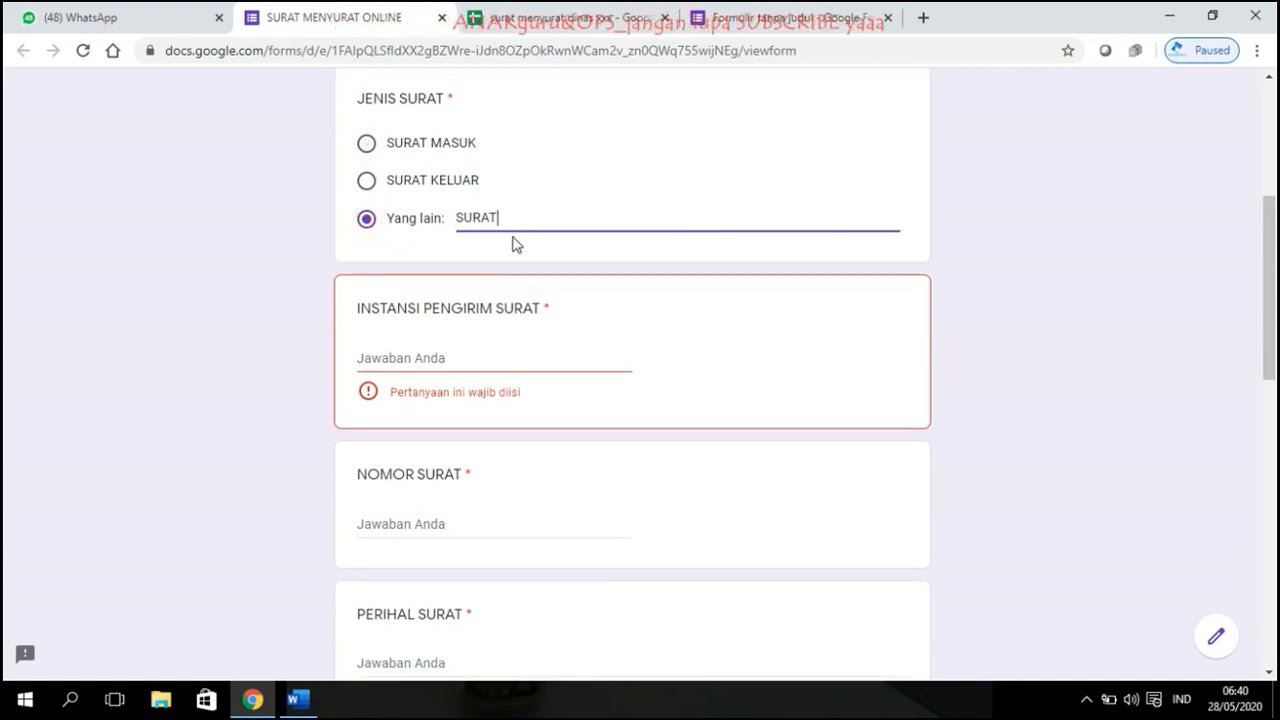
left_click_drag(496, 217, 423, 223)
key("BackSpace")
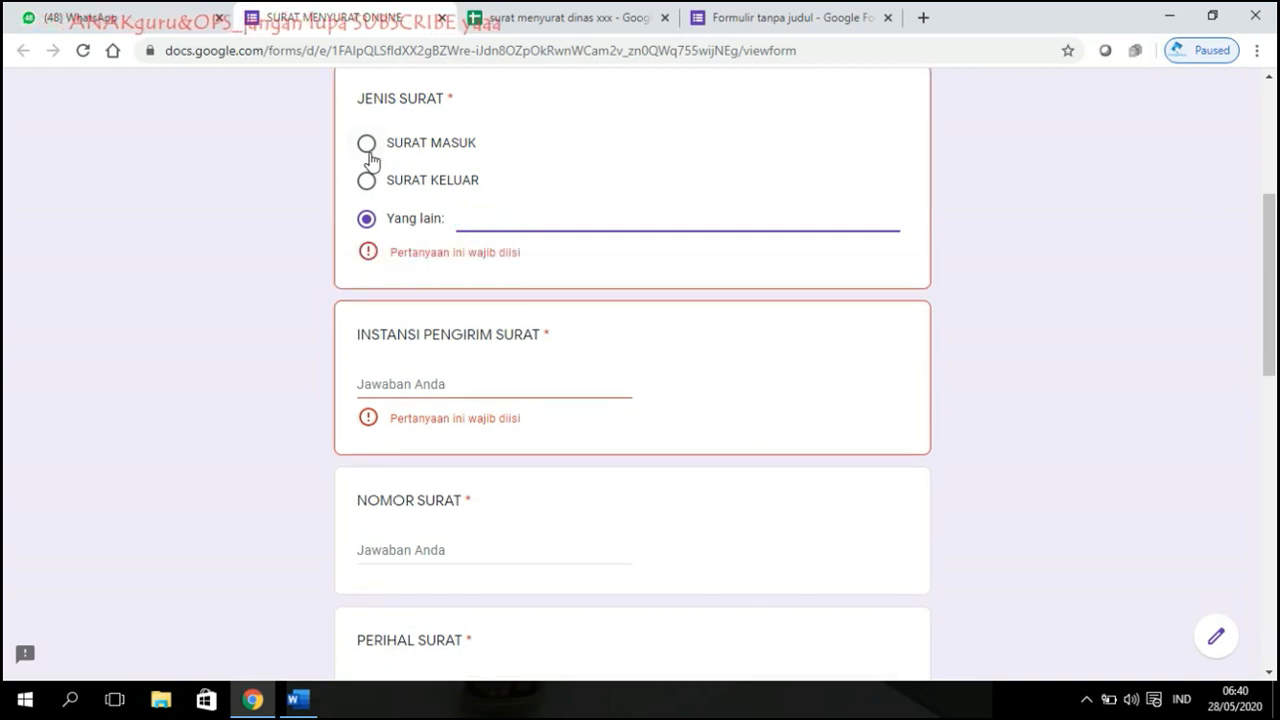
Step: Mark the letter as SURAT KELUAR and enter sender UPT SD NEGERI 124 PINRANG
left_click(366, 180)
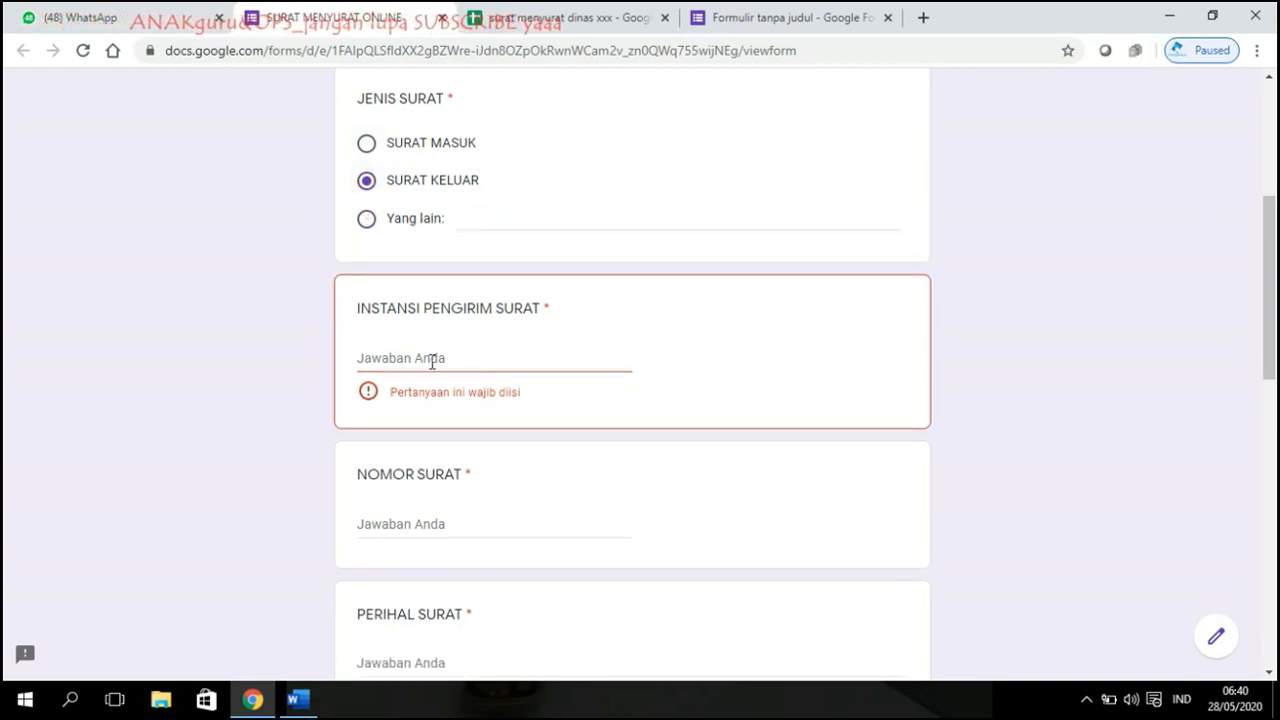
left_click(432, 361)
type("UPT SD NEGERI 124 PINRANG")
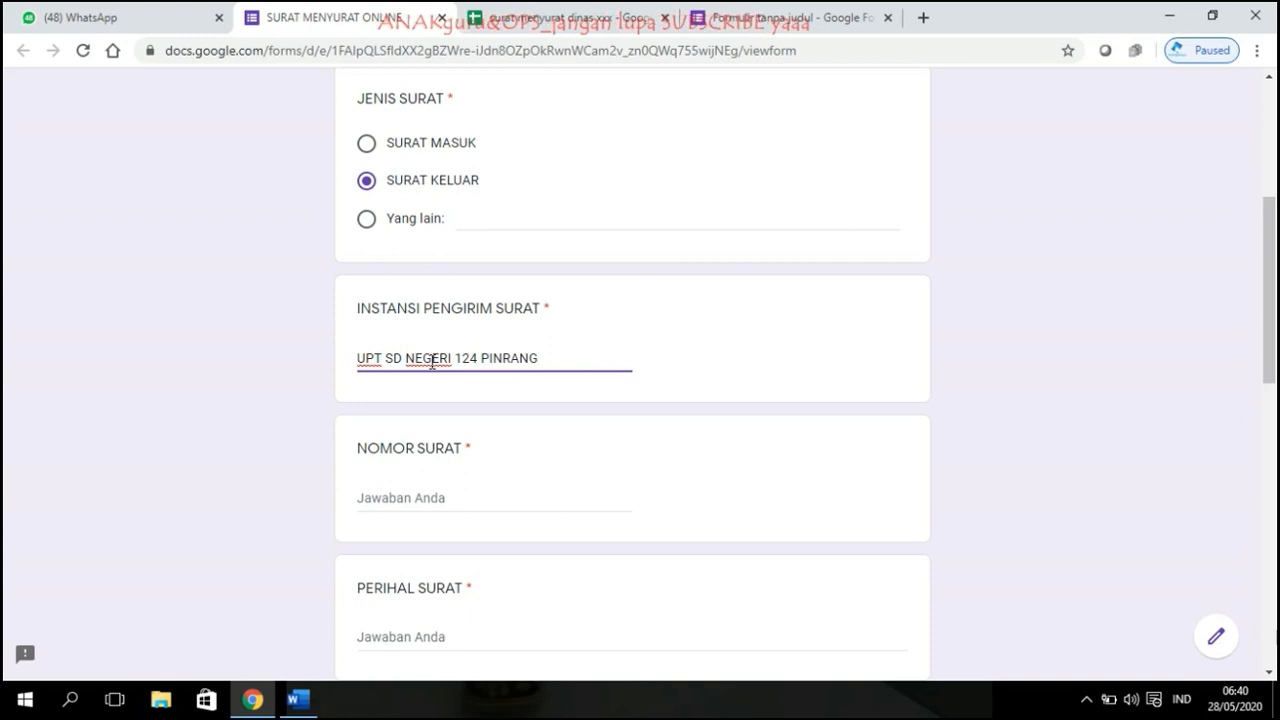
scroll(432, 362, "down", 2)
Step: Start the letter number with 421.2/ and change the sender to KORWIL UPT BATULAPPA
left_click(423, 310)
type("421")
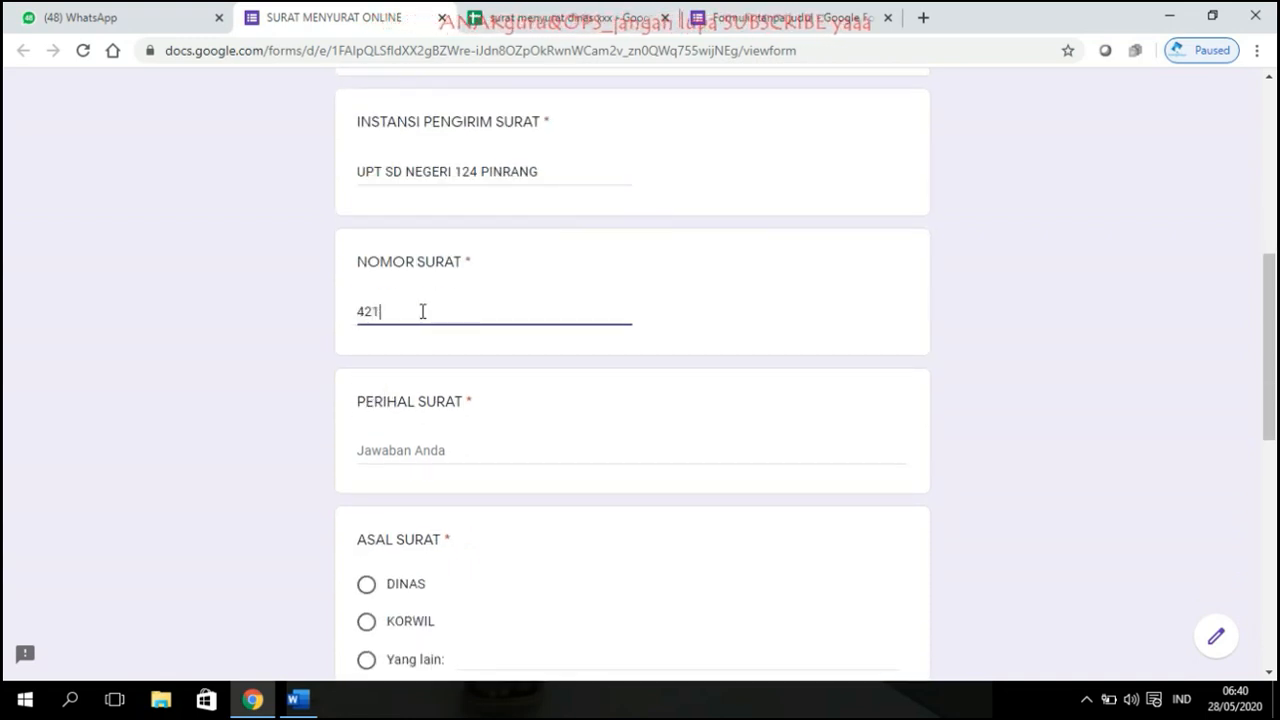
type(".2")
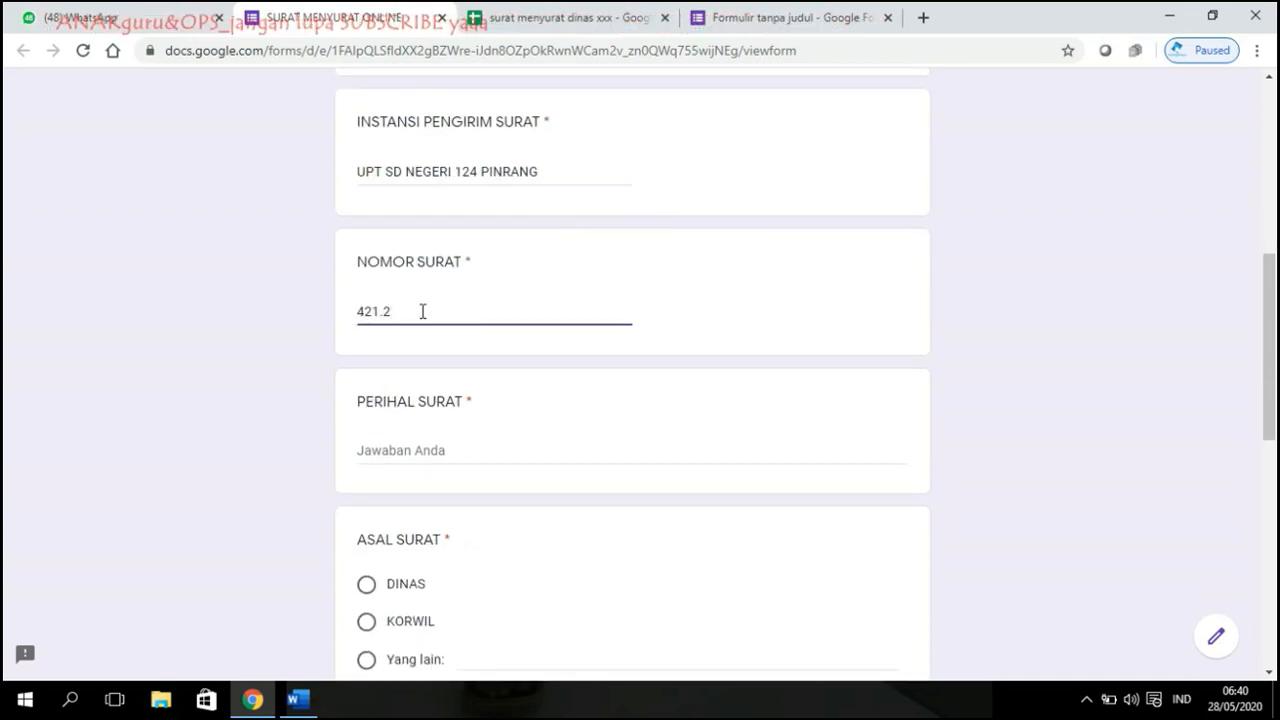
type("/66/UPTSDN124/2020")
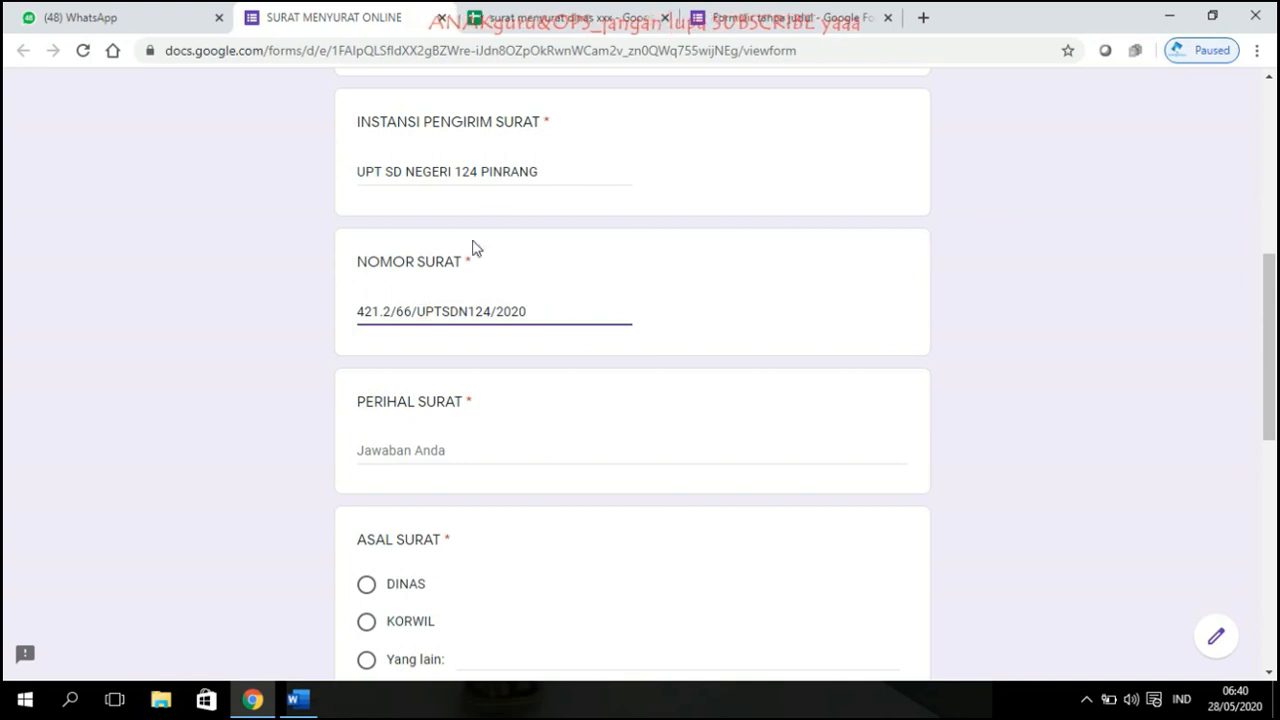
left_click_drag(553, 172, 230, 157)
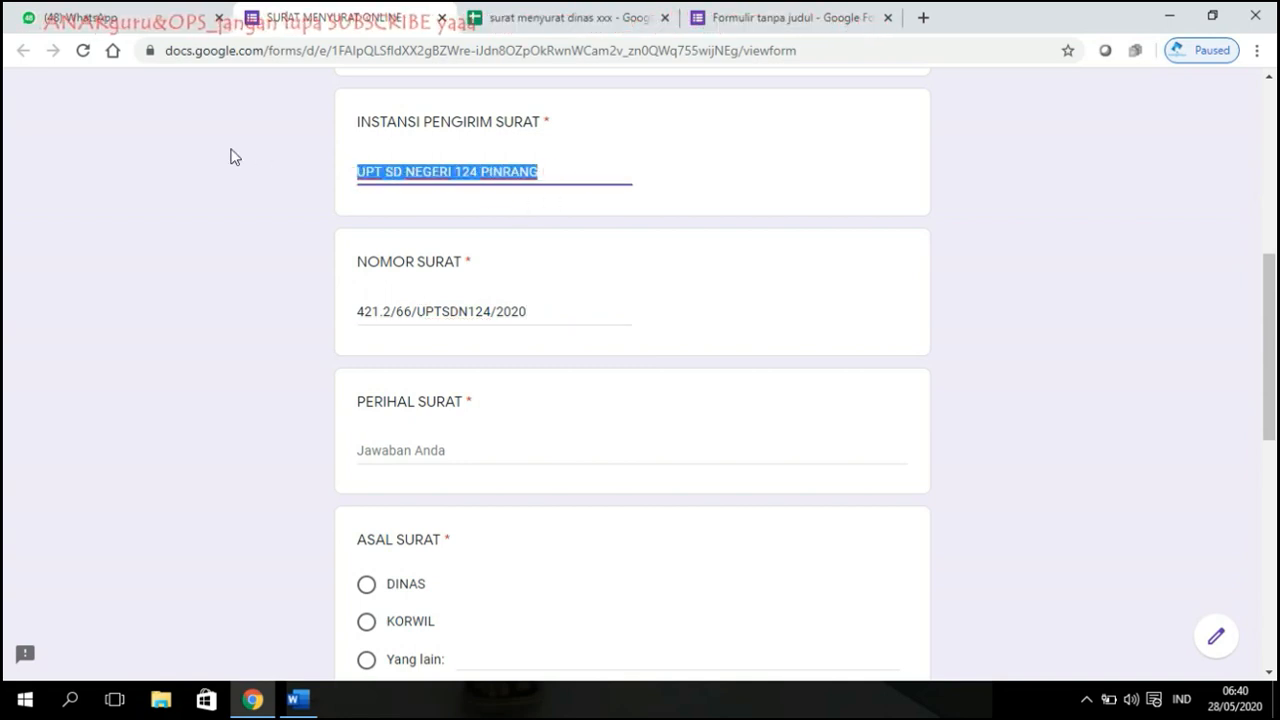
type("KORWIL UPT BATULAPPA")
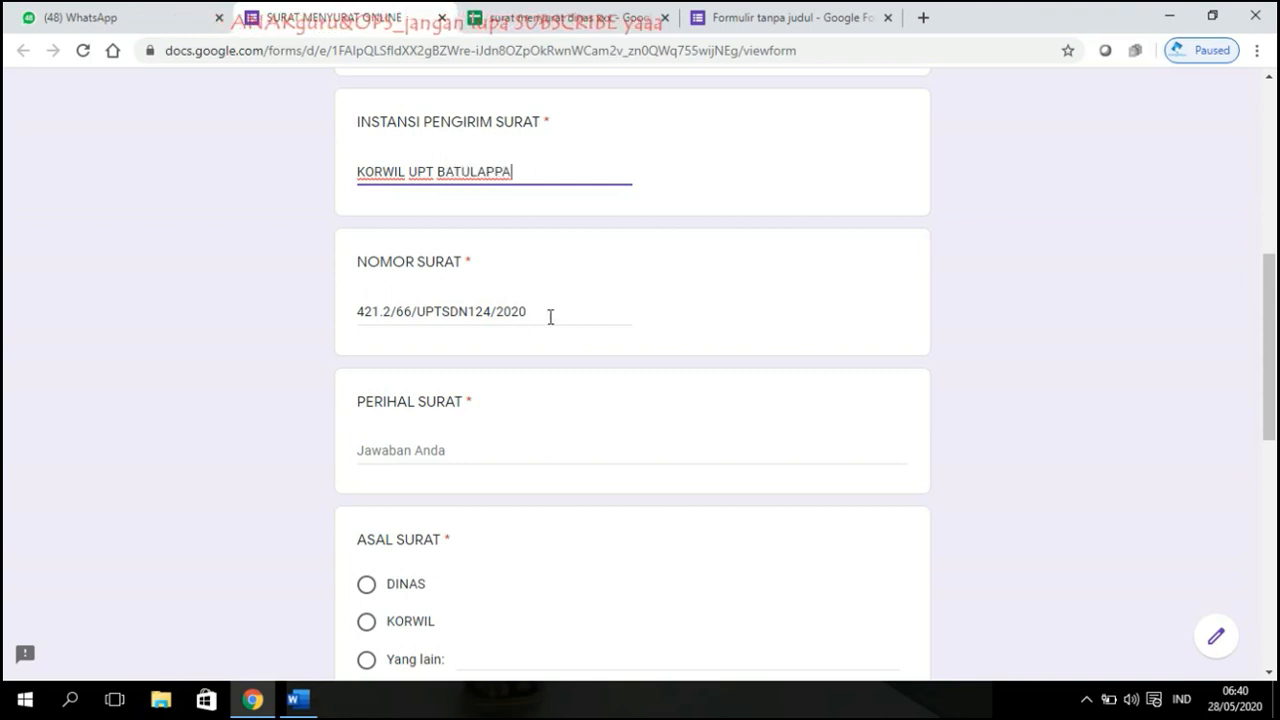
Step: Rewrite the letter number as 421.2/88/KORWILBATULAPPA/2020 and begin the subject RAPAT VC
left_click_drag(549, 316, 397, 318)
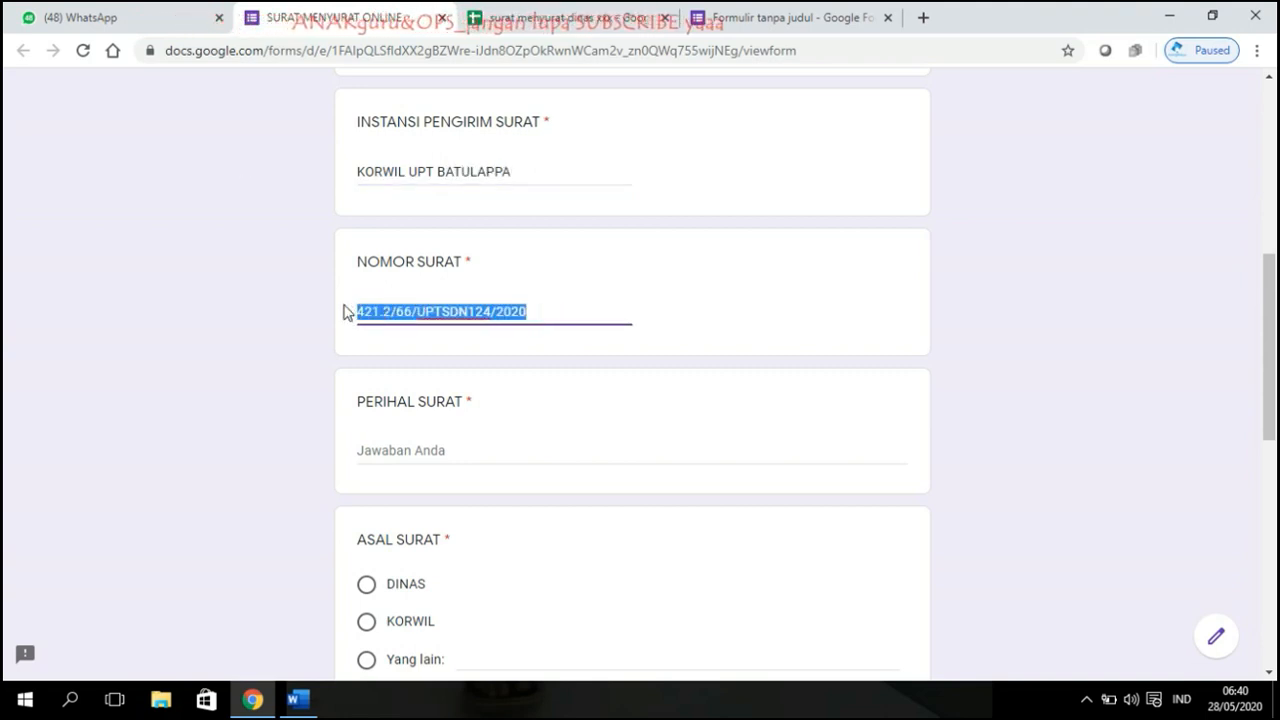
type("421.2/")
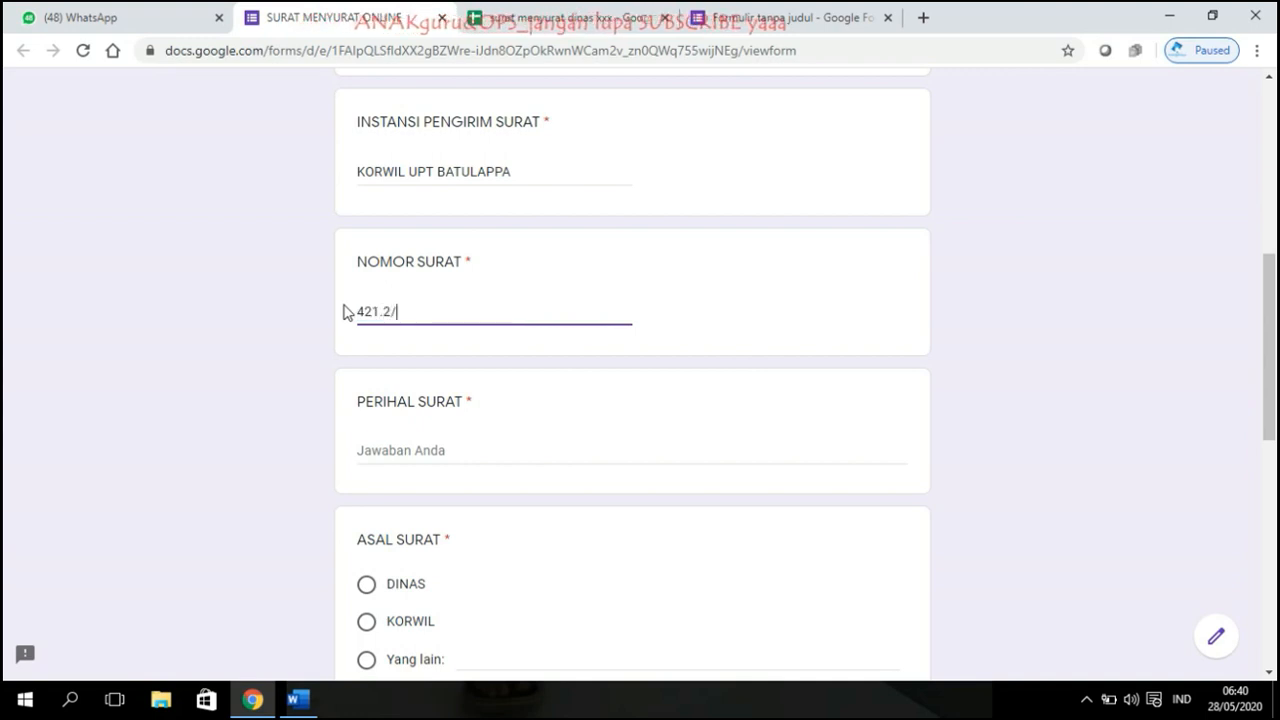
type("88/")
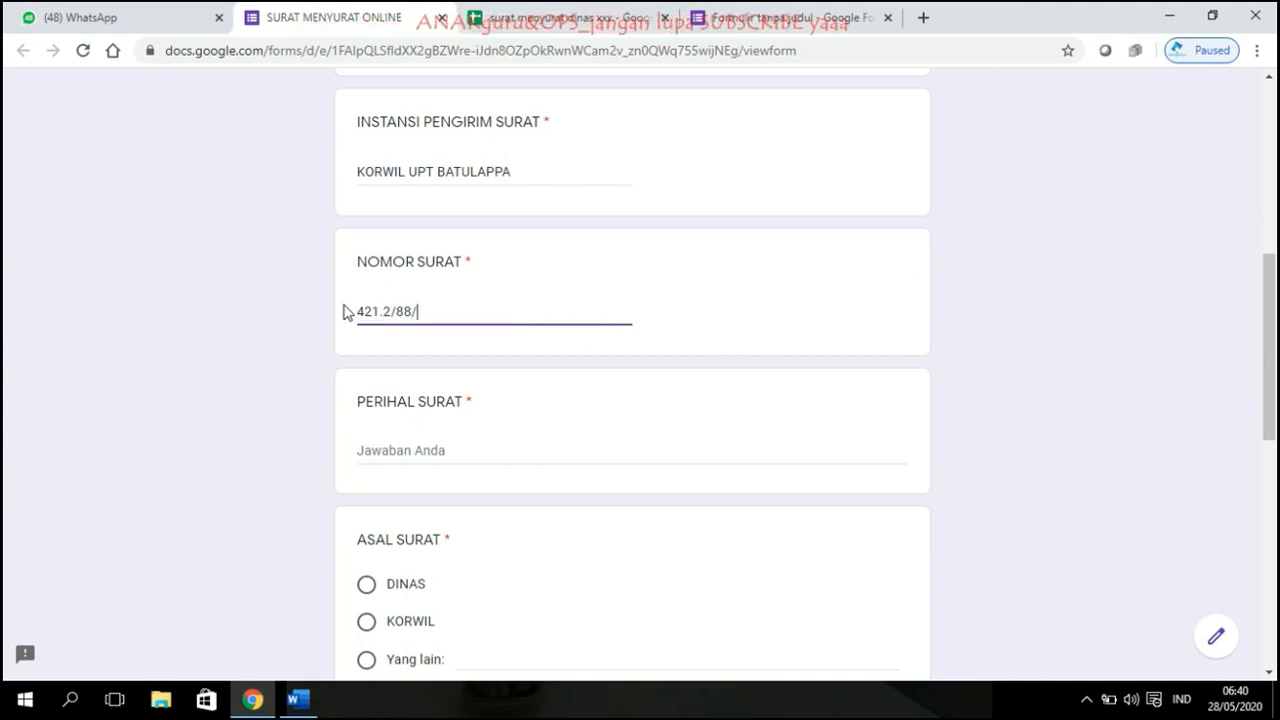
type("UPT")
key("BackSpace")
key("BackSpace")
key("BackSpace")
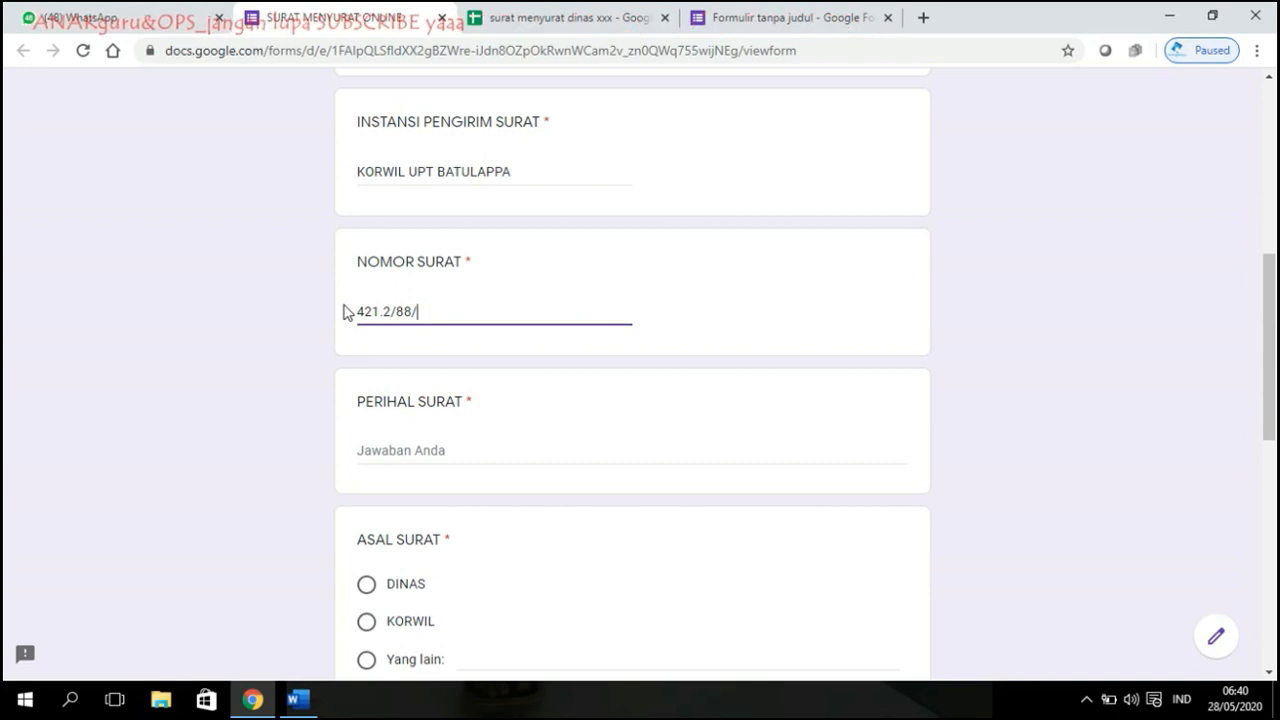
type("KORWILBATULAPPA/2020")
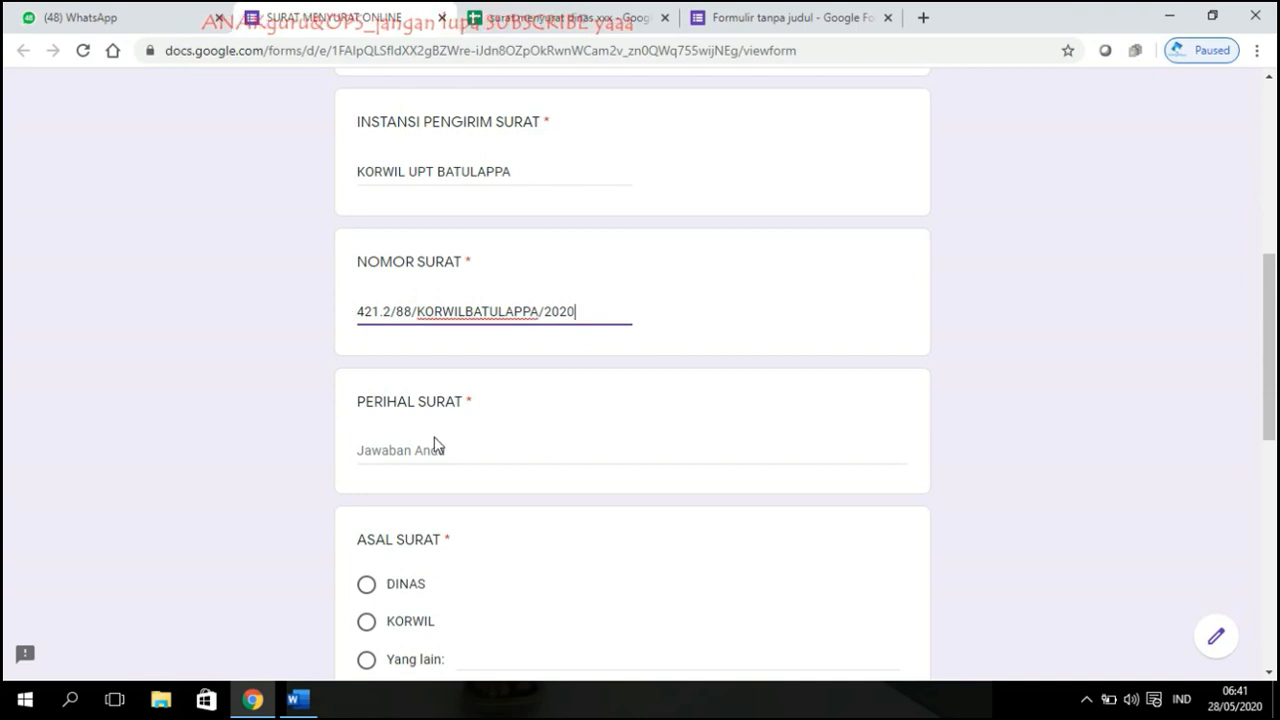
left_click(436, 448)
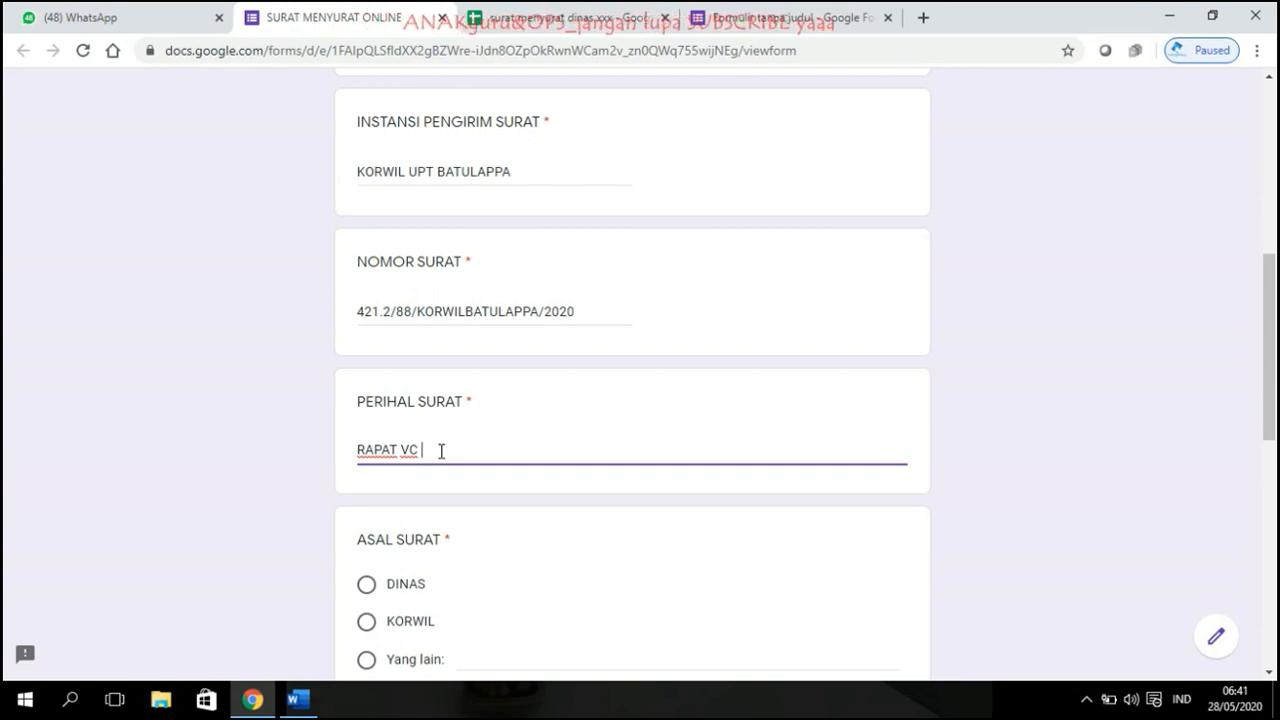
Step: Set origin to KORWIL and destination to SEMUA UPT SD LINGKUP KECAMATAN BATULAPPA
scroll(441, 451, "down", 2)
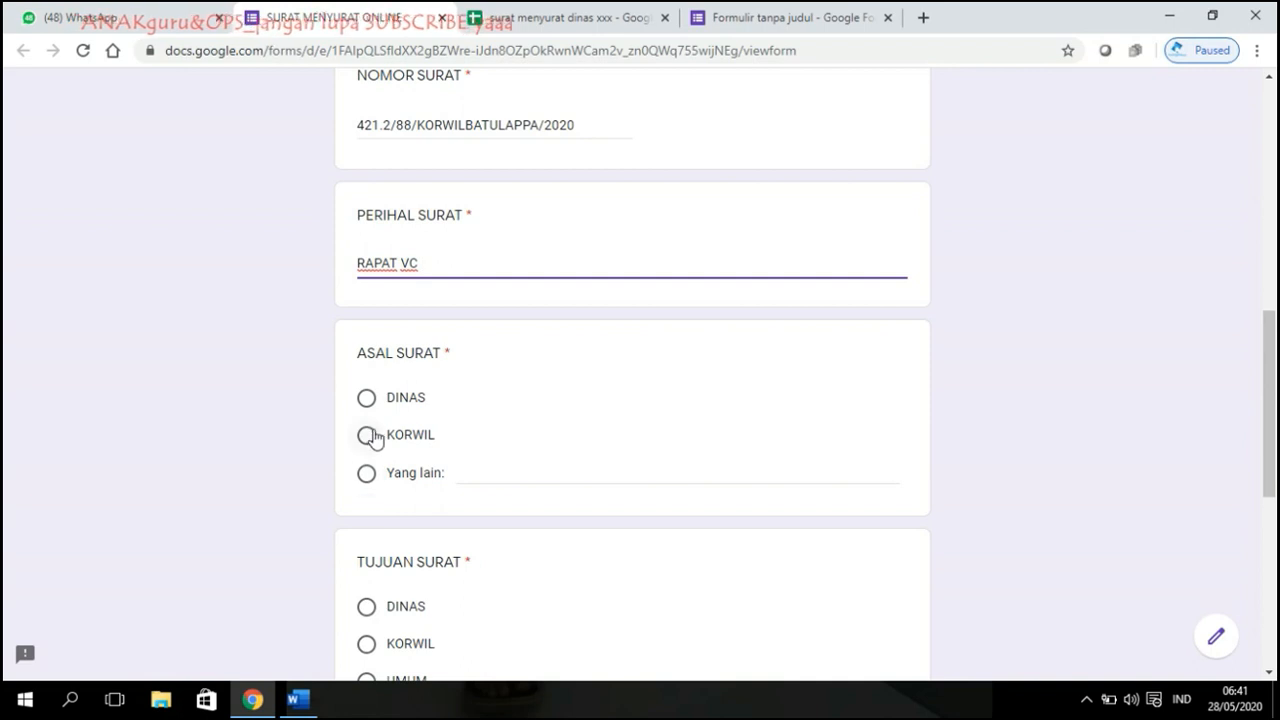
left_click(368, 436)
scroll(370, 440, "down", 2)
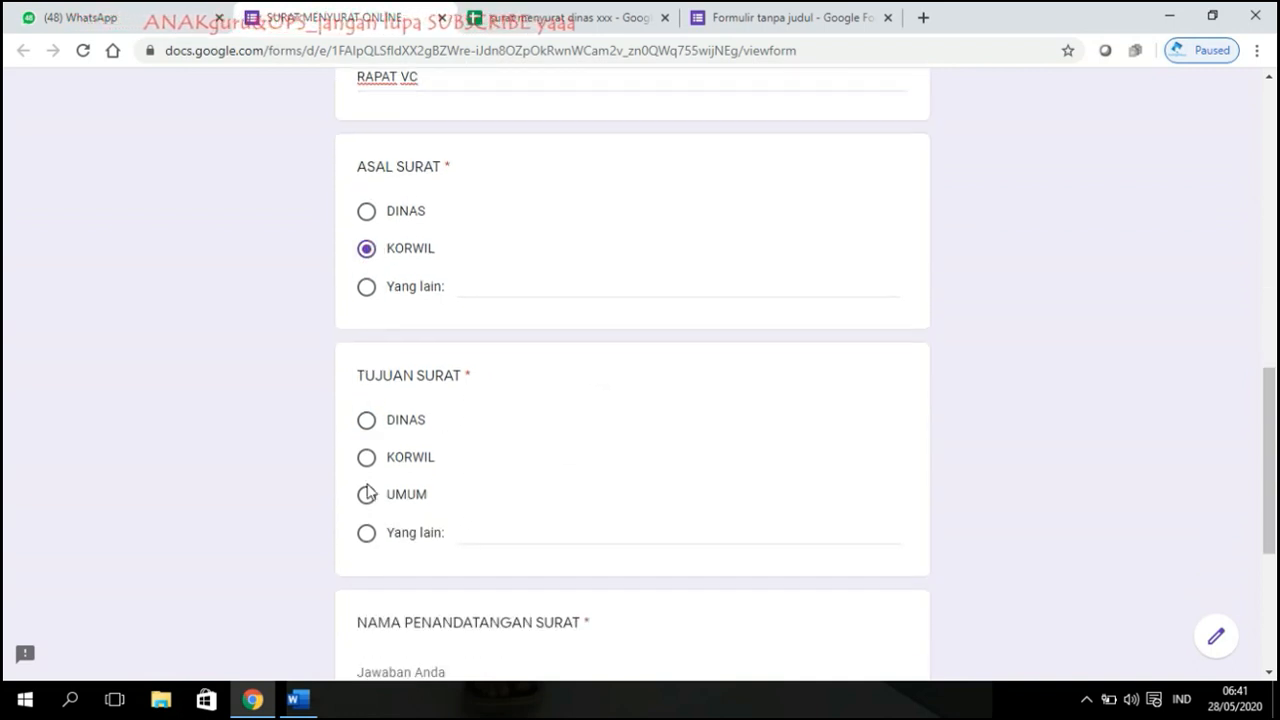
left_click(375, 535)
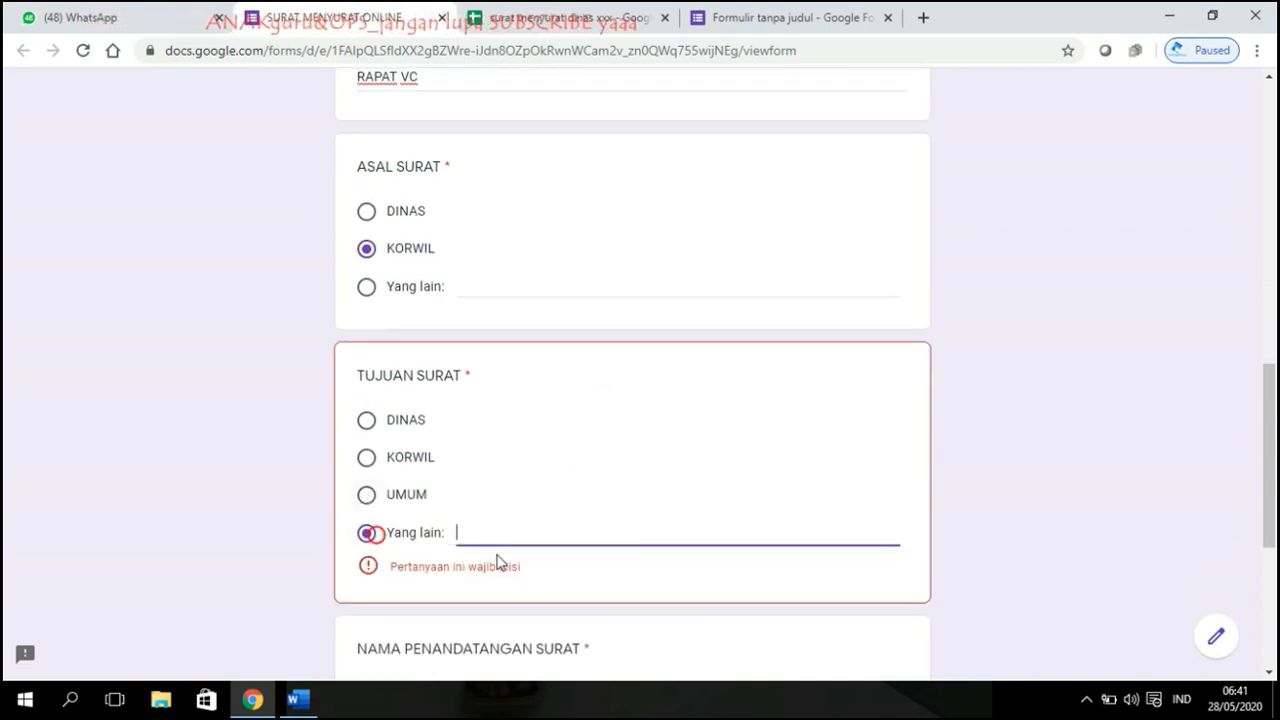
type("SEMUA UPT SD LINGKUP KECA")
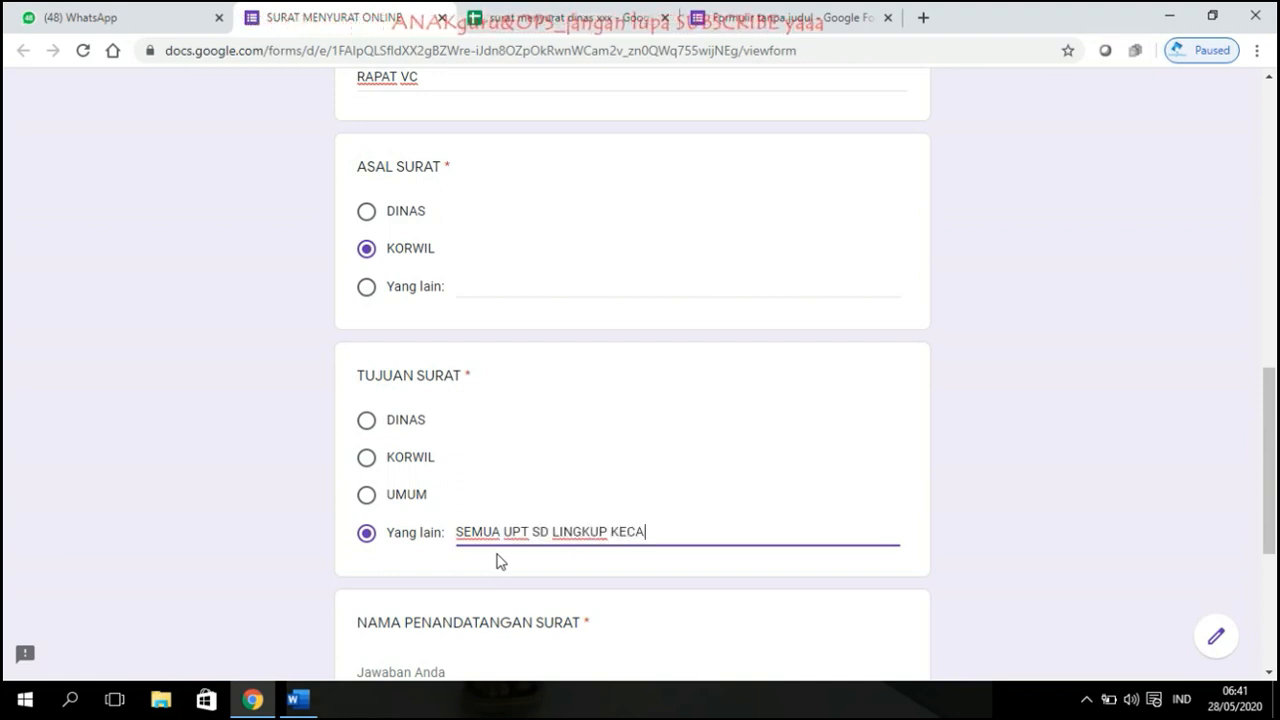
type("MATAN ")
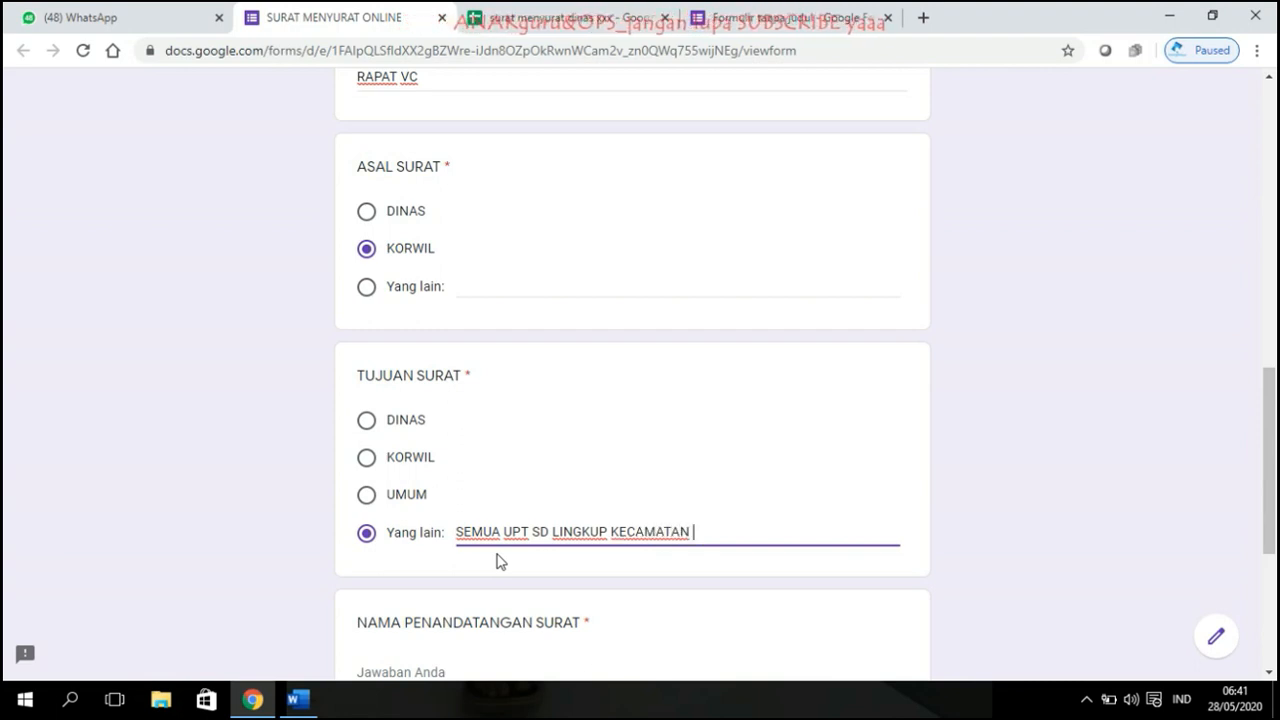
type("BATULAPPA")
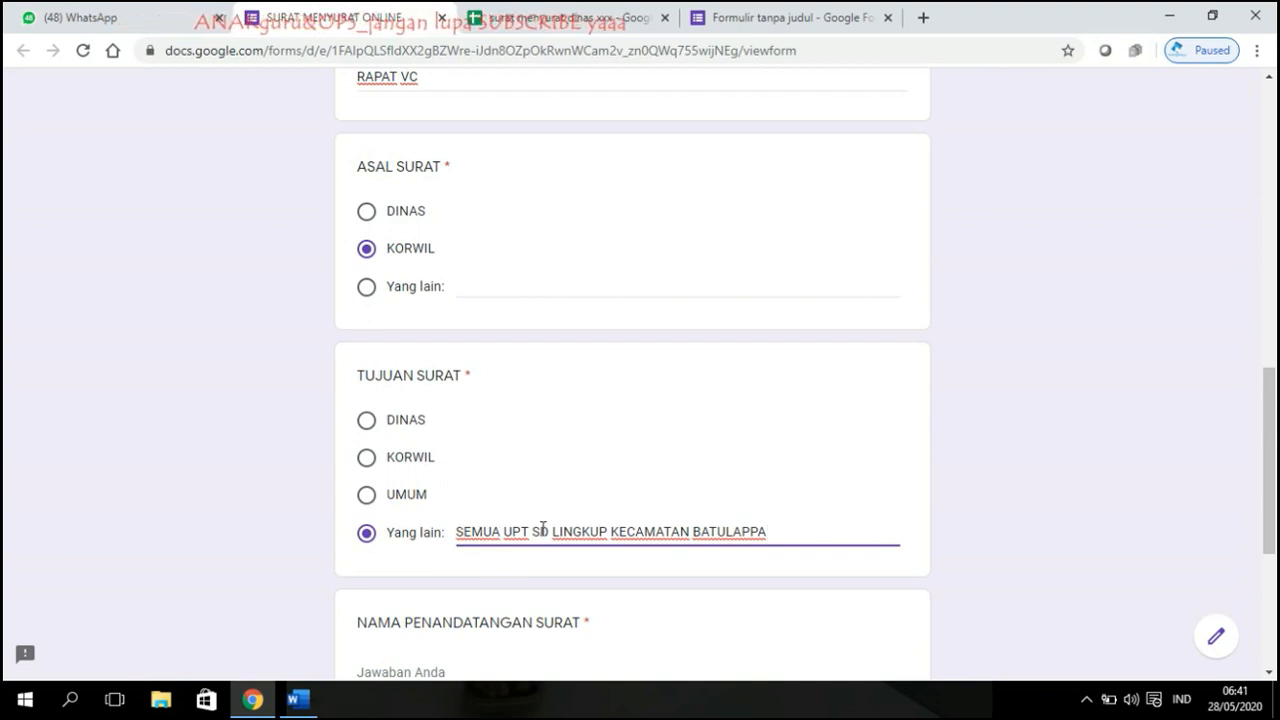
Step: Enter the signatory's full name with academic titles
scroll(549, 491, "down", 2)
scroll(455, 454, "down", 1)
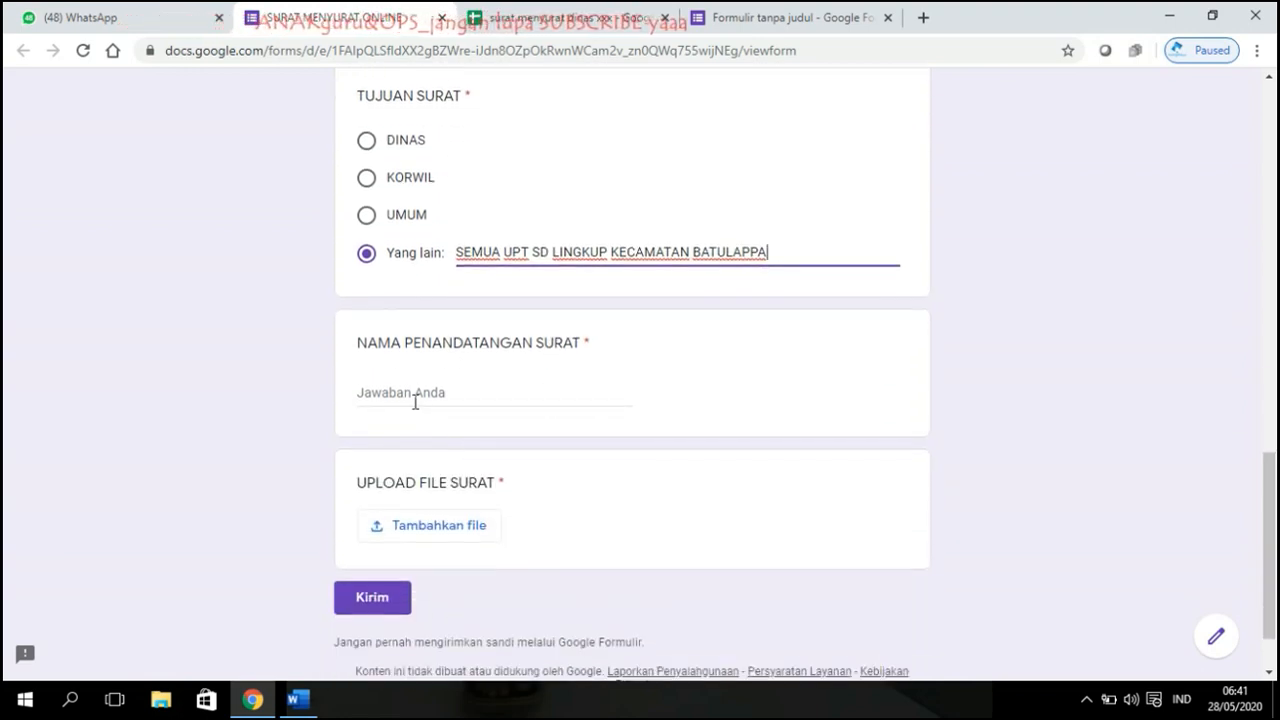
left_click(414, 401)
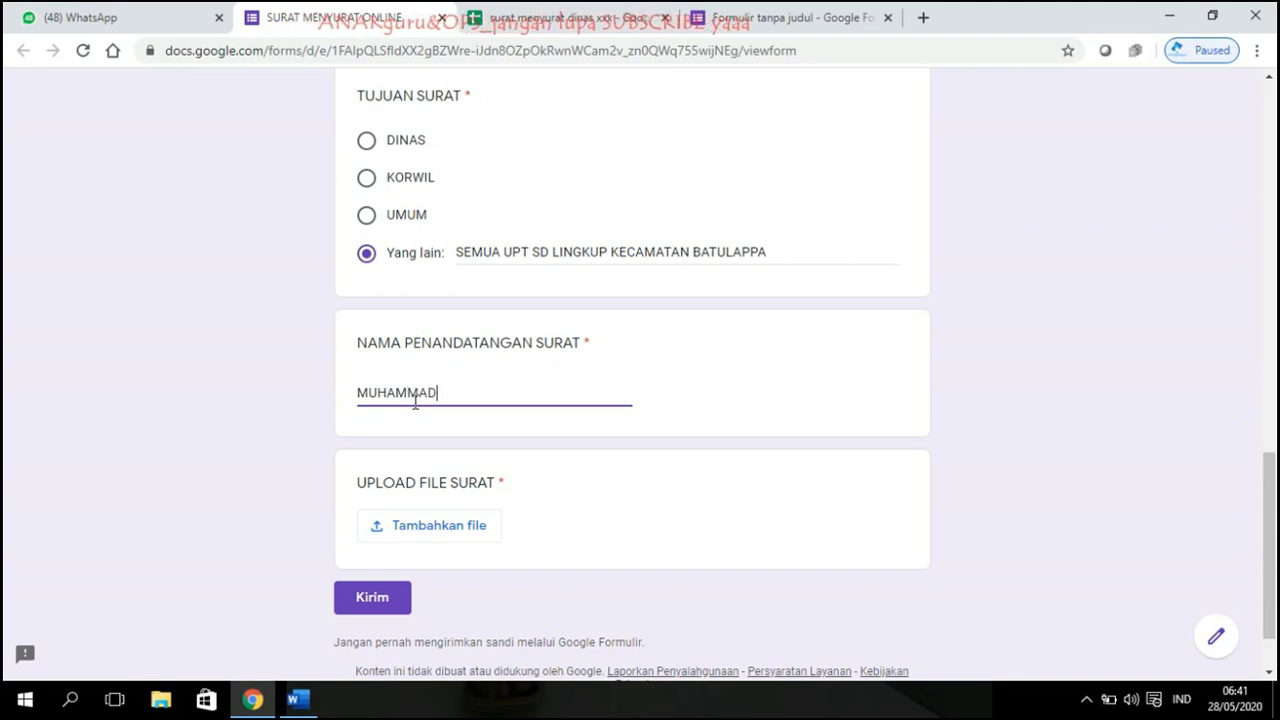
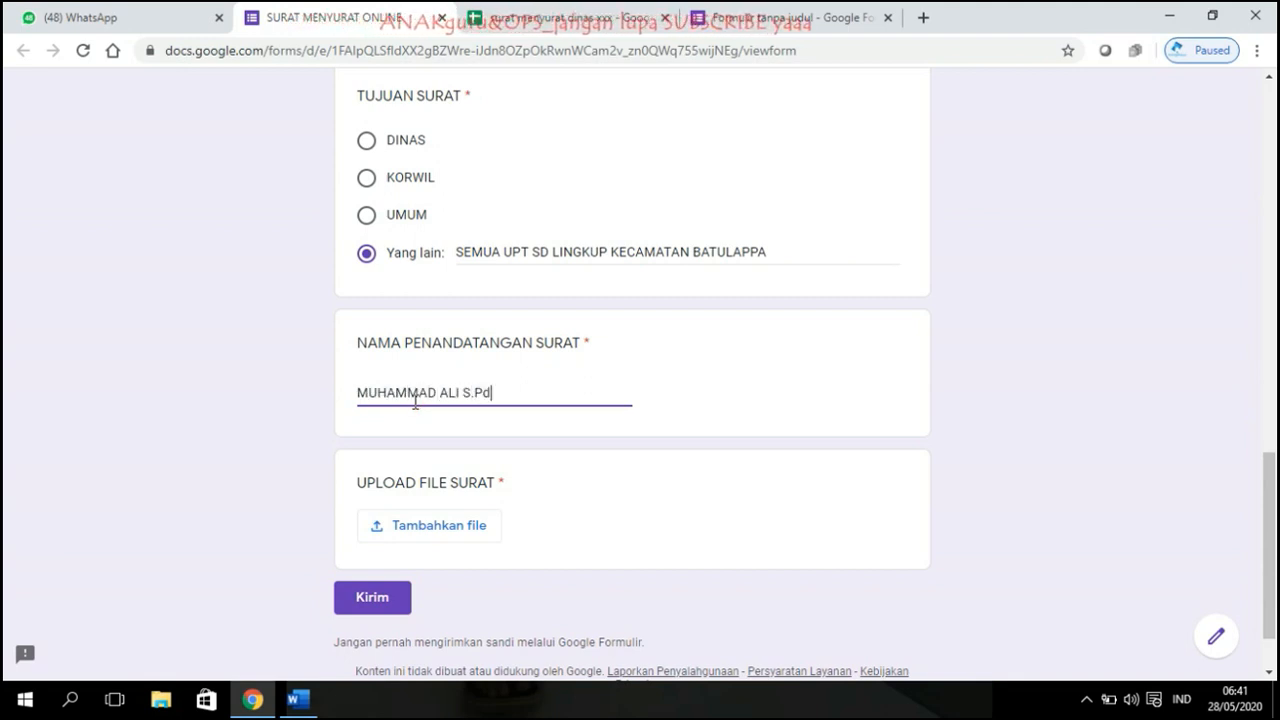
type("., MM.")
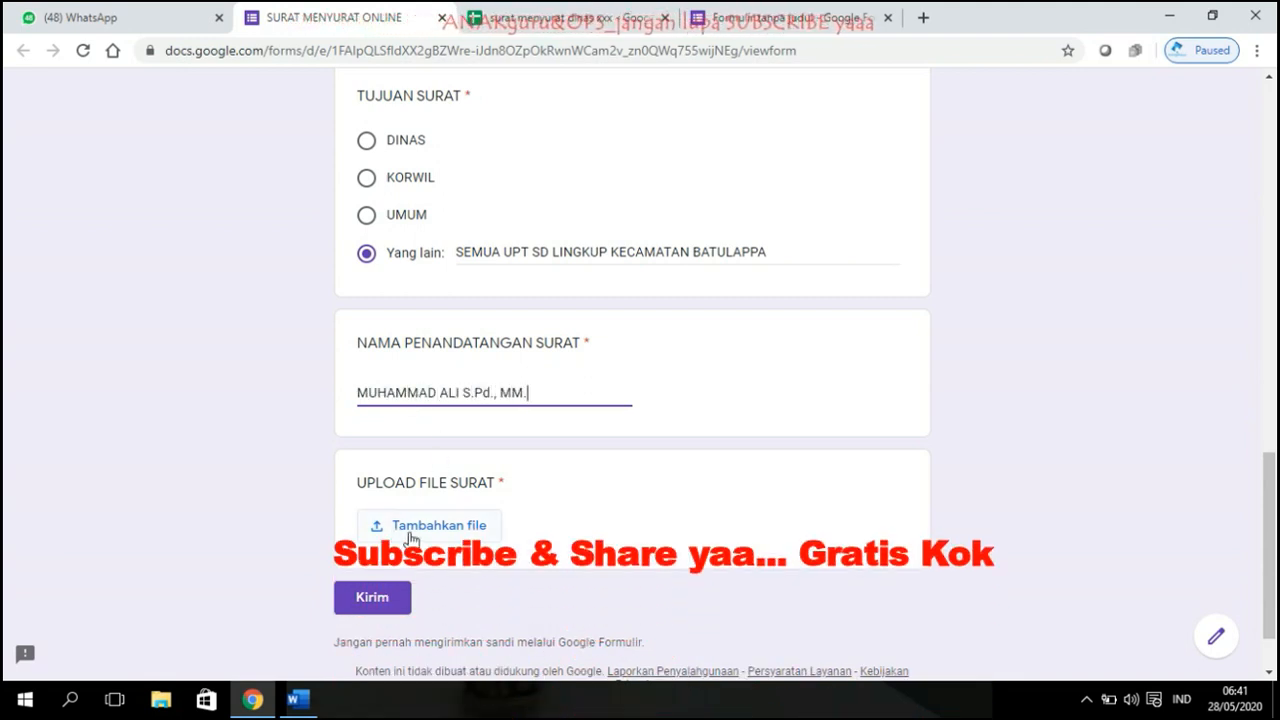
Step: Upload surat PENGANTAR KORWIL BERKAS ABSEN 2020.docx from the computer and submit the response
left_click(412, 538)
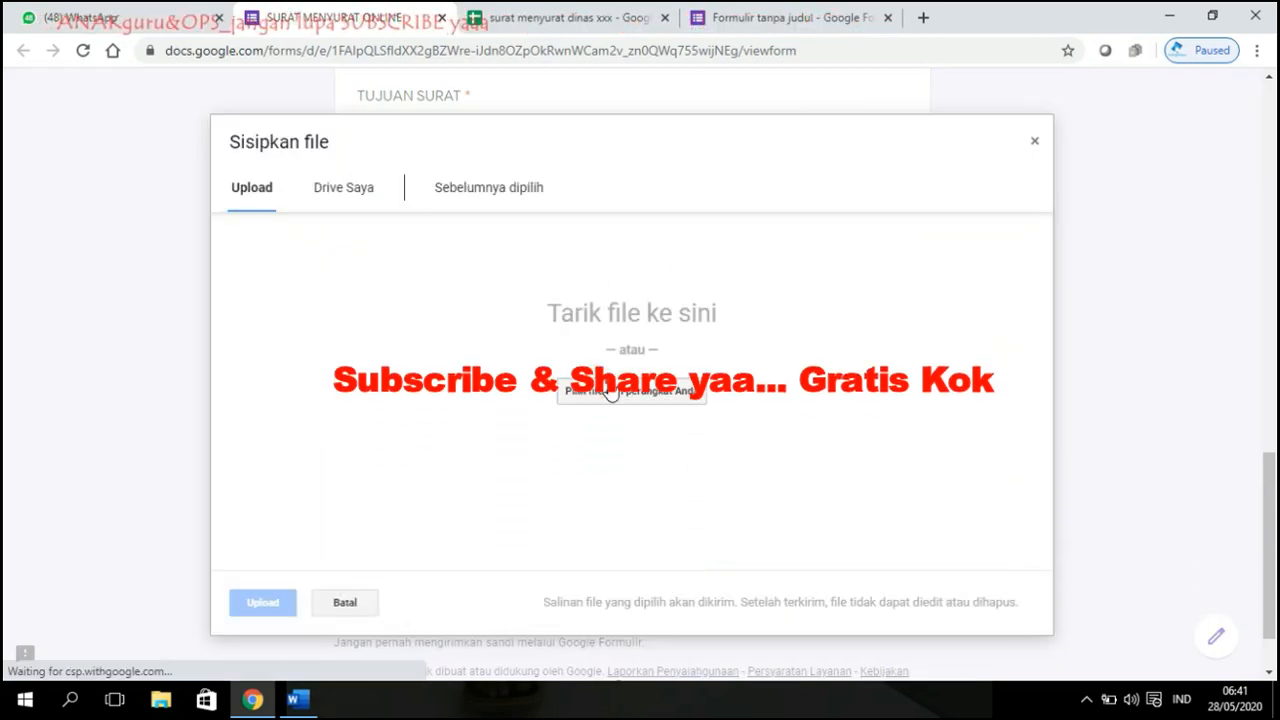
left_click(610, 390)
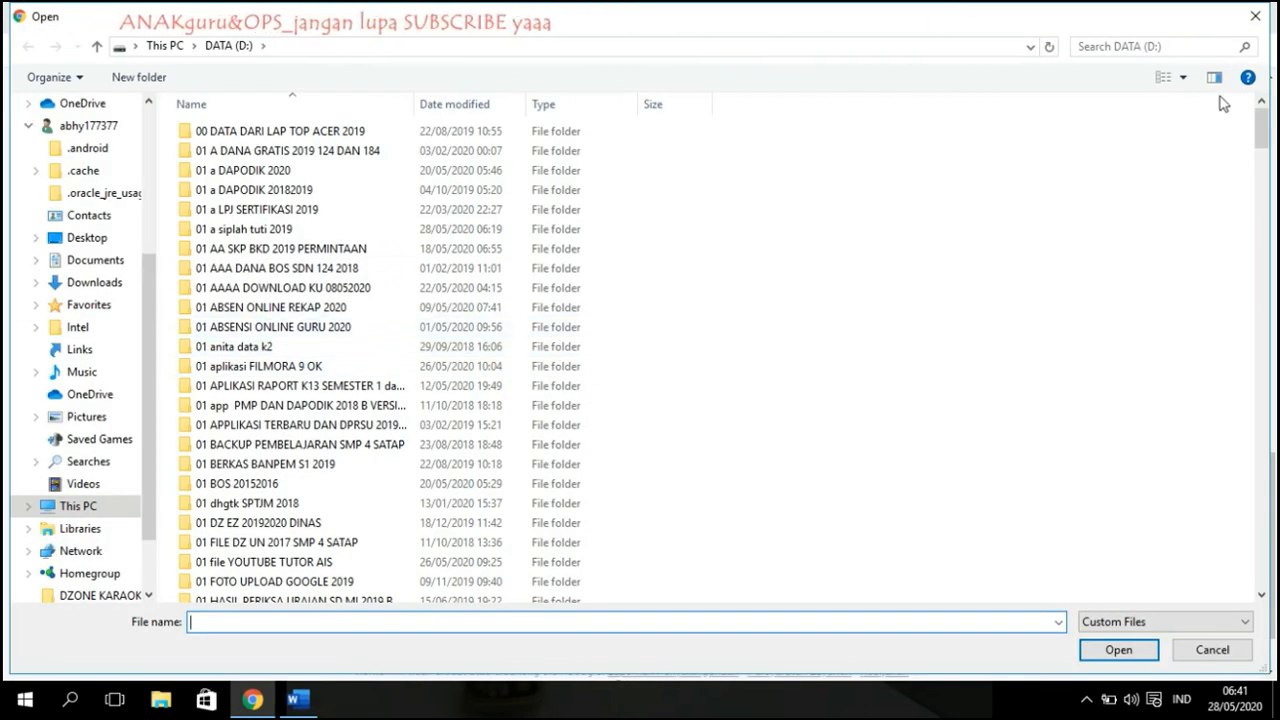
left_click(1148, 46)
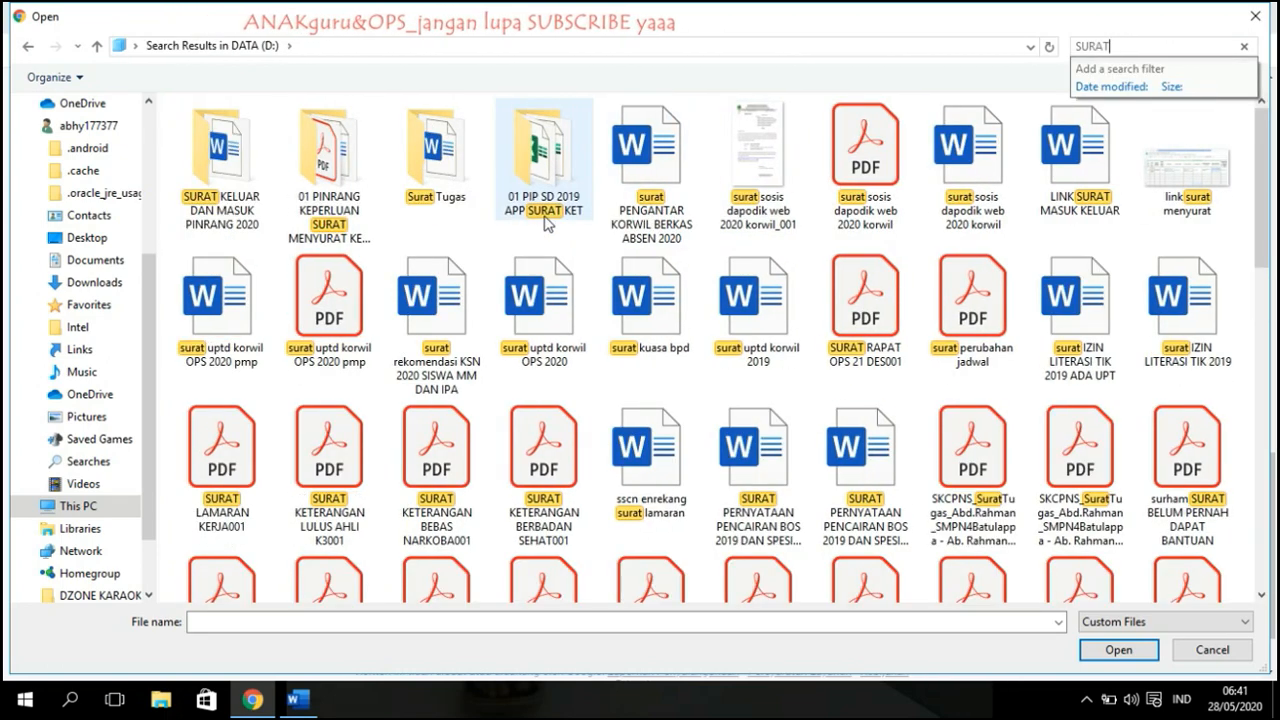
left_click(773, 190)
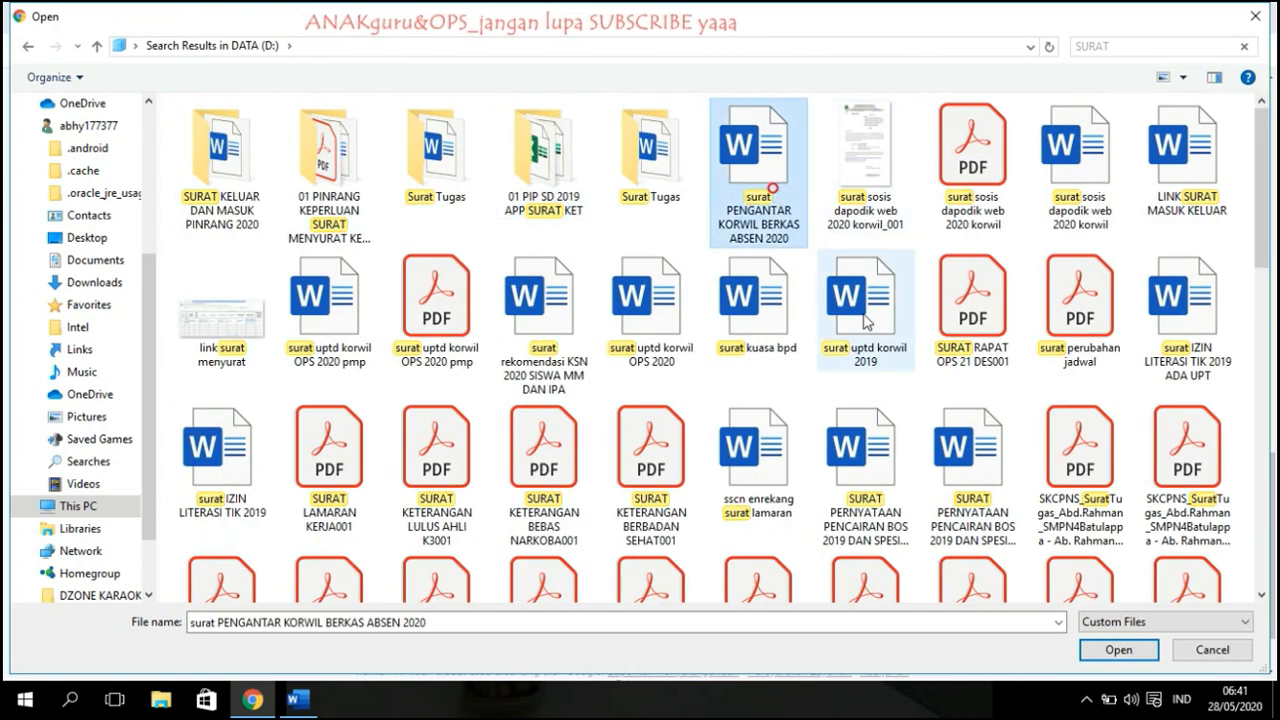
left_click(1118, 650)
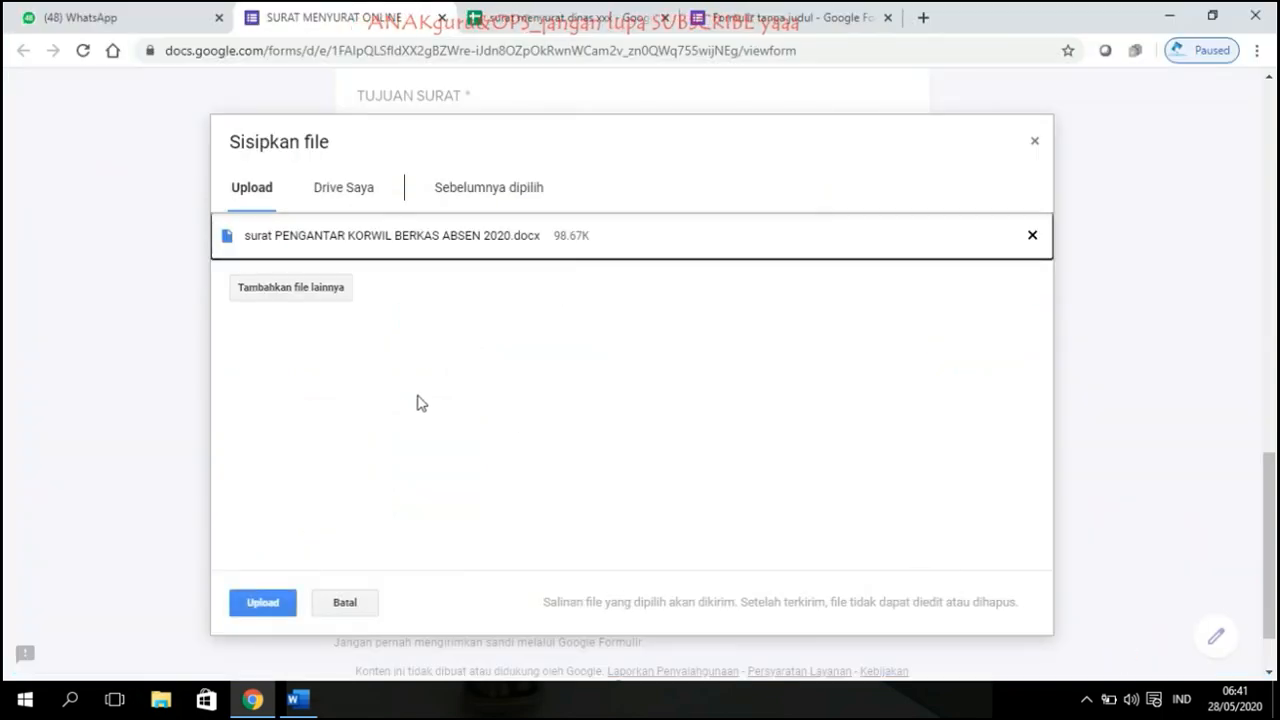
left_click(258, 606)
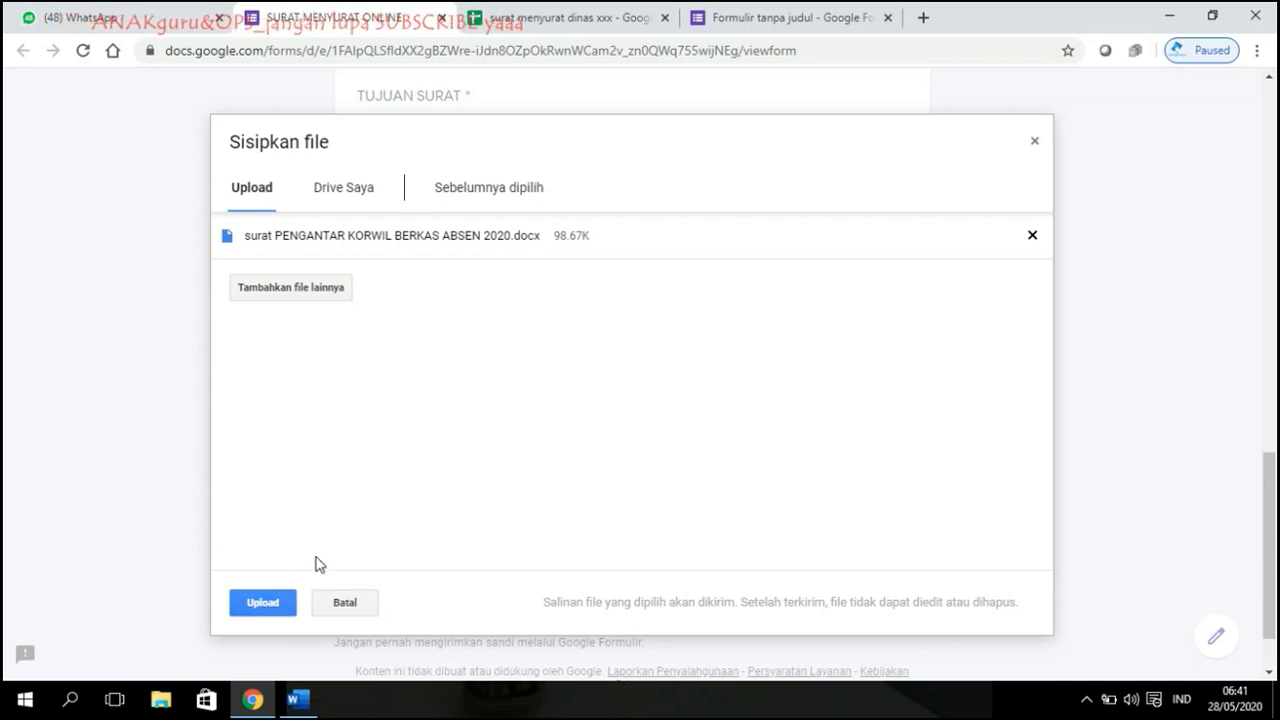
left_click(262, 603)
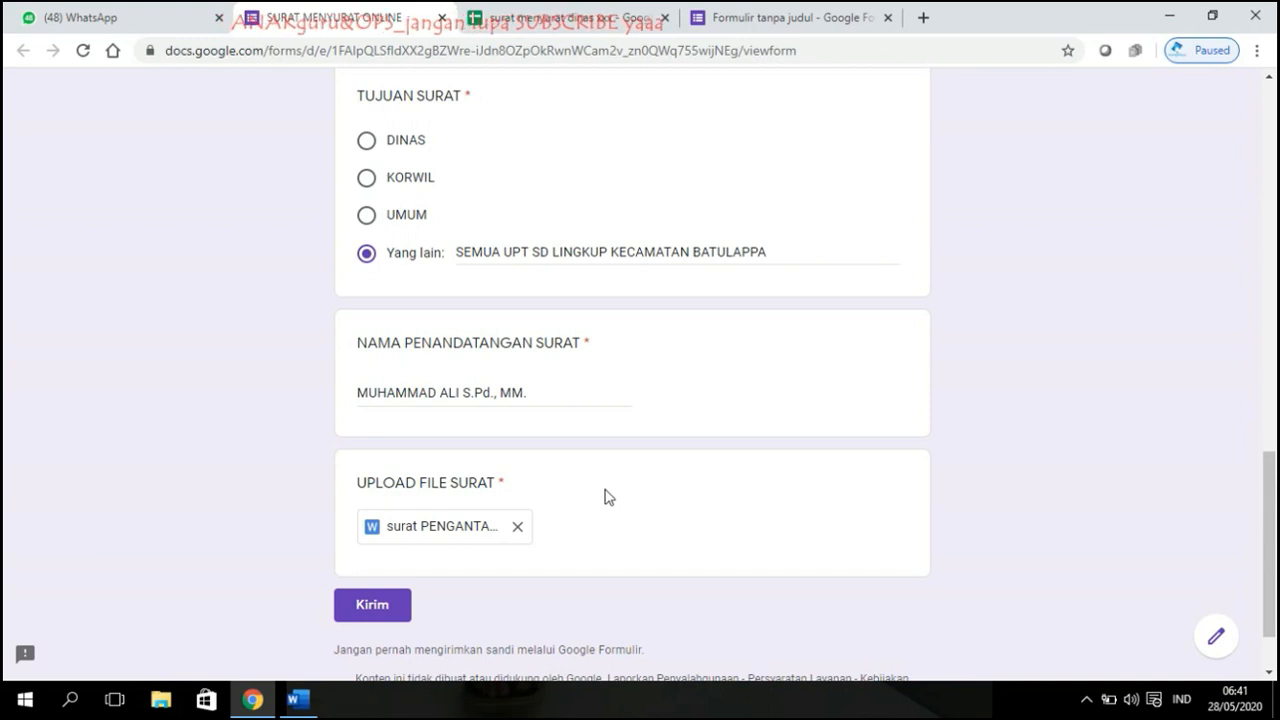
scroll(609, 497, "down", 1)
left_click(376, 525)
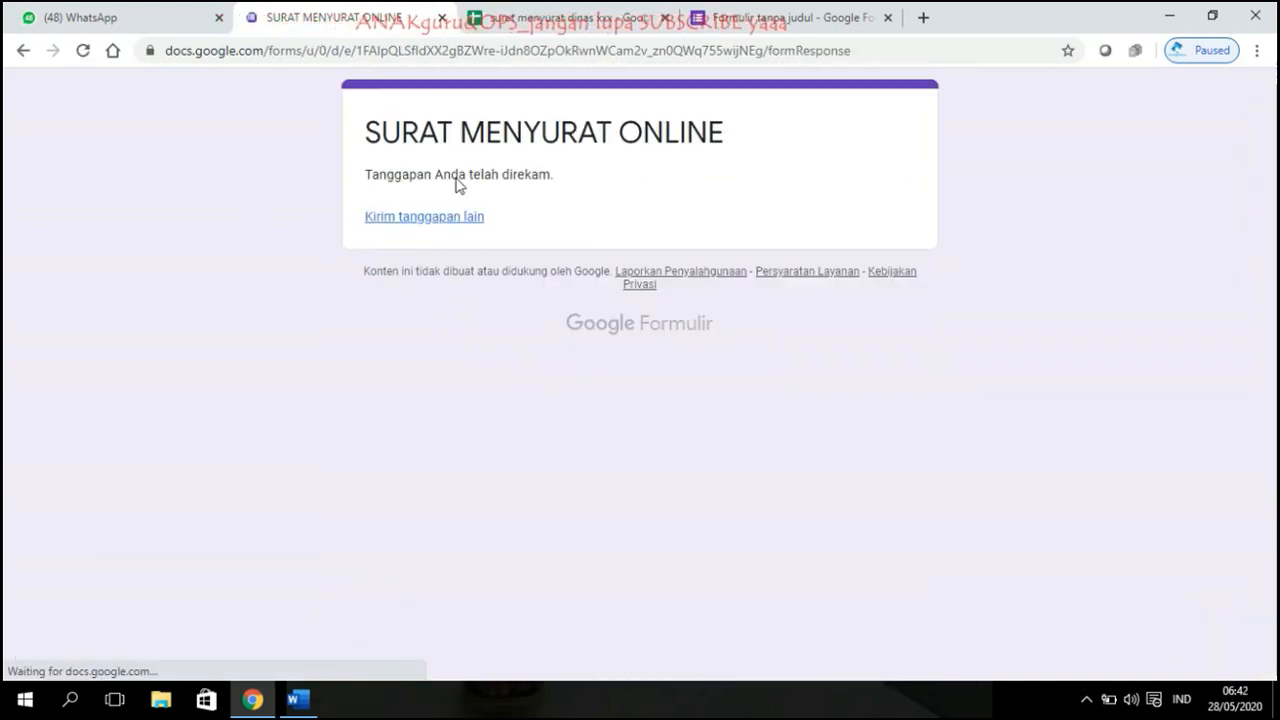
Step: Close the untitled form tab and go back to the WhatsApp chat
left_click(568, 16)
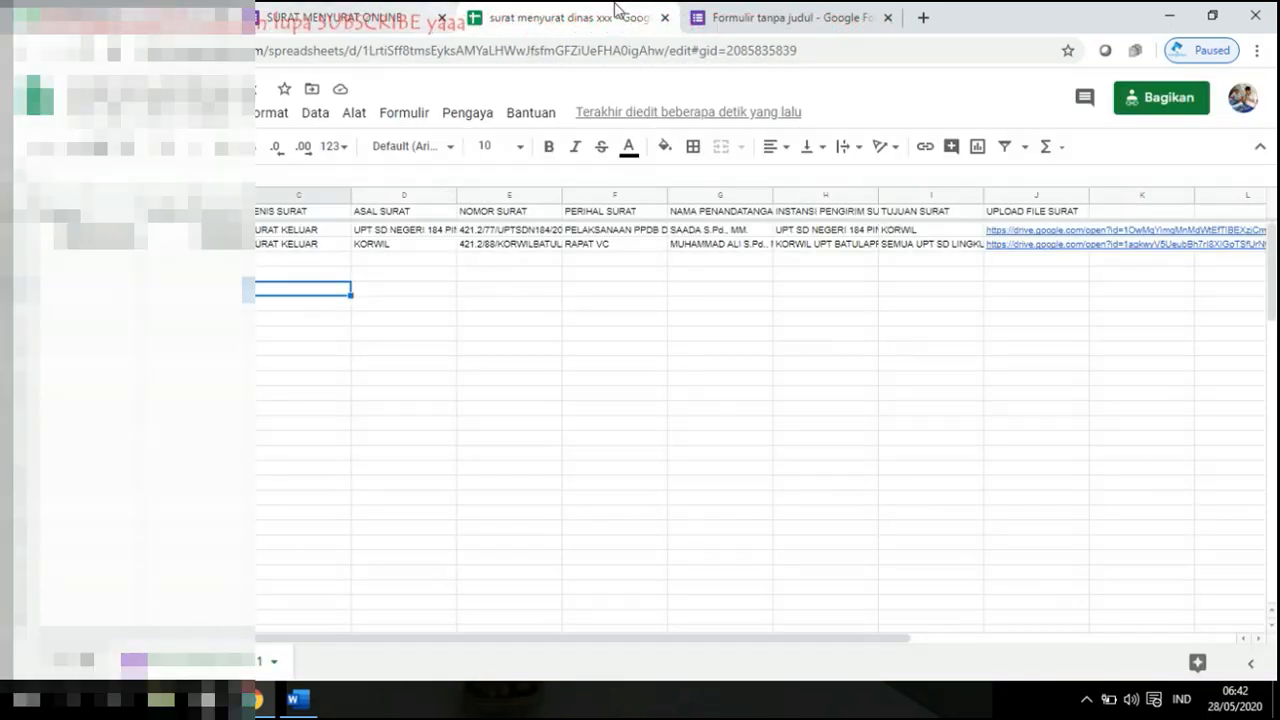
left_click(665, 18)
left_click(125, 18)
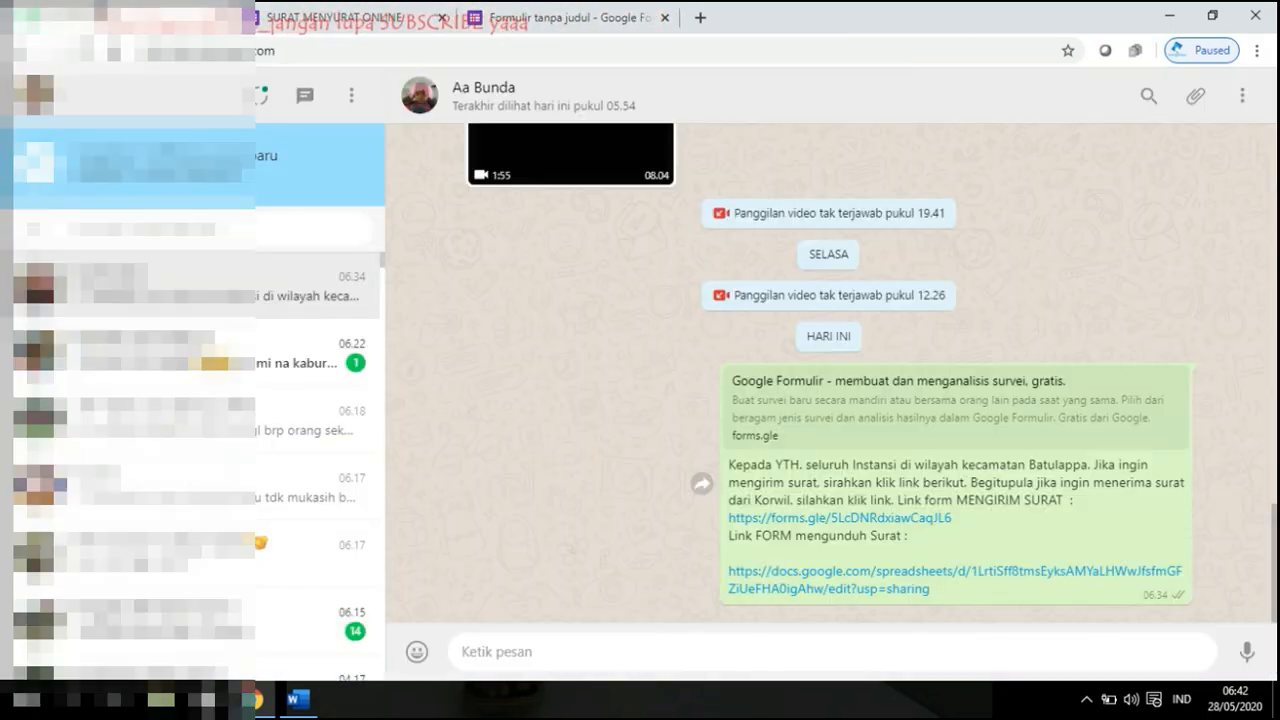
Step: Open the shared response-sheet link, close the untitled form editor, and return to the chat
left_click(900, 579)
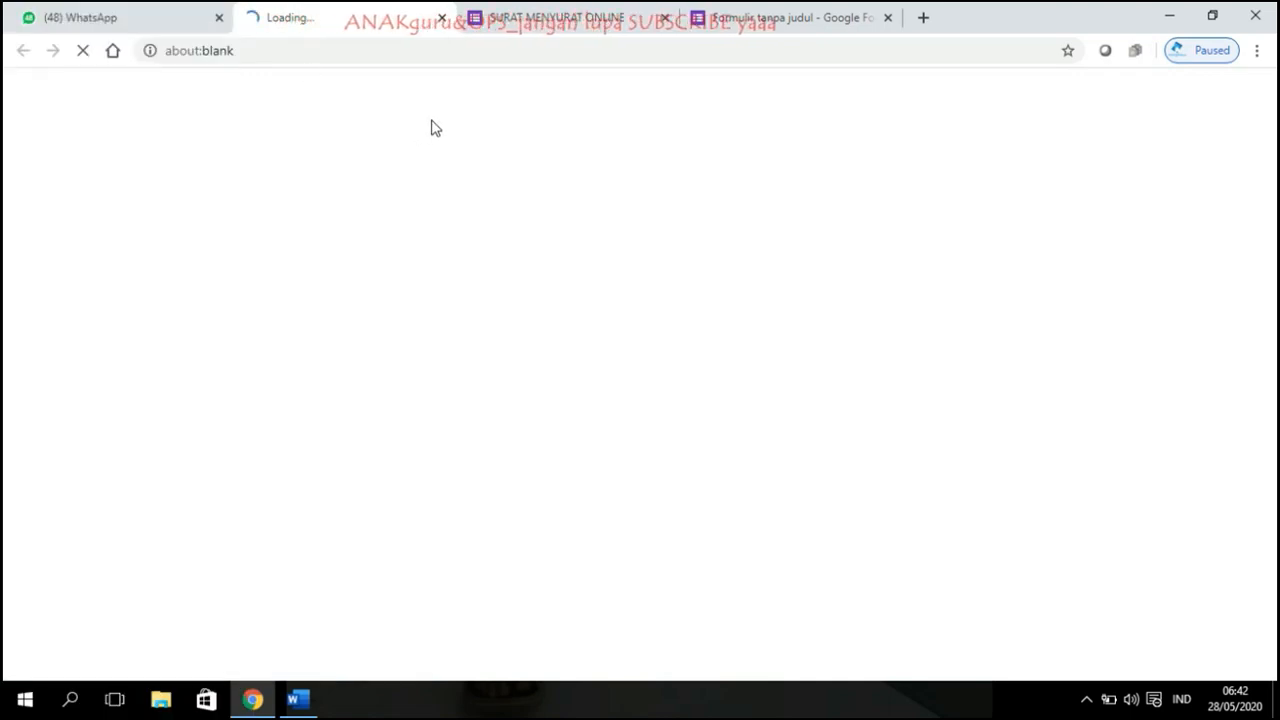
left_click(838, 15)
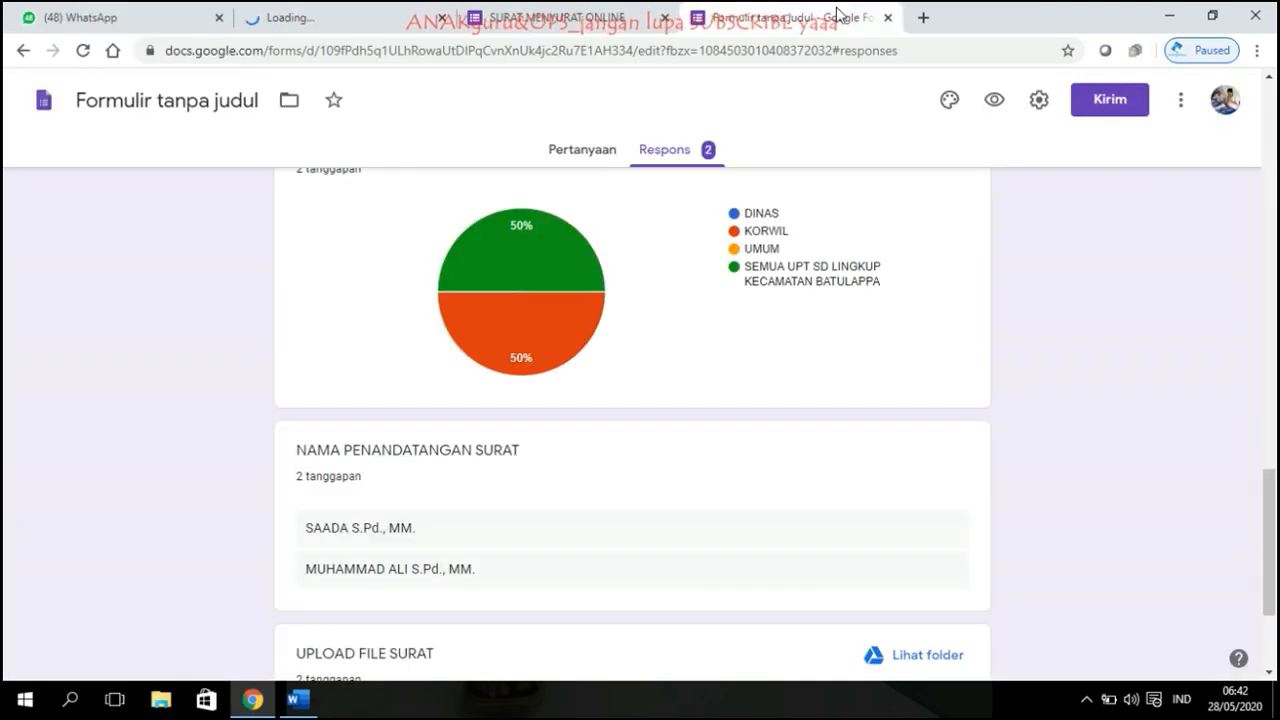
left_click(888, 18)
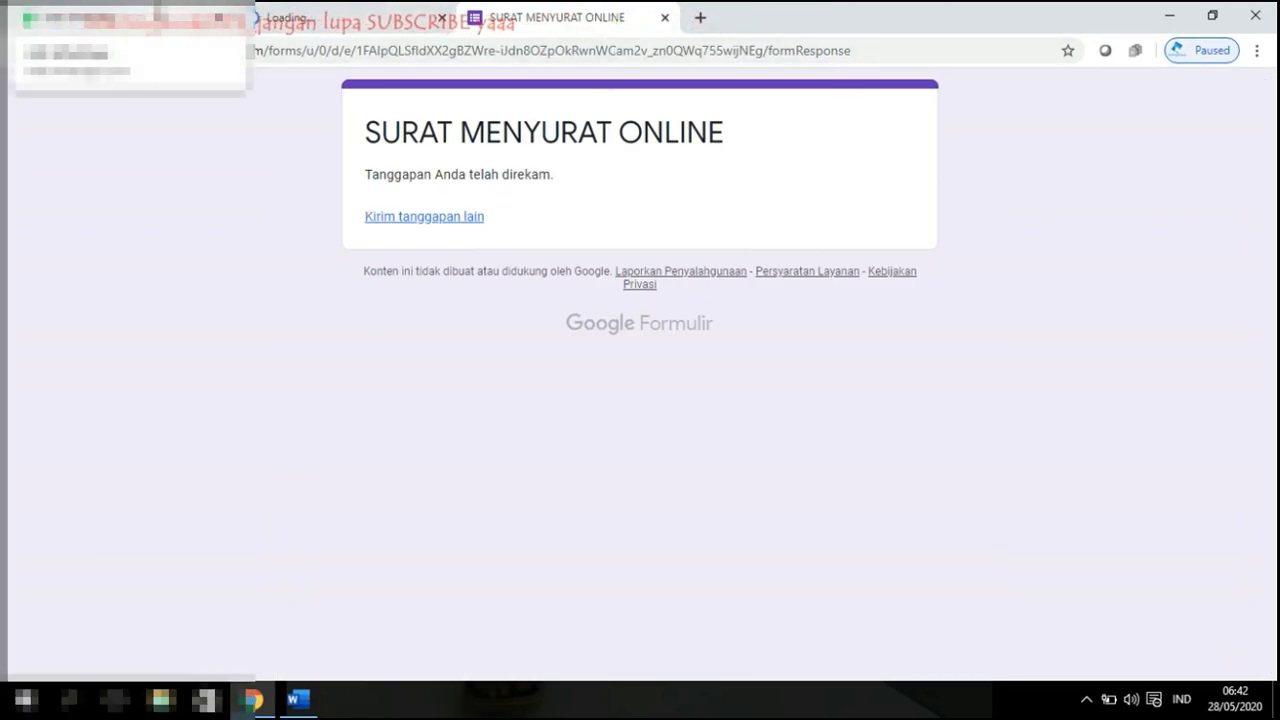
left_click(90, 17)
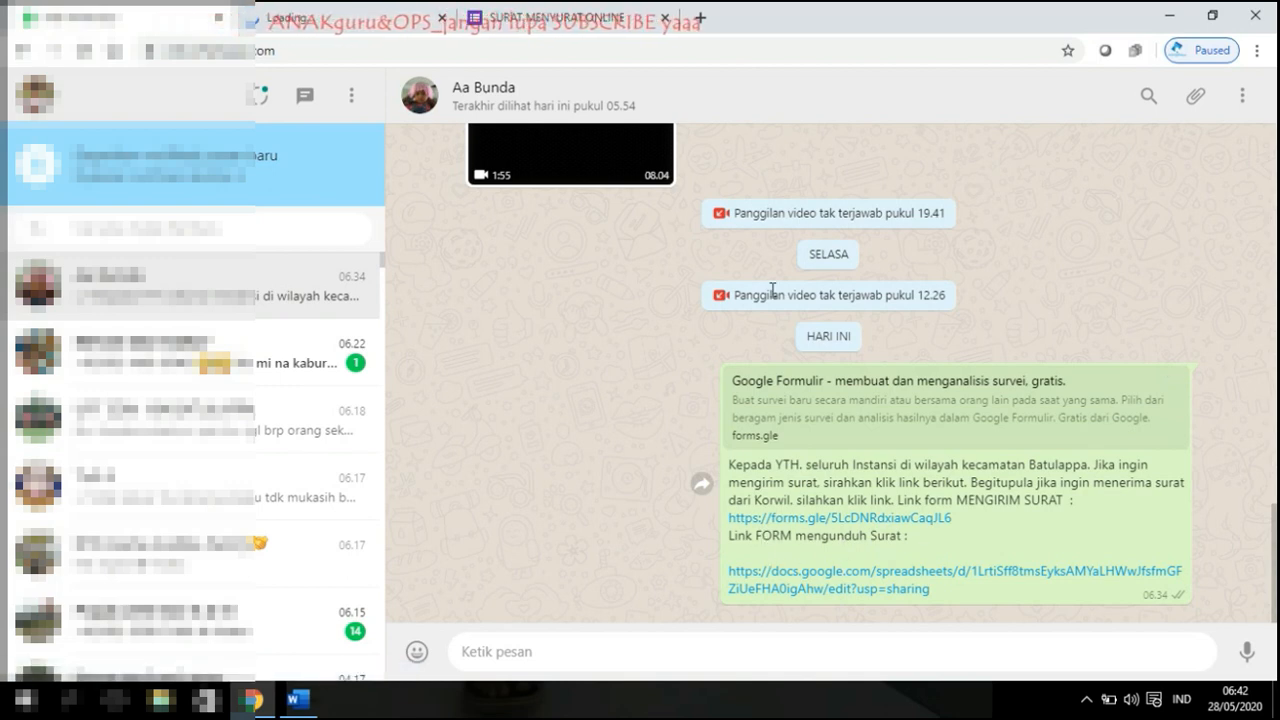
Step: Bring up the loaded response spreadsheet and zoom it to 75%
left_click(313, 16)
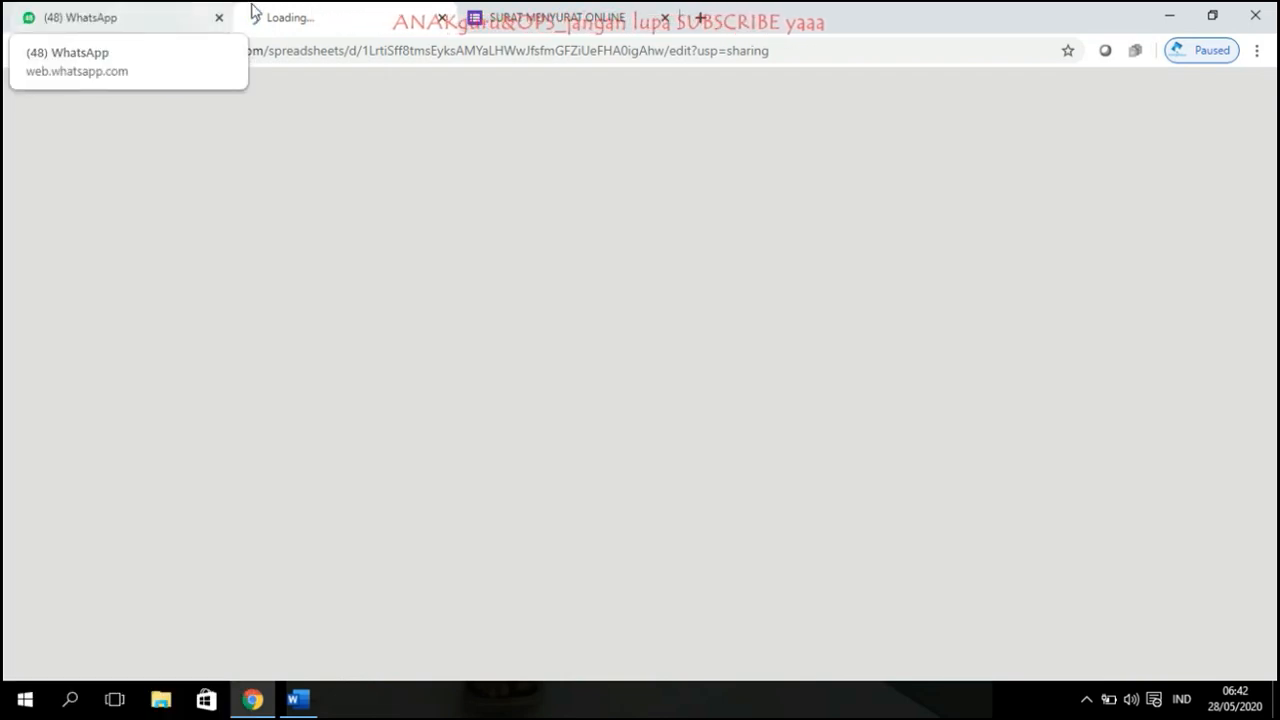
left_click(200, 15)
left_click(1242, 95)
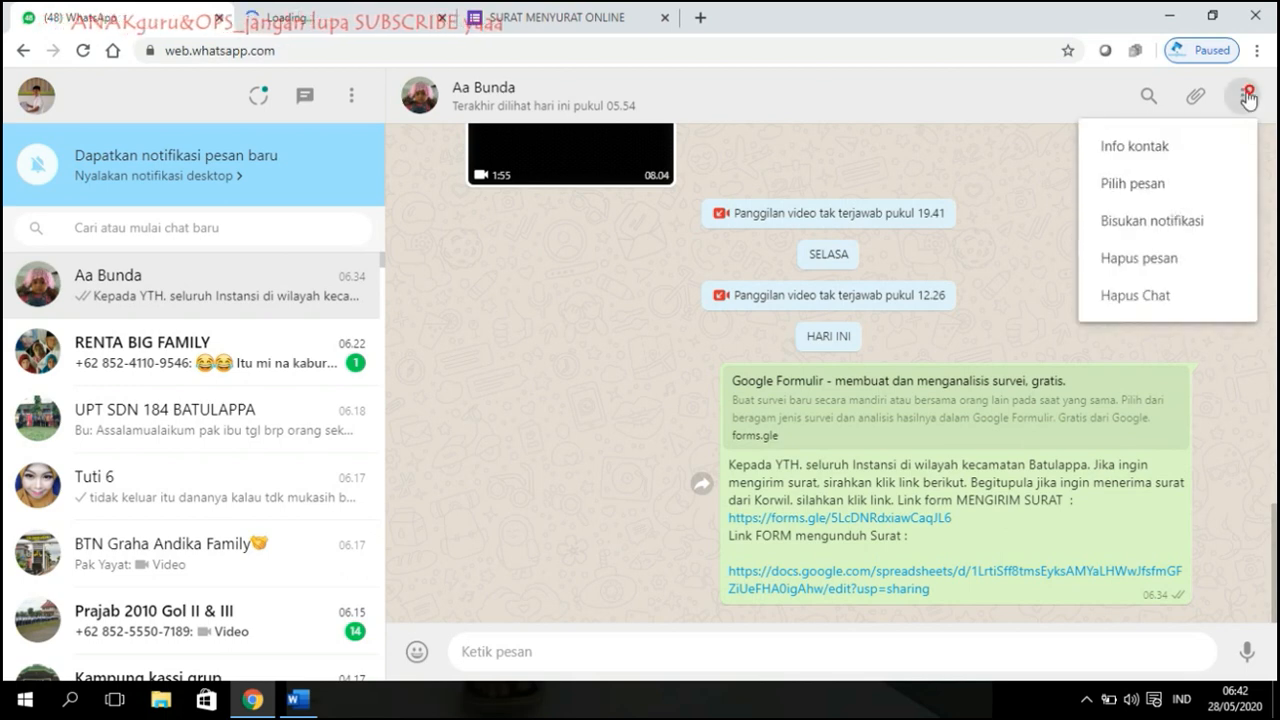
left_click(393, 10)
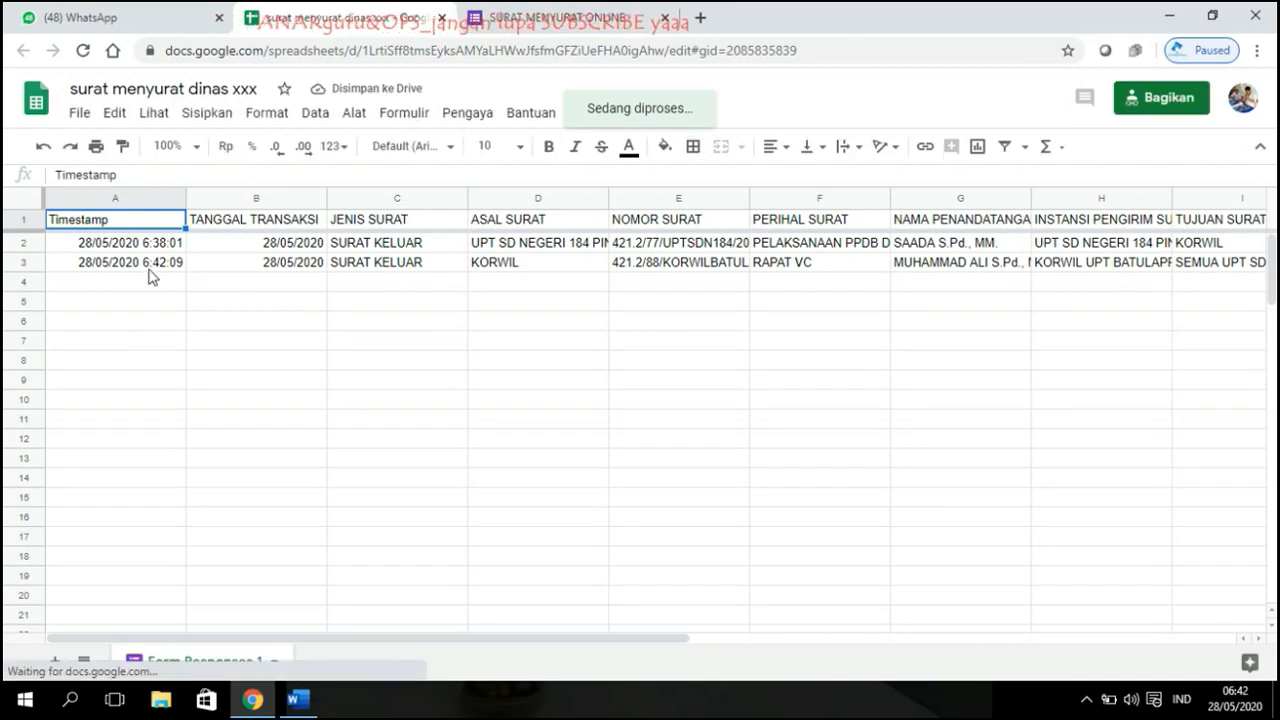
left_click(170, 146)
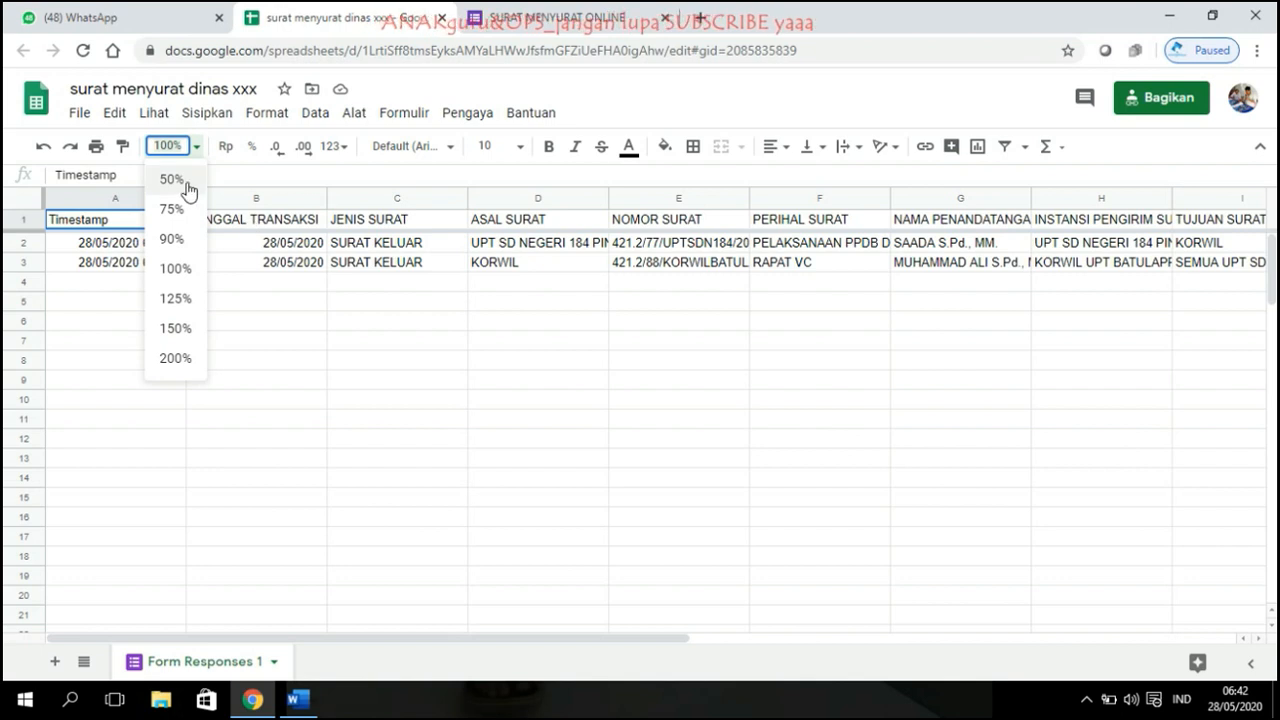
left_click(175, 207)
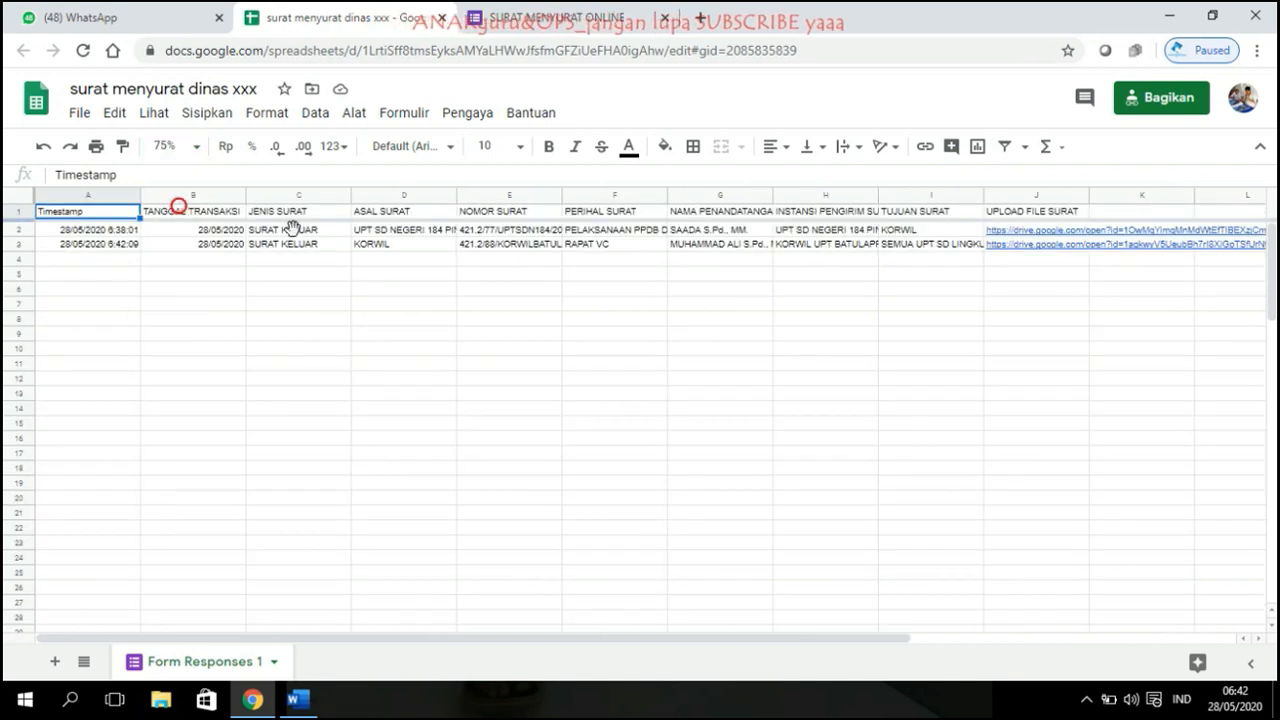
Step: Preview the row 3 uploaded letter in Drive, then close the preview
left_click(1034, 253)
left_click(888, 276)
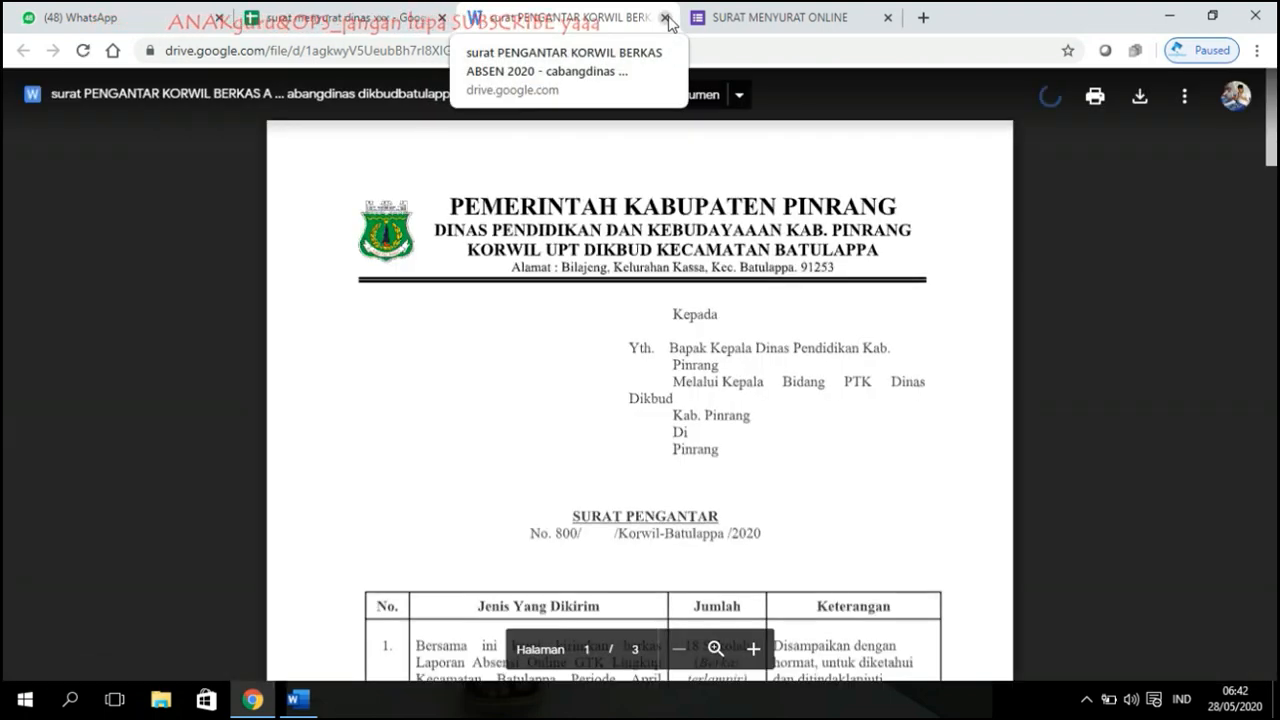
left_click(665, 18)
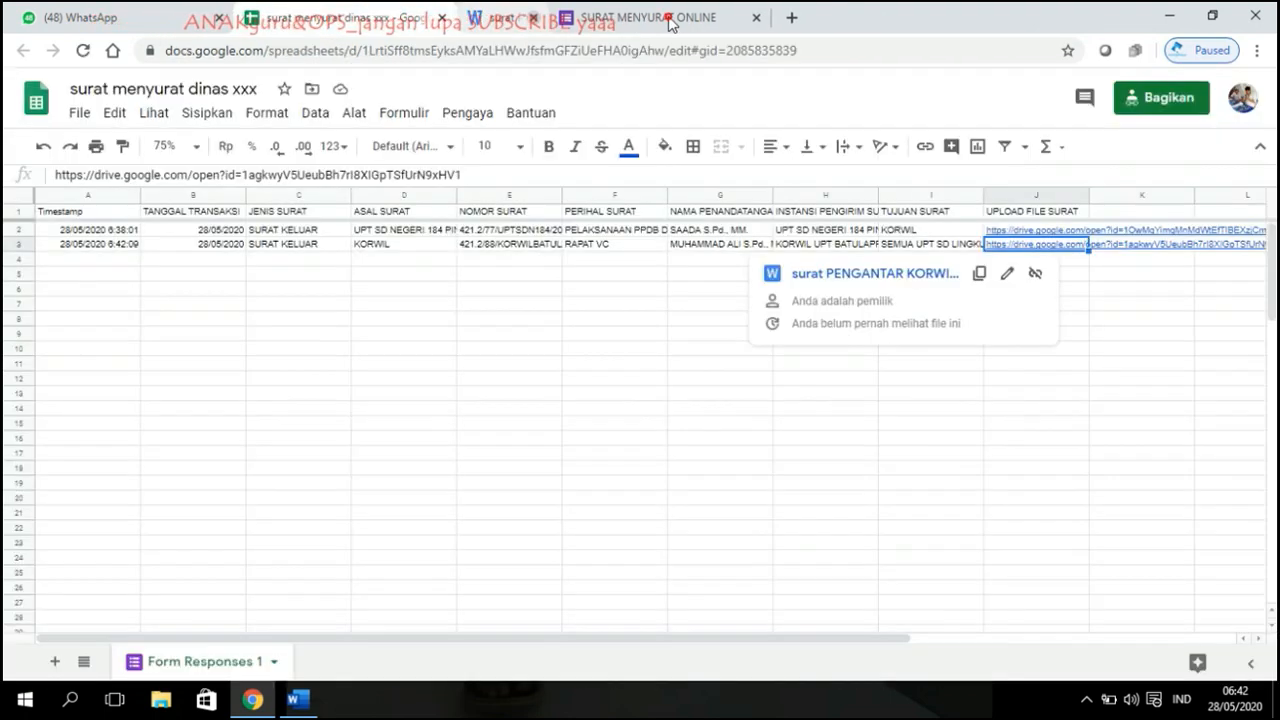
left_click(448, 198)
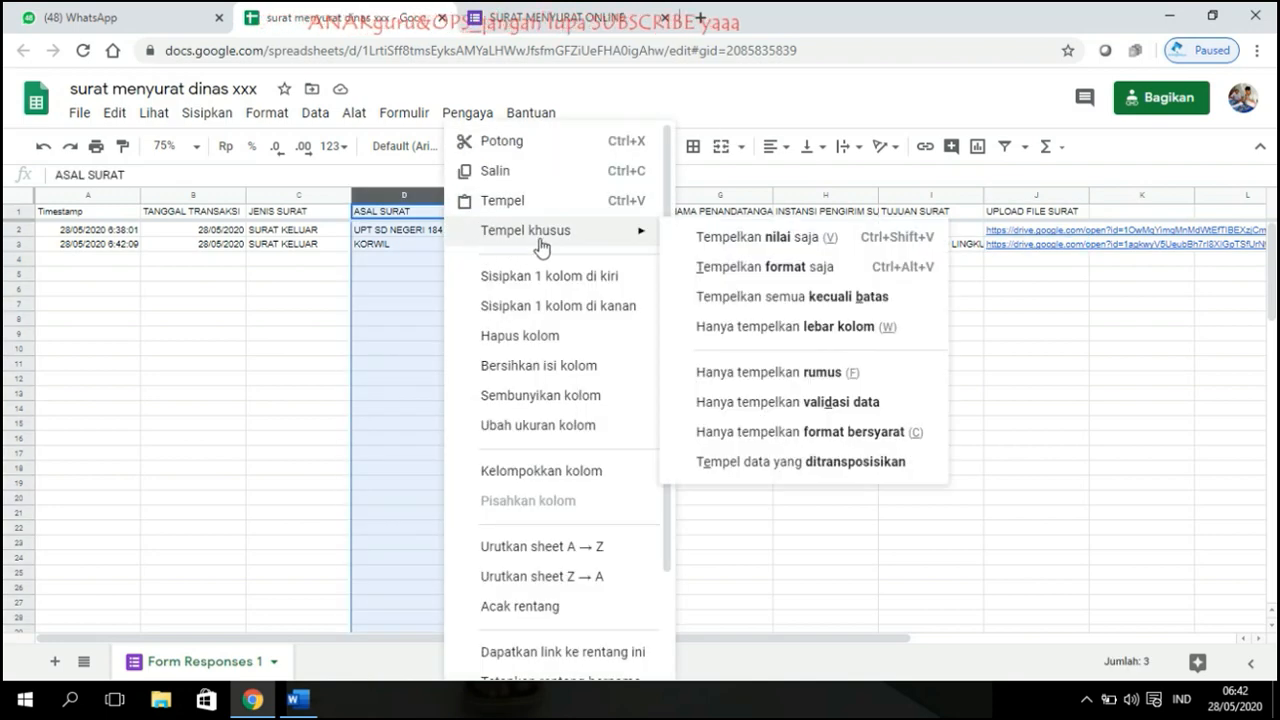
left_click(306, 324)
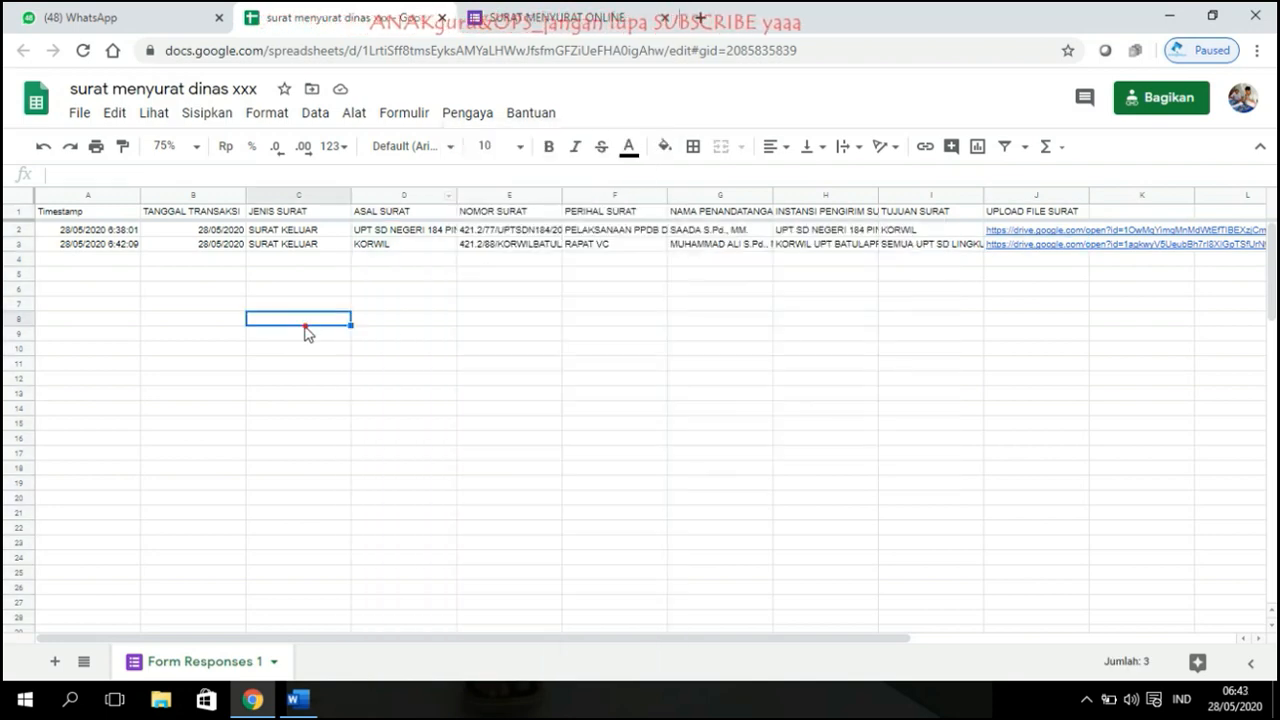
Step: Create a sheet filter and limit ASAL SURAT to KORWIL, excluding blanks and UPT SD NEGERI 184 PINRANG
left_click(22, 199)
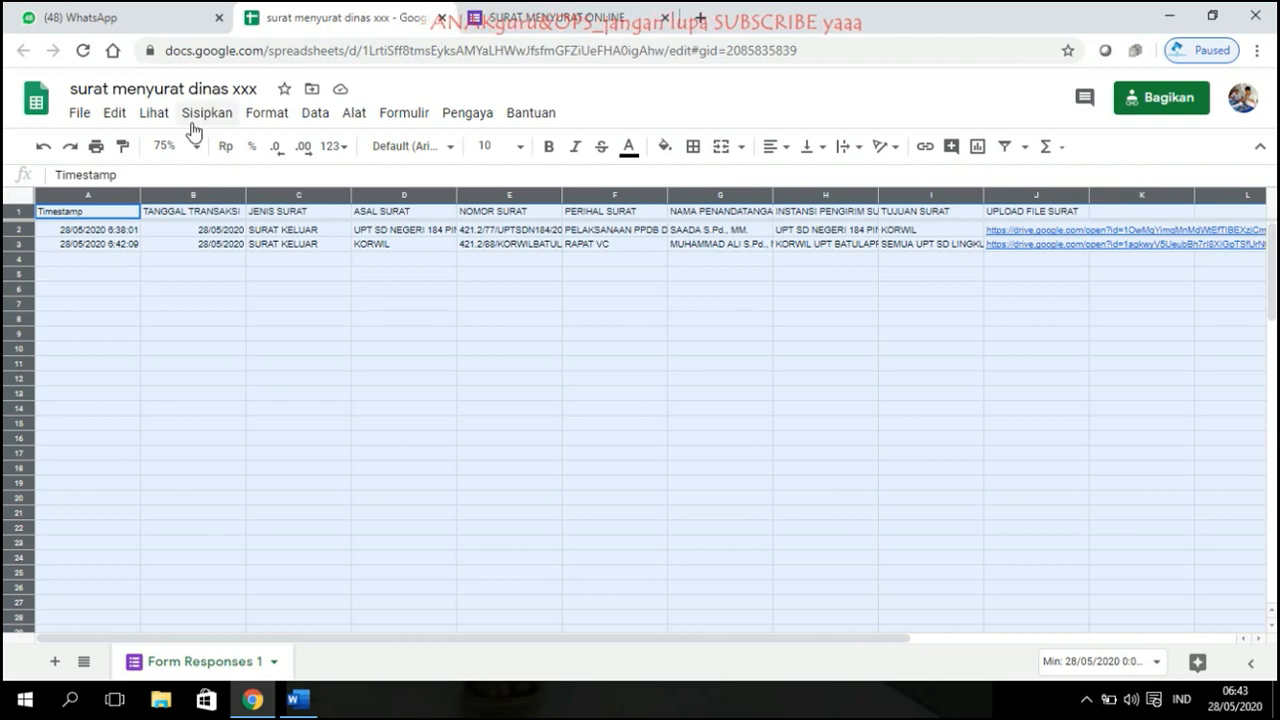
left_click(313, 113)
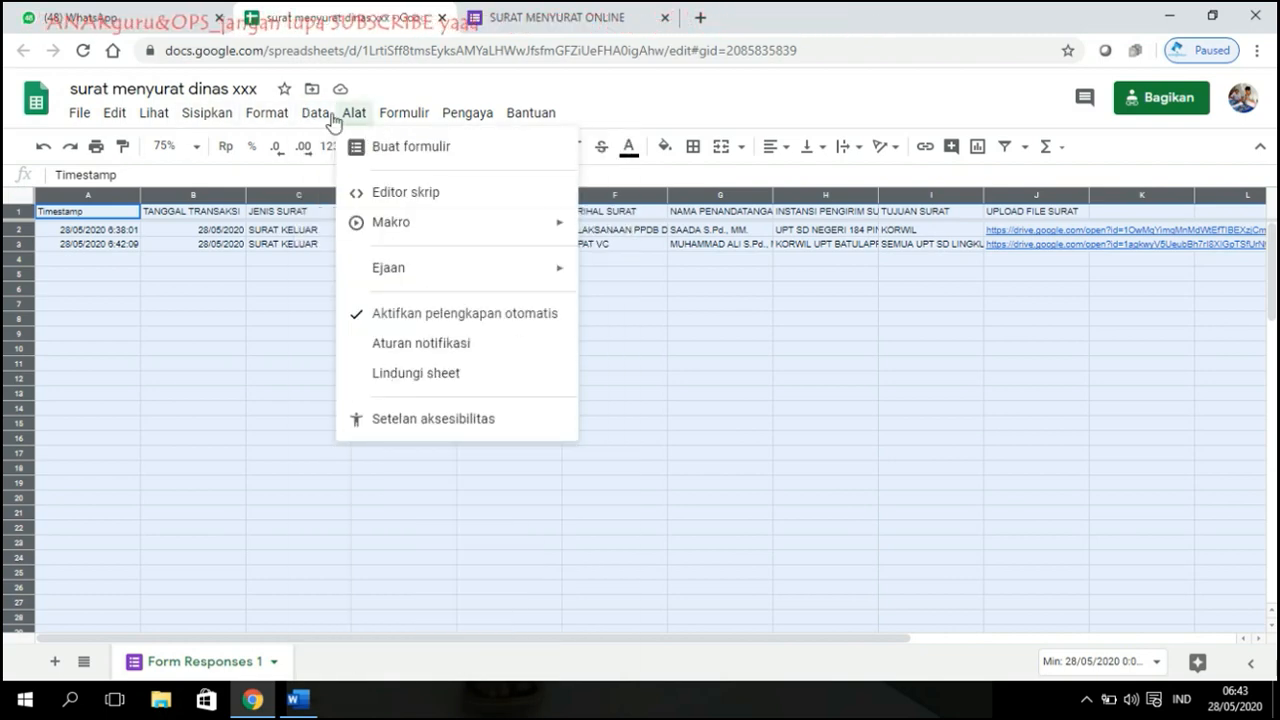
left_click(378, 401)
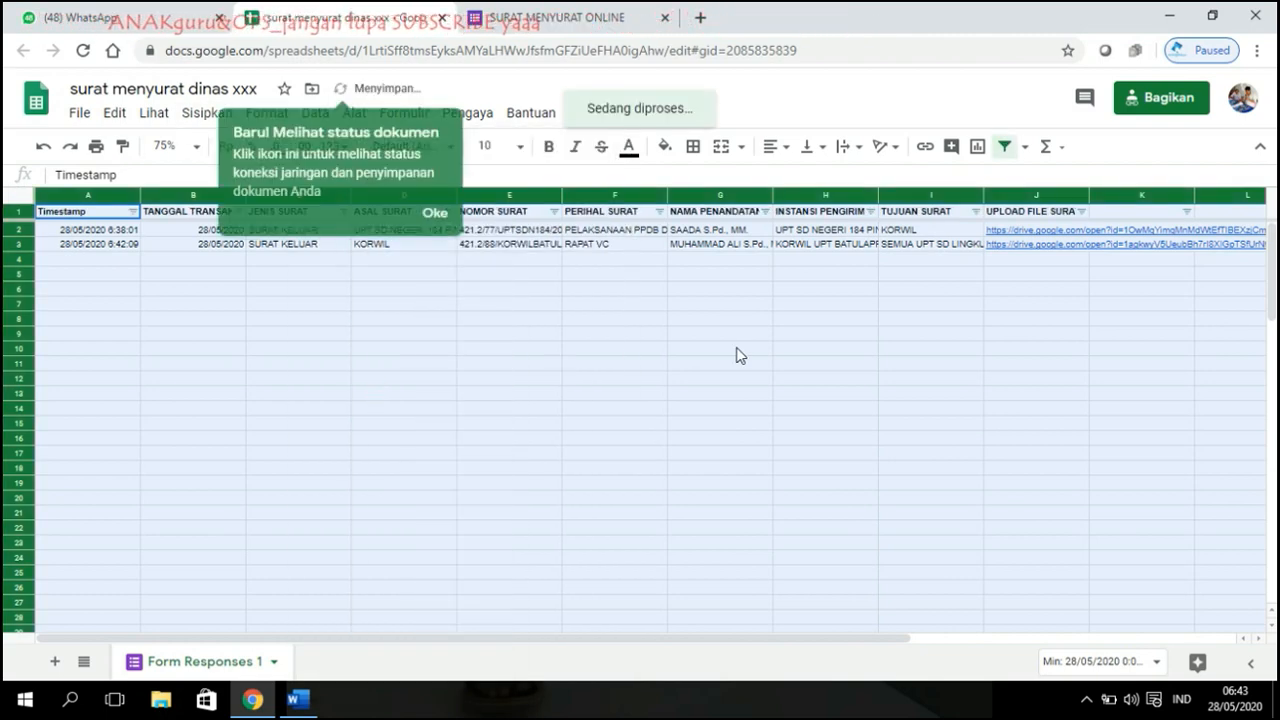
left_click(735, 349)
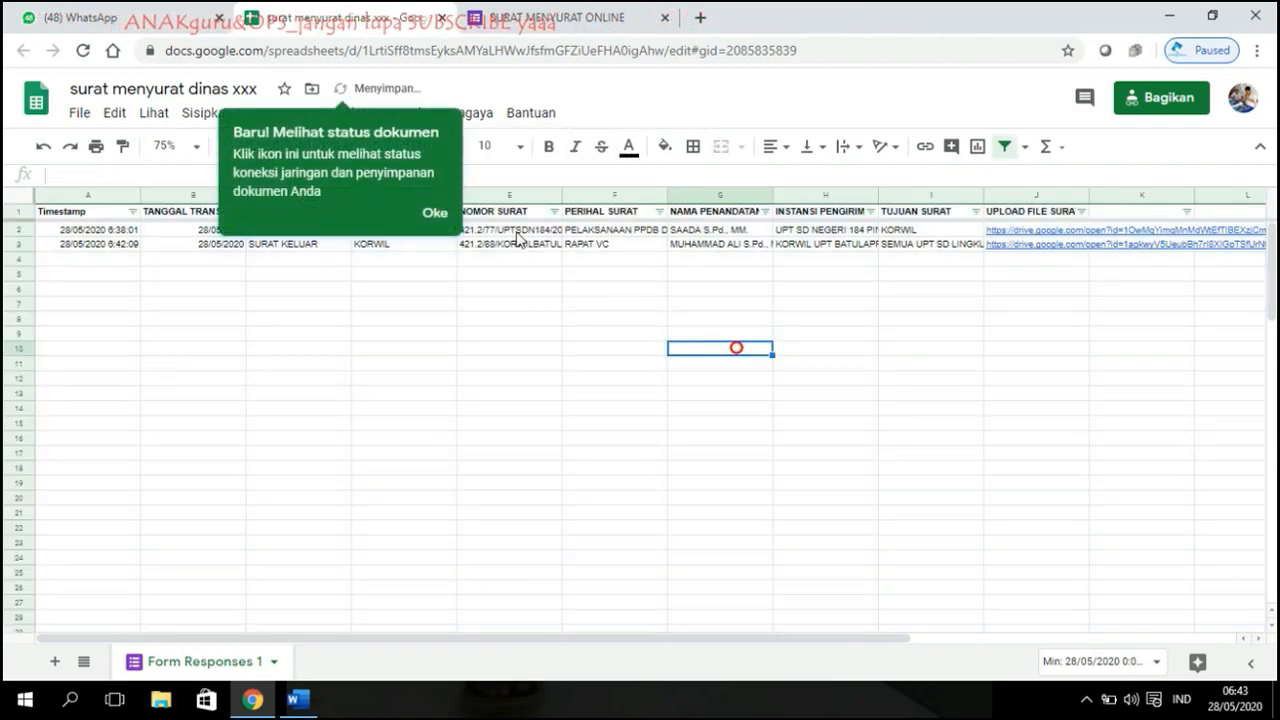
left_click(432, 215)
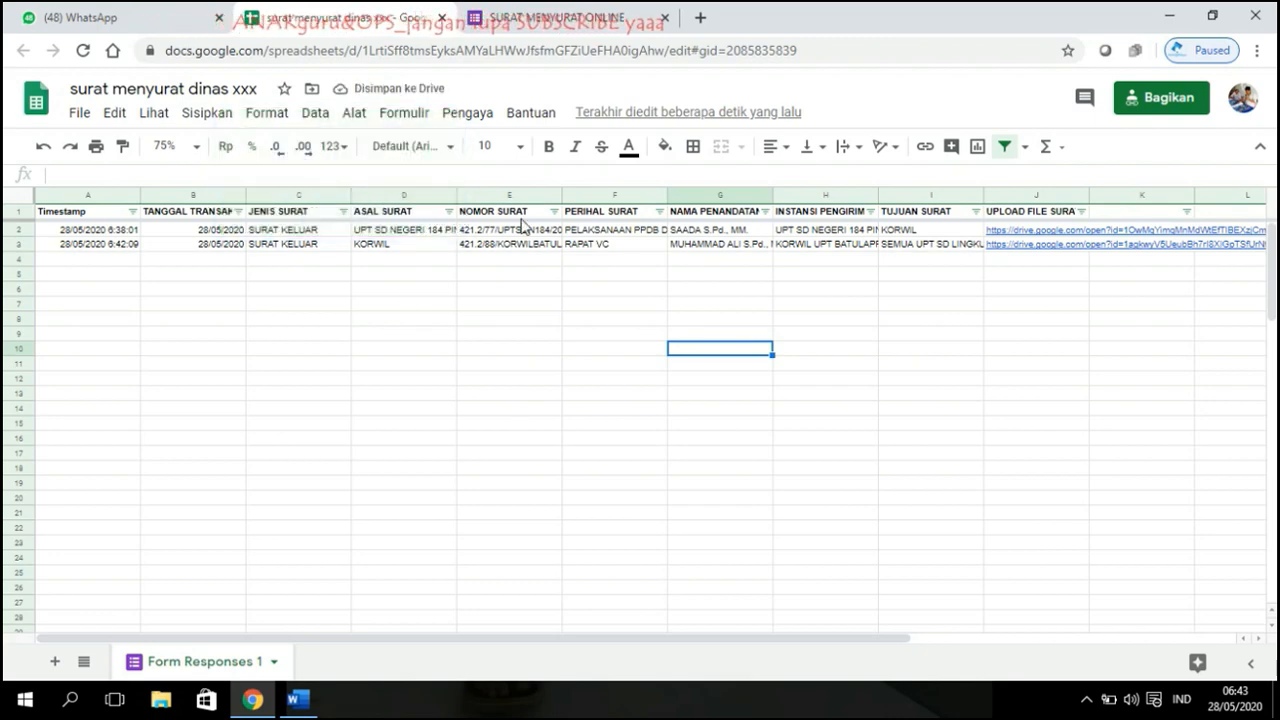
left_click(448, 211)
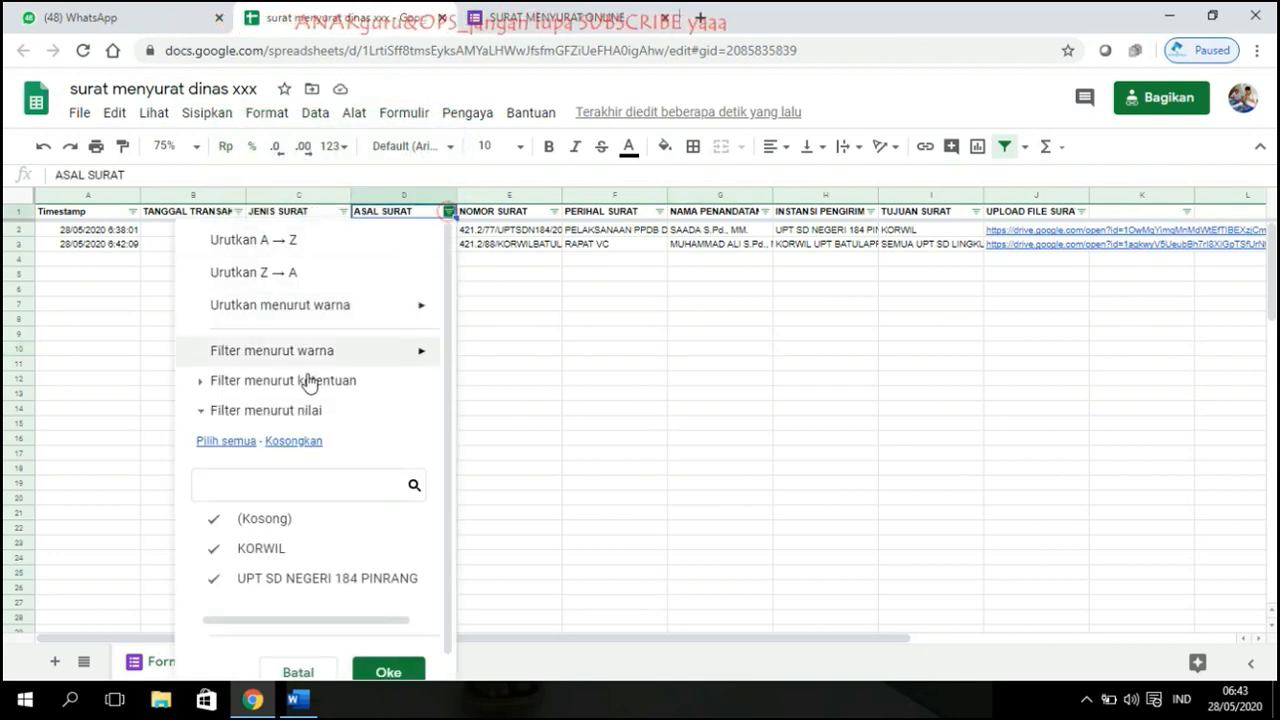
left_click(241, 531)
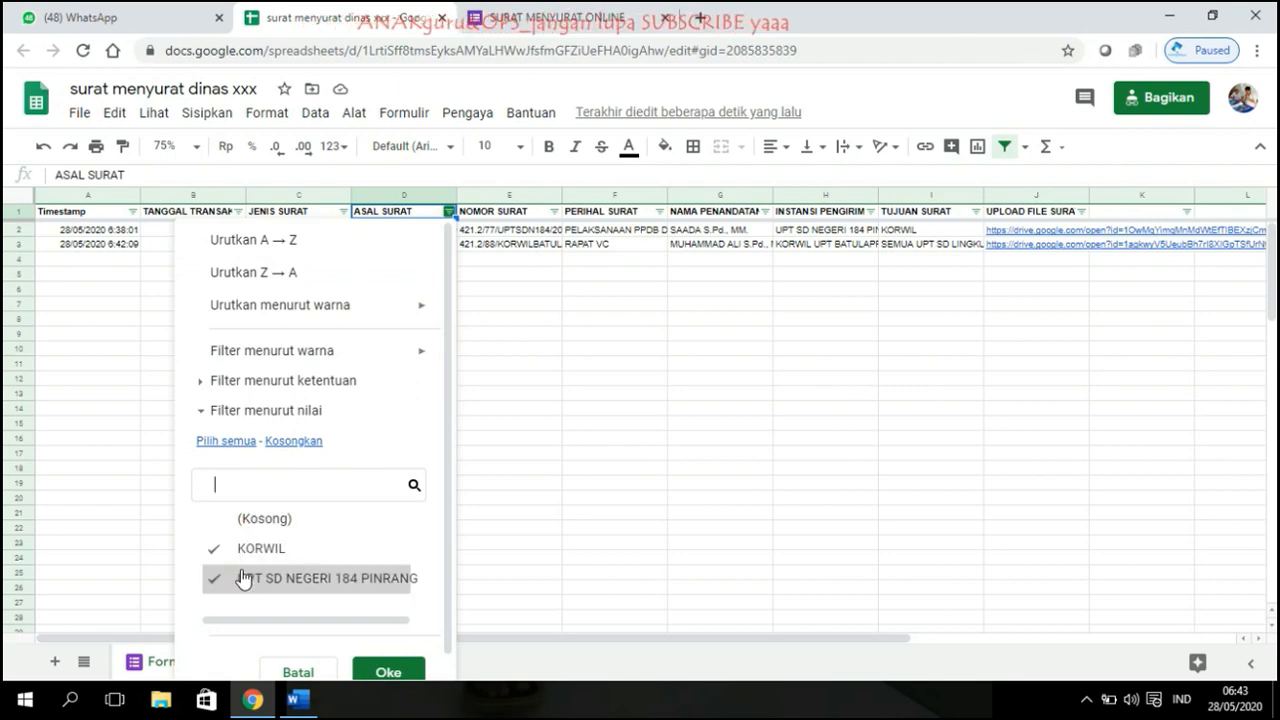
left_click(242, 580)
left_click(375, 672)
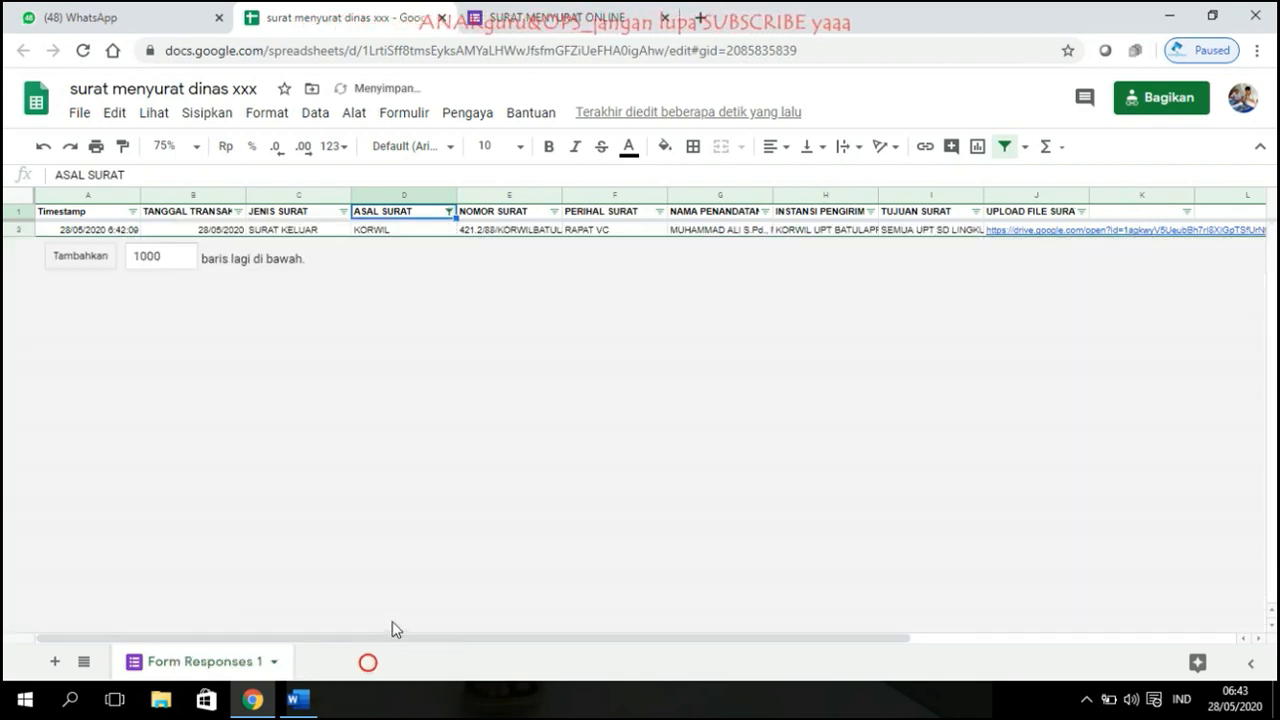
left_click(457, 304)
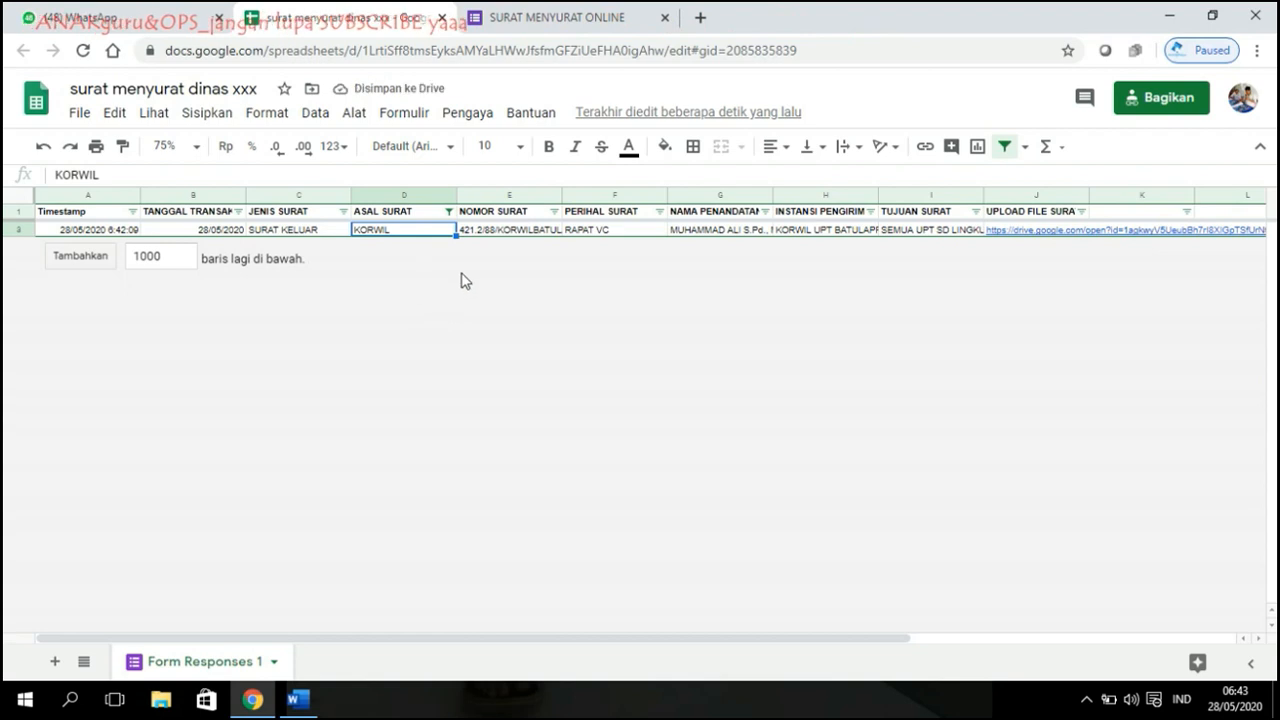
Step: Preview the KORWIL row's uploaded letter in Drive, then close the SURAT MENYURAT ONLINE confirmation tab
left_click(998, 236)
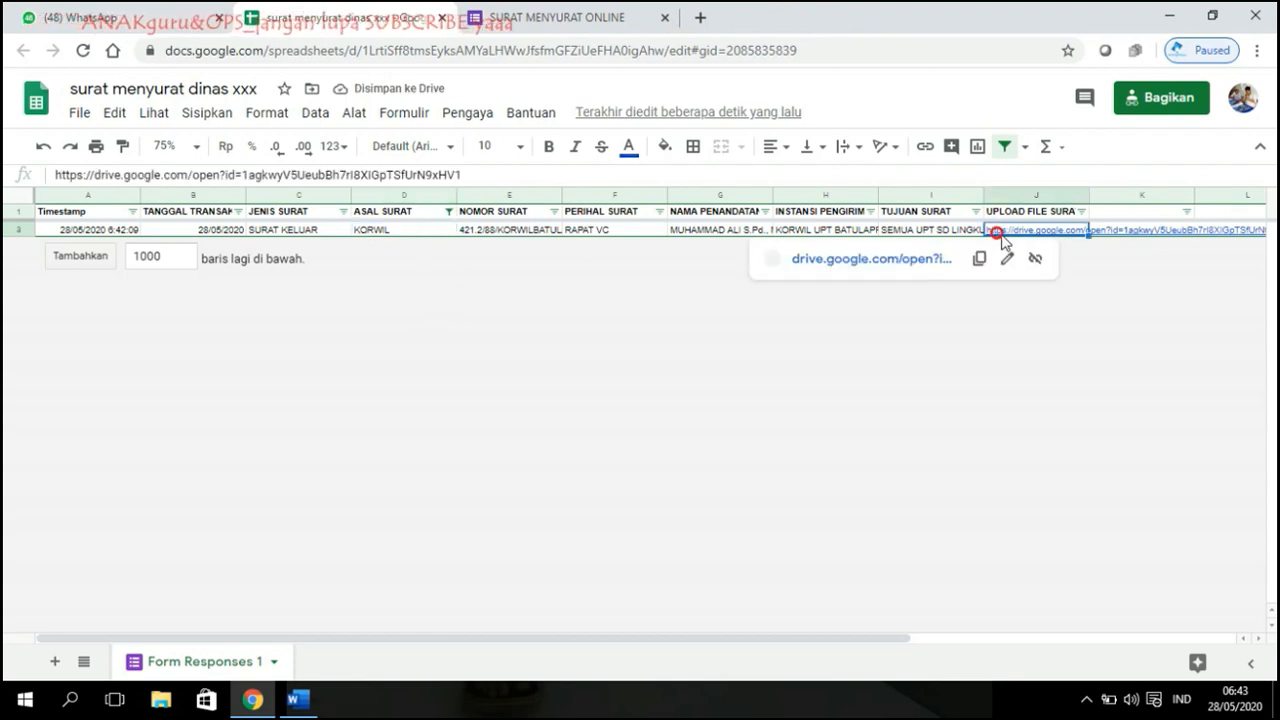
left_click(870, 258)
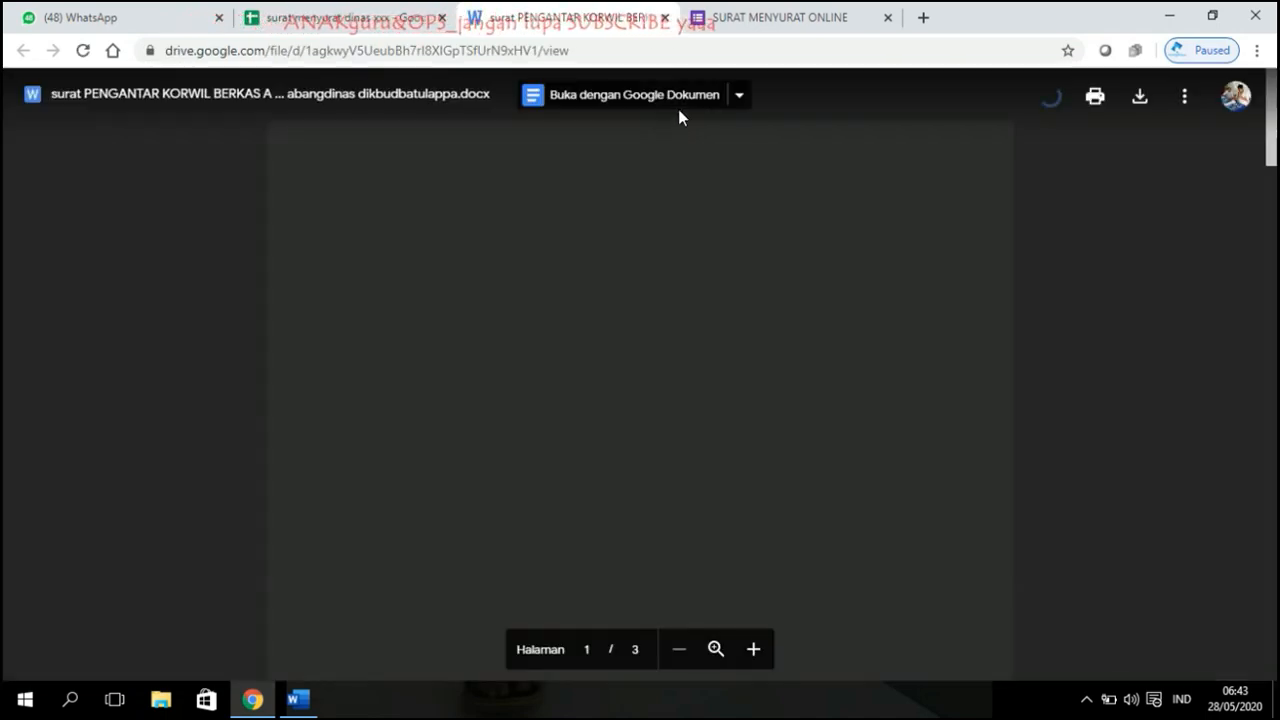
scroll(680, 160, "down", 4)
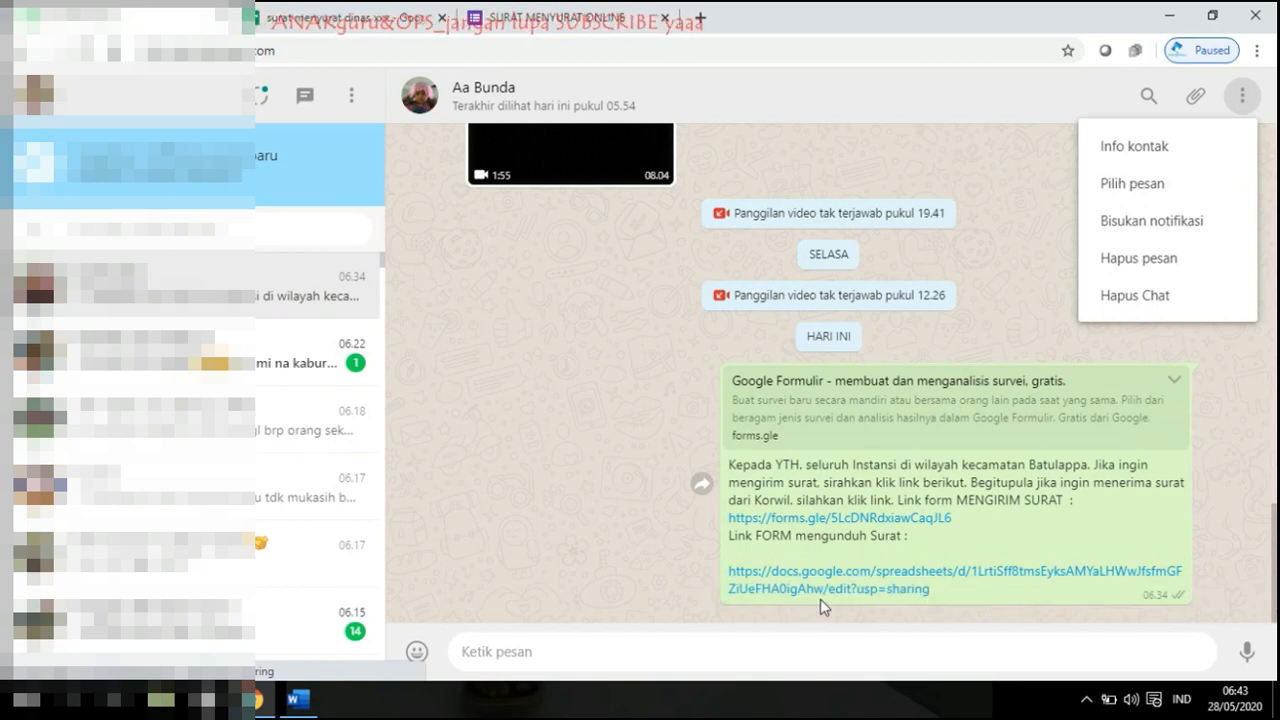
left_click(425, 12)
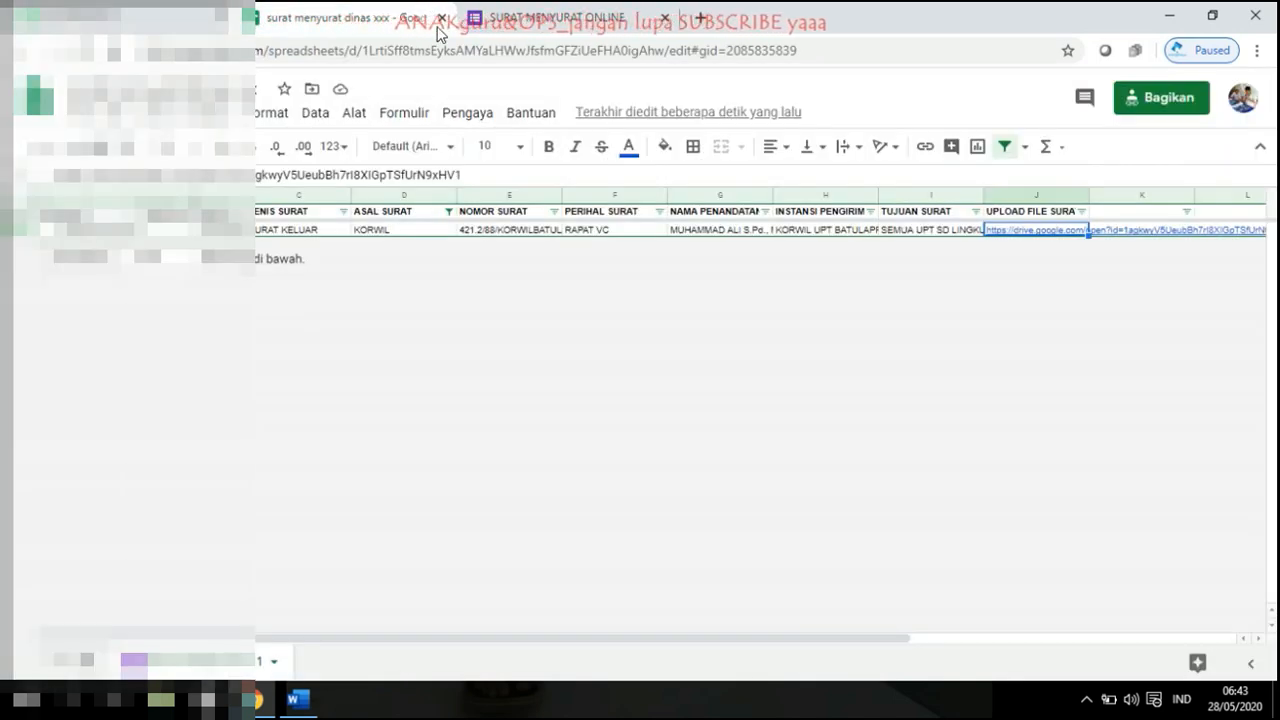
left_click(472, 20)
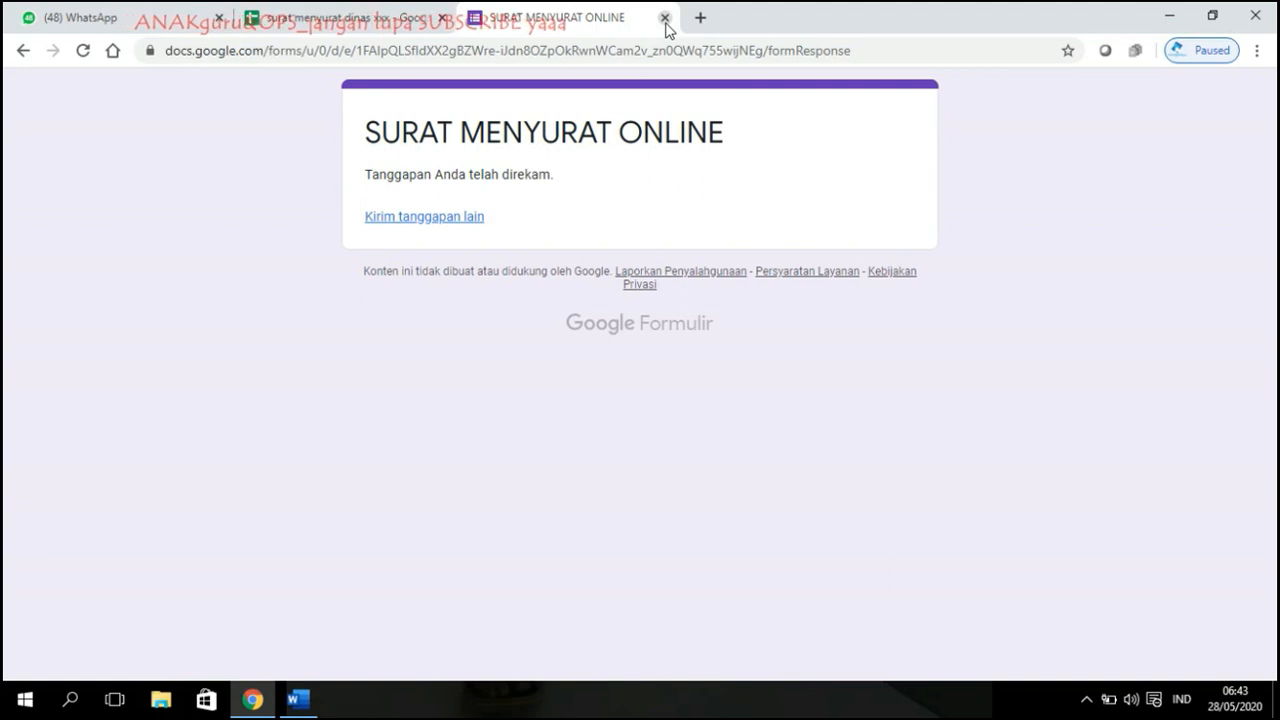
left_click(664, 18)
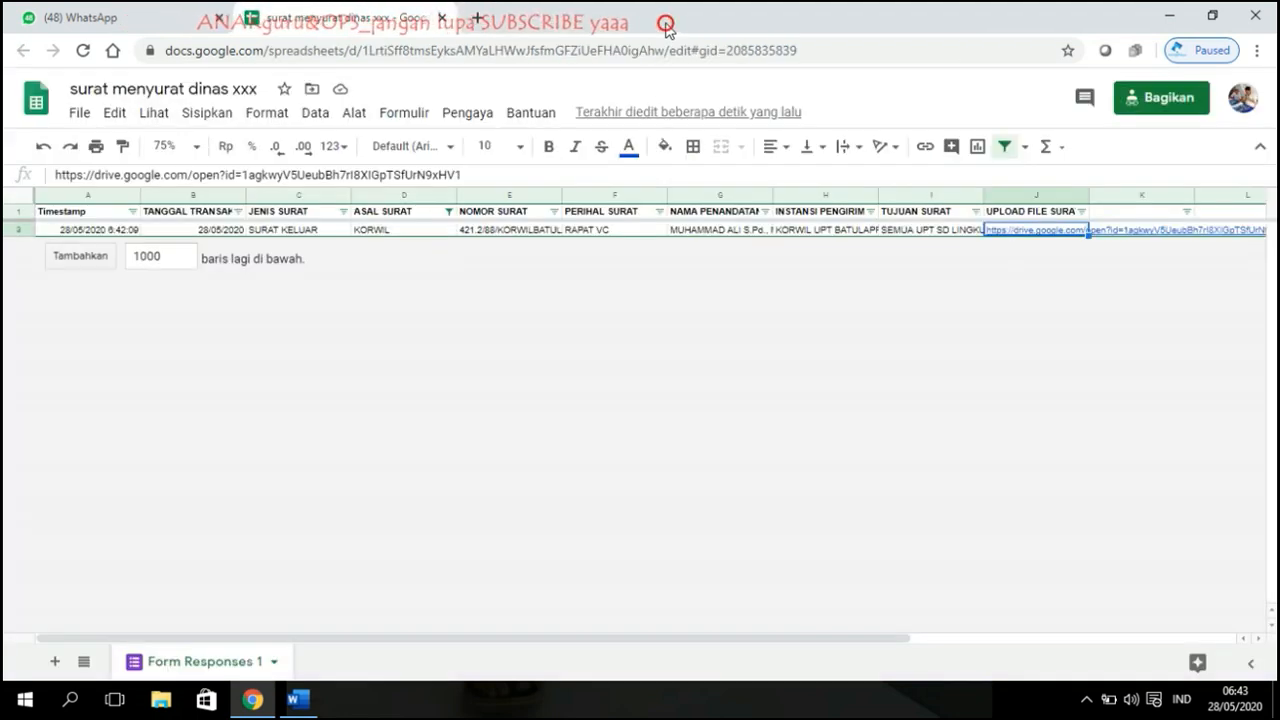